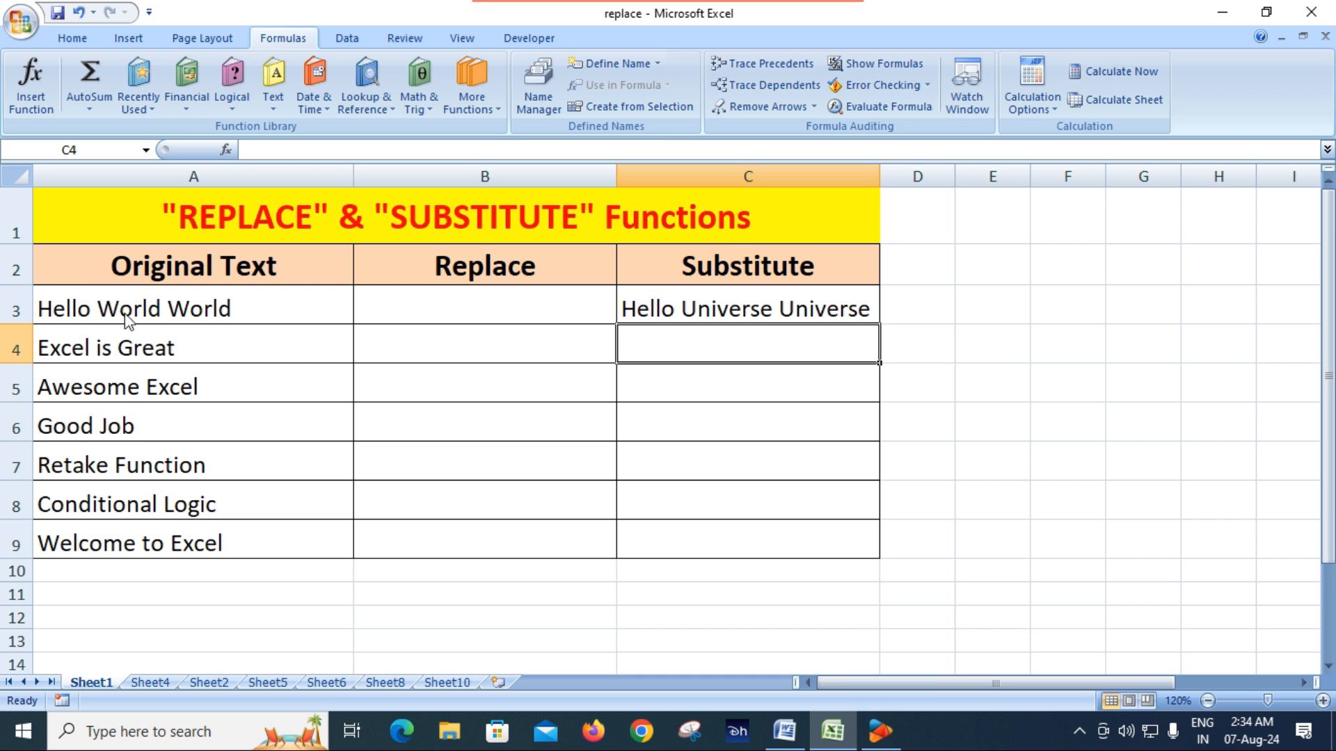
# Use Find and Replace to replace every occurrence of "world" with "universe" on the sheet
pyautogui.click(769, 307)
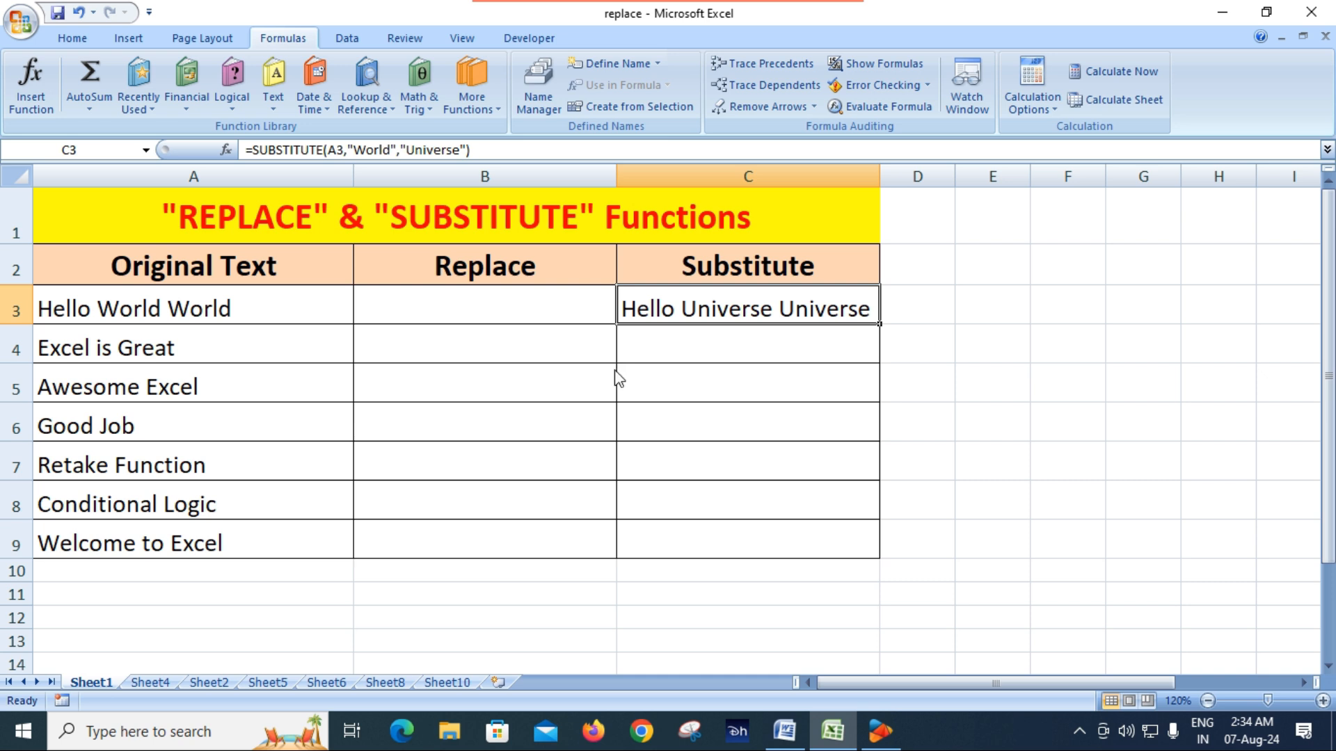
pyautogui.hotkey('ctrl', 'h')
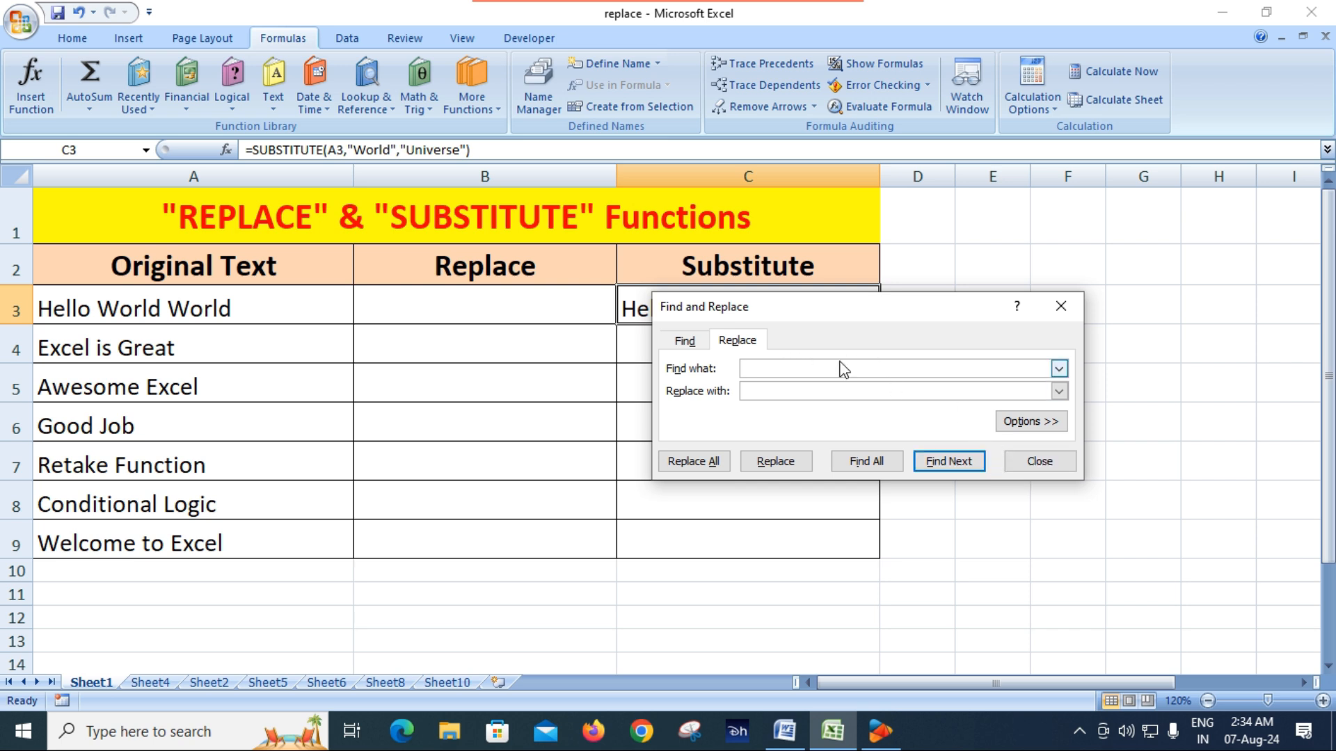
pyautogui.write('world')
pyautogui.write('univer')
pyautogui.write('se')
pyautogui.click(719, 462)
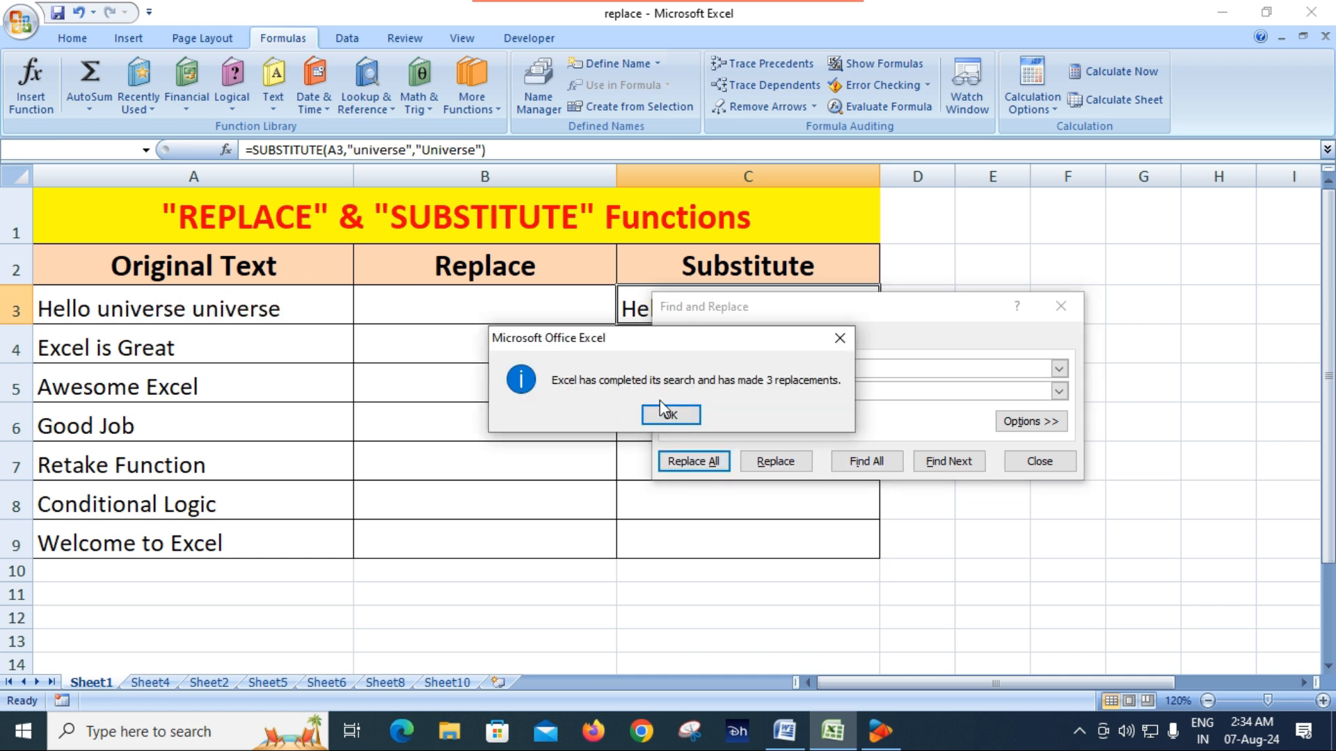
pyautogui.click(664, 412)
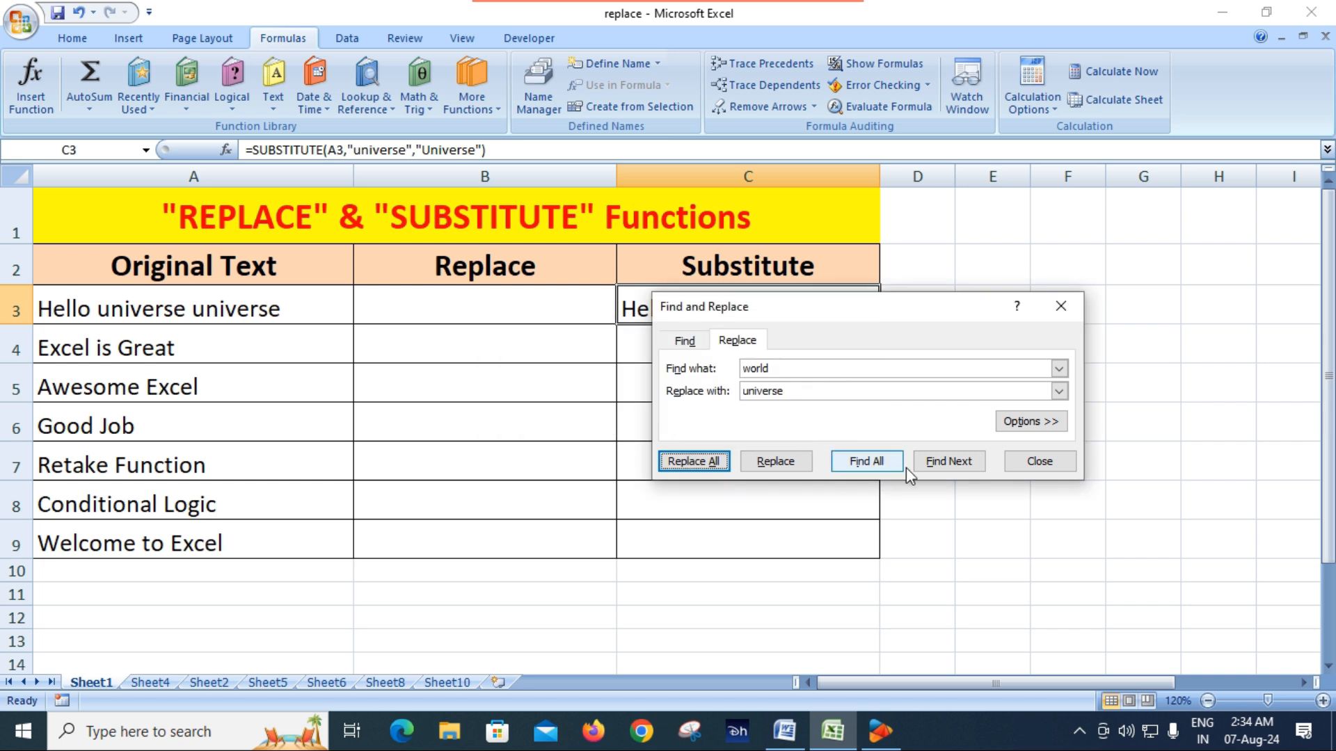
pyautogui.click(1038, 462)
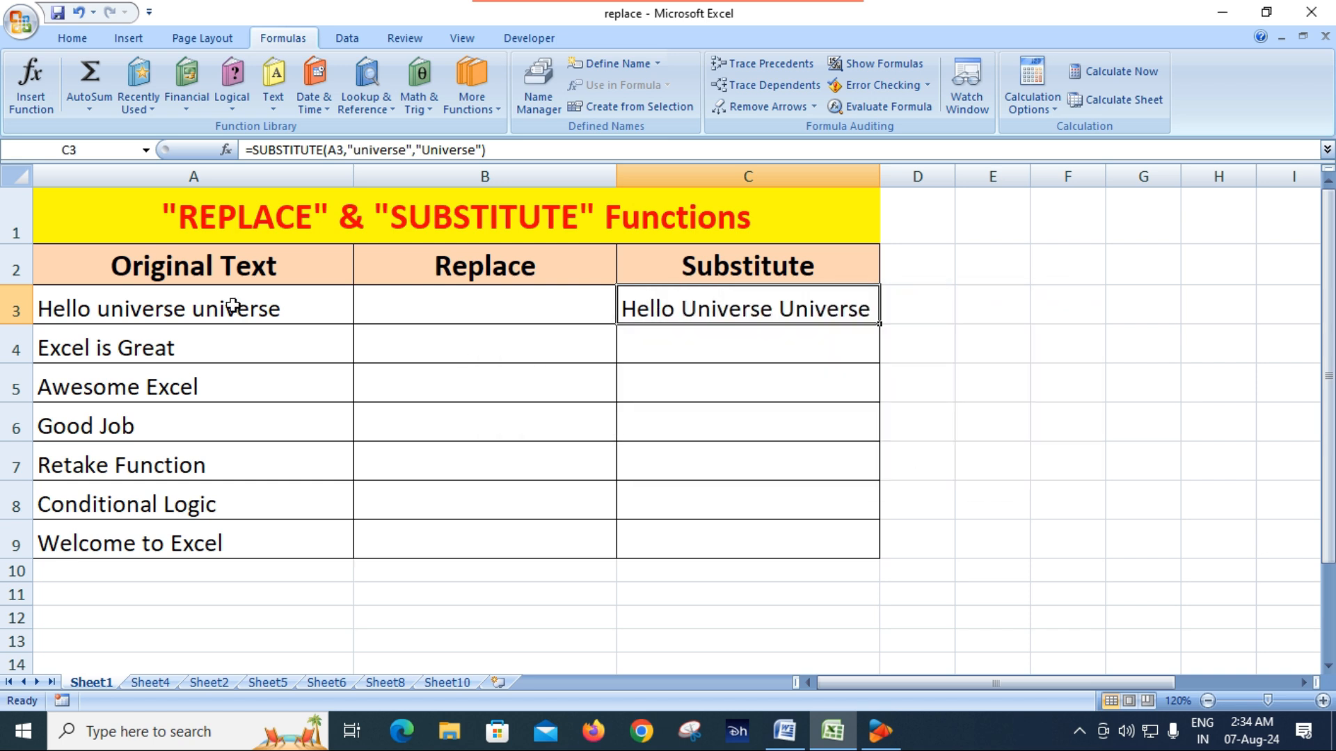
# Undo the find-and-replace of "world", keeping the original SUBSTITUTE formula in C3
pyautogui.click(195, 313)
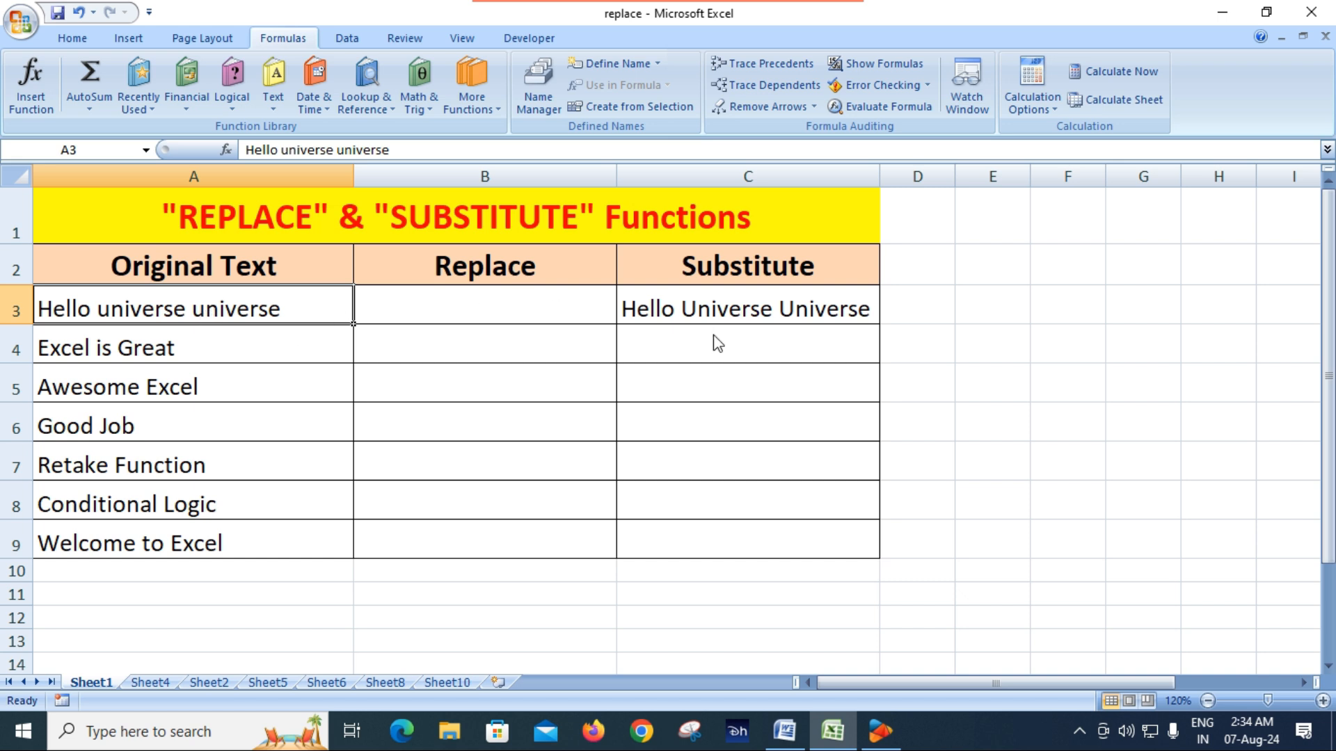
pyautogui.hotkey('ctrl', 'z')
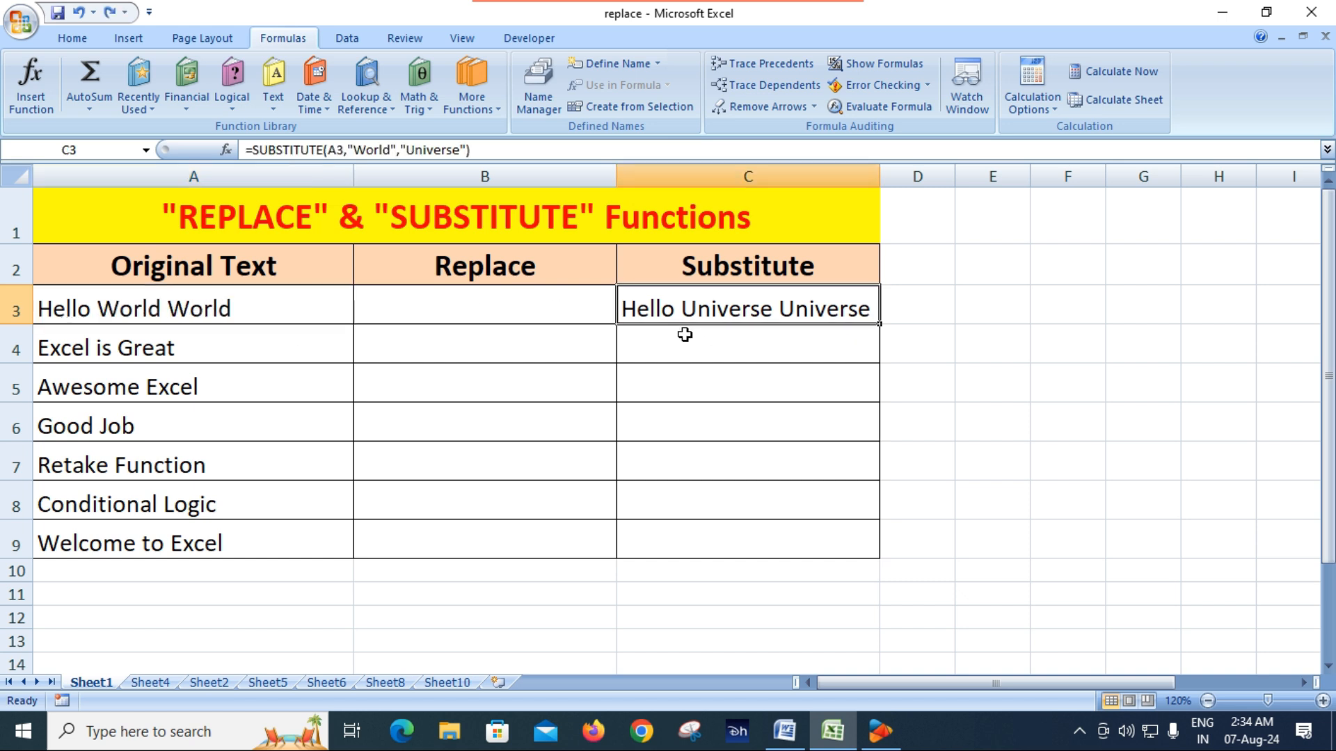
pyautogui.hotkey('ctrl', 'z')
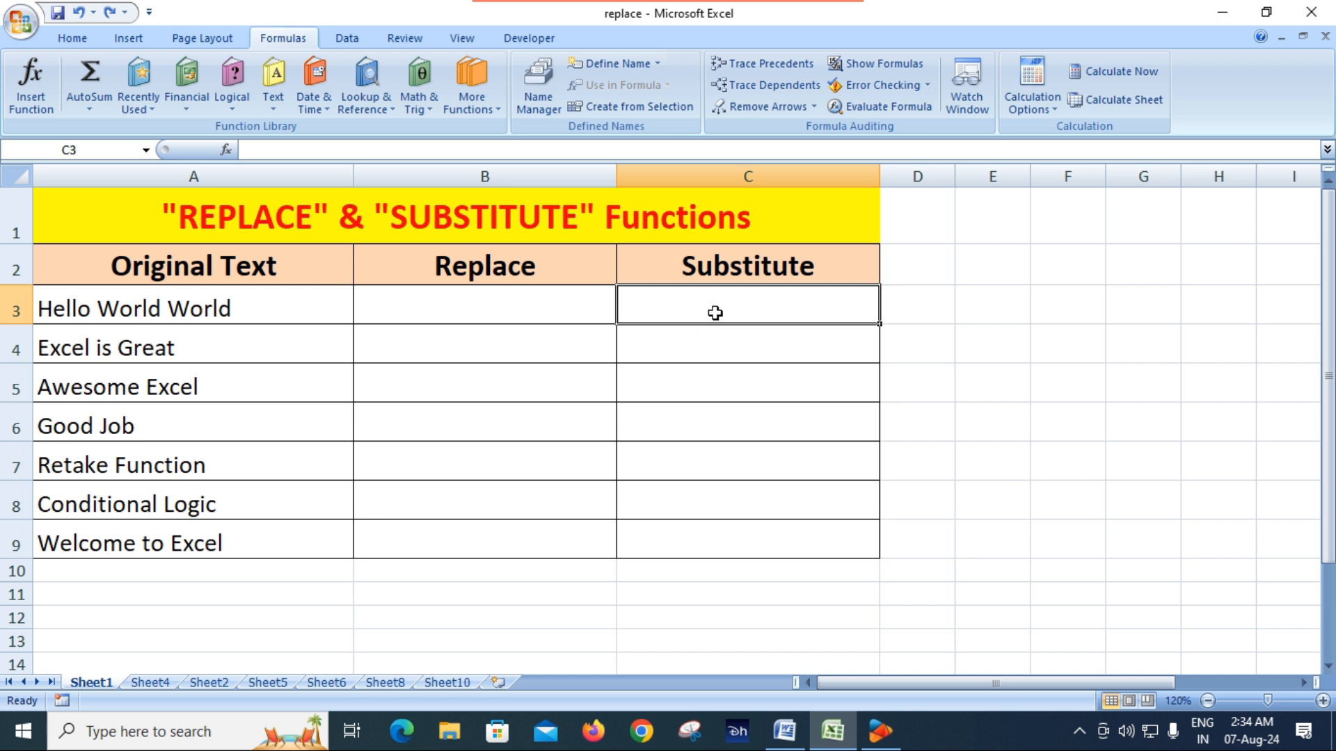
pyautogui.hotkey('ctrl', 'y')
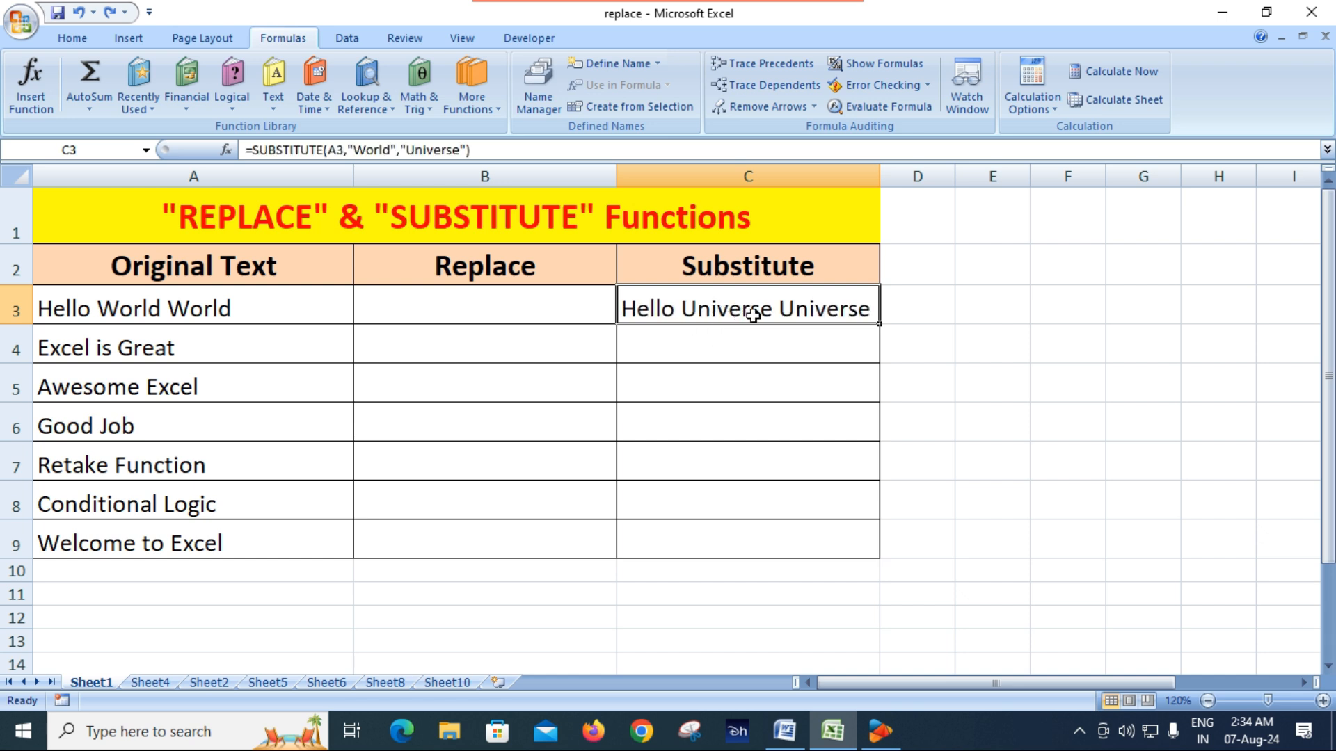
# Add an instance number of 1 to the SUBSTITUTE formula in C3 so only the first "World" is replaced
pyautogui.doubleClick(792, 311)
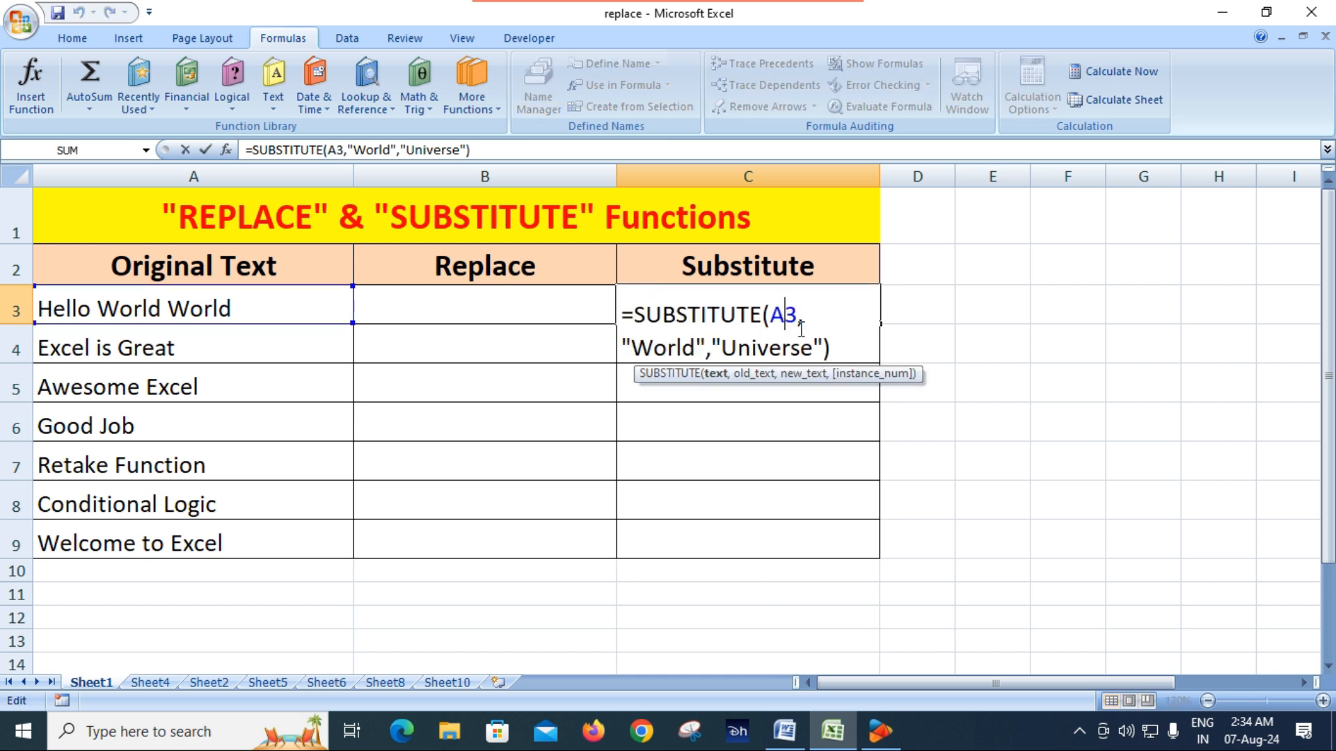
pyautogui.click(824, 347)
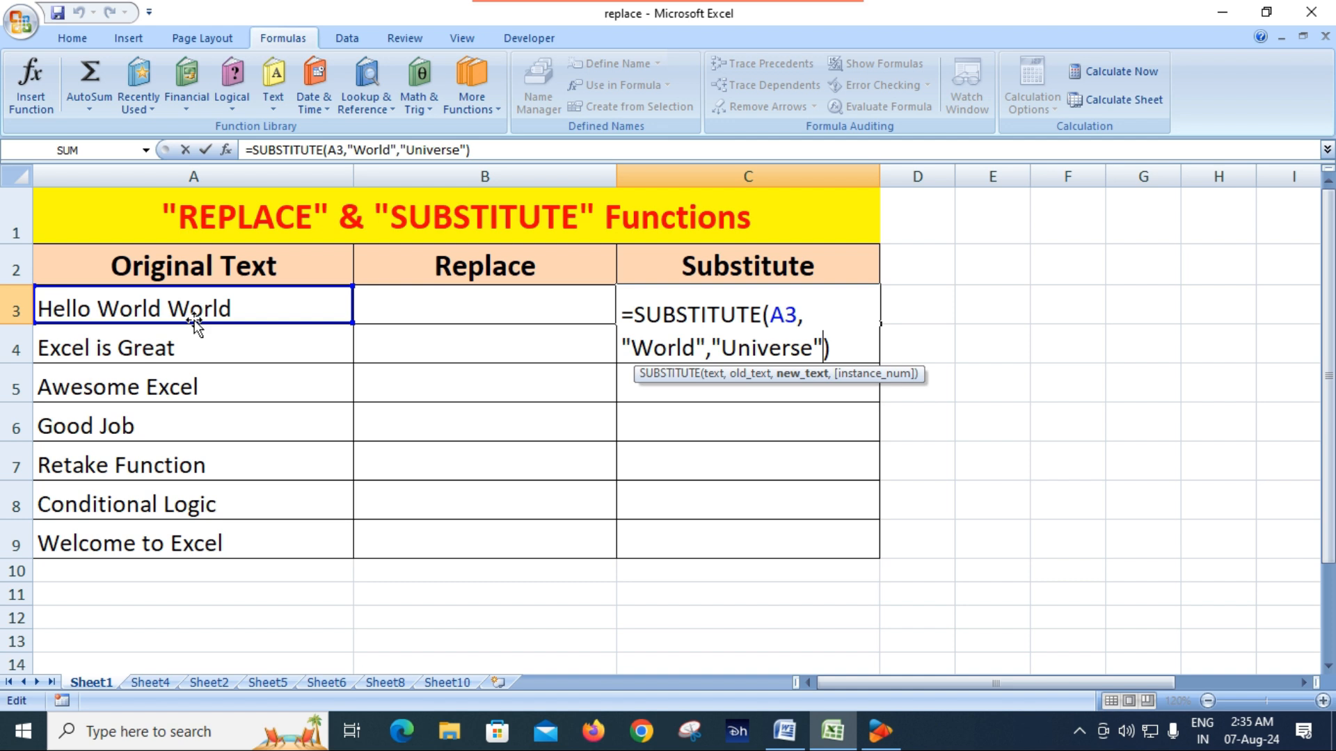
pyautogui.write(',')
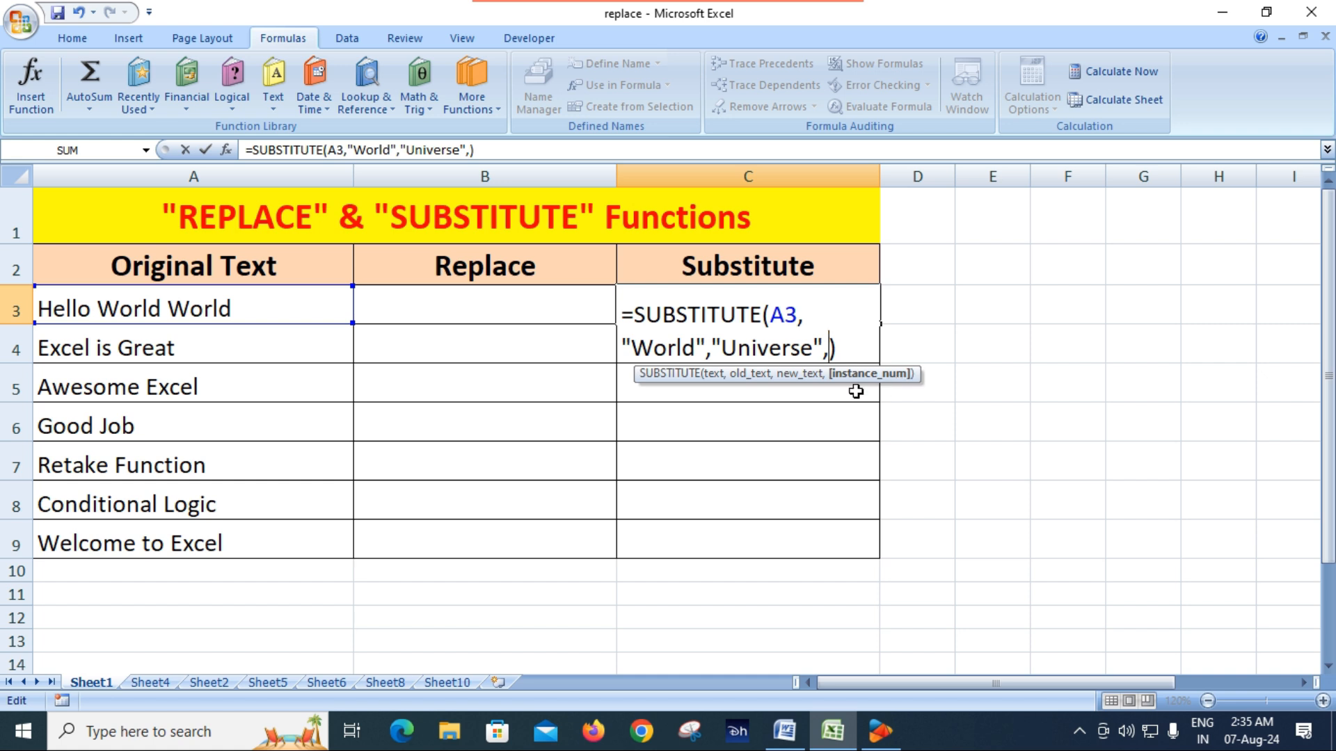
pyautogui.write('1')
pyautogui.press('Return')
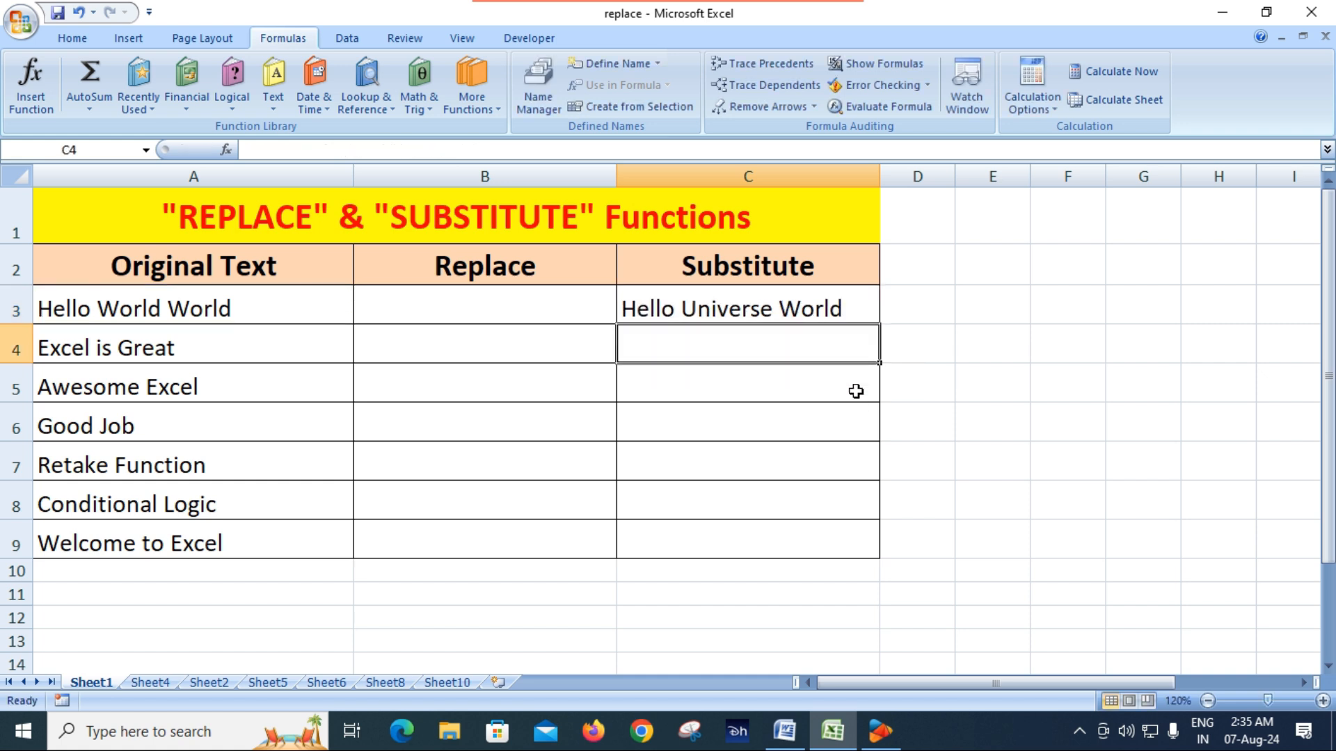
# Set the instance number in C3's SUBSTITUTE formula to 2 so only the second "World" is replaced
pyautogui.click(780, 311)
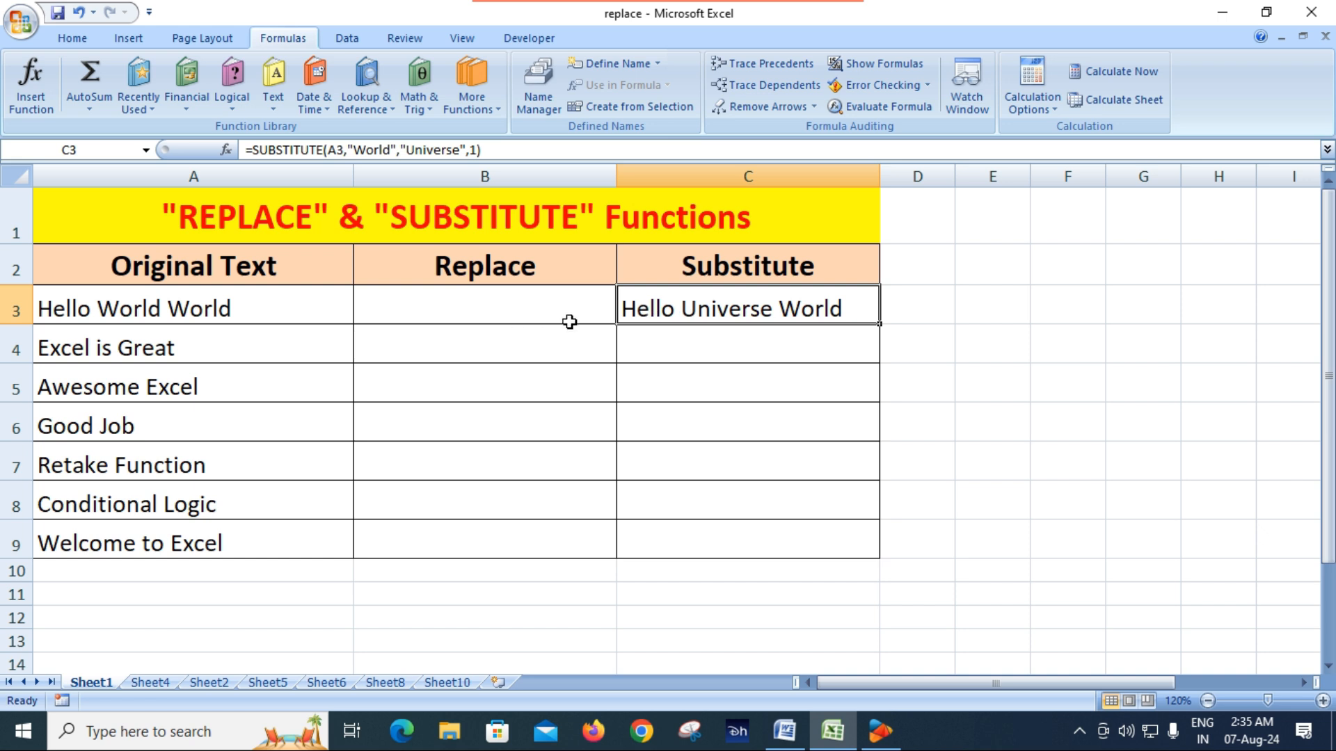
pyautogui.doubleClick(779, 311)
pyautogui.click(843, 347)
pyautogui.press('BackSpace')
pyautogui.write('2')
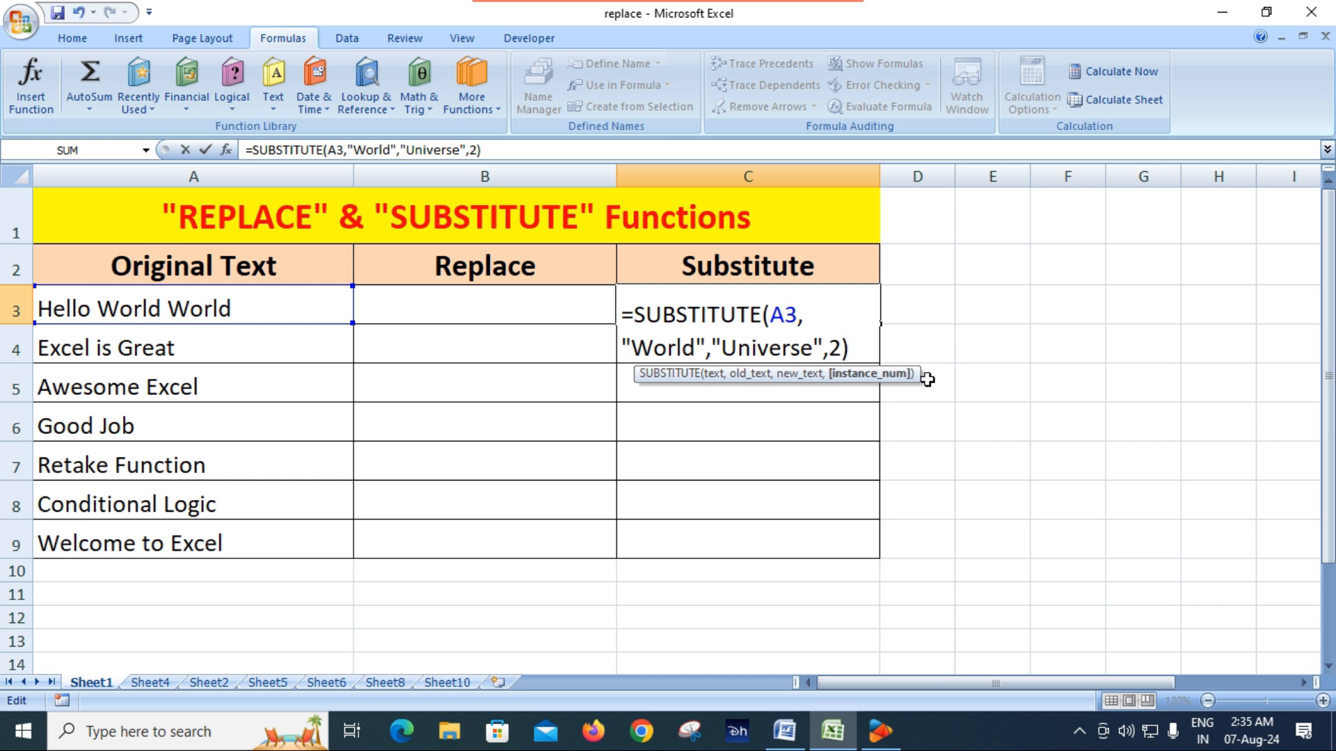
pyautogui.press('Return')
pyautogui.click(722, 314)
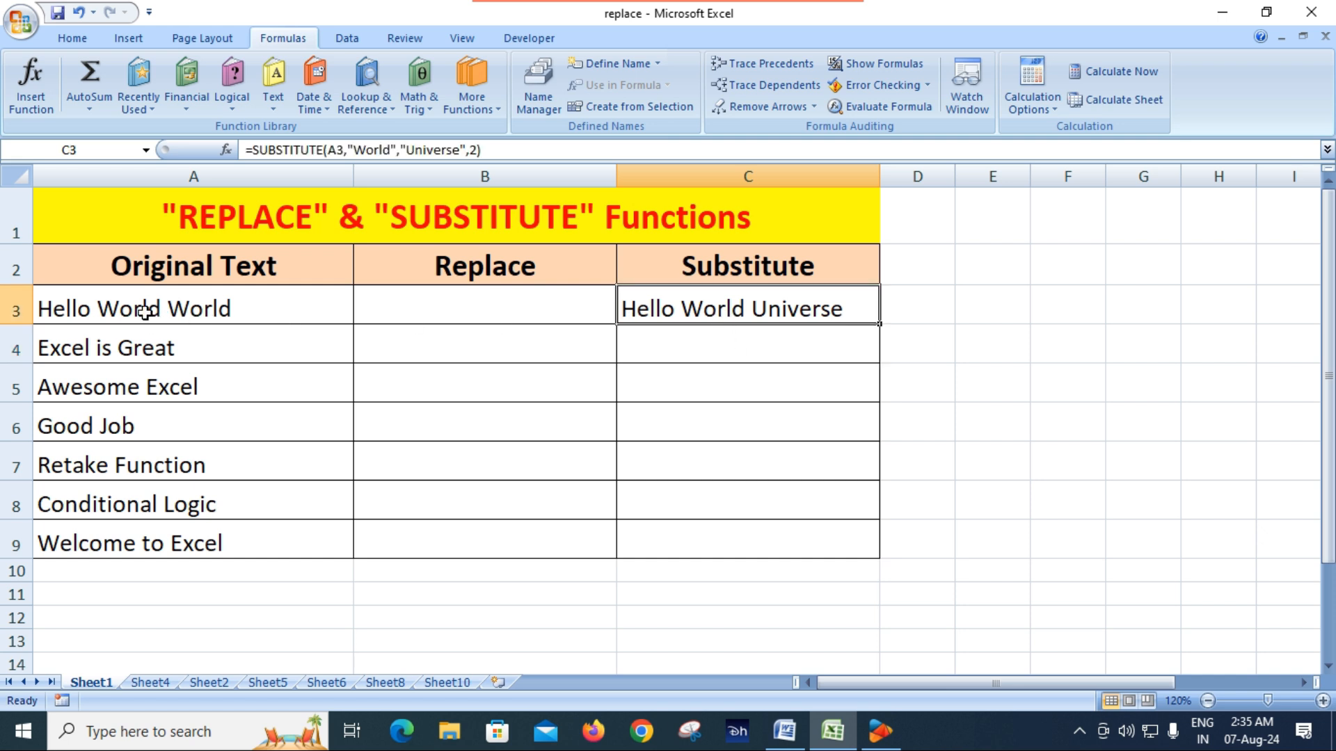
pyautogui.click(204, 310)
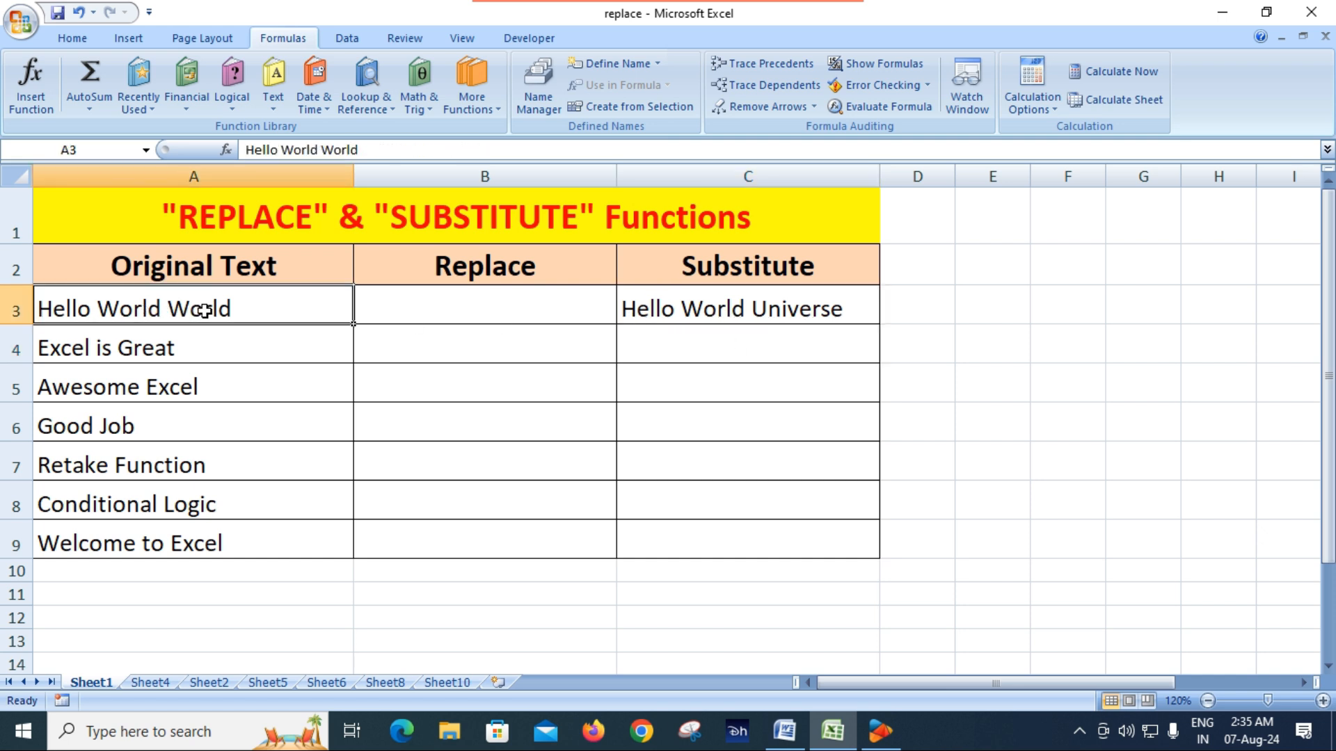
pyautogui.click(822, 310)
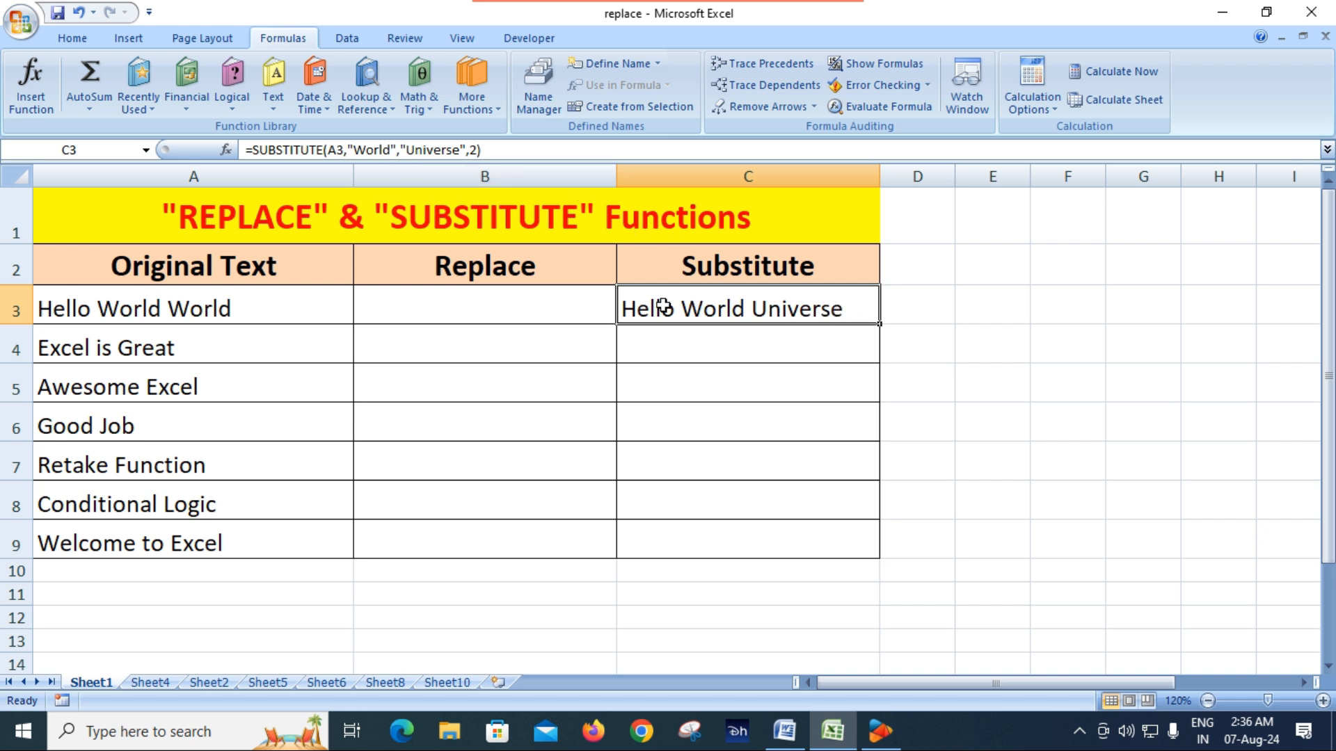
pyautogui.click(529, 300)
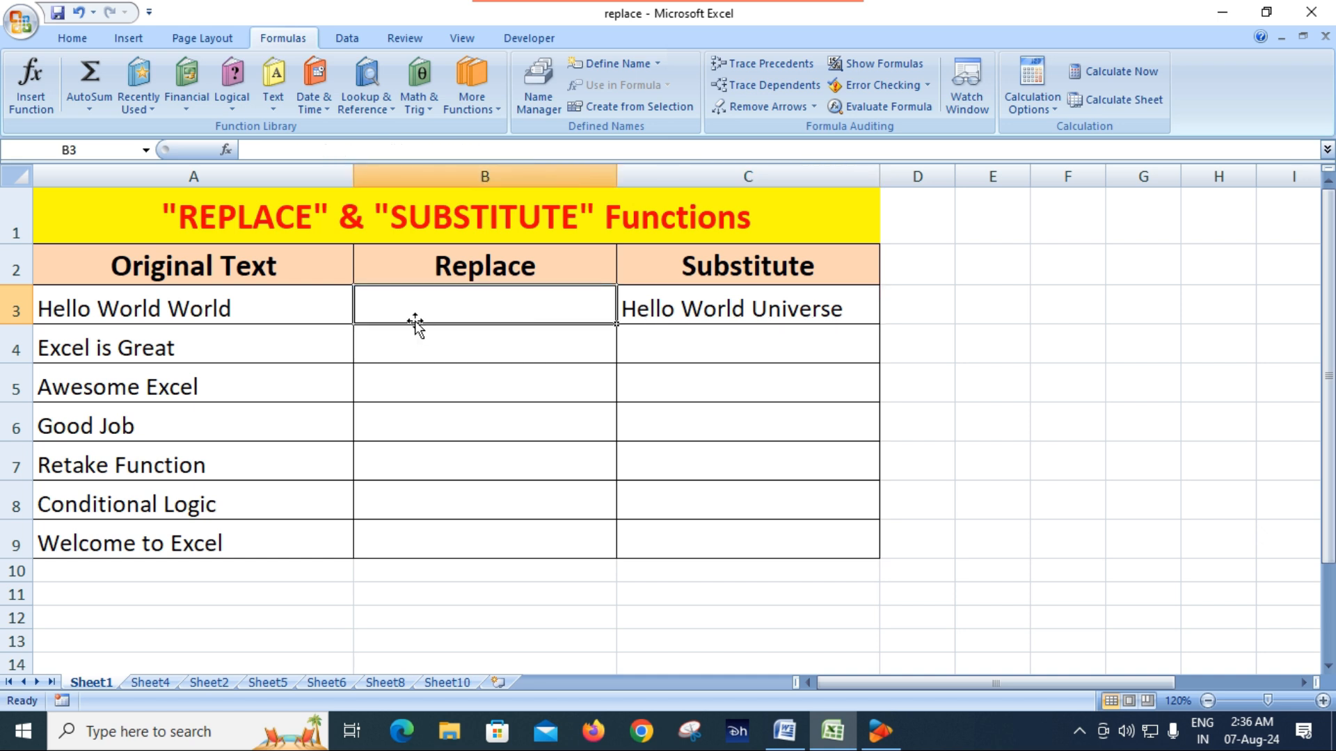
pyautogui.click(739, 314)
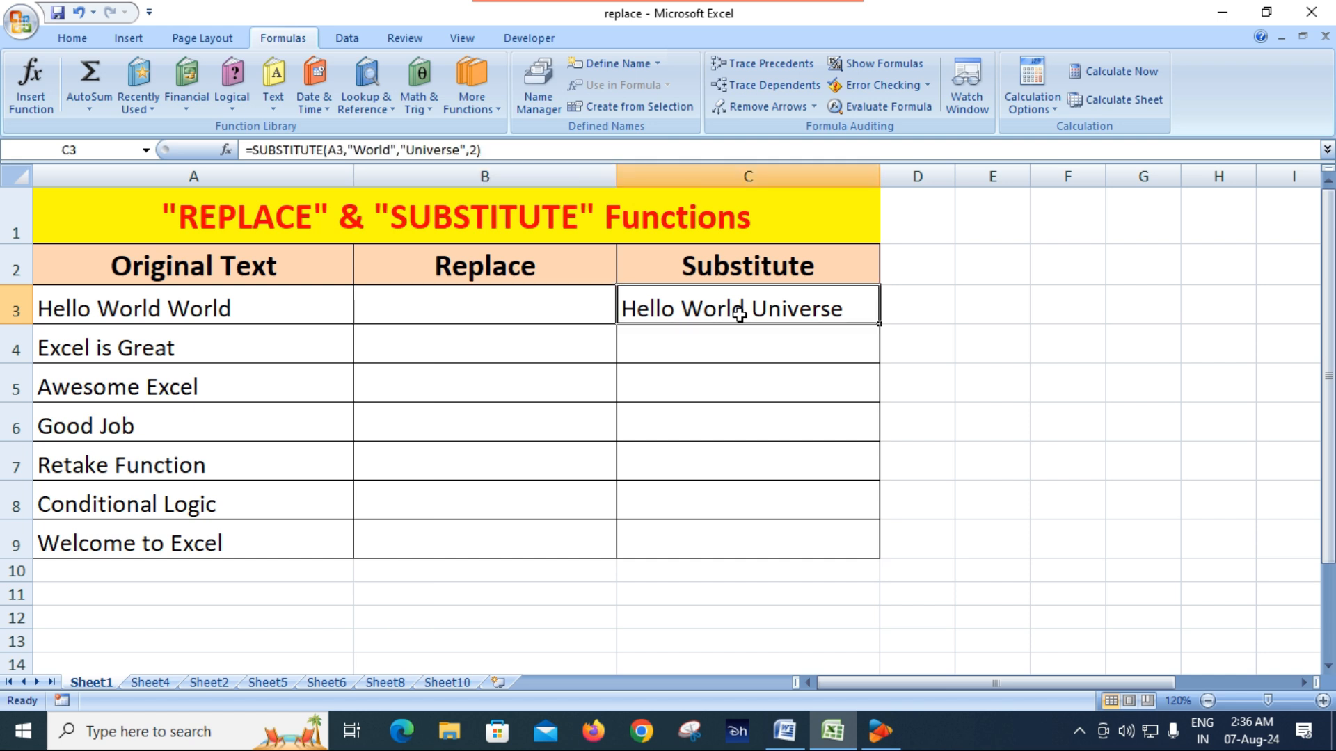
# Begin a REPLACE formula in B3 with A3 as the old text and 7 as the start position
pyautogui.click(505, 302)
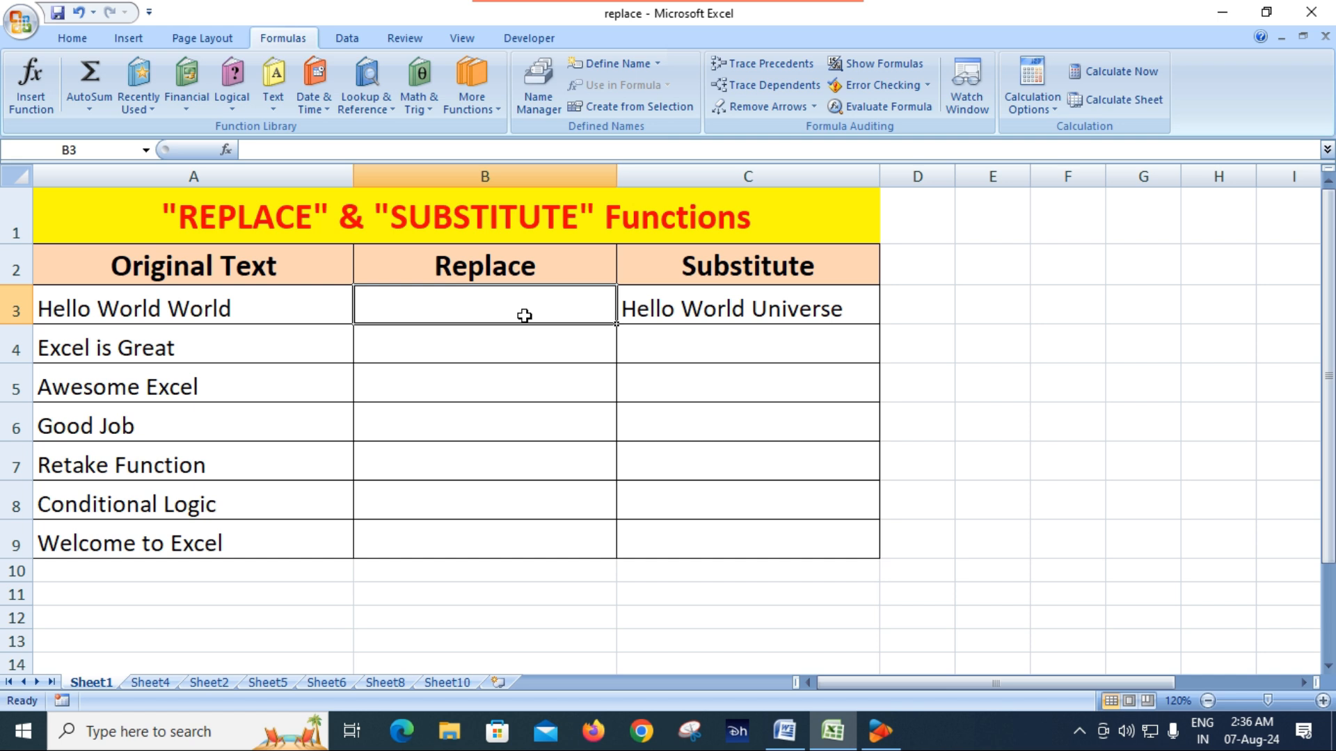
pyautogui.write('=re')
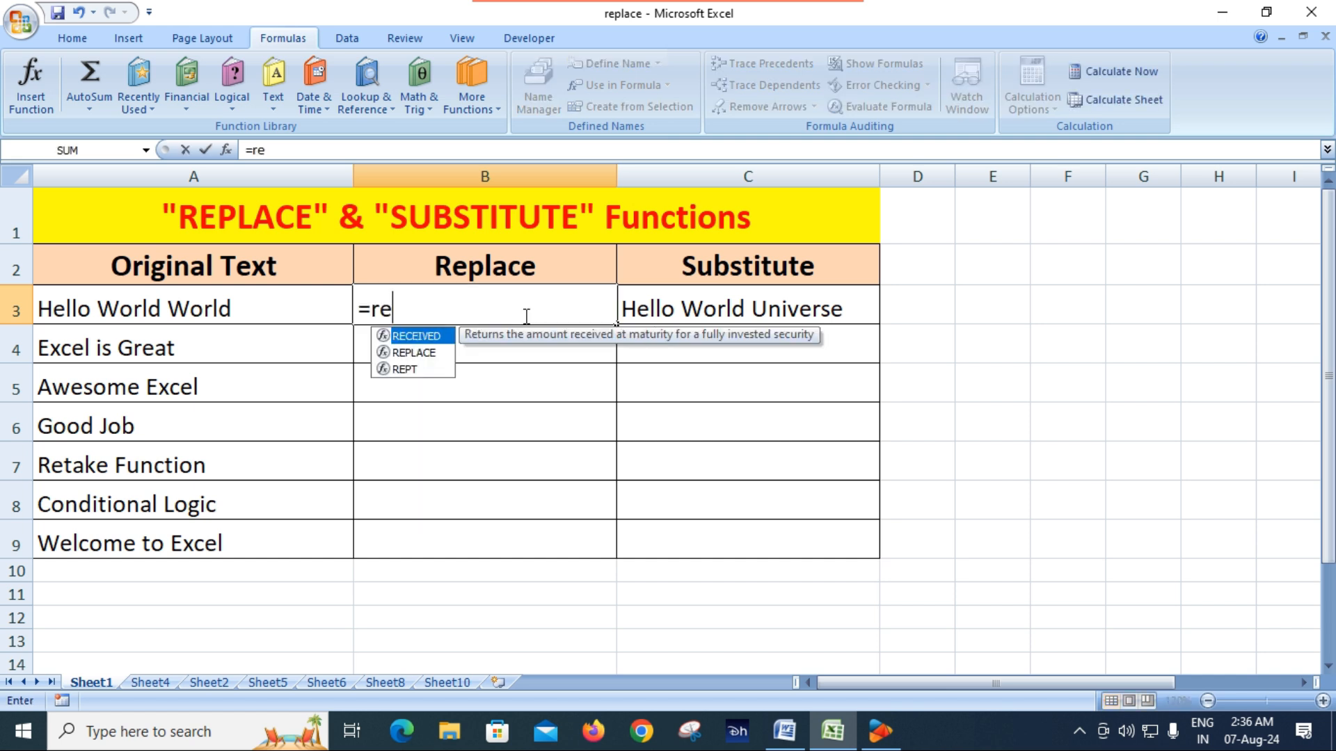
pyautogui.write('p')
pyautogui.press('Tab')
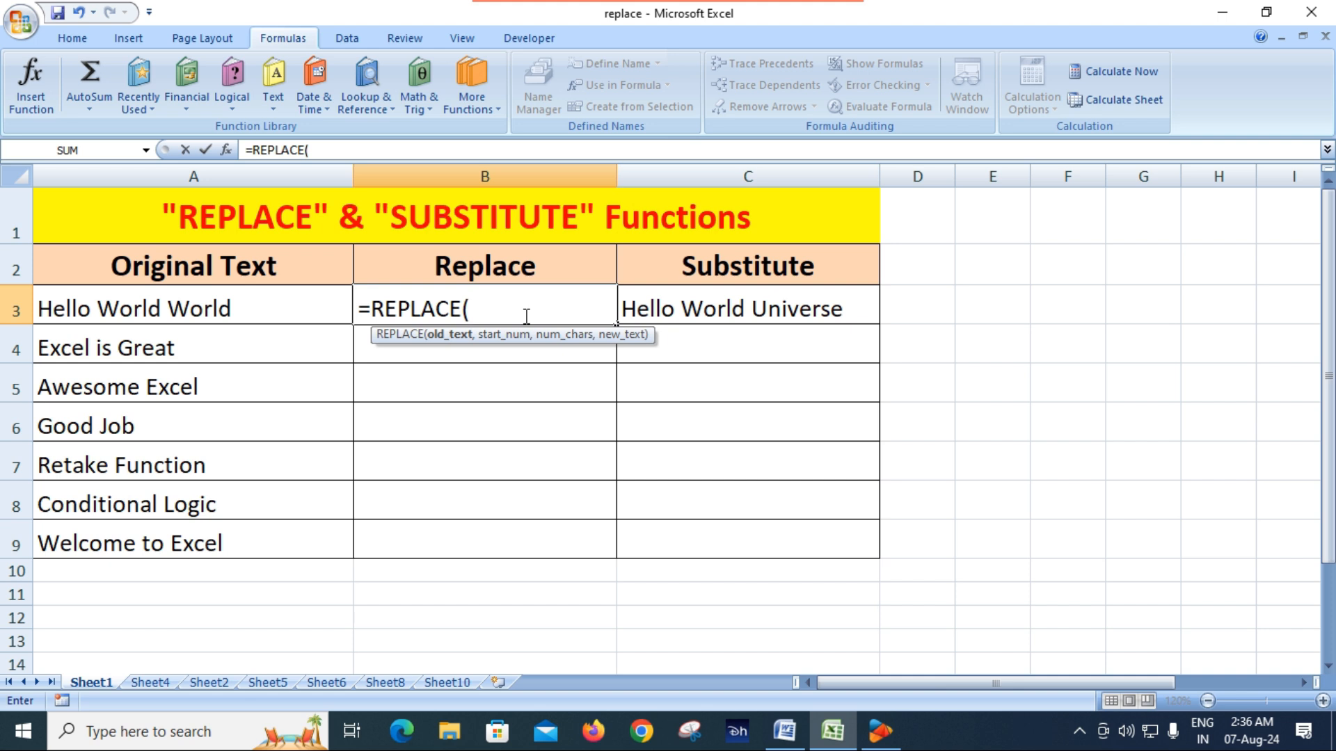
pyautogui.click(229, 313)
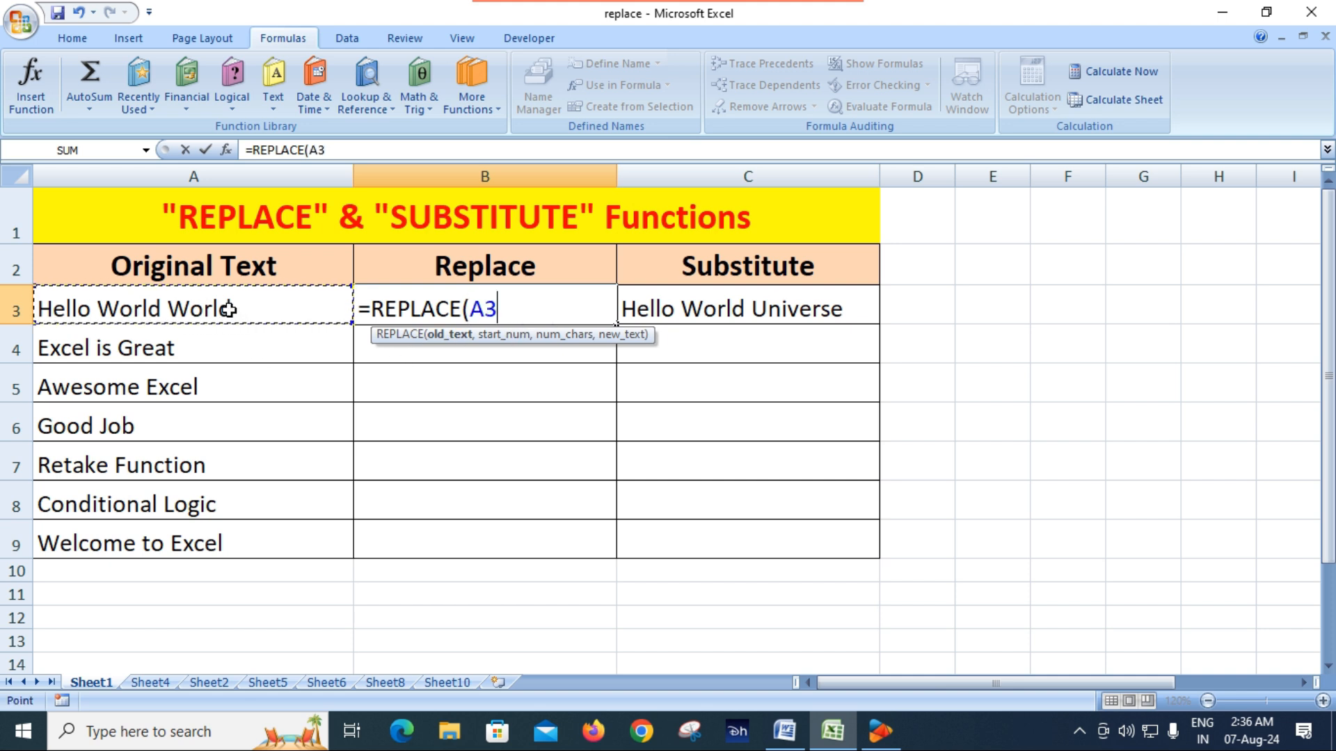
pyautogui.write(',')
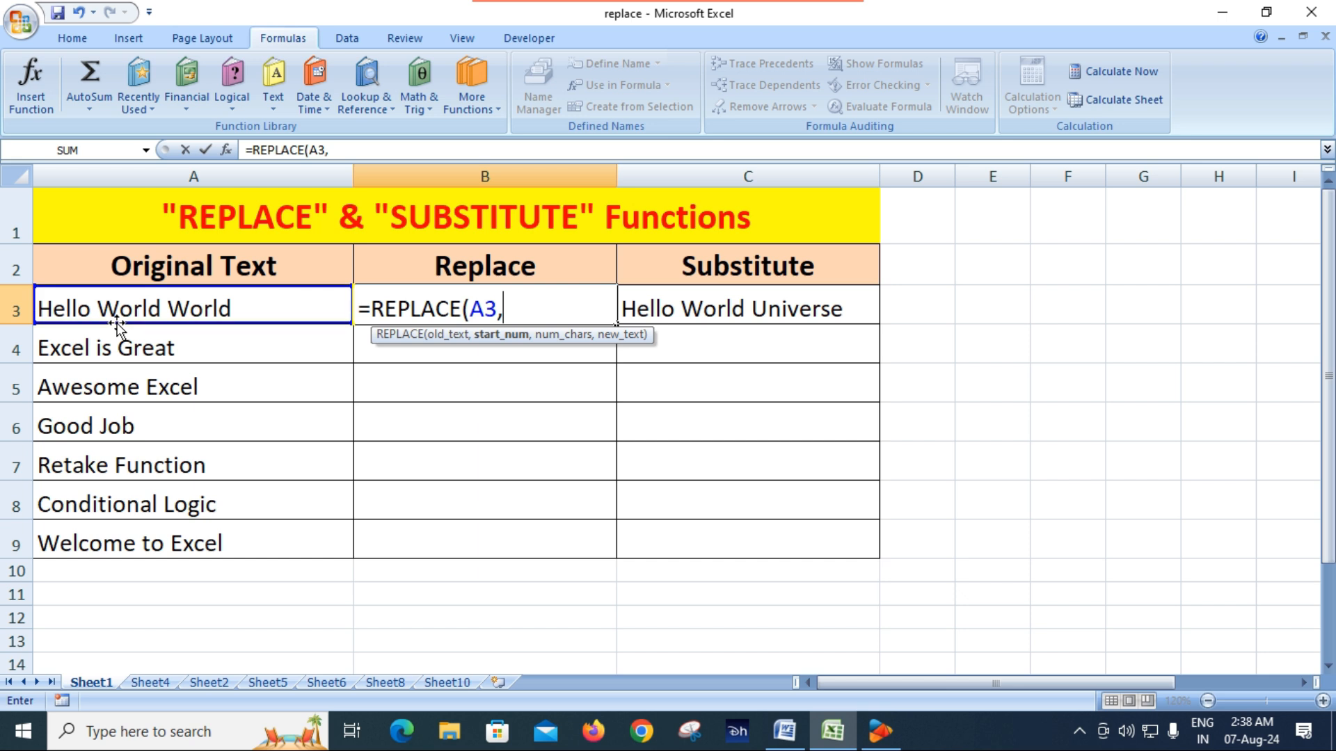
pyautogui.write('7,')
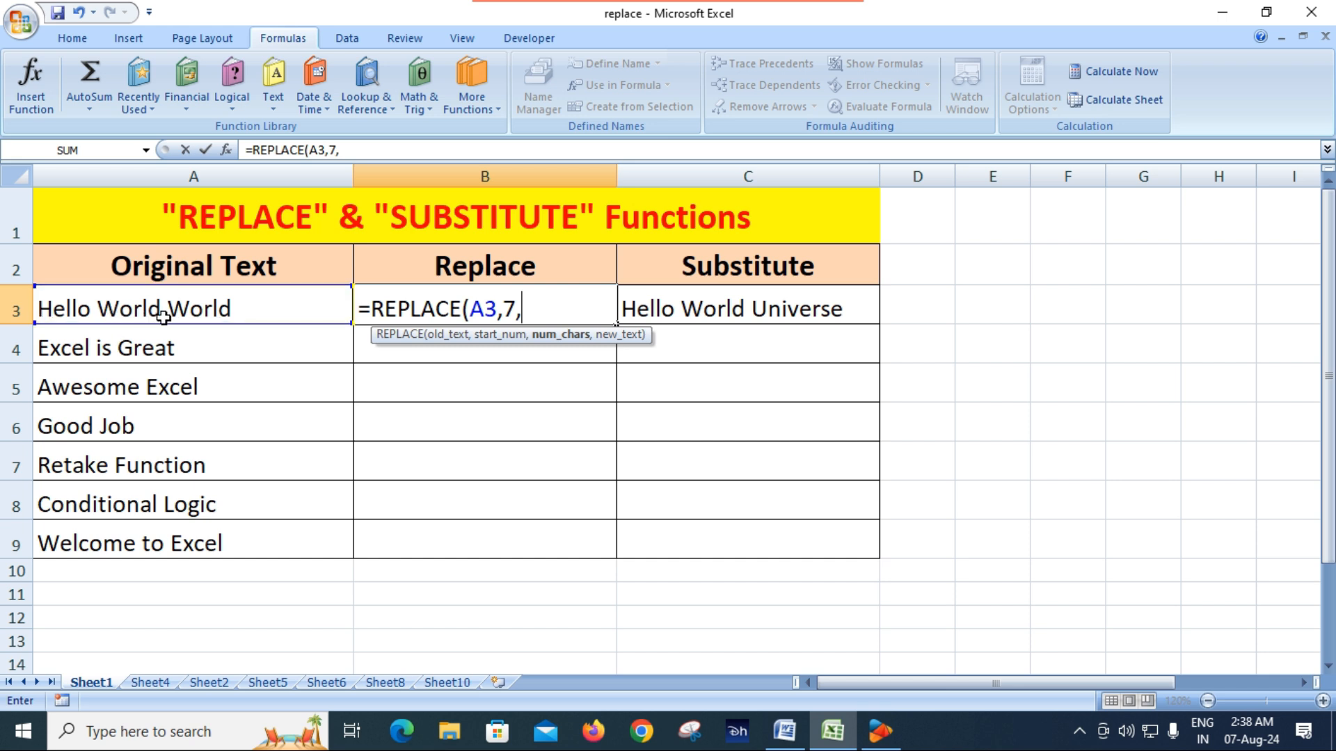
# Complete the REPLACE formula in B3 with 5 characters to replace and "Computer" as the new text
pyautogui.write('5')
pyautogui.write(',')
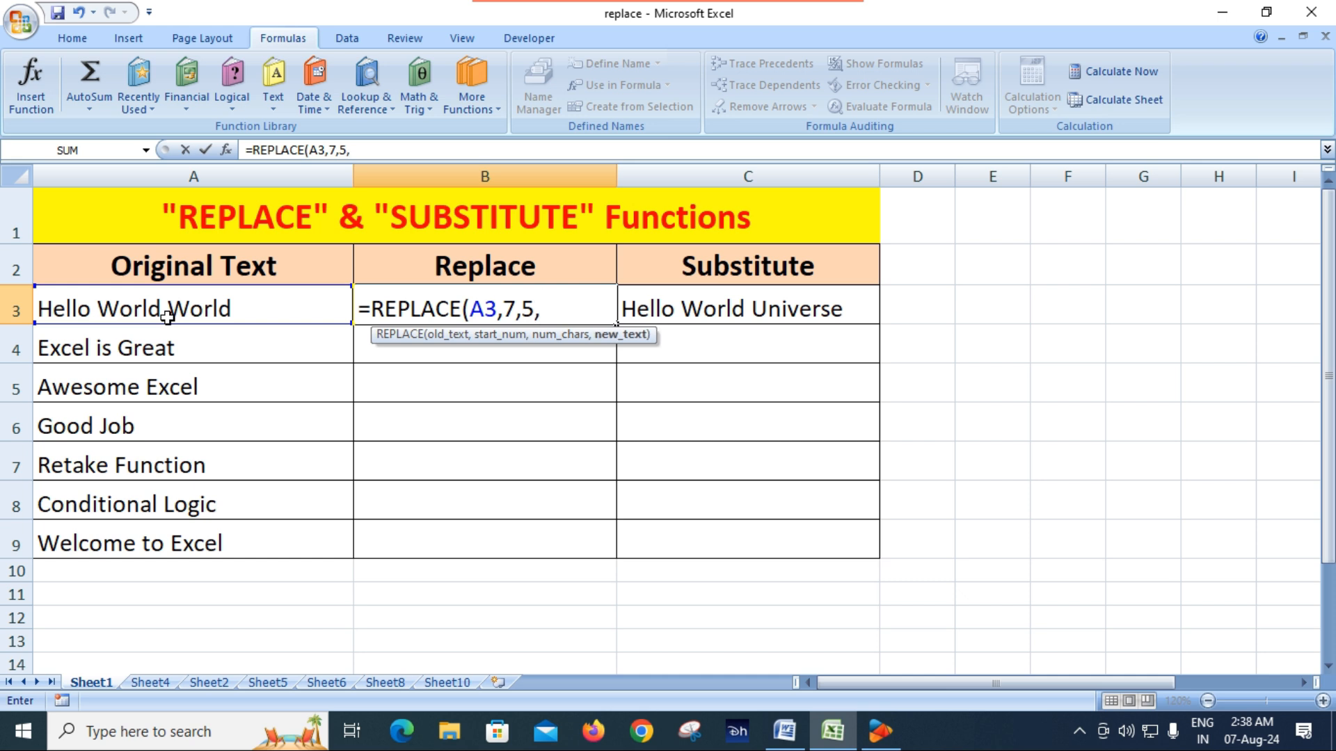
pyautogui.write('"Compu')
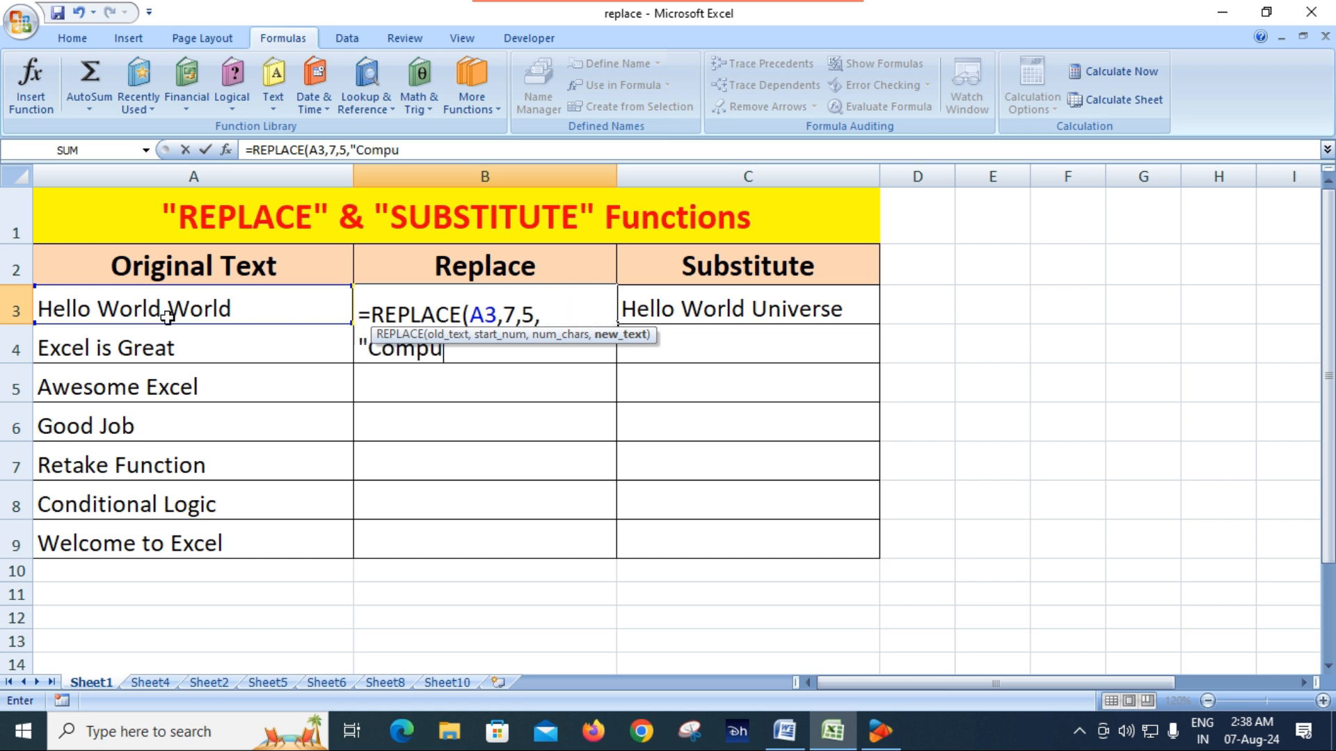
pyautogui.write('ter')
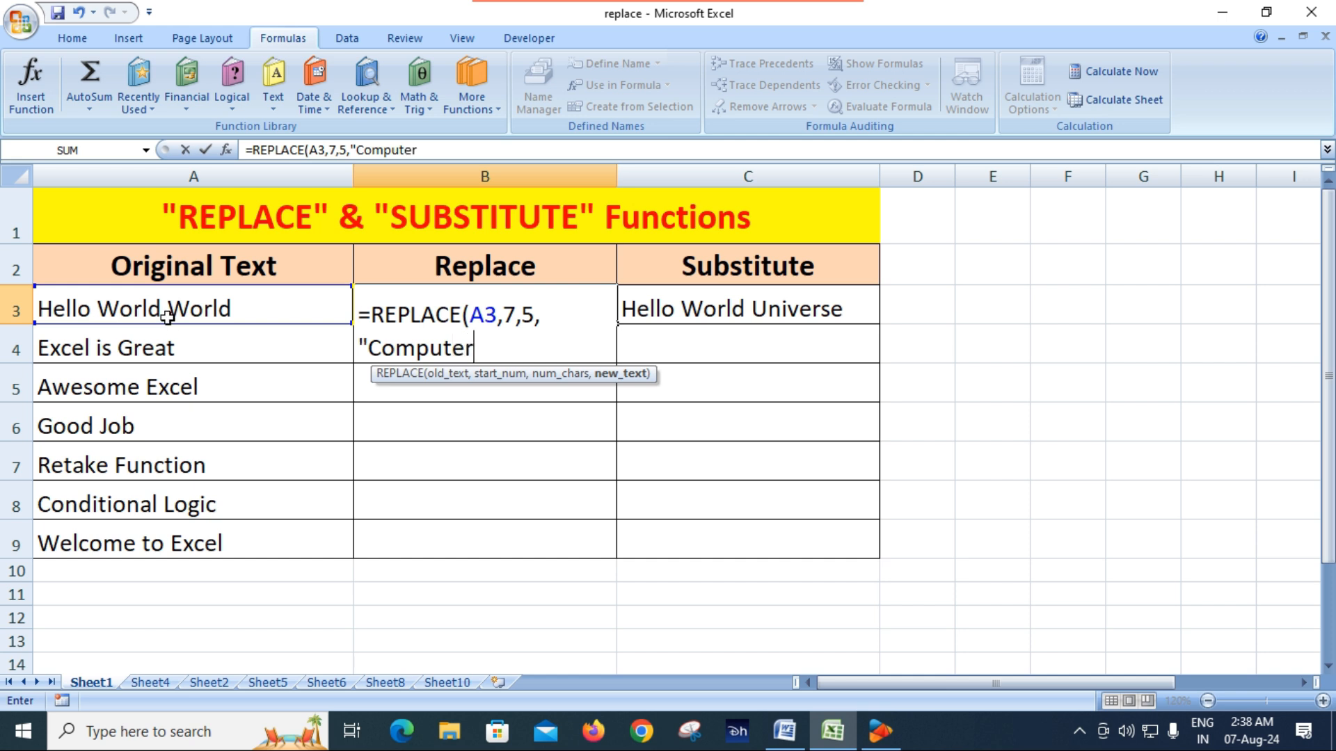
pyautogui.write('")')
pyautogui.press('Return')
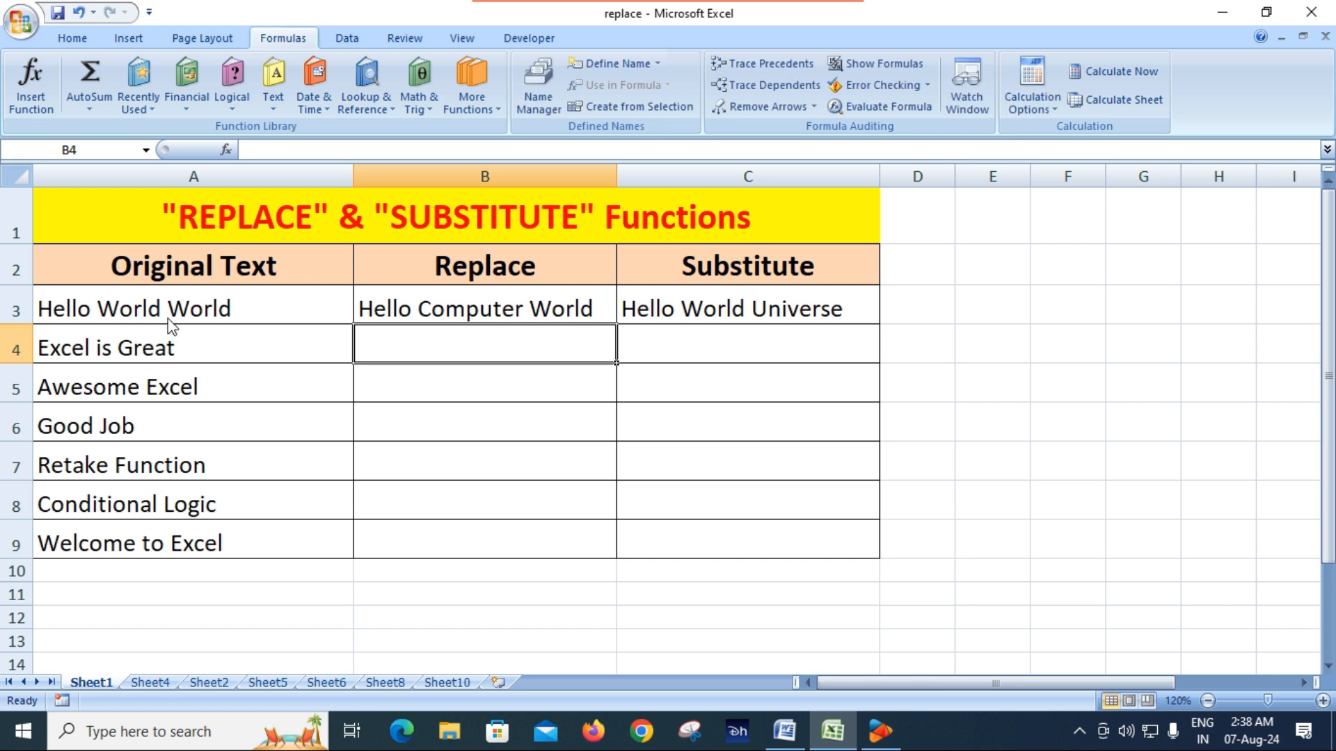
pyautogui.click(495, 308)
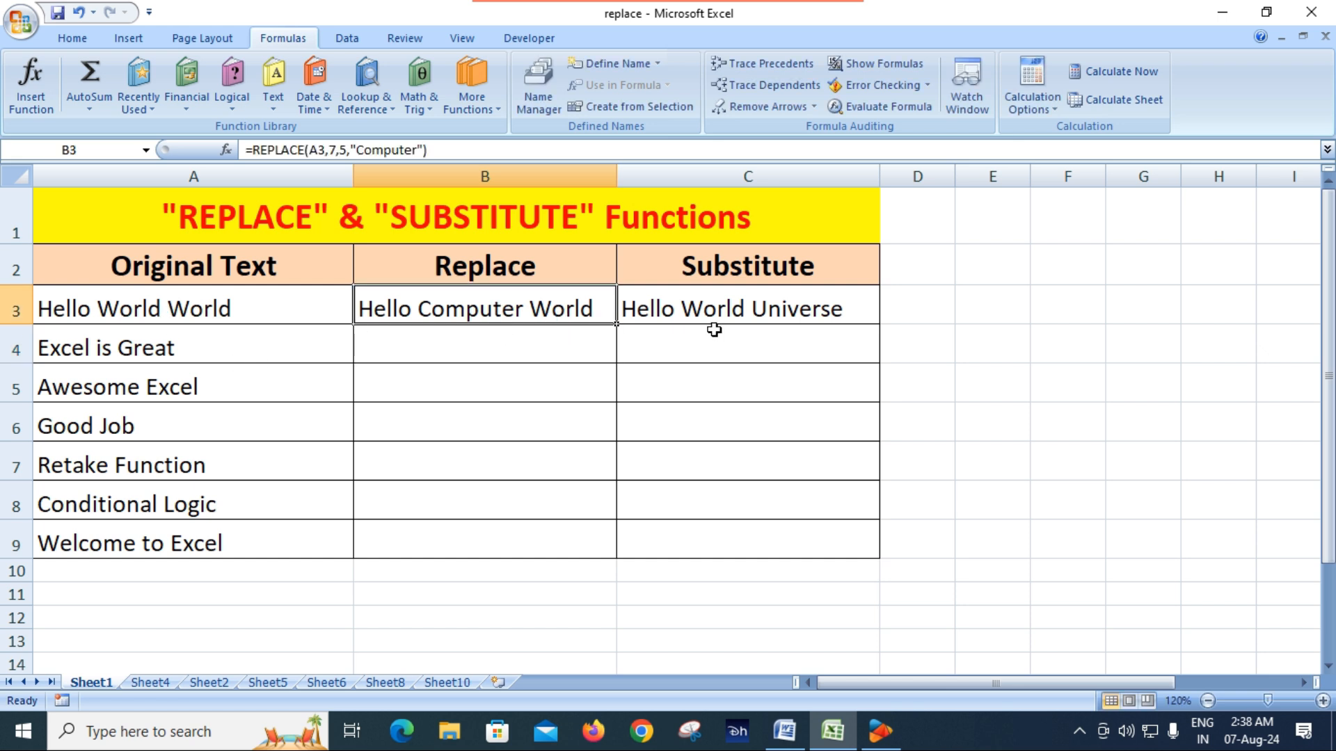
# Set the number of characters to replace in B3's REPLACE formula to 4
pyautogui.click(727, 308)
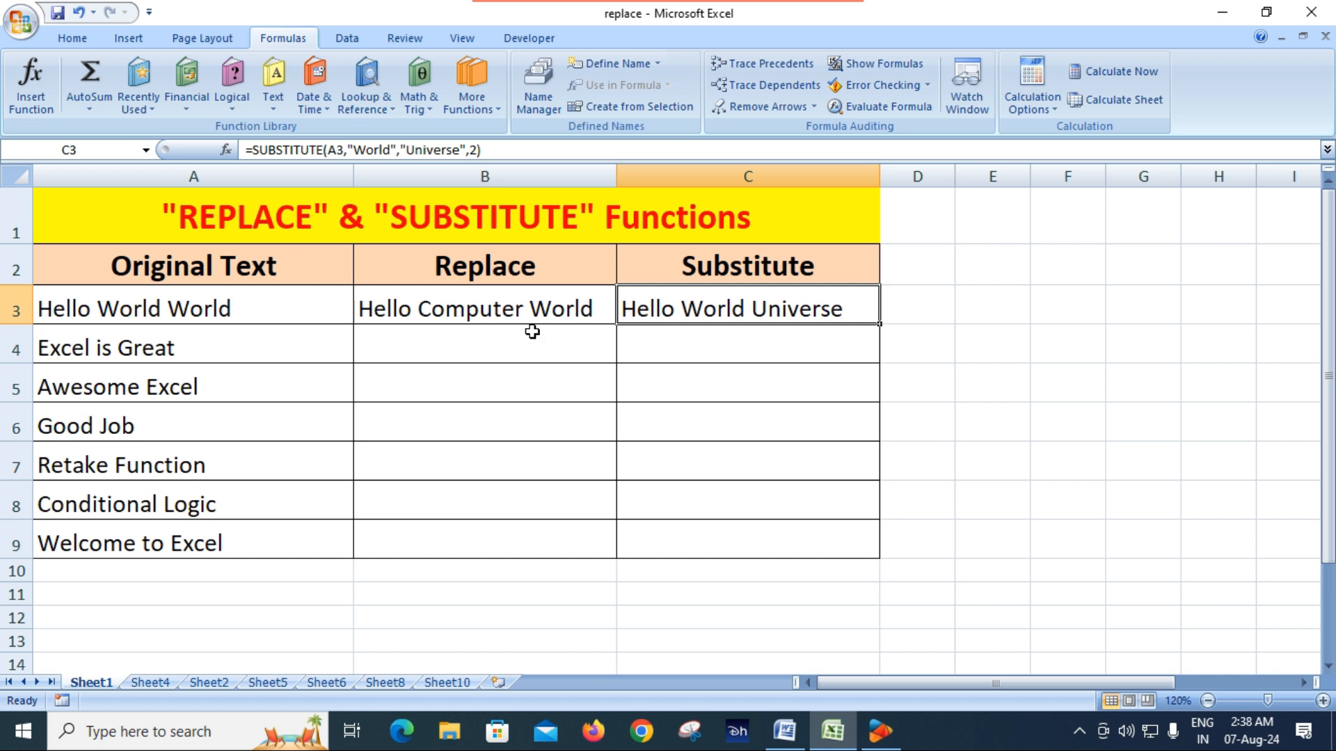
pyautogui.click(520, 313)
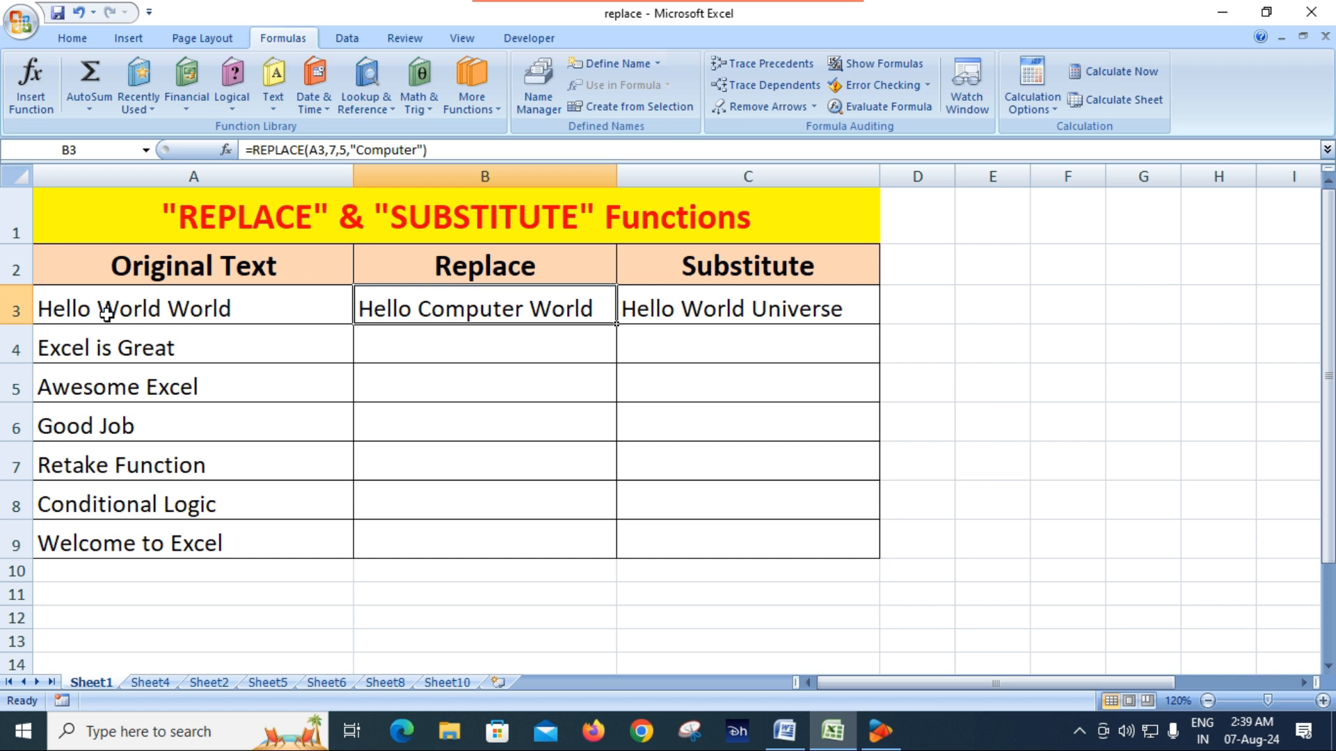
pyautogui.doubleClick(450, 306)
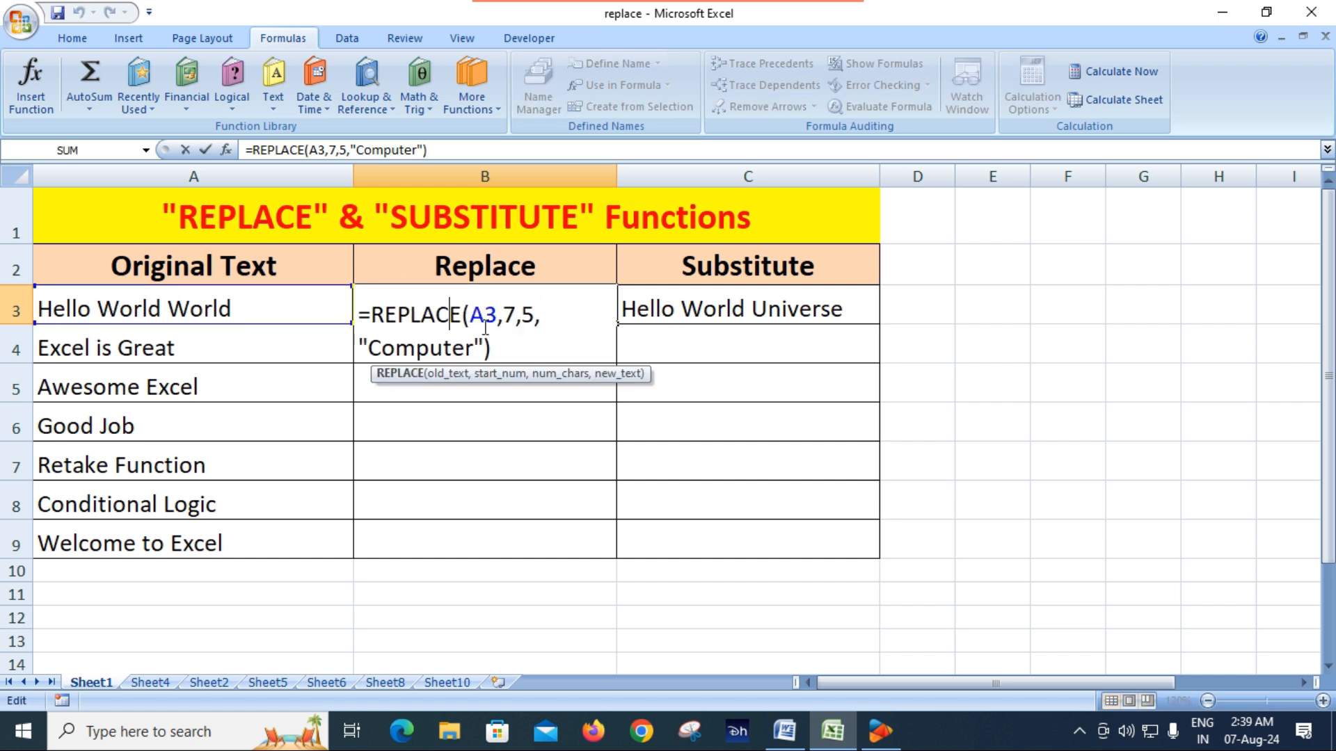
pyautogui.click(532, 315)
pyautogui.press('BackSpace')
pyautogui.write('4')
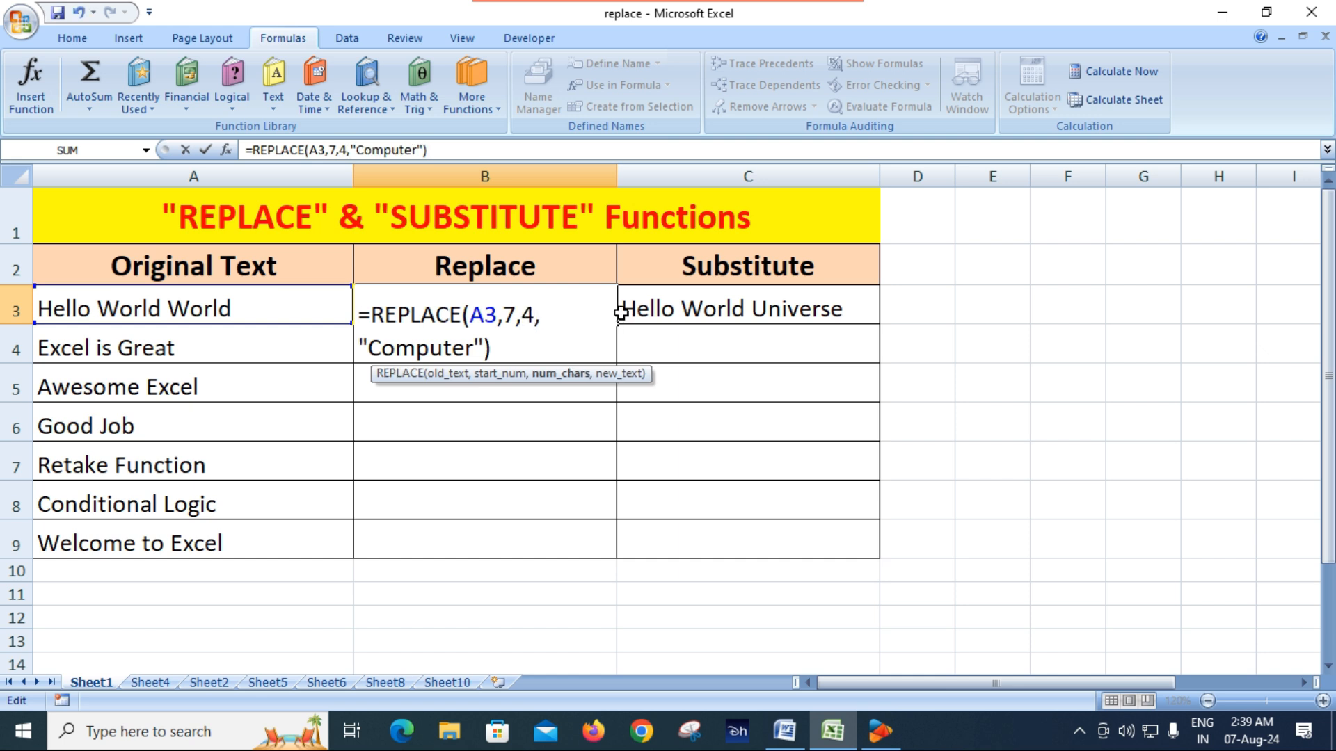
pyautogui.press('Return')
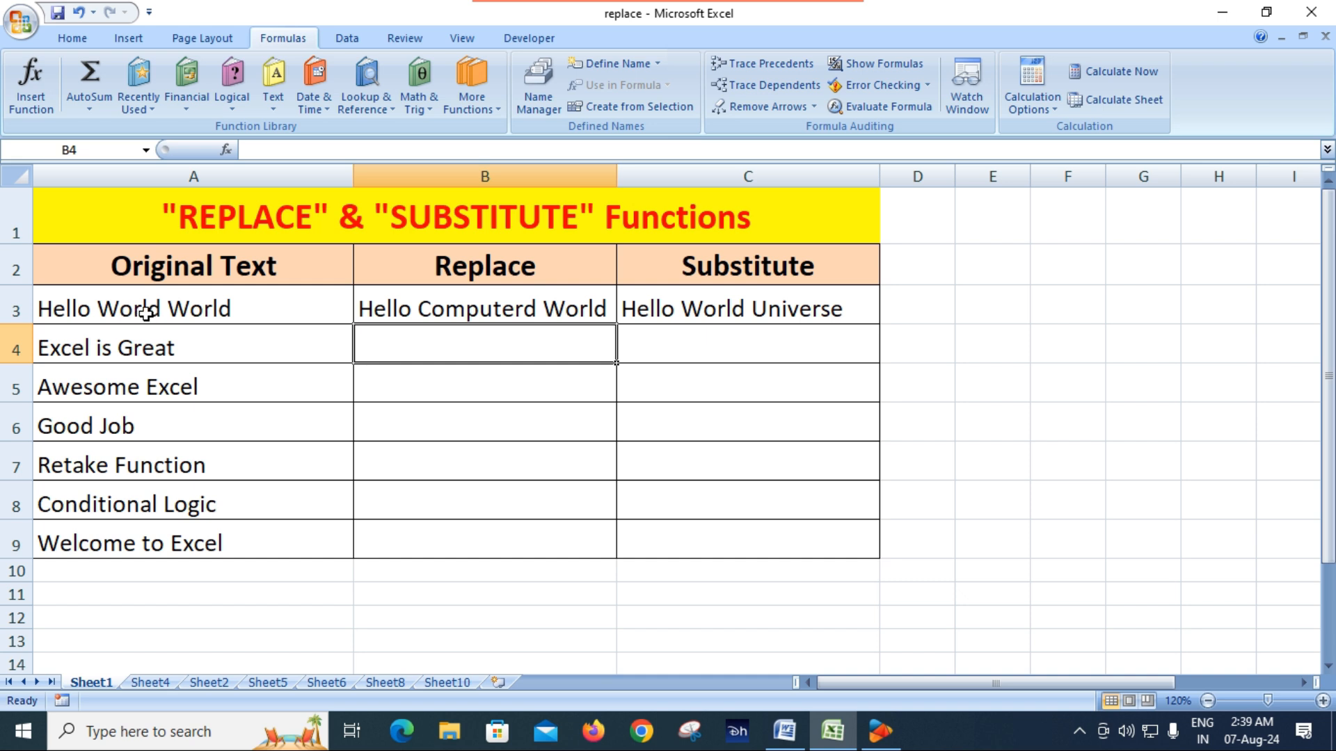
# Fill the REPLACE formula from B3 down to B9 and the SUBSTITUTE formula from C3 down to C9
pyautogui.click(485, 311)
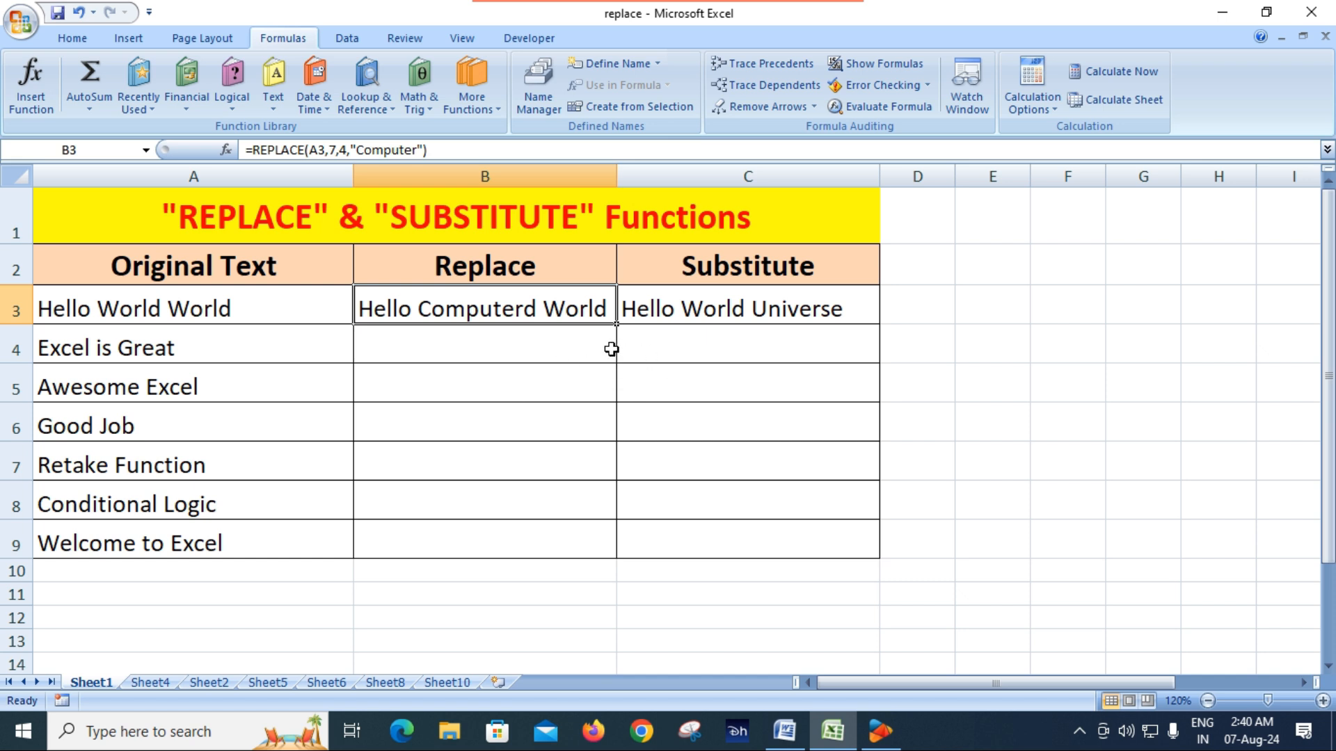
pyautogui.moveTo(617, 325); pyautogui.dragTo(626, 557)
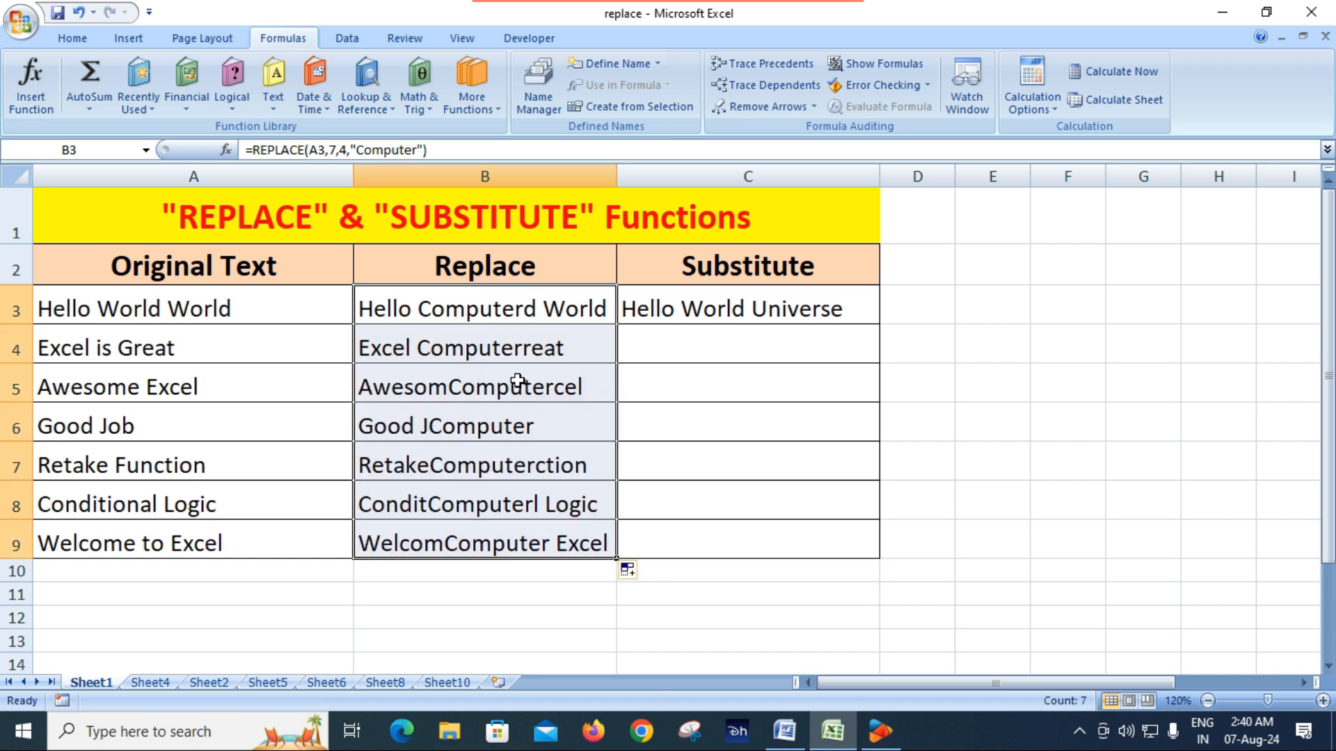
pyautogui.click(242, 347)
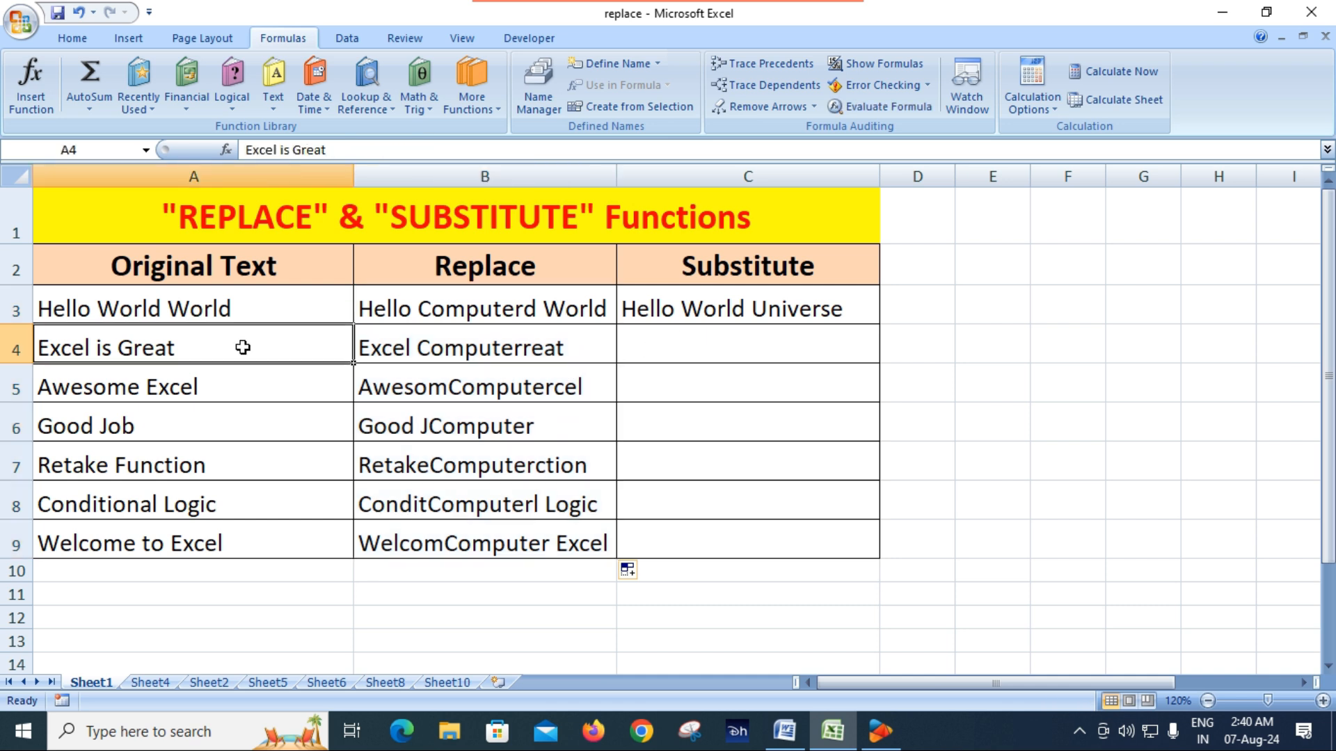
pyautogui.click(486, 351)
pyautogui.click(756, 307)
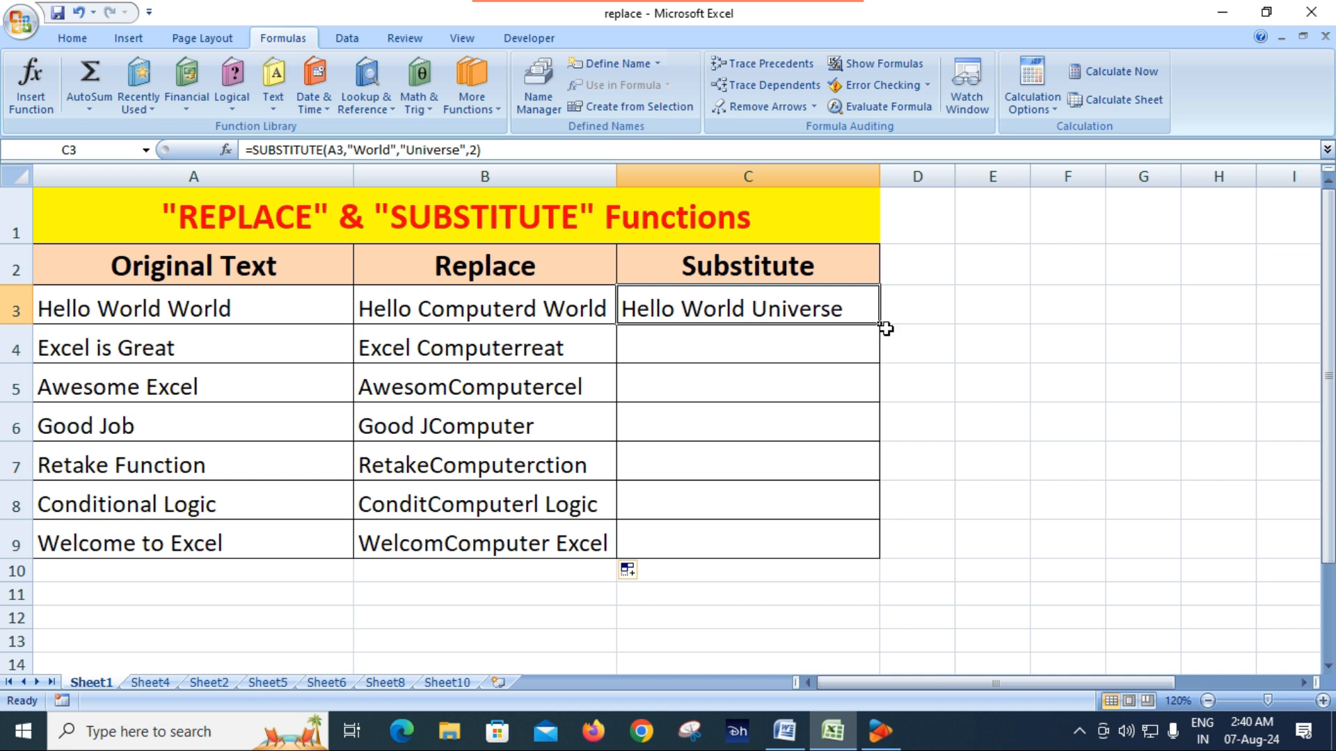
pyautogui.moveTo(880, 324); pyautogui.dragTo(883, 559)
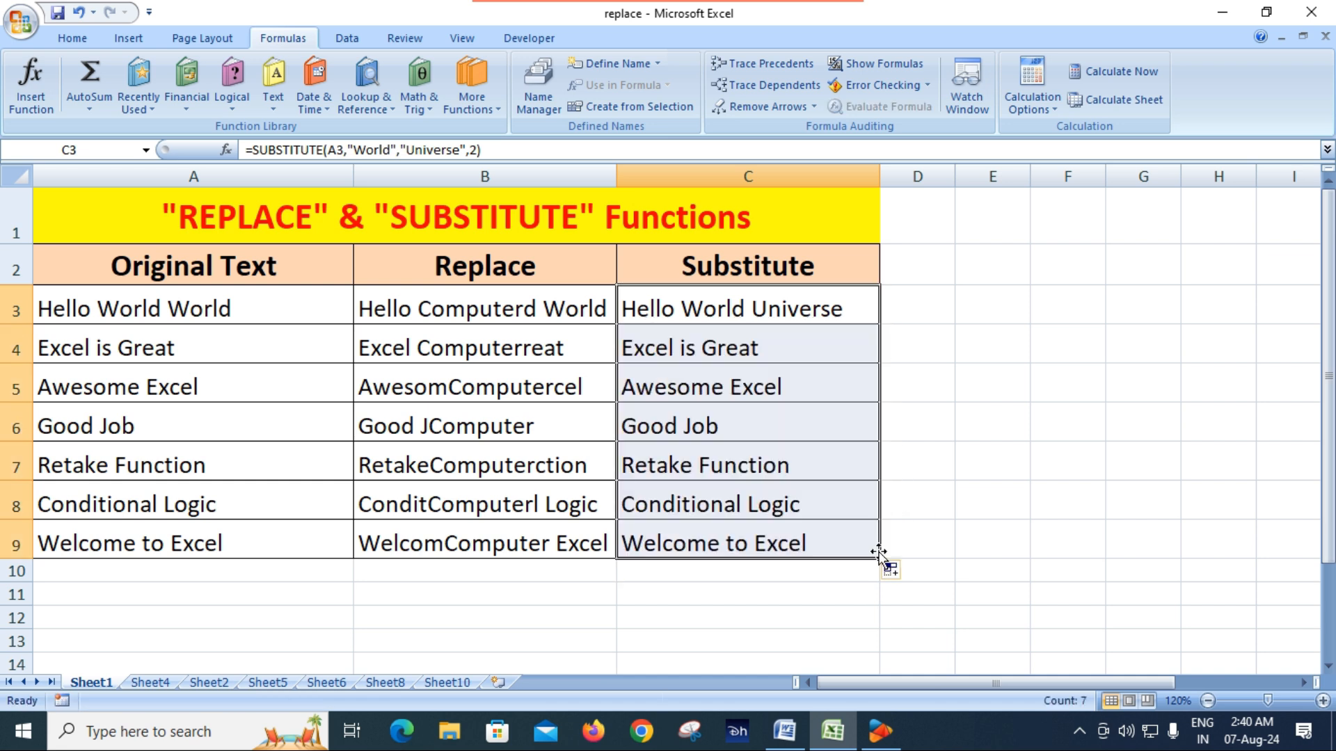
# Compare the SUBSTITUTE formulas and results in C3 to C5 with the original text in column A
pyautogui.click(708, 351)
pyautogui.click(721, 393)
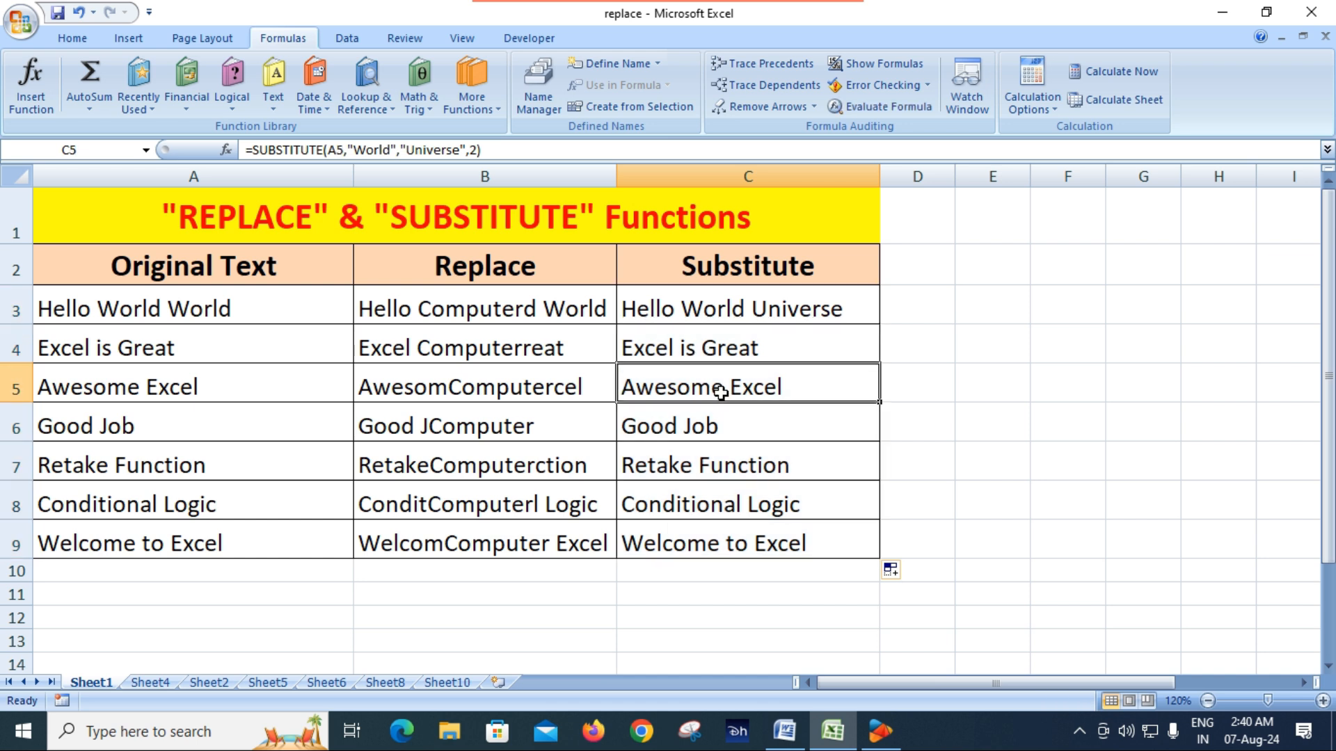
pyautogui.click(706, 314)
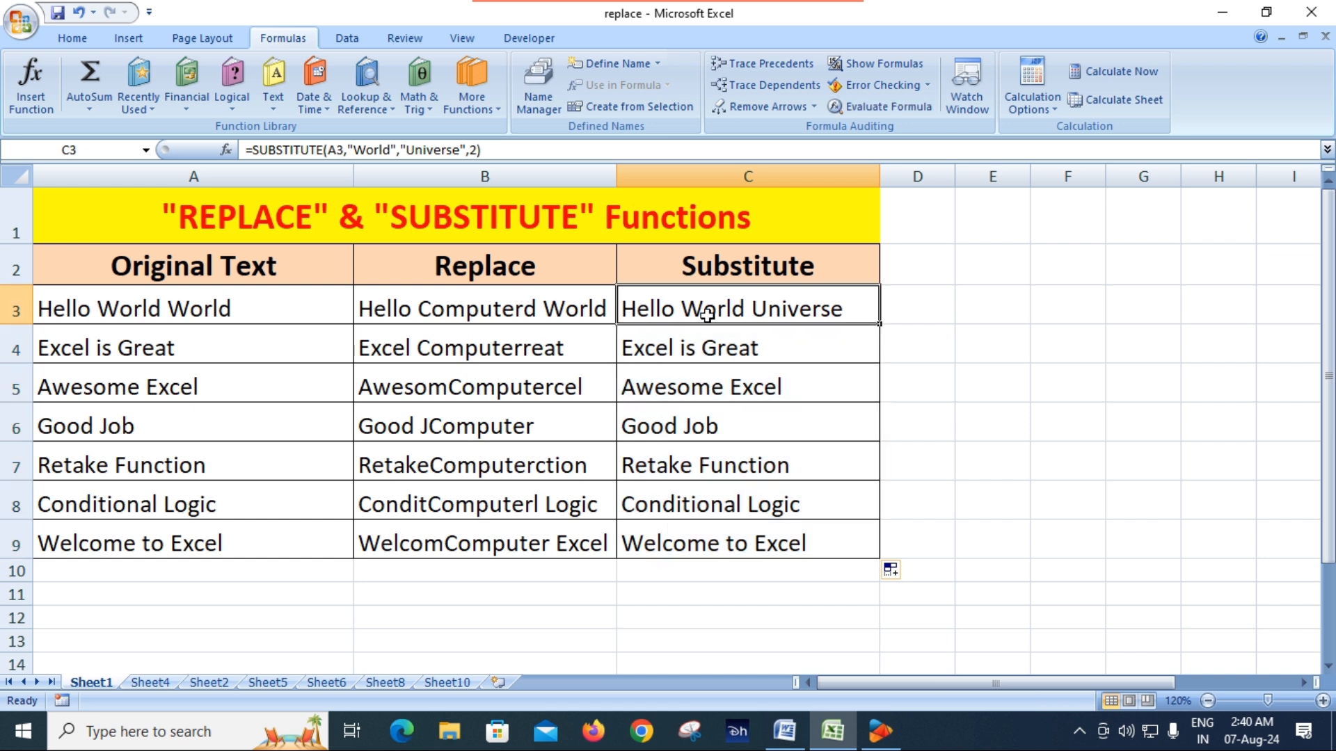
pyautogui.click(712, 356)
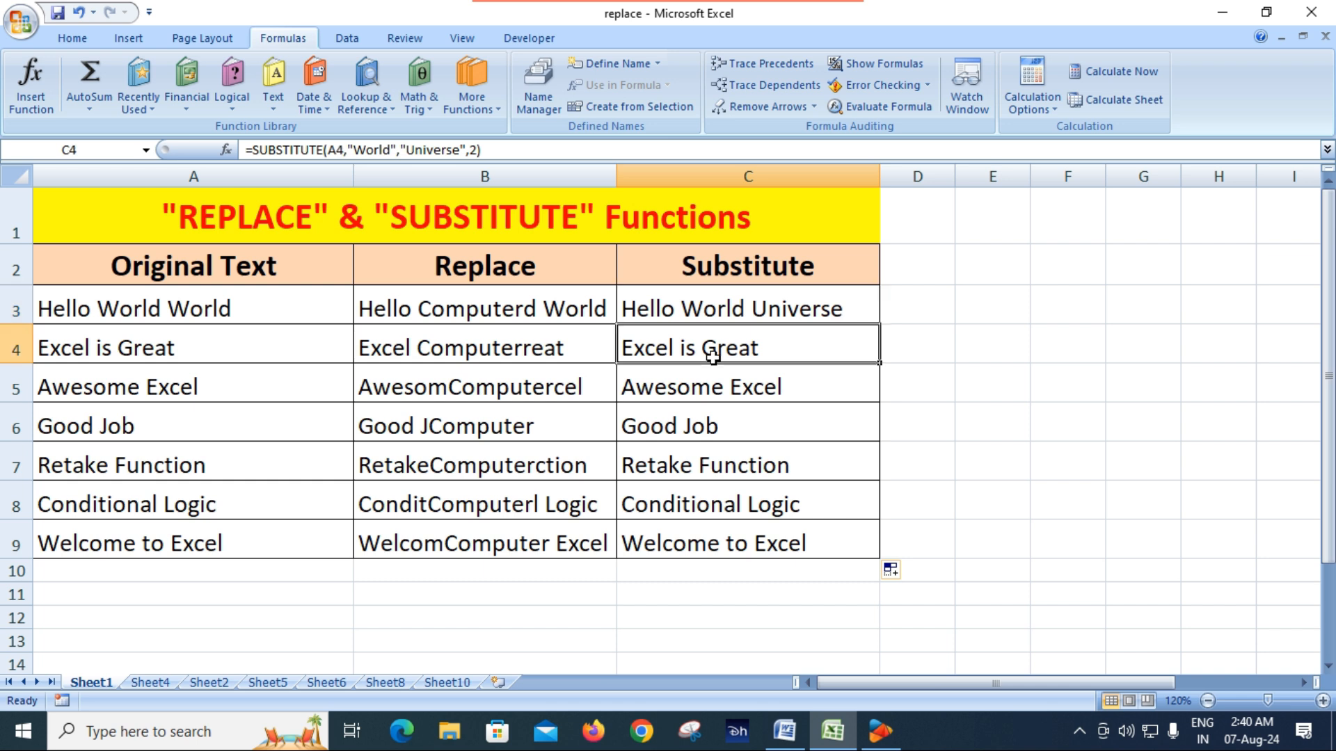
pyautogui.click(736, 311)
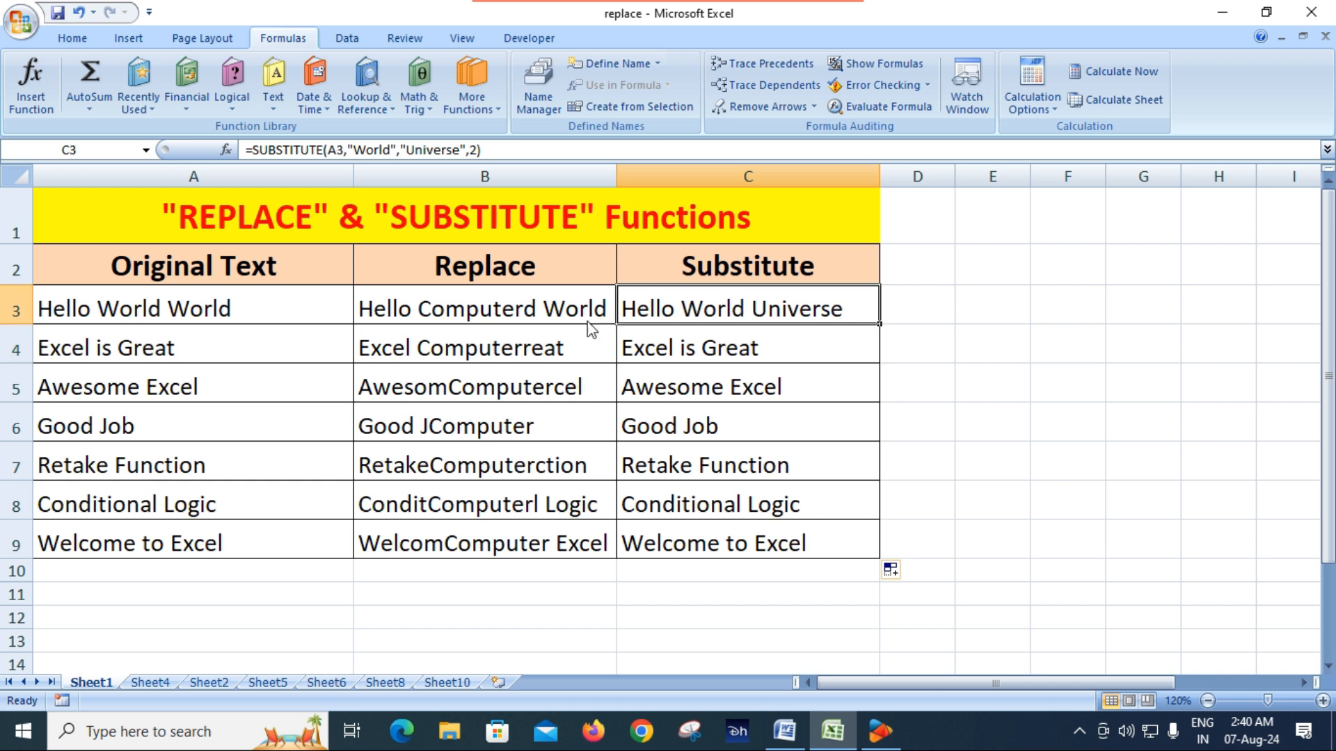
pyautogui.click(195, 311)
pyautogui.click(763, 314)
pyautogui.click(716, 350)
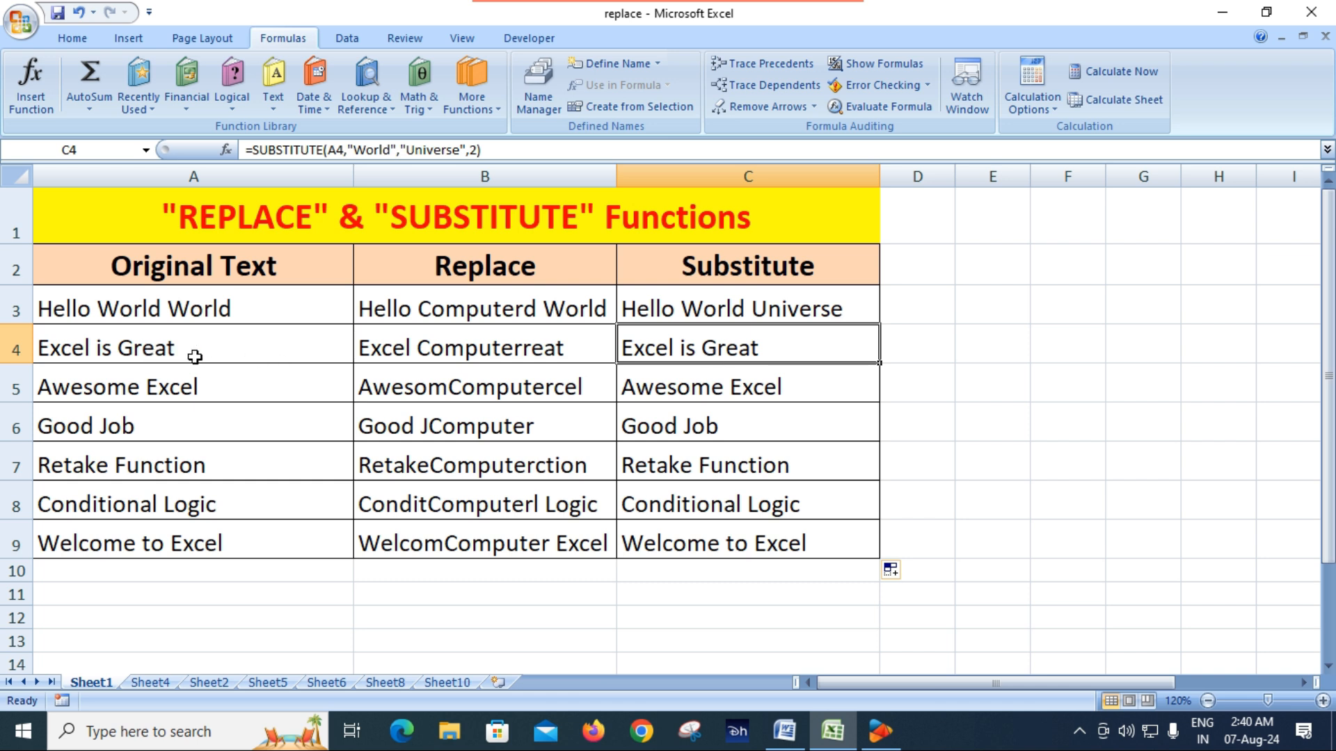
# Change the old text argument in C4's SUBSTITUTE formula to "Great"
pyautogui.doubleClick(687, 351)
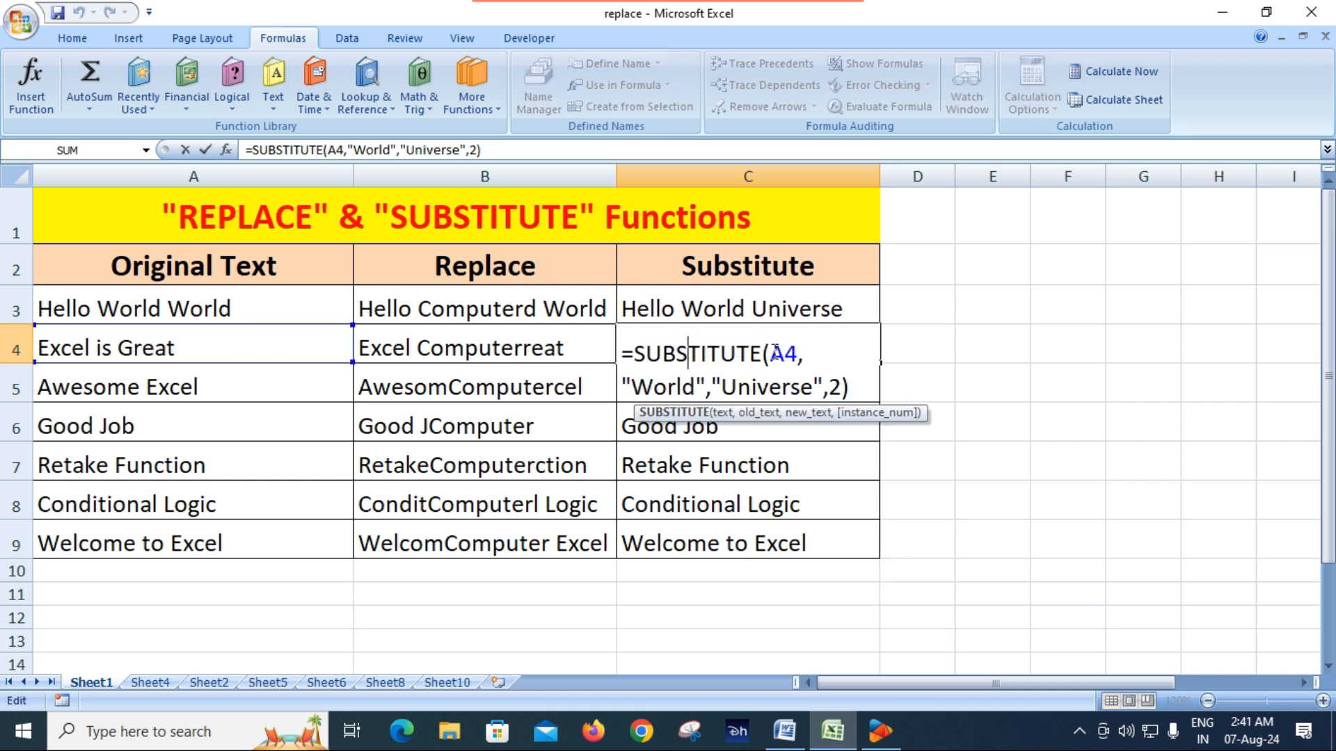
pyautogui.click(696, 387)
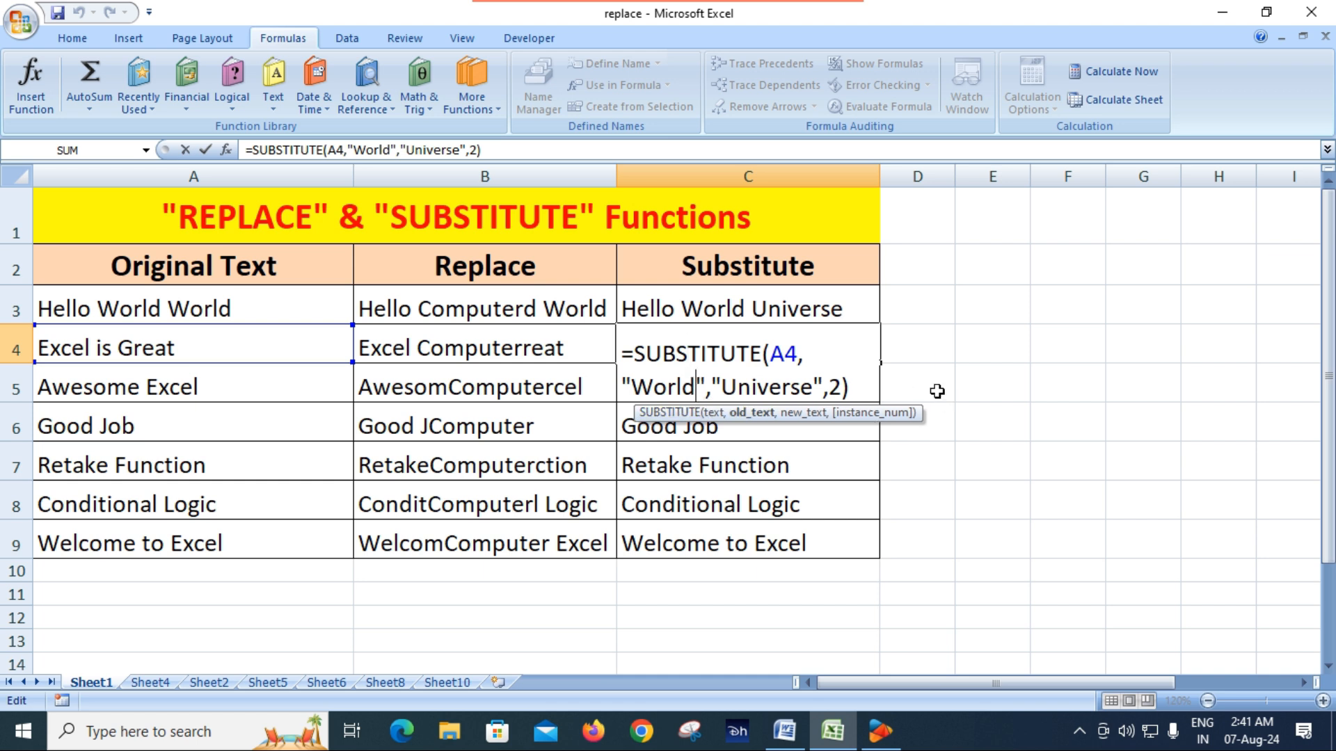
pyautogui.press('BackSpace')
pyautogui.press('BackSpace')
pyautogui.press('BackSpace')
pyautogui.press('BackSpace')
pyautogui.press('BackSpace')
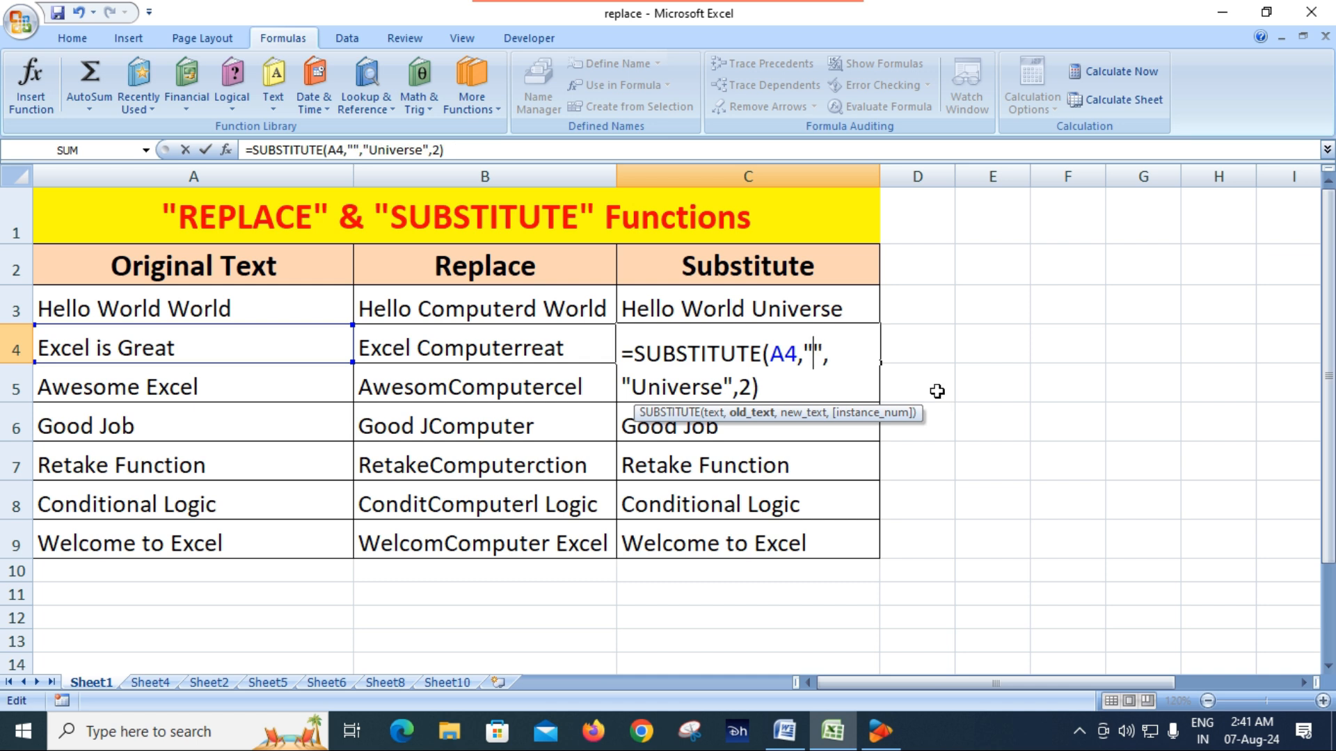
pyautogui.write('Grea')
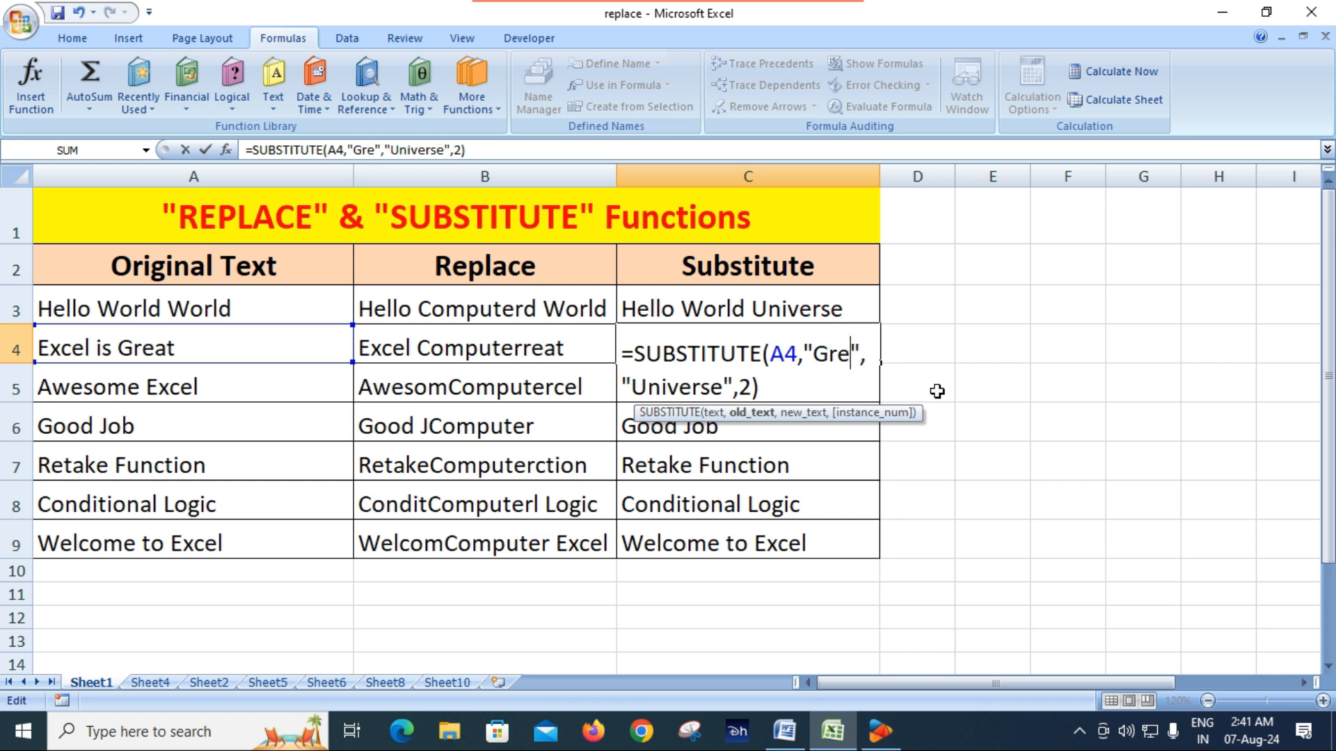
pyautogui.write('t')
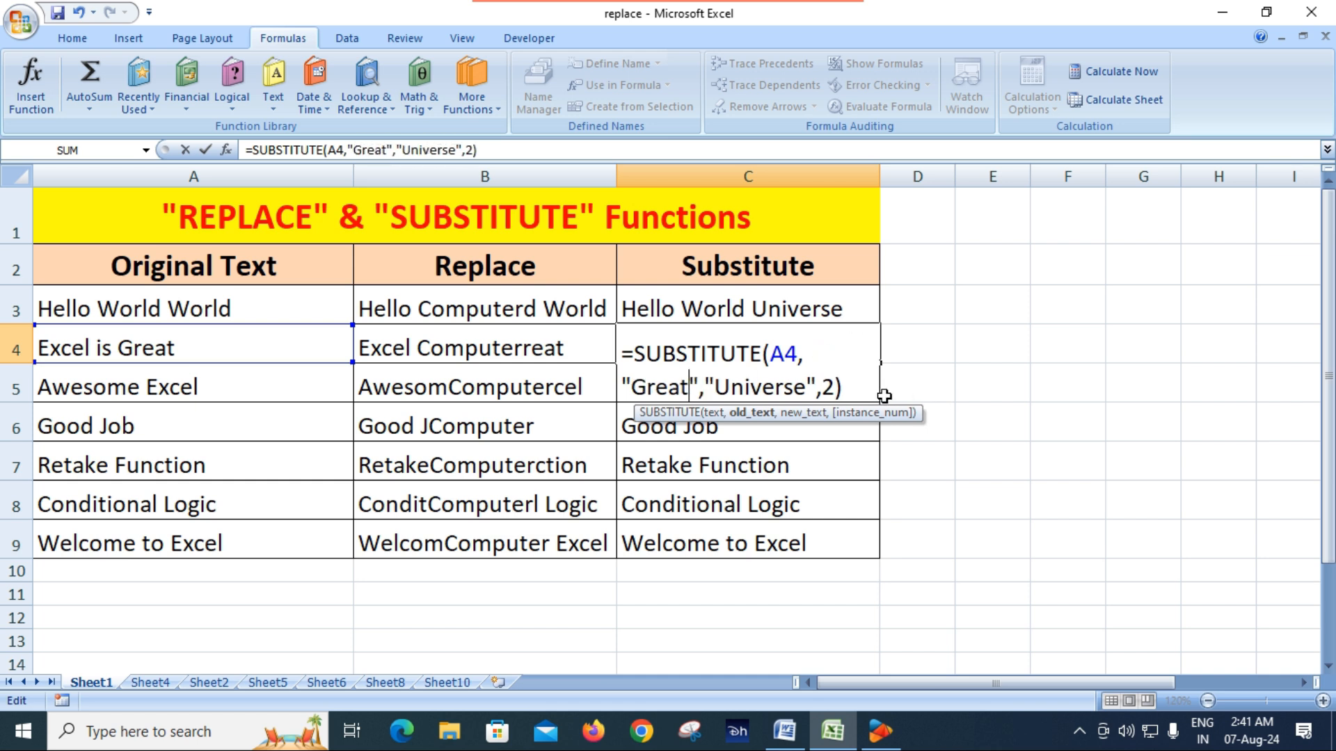
# Change the new text argument in C4's SUBSTITUTE formula to "Excelent" and commit the formula
pyautogui.click(721, 388)
pyautogui.press('Delete')
pyautogui.press('Delete')
pyautogui.press('Delete')
pyautogui.press('Delete')
pyautogui.press('Delete')
pyautogui.press('Delete')
pyautogui.press('Delete')
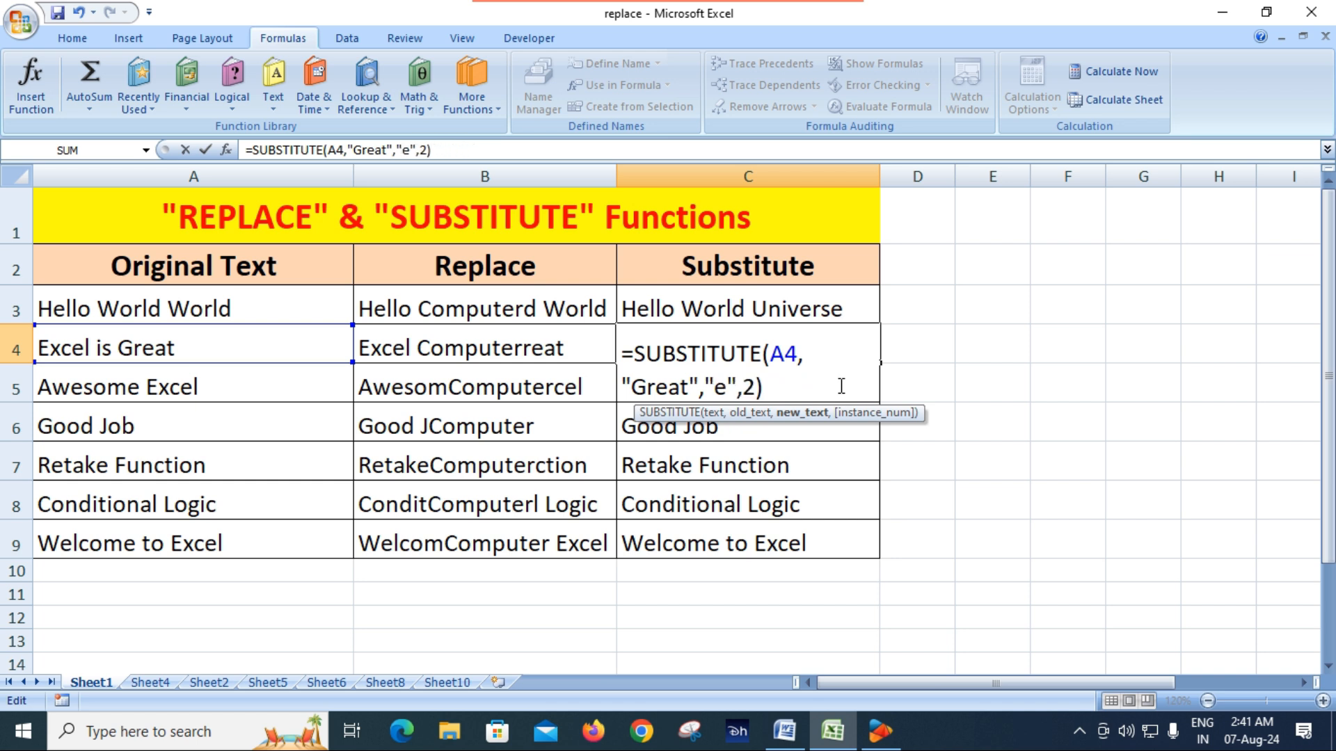
pyautogui.press('Delete')
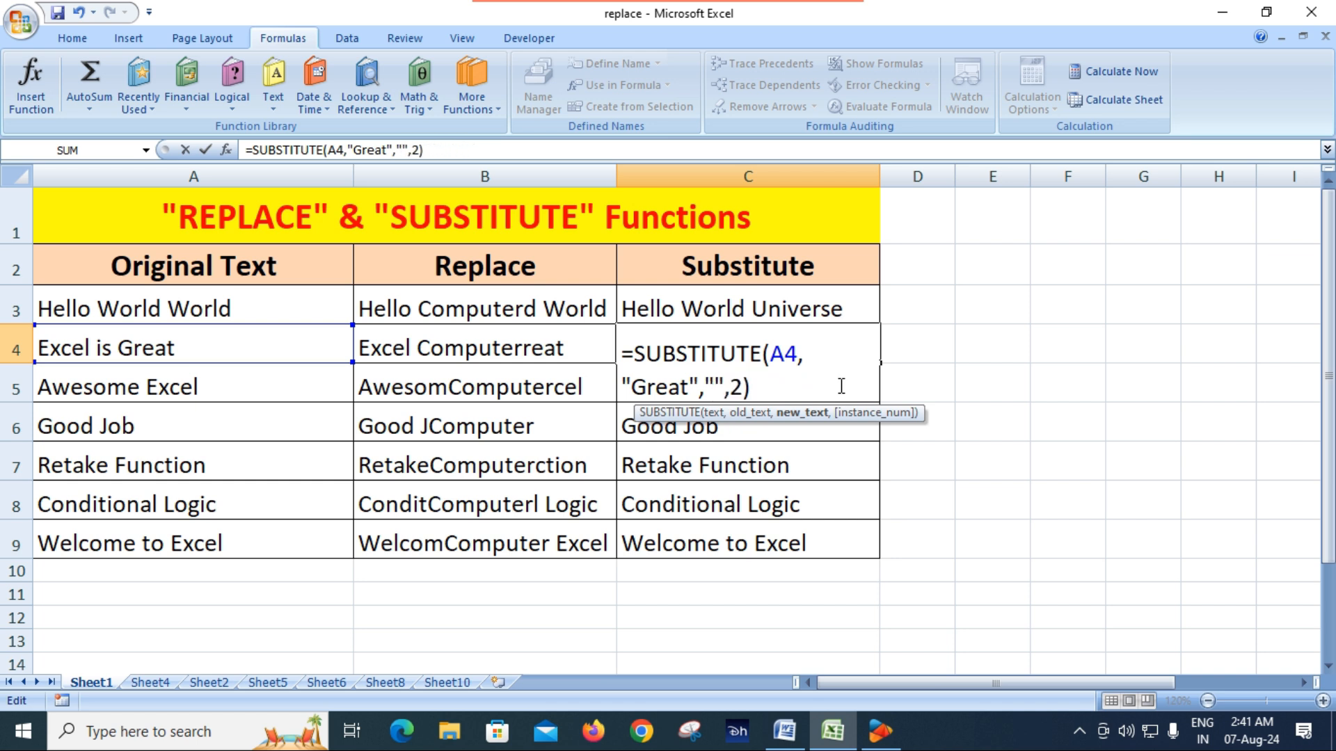
pyautogui.write('Exce')
pyautogui.write('lent')
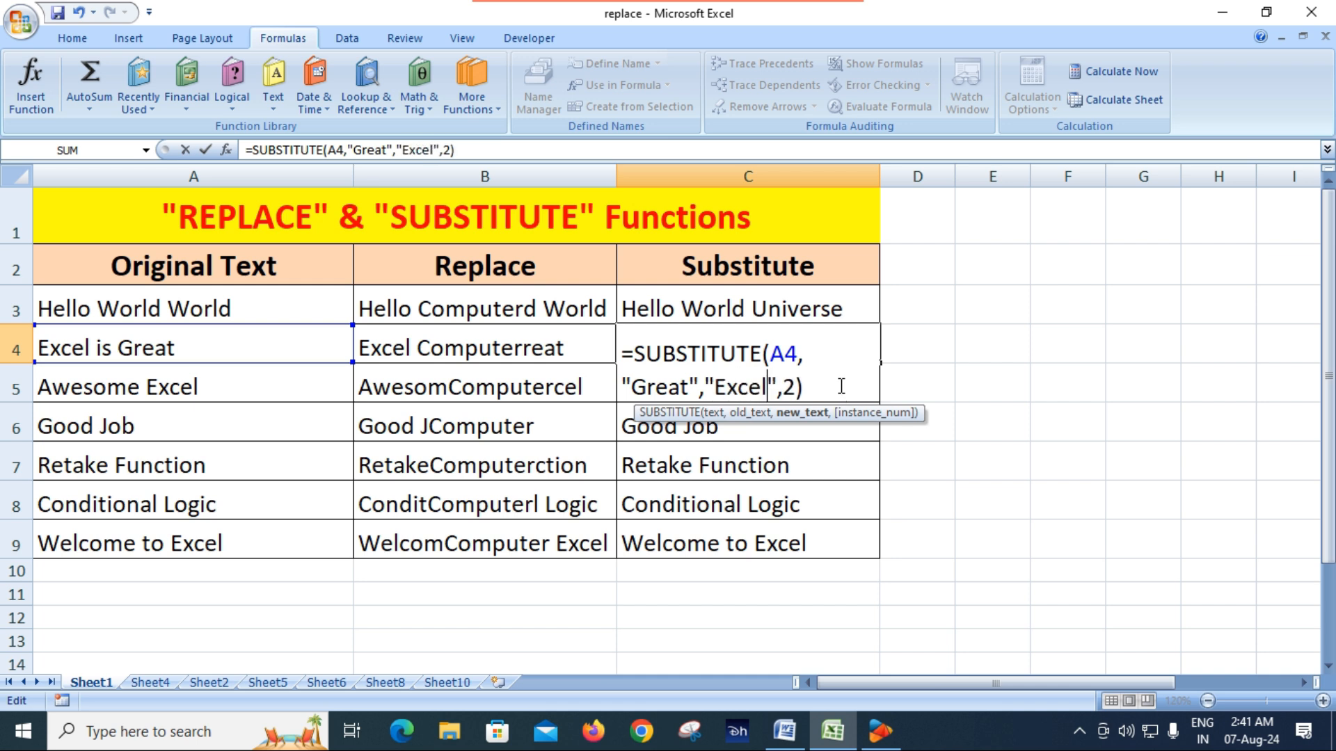
pyautogui.press('Return')
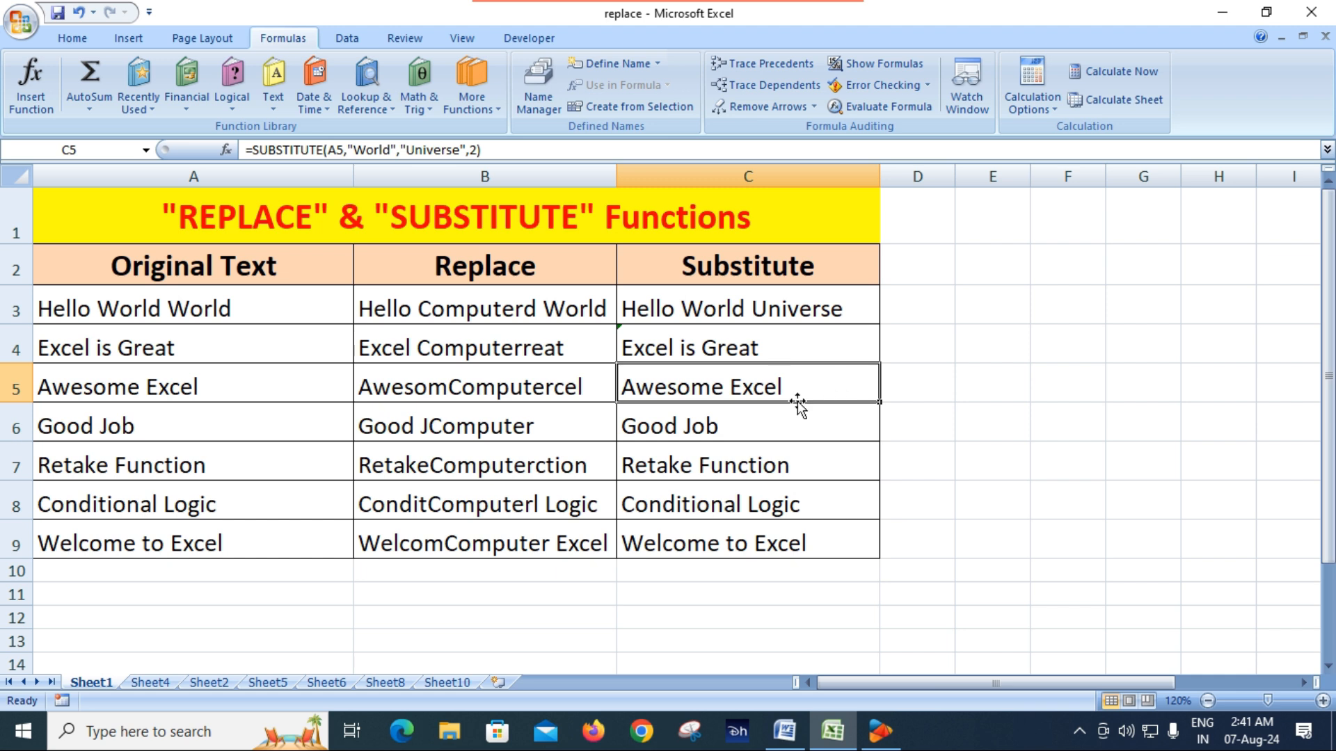
# Remove the instance number argument from C4's SUBSTITUTE formula and compare the result with the original text in A4
pyautogui.click(738, 348)
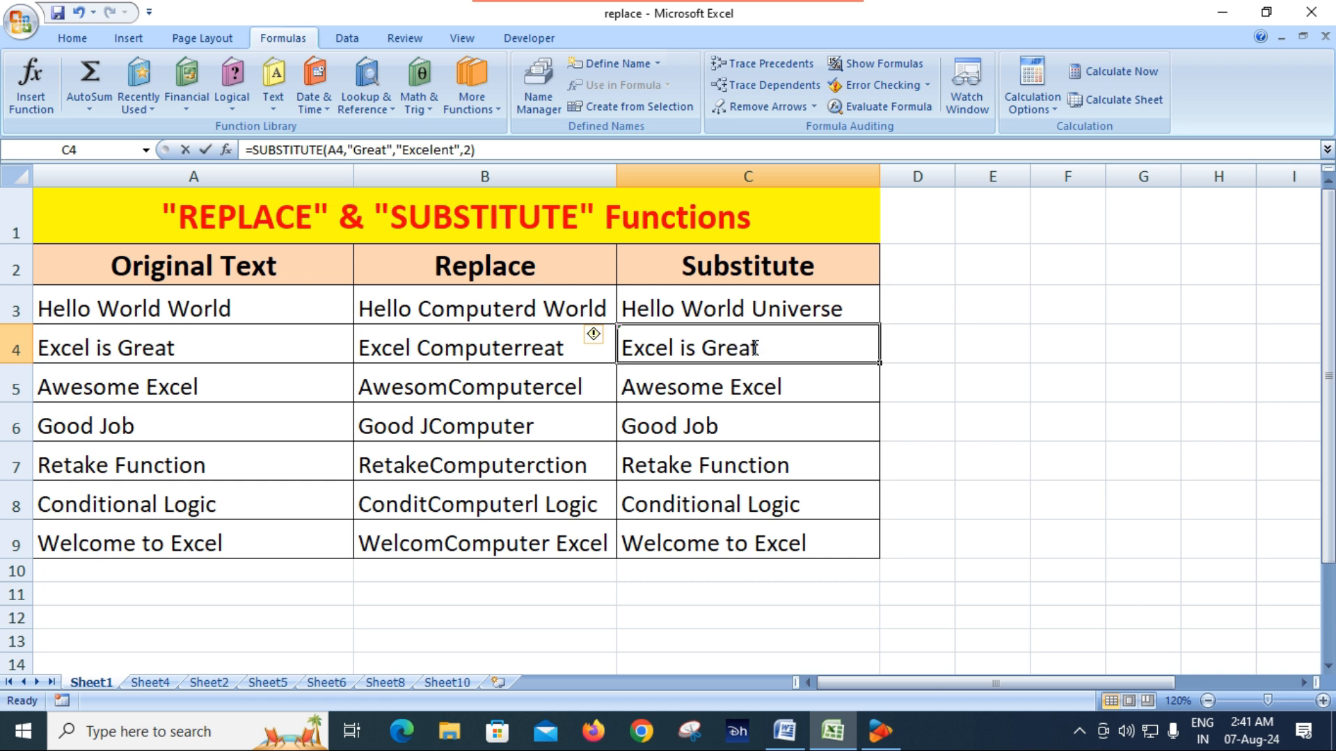
pyautogui.doubleClick(754, 347)
pyautogui.click(814, 388)
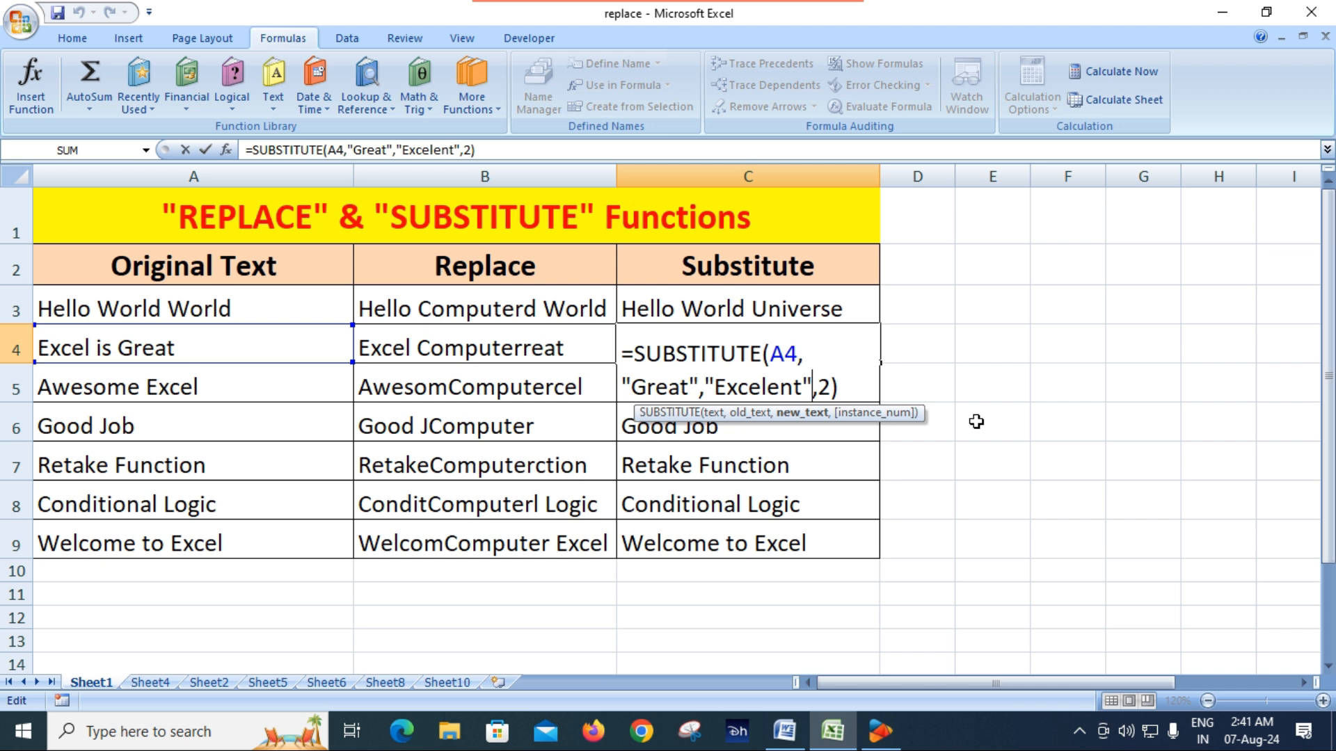
pyautogui.press('Delete')
pyautogui.press('Delete')
pyautogui.press('Return')
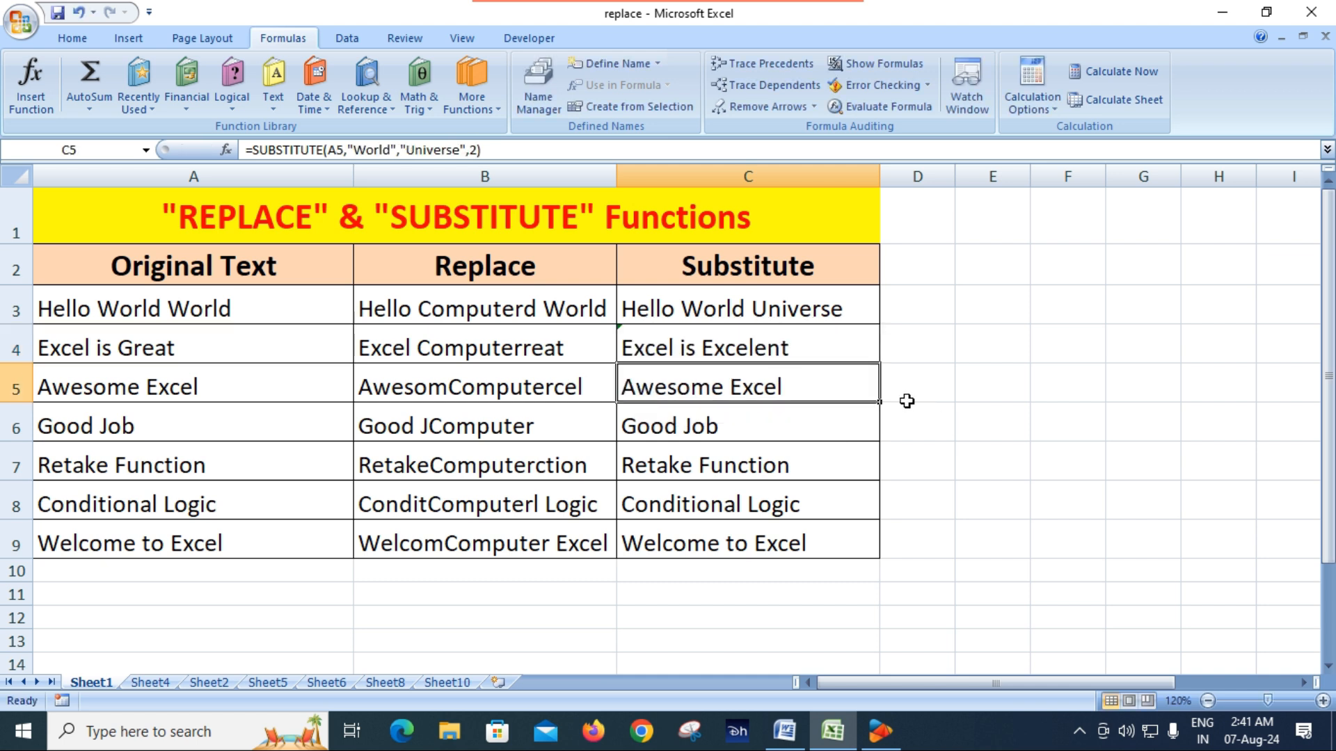
pyautogui.click(779, 350)
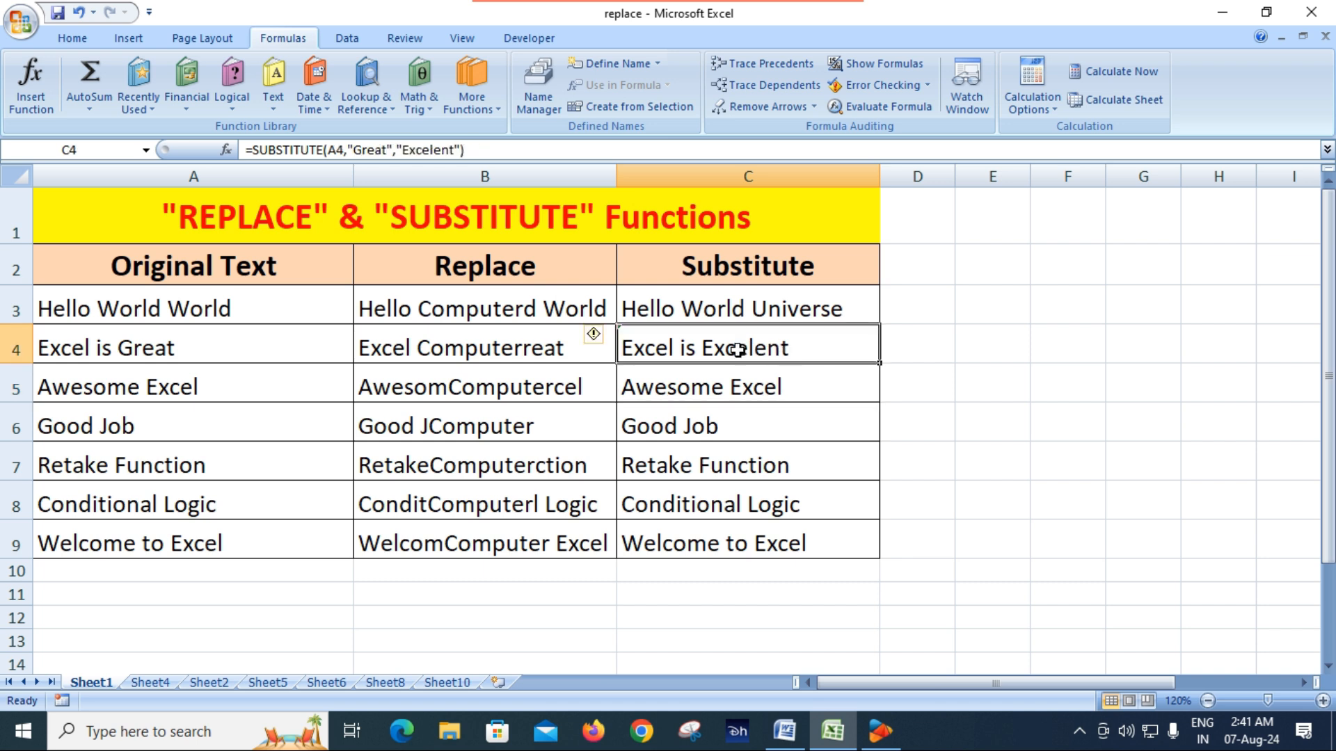
pyautogui.click(206, 350)
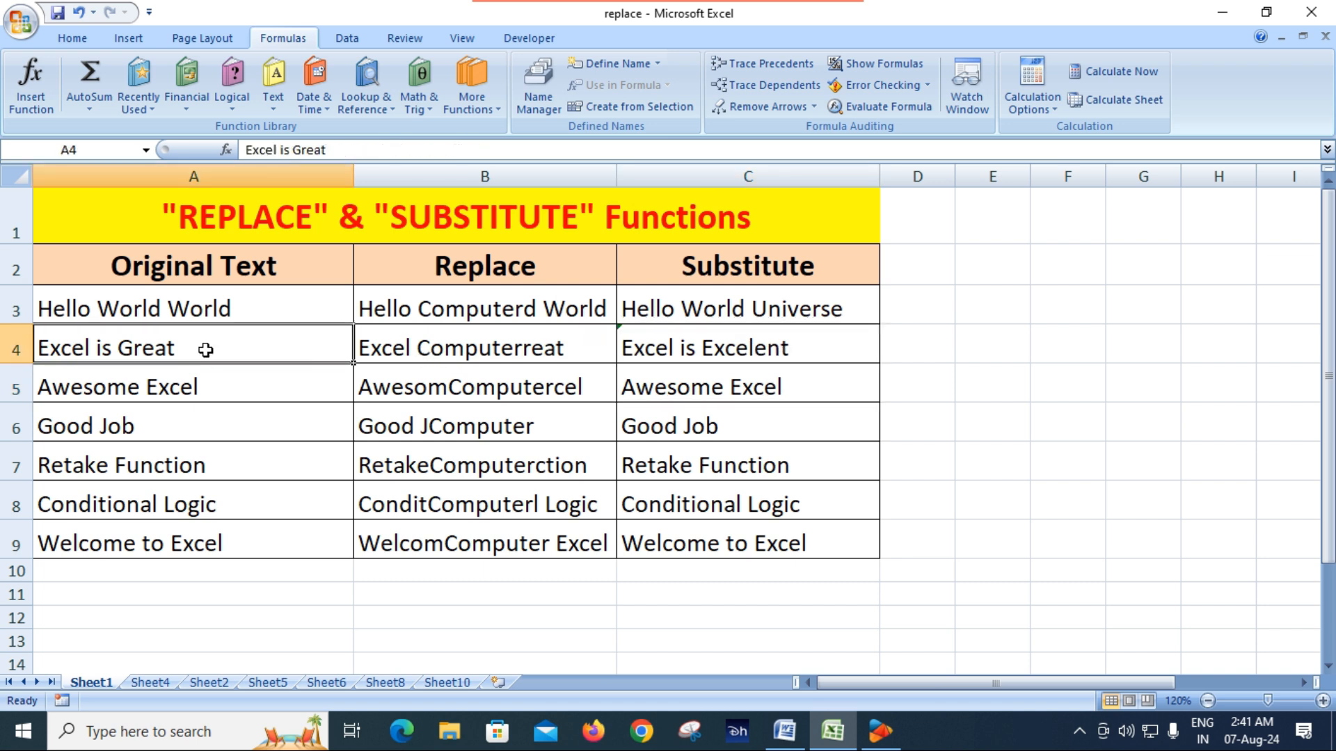
pyautogui.click(720, 348)
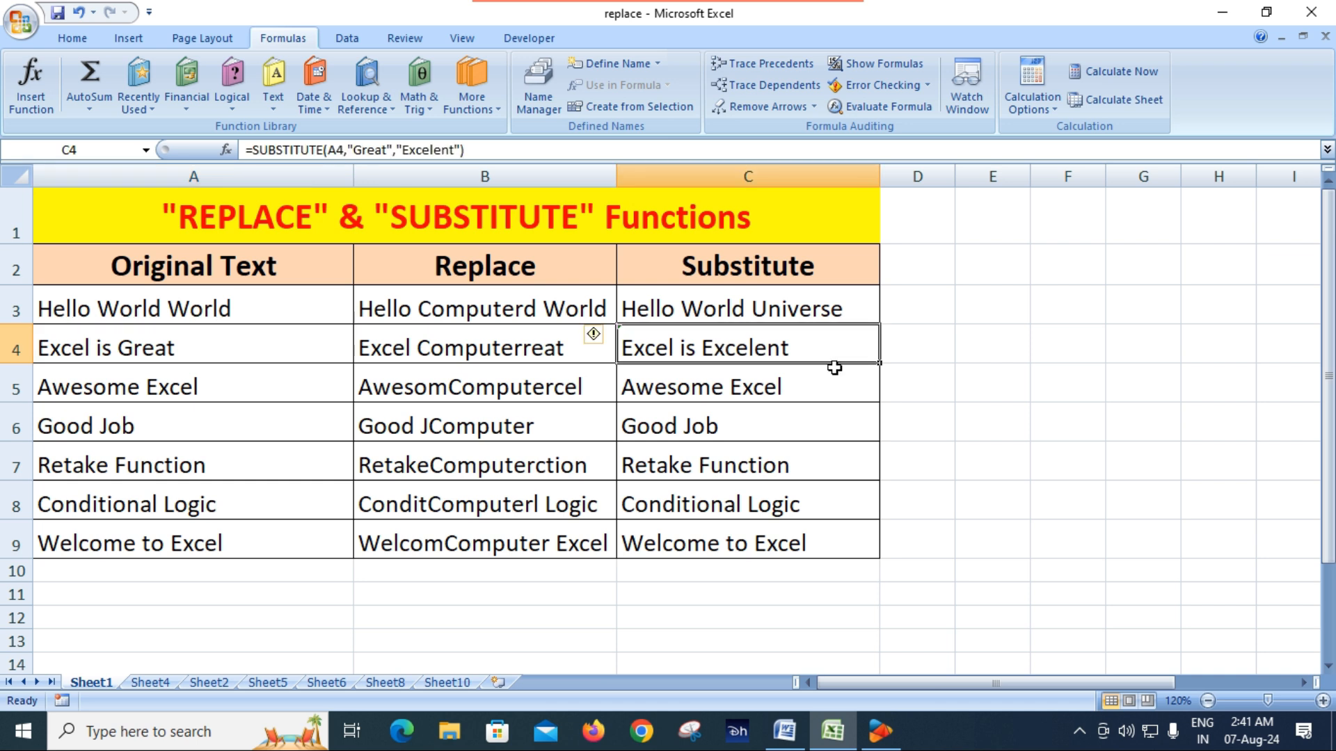
# Clear the REPLACE and SUBSTITUTE formulas from B4:C9, keeping only the row 3 examples
pyautogui.moveTo(433, 343); pyautogui.dragTo(699, 536)
pyautogui.press('Delete')
pyautogui.click(698, 536)
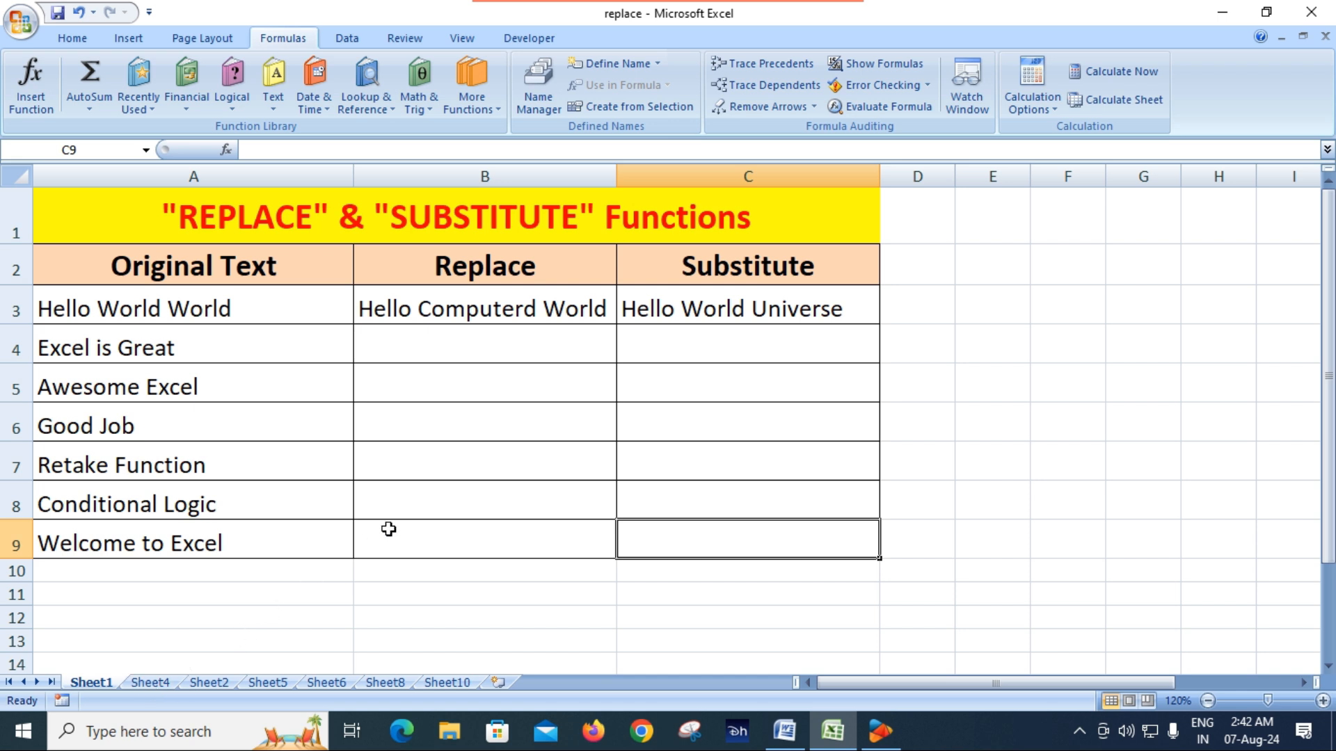
pyautogui.click(464, 489)
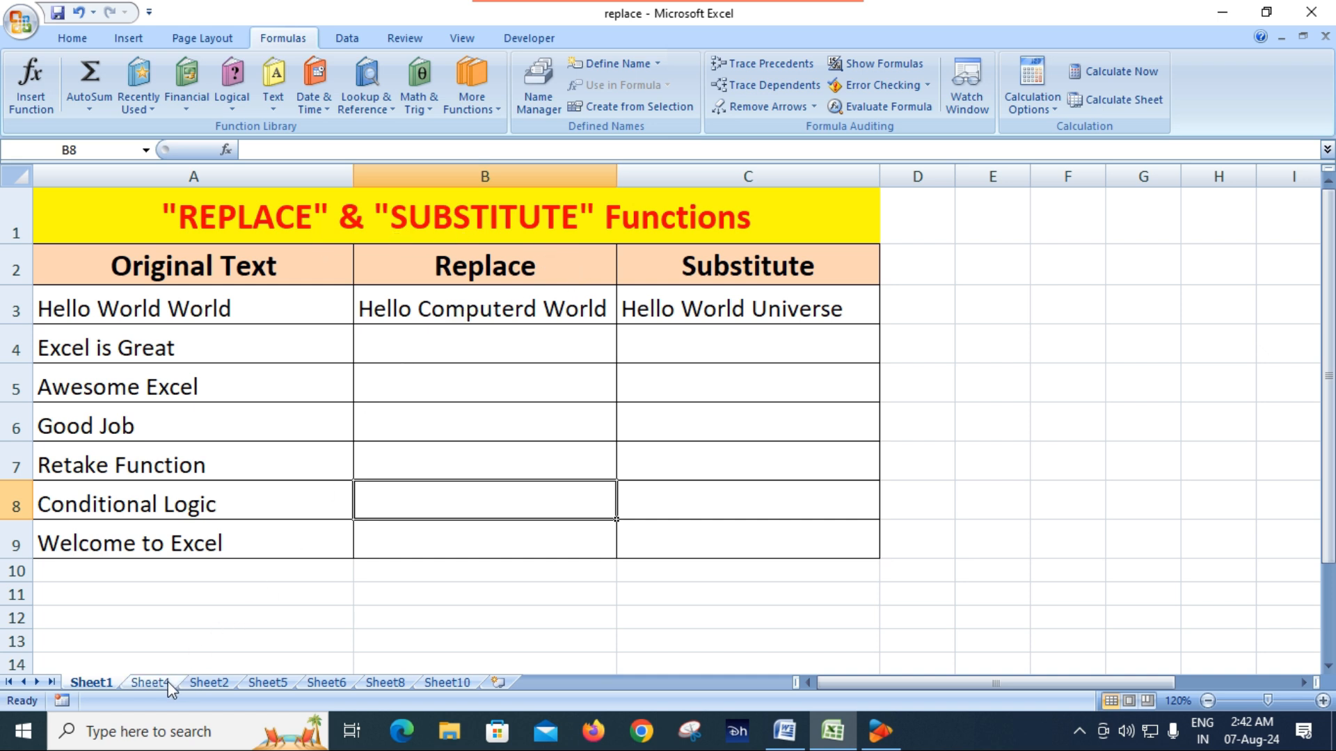
# Open Sheet4 with the Formatting Consistency table for the next REPLACE example
pyautogui.click(150, 683)
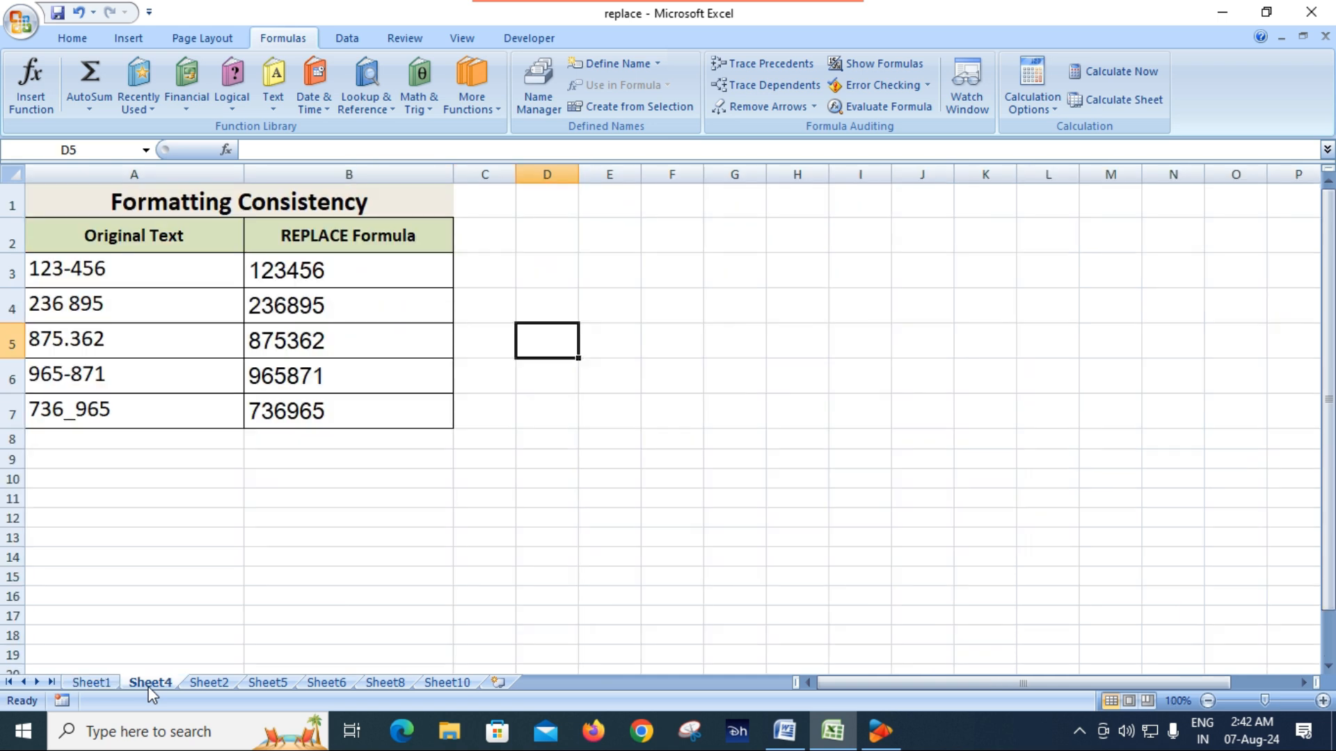
pyautogui.click(263, 543)
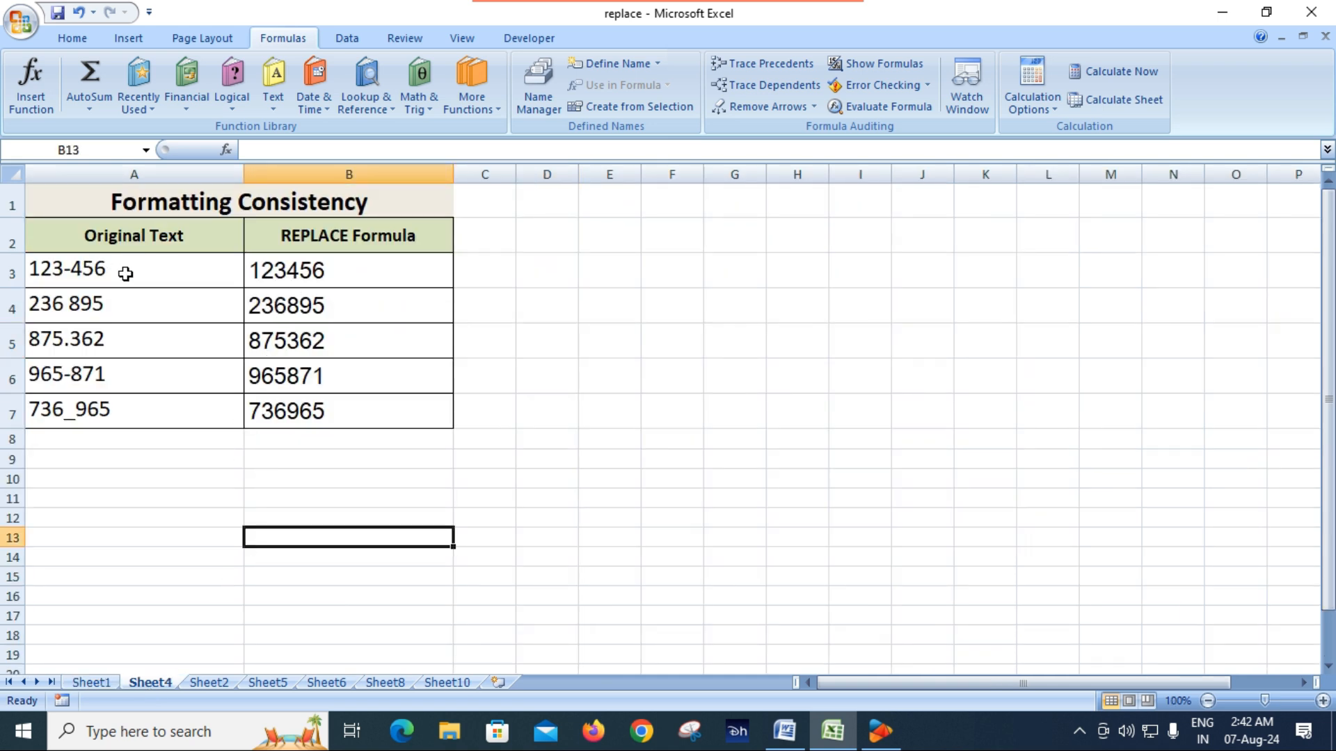
pyautogui.click(1323, 701)
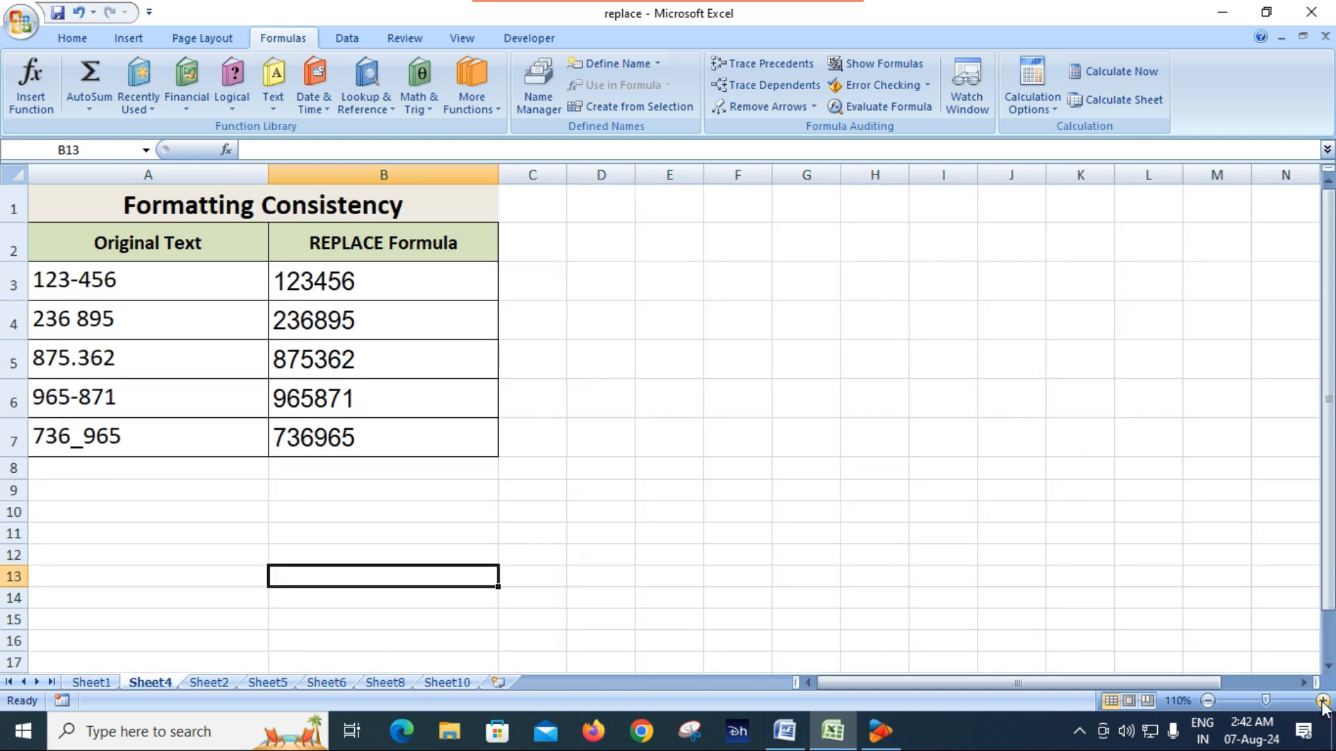
# Enlarge the sheet view and examine the separators used in the original numbers in A3:A7
pyautogui.click(1322, 701)
pyautogui.click(1323, 701)
pyautogui.click(1322, 701)
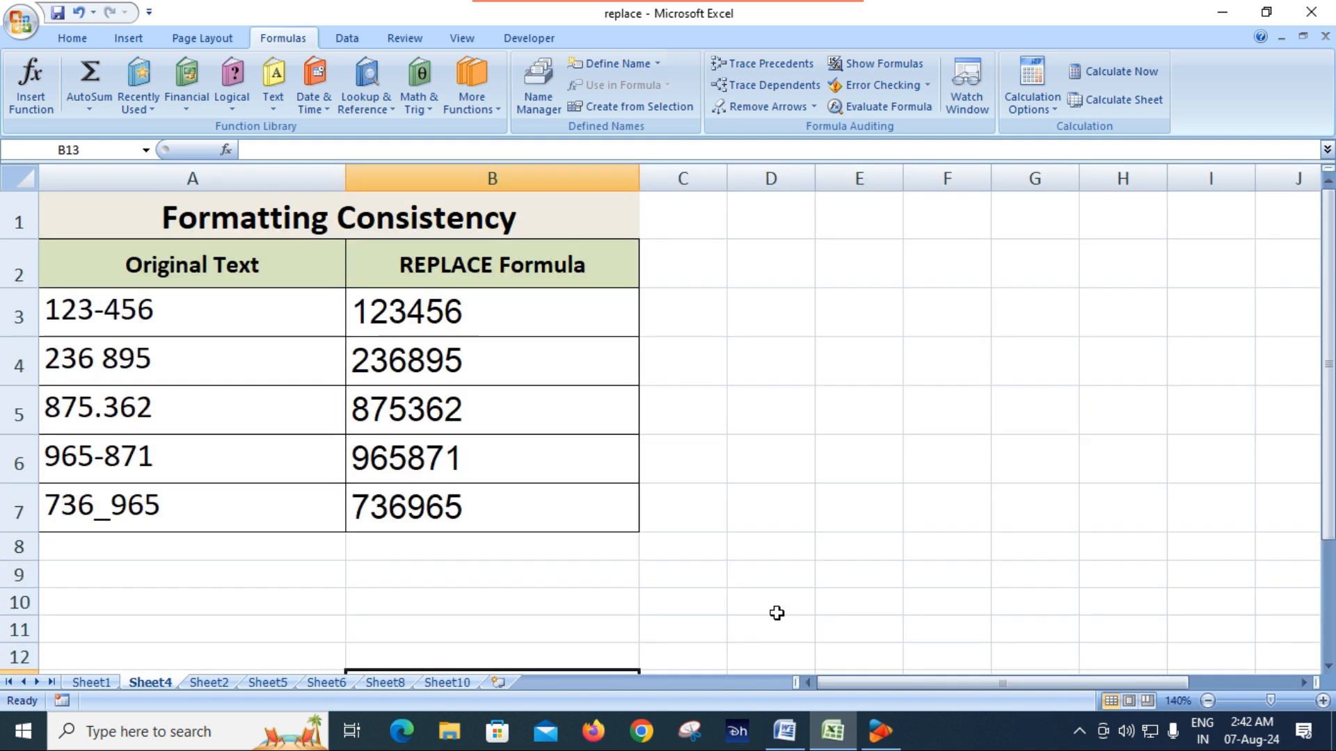
pyautogui.moveTo(1021, 683); pyautogui.dragTo(899, 674)
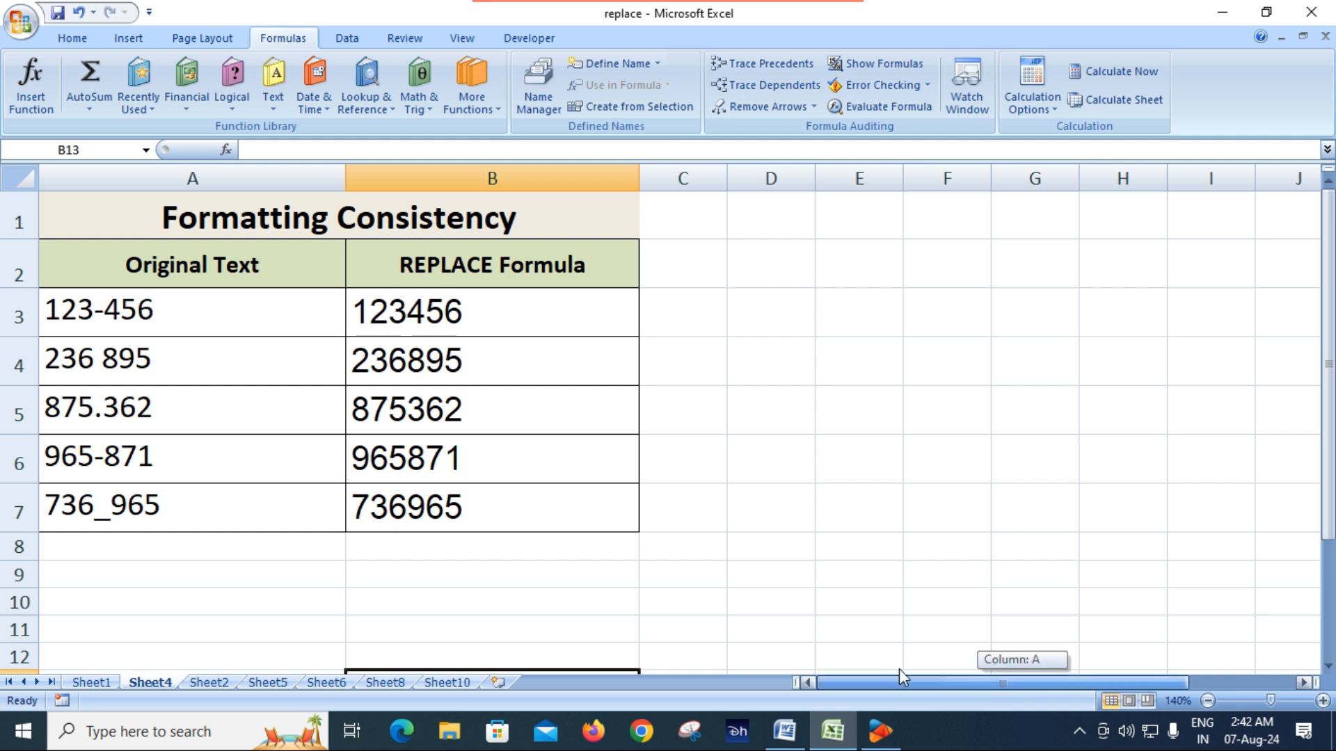
pyautogui.click(156, 316)
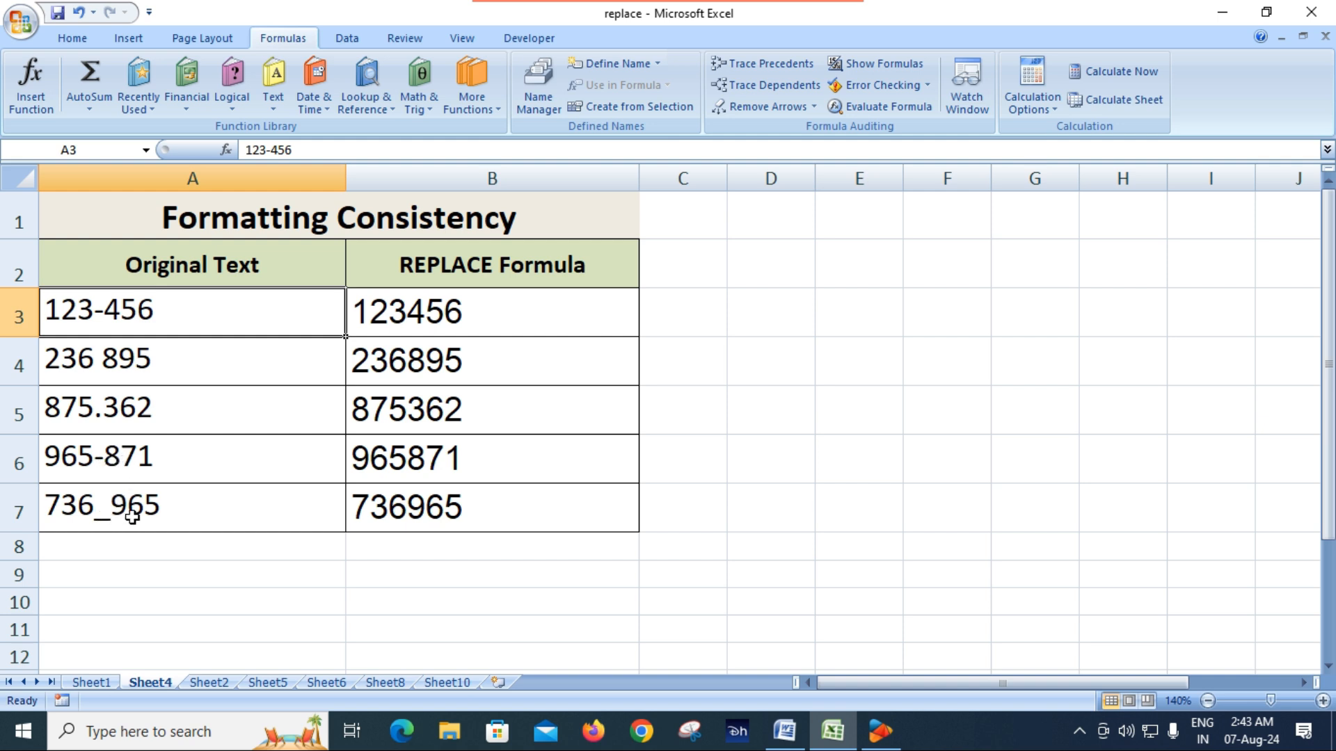
pyautogui.click(403, 570)
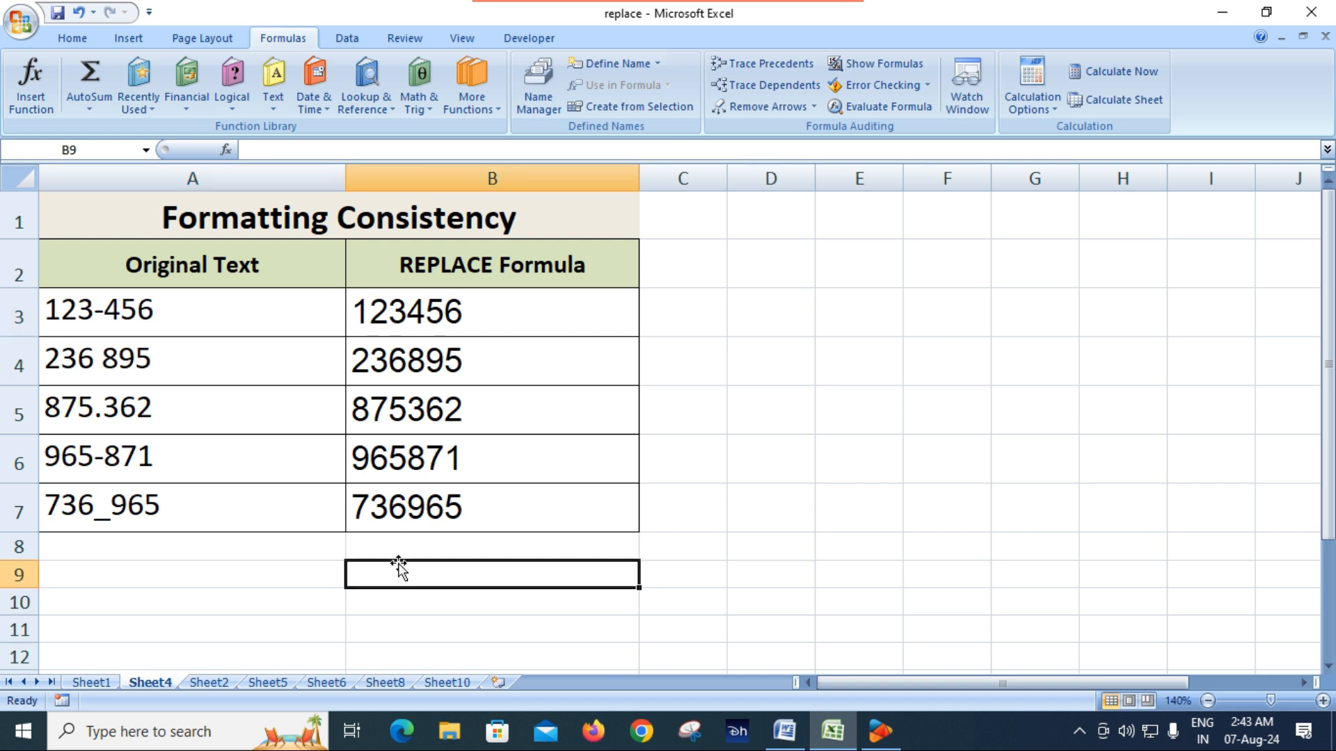
pyautogui.click(126, 314)
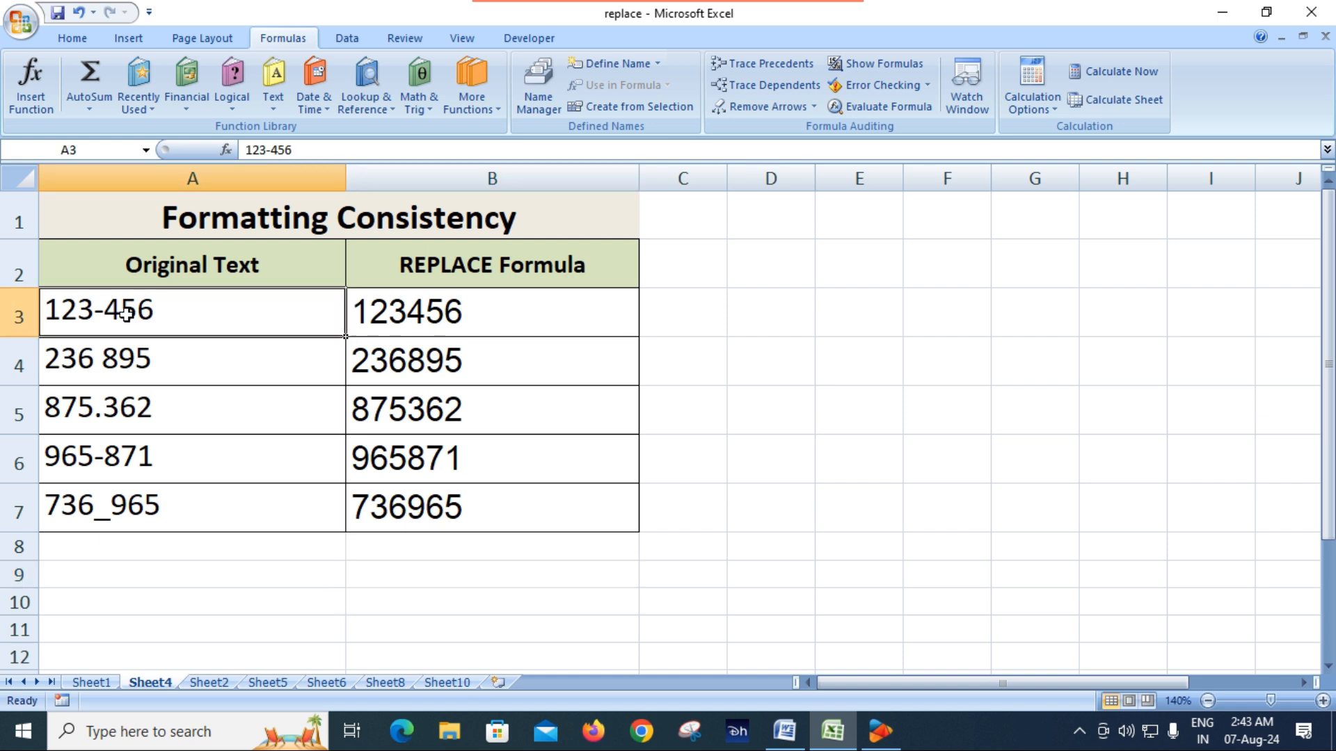
pyautogui.click(106, 366)
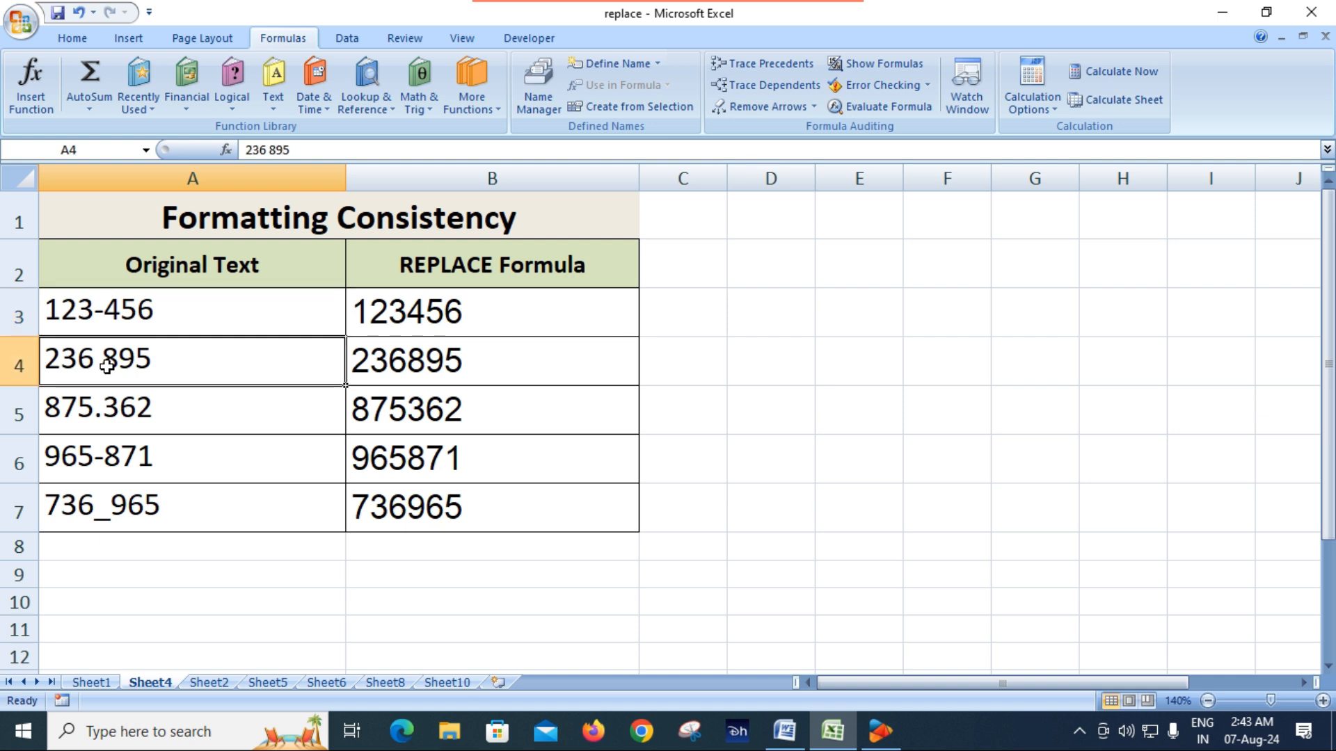
pyautogui.click(119, 418)
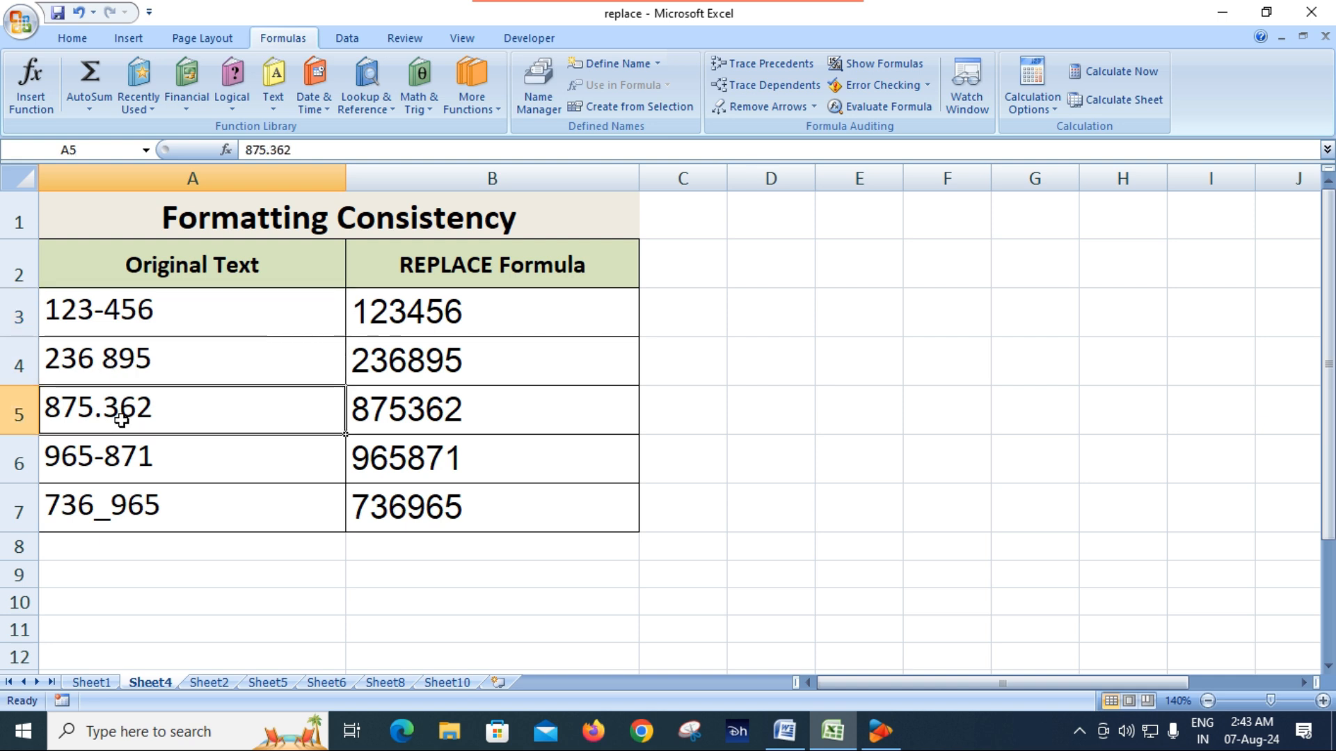
# Check the REPLACE formula in B3, then clear the existing formulas from B3:B7
pyautogui.click(411, 321)
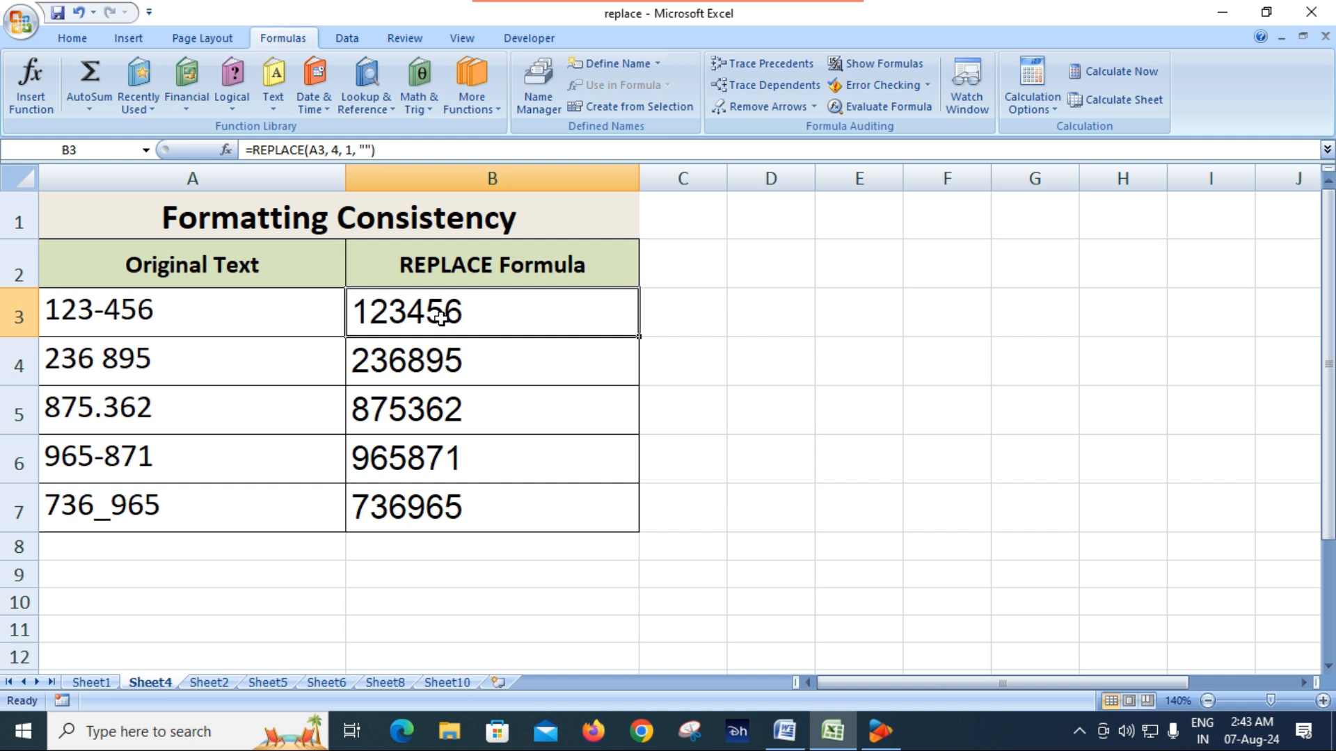
pyautogui.moveTo(441, 317); pyautogui.dragTo(441, 513)
pyautogui.press('Delete')
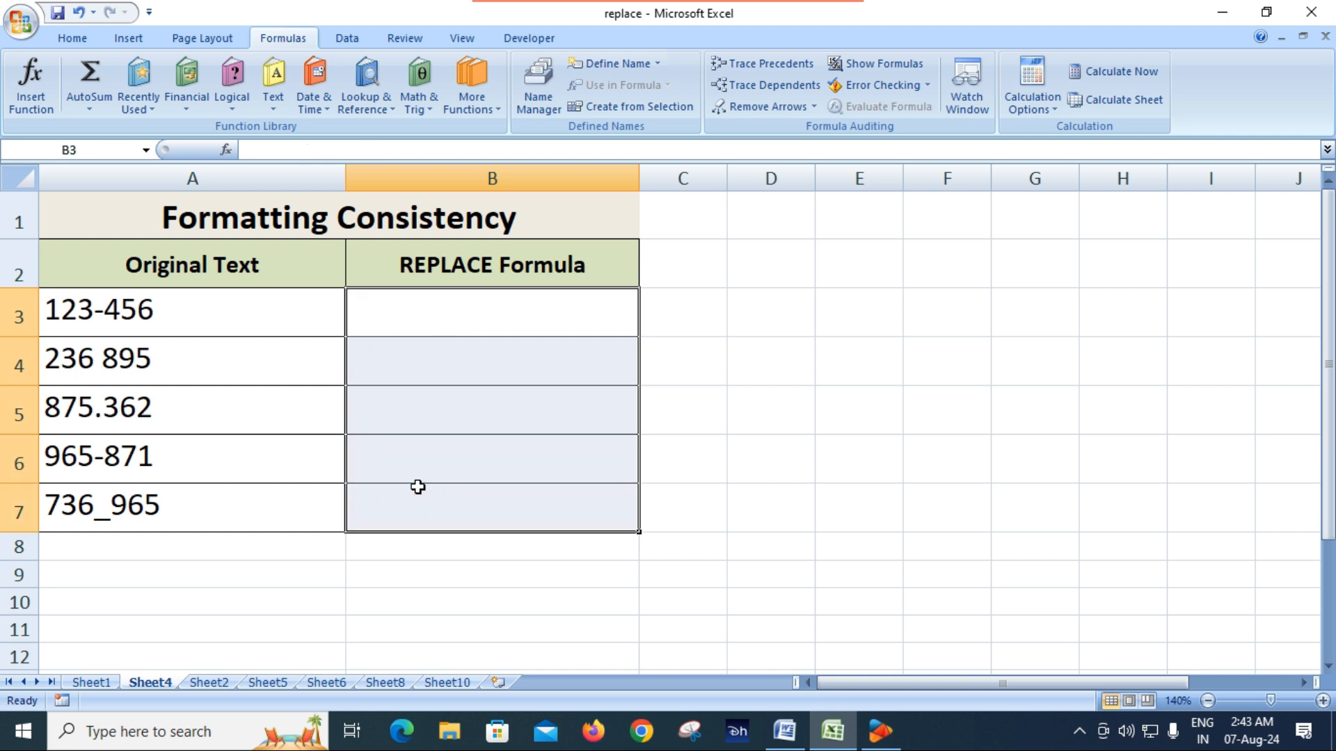
# Enter =REPLACE(A3,4,1,"") in B3 to remove the fourth character of the original text
pyautogui.click(420, 331)
pyautogui.write('=')
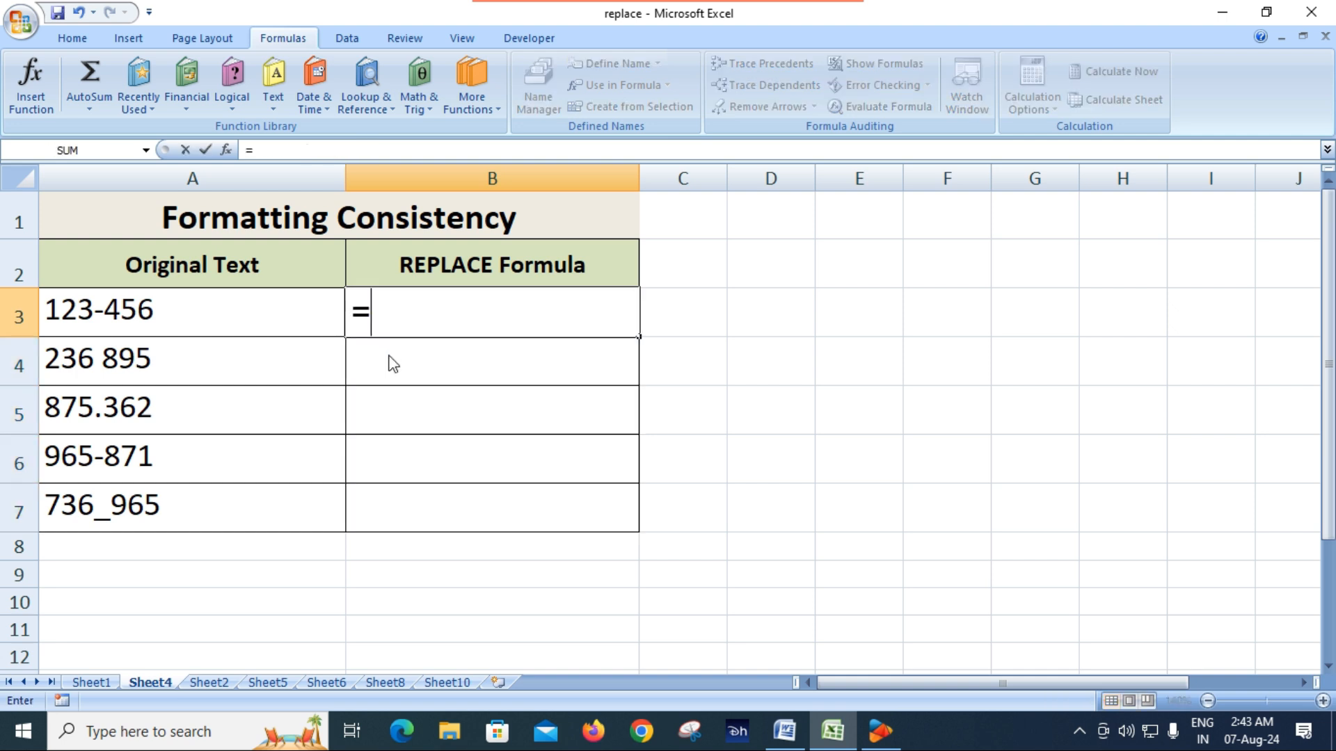
pyautogui.write('rep')
pyautogui.press('Tab')
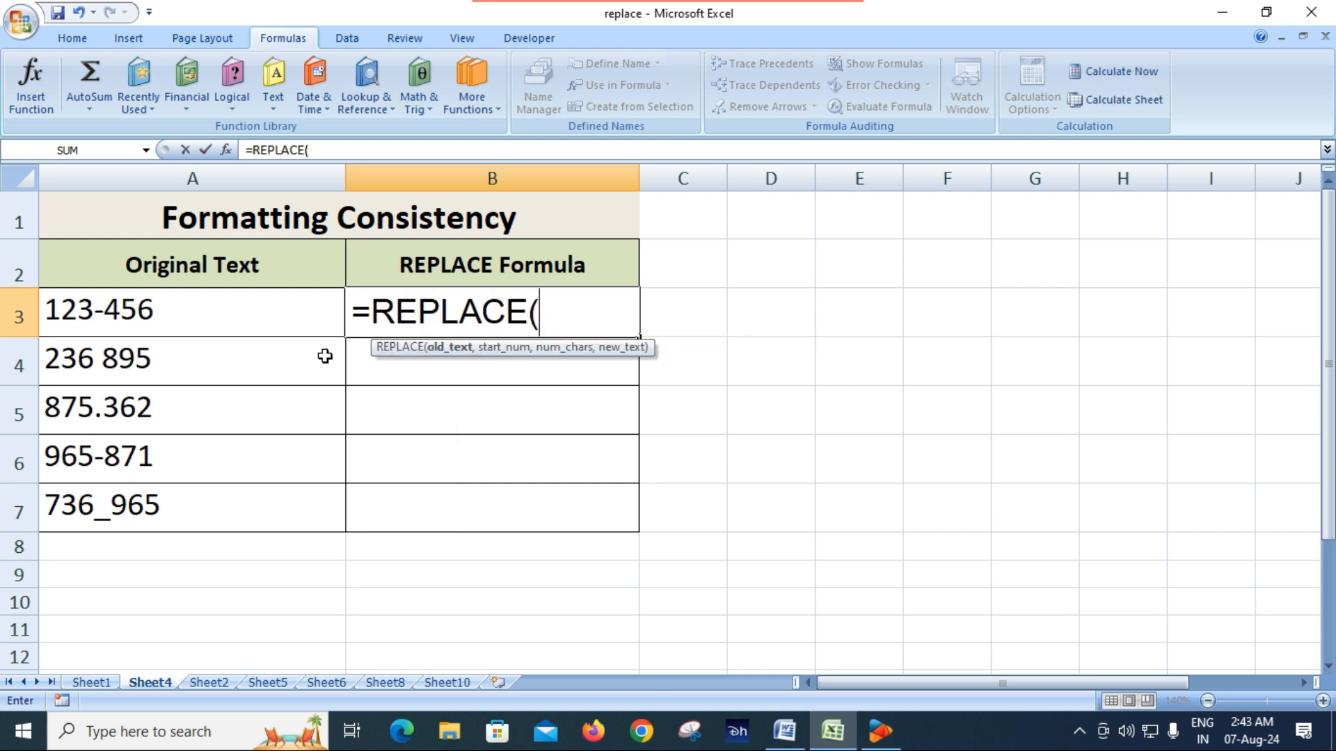
pyautogui.click(212, 319)
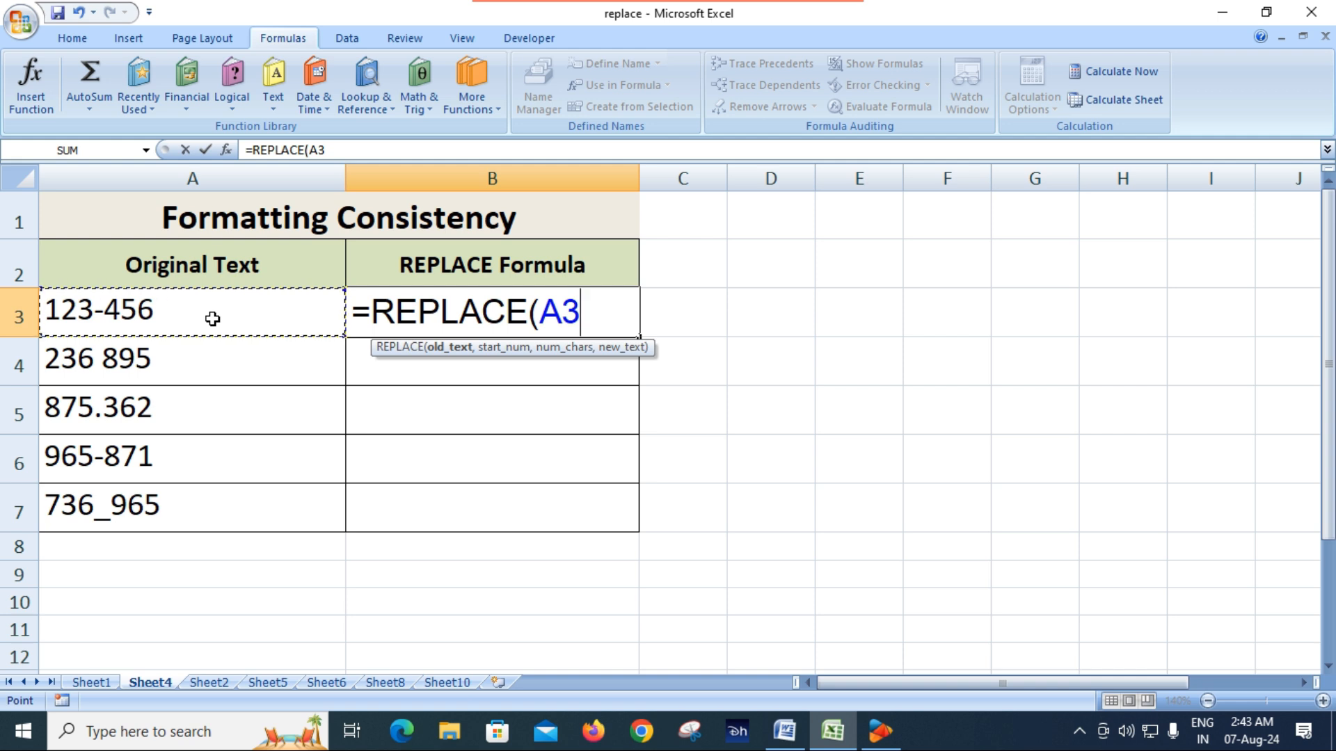
pyautogui.write(',')
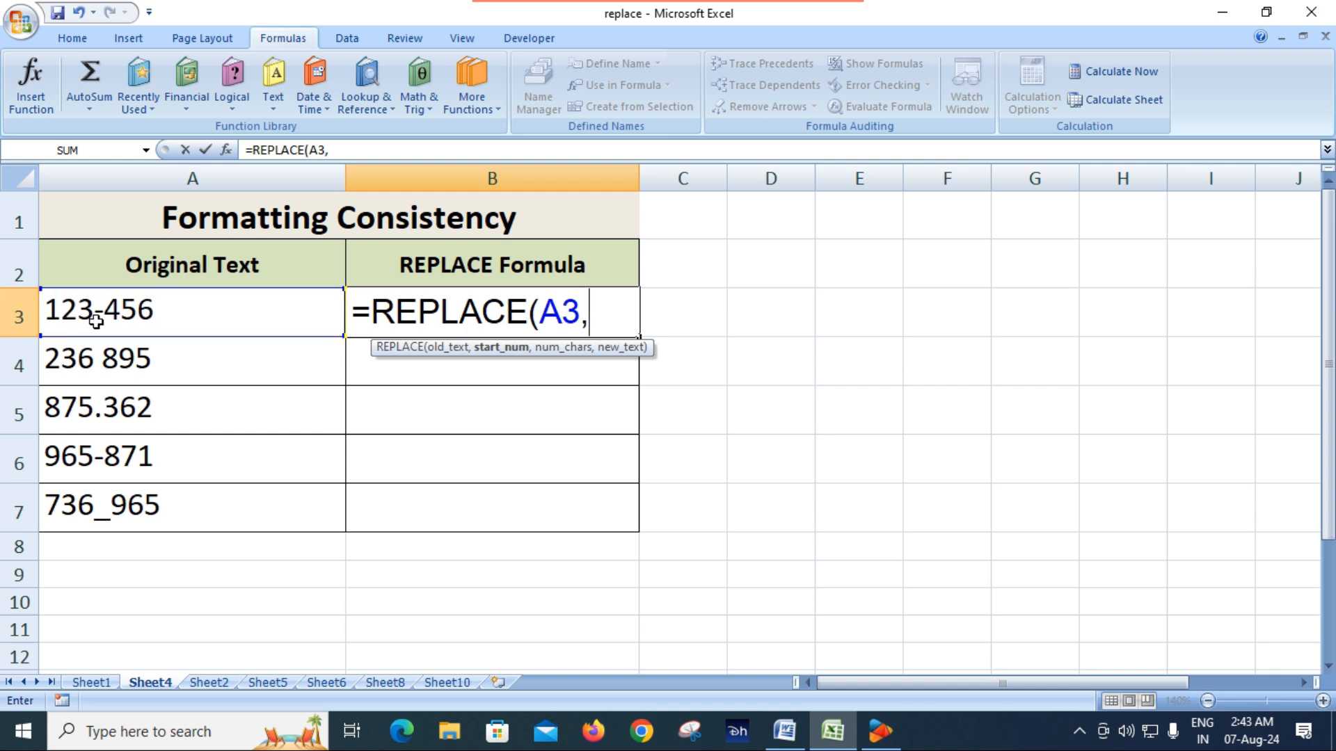
pyautogui.write('4,')
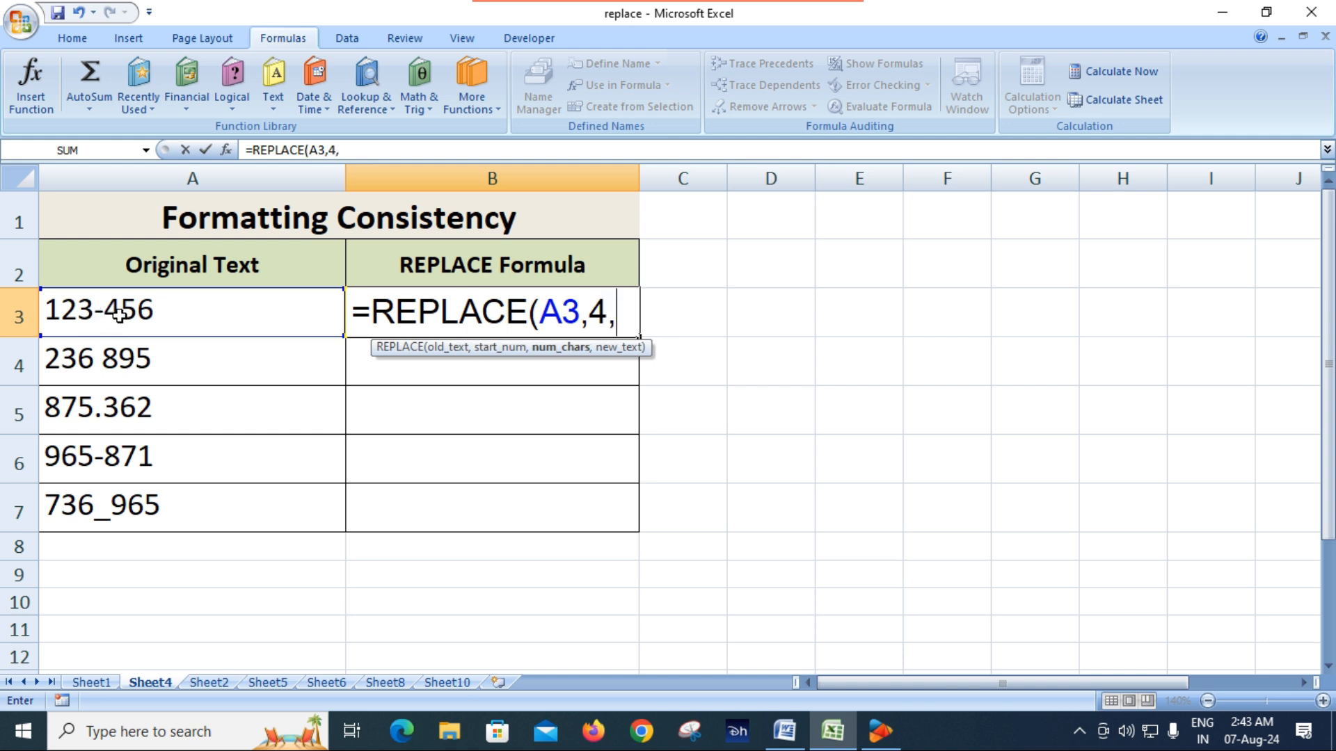
pyautogui.write('1,')
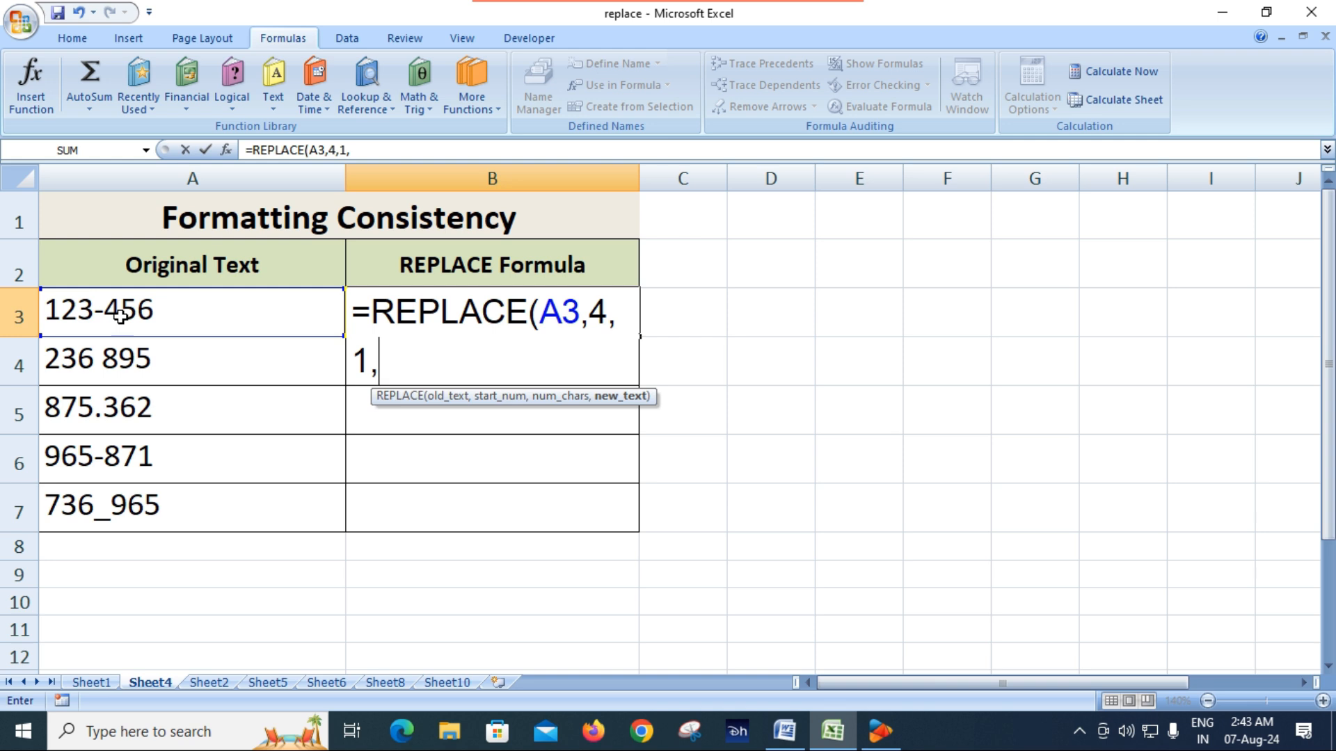
pyautogui.write('"")')
pyautogui.press('Return')
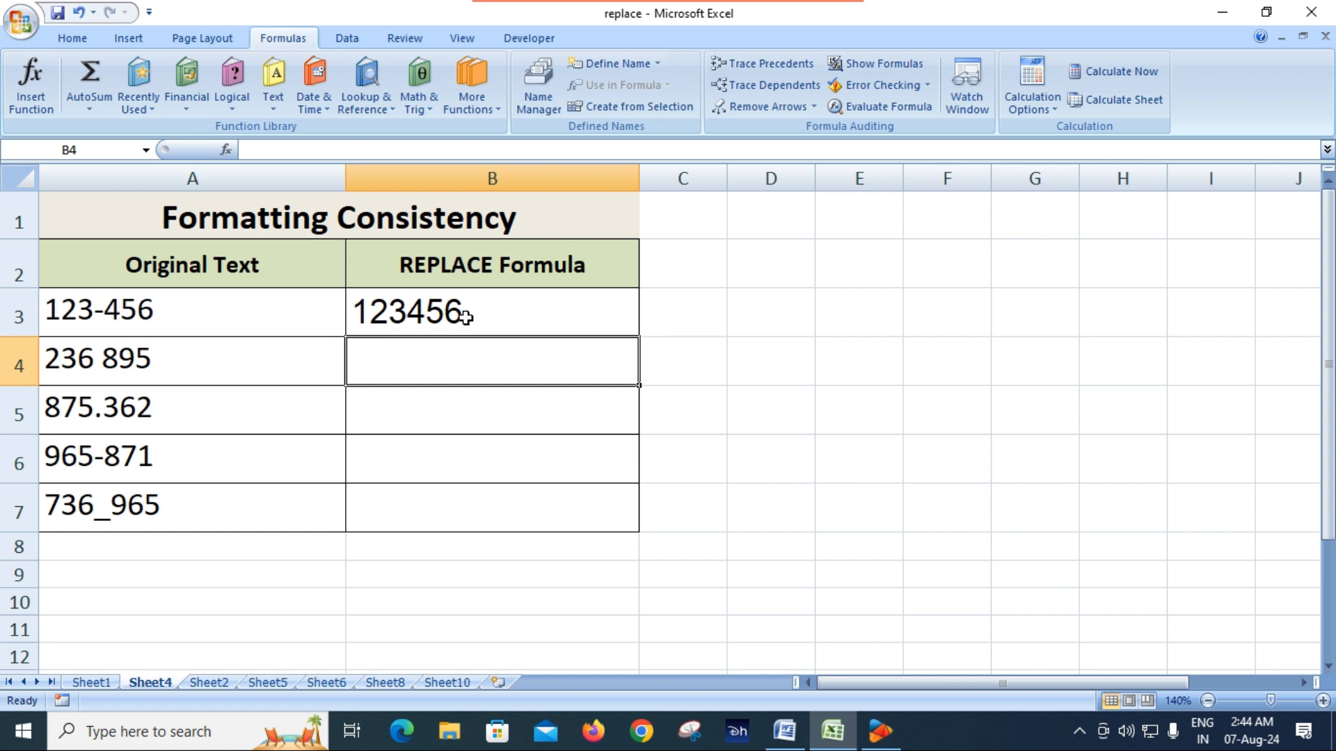
# Fill the REPLACE formula from B3 down through B7
pyautogui.click(446, 311)
pyautogui.moveTo(638, 336); pyautogui.dragTo(638, 530)
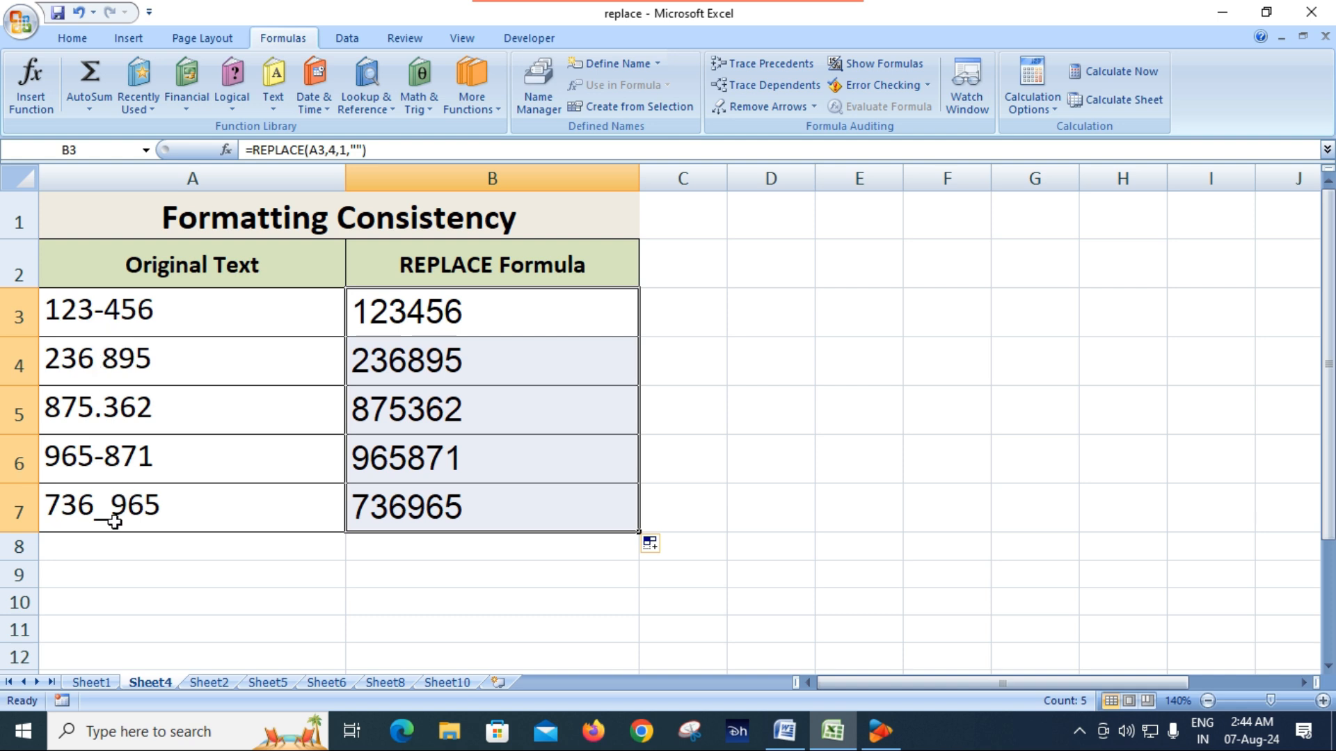
pyautogui.click(769, 429)
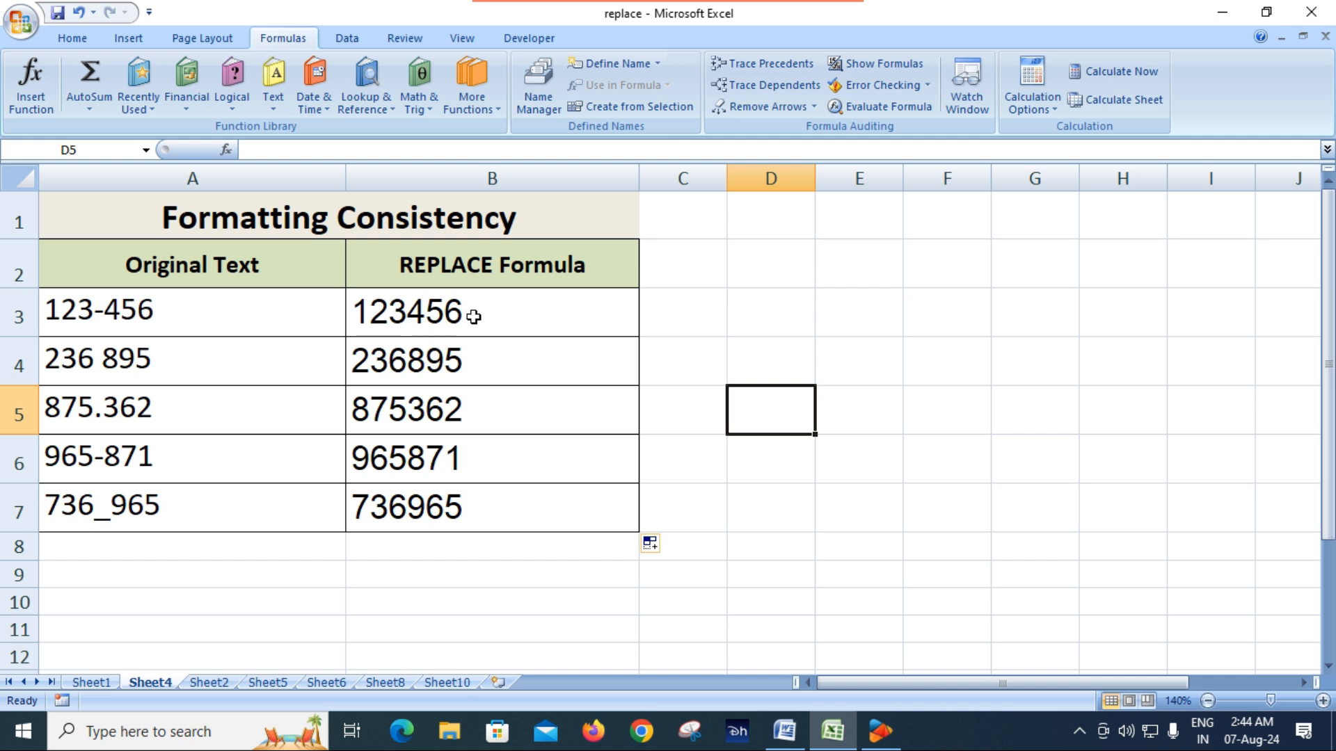
# Compare the REPLACE formulas and results in B3:B7 with the original texts in column A
pyautogui.moveTo(474, 317); pyautogui.dragTo(469, 507)
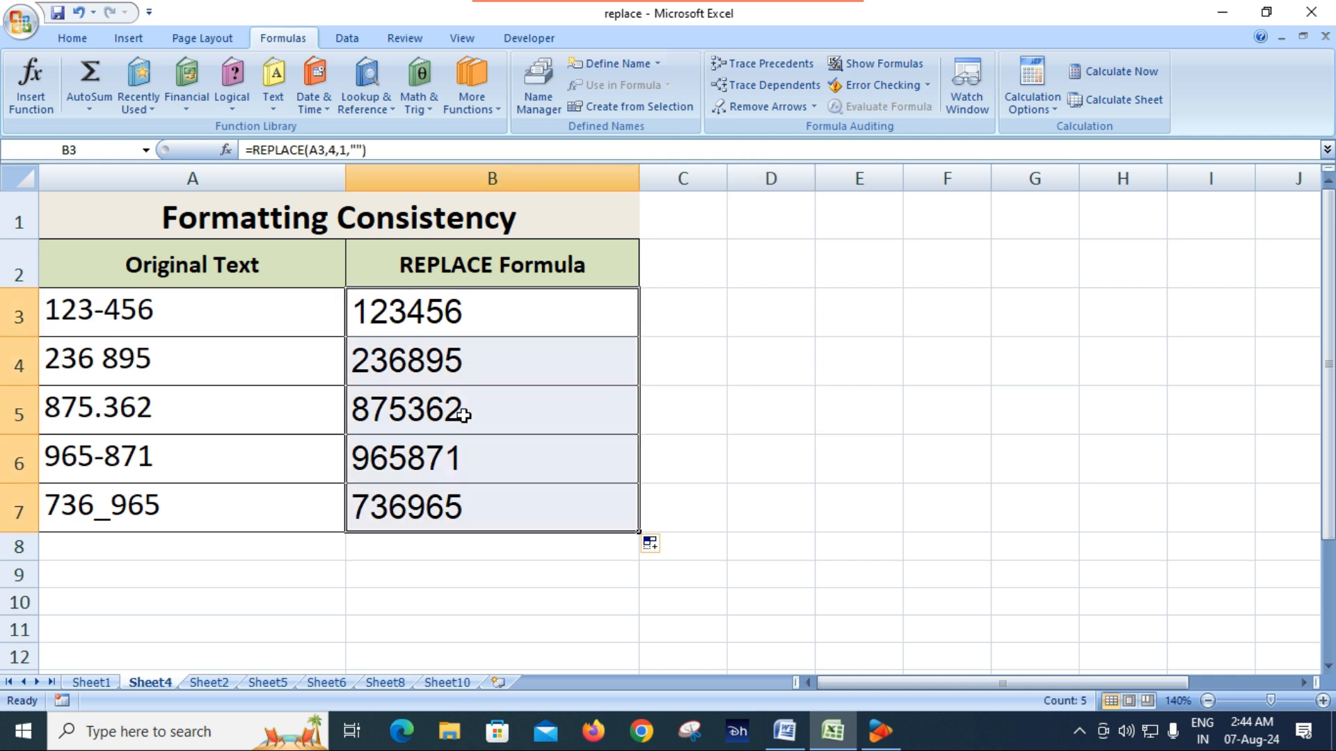
pyautogui.click(268, 281)
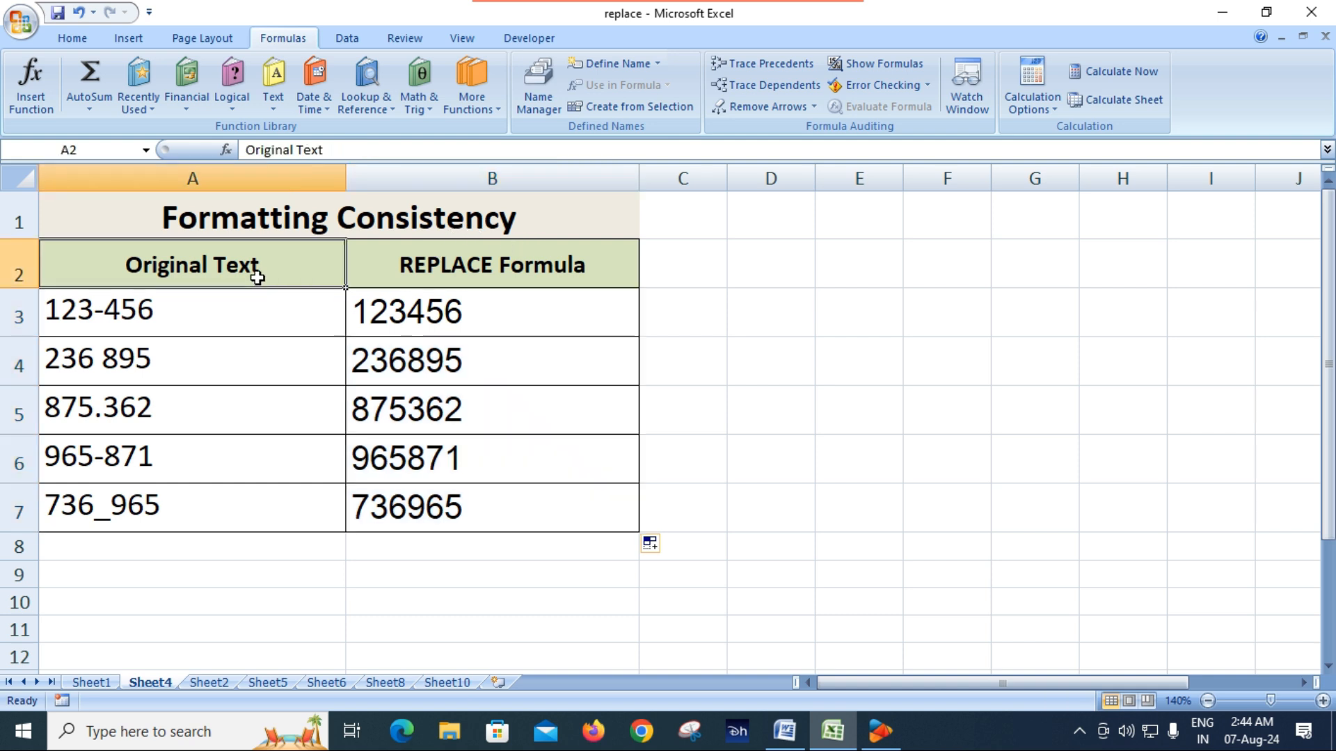
pyautogui.click(474, 311)
pyautogui.click(458, 508)
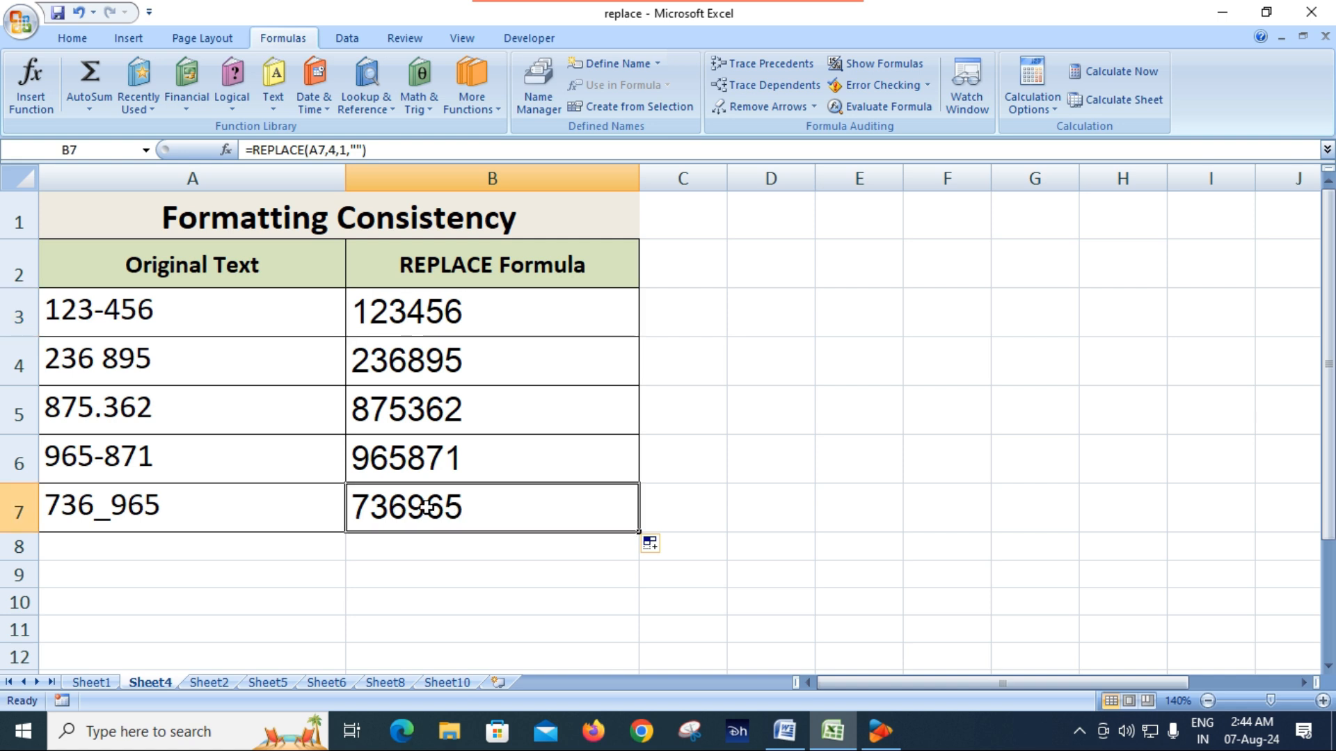
pyautogui.click(187, 375)
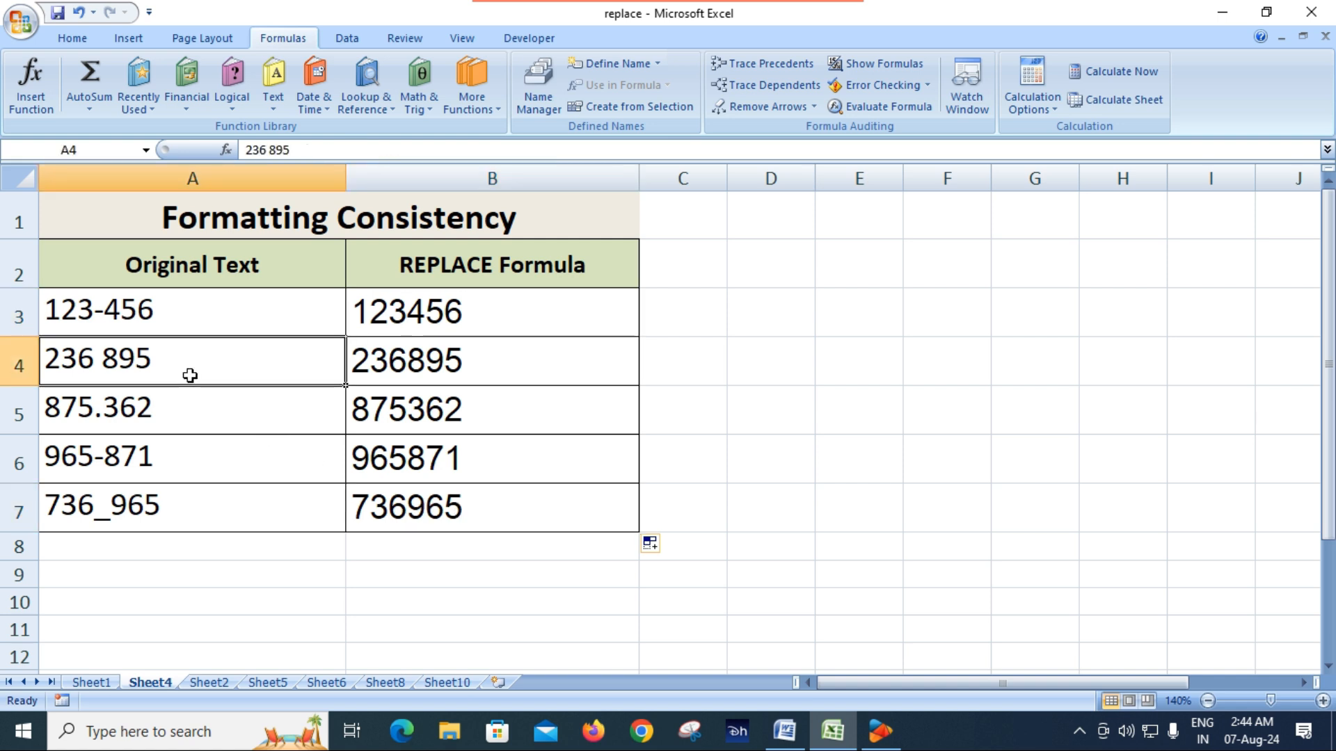
pyautogui.click(460, 311)
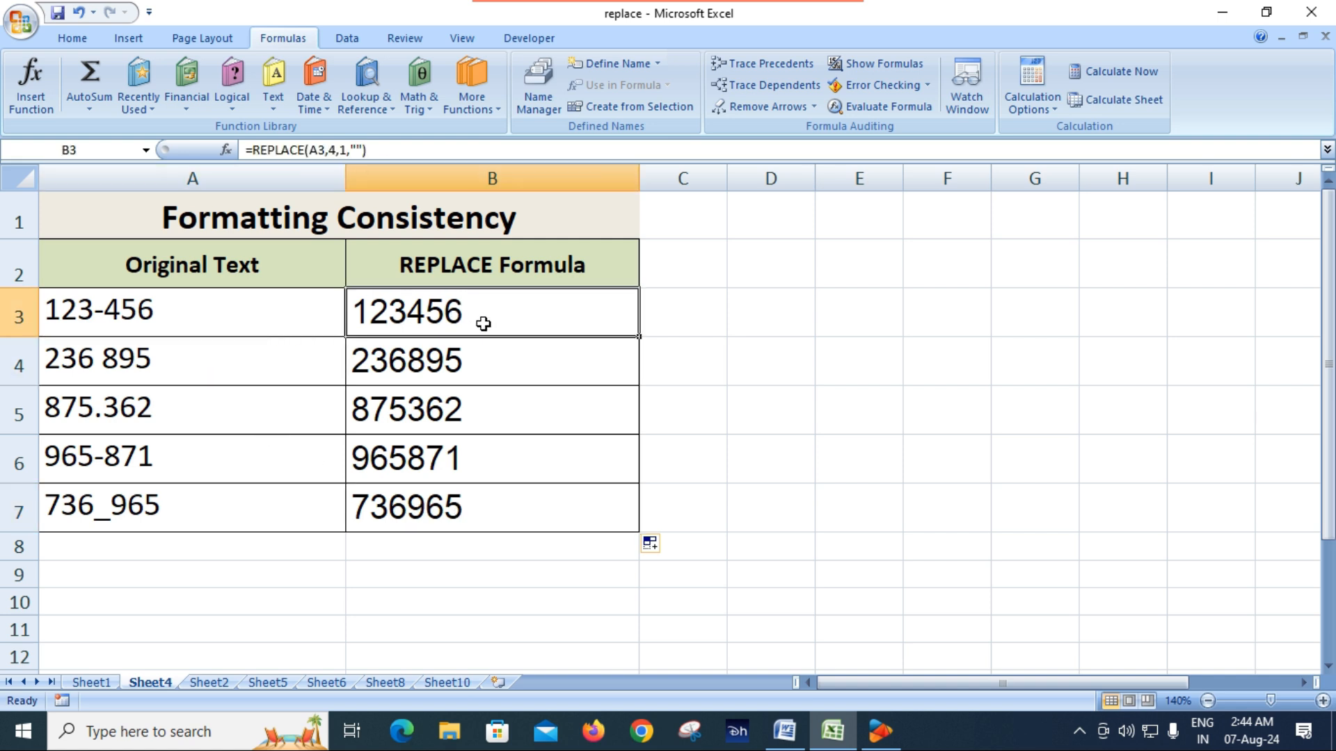
pyautogui.click(764, 361)
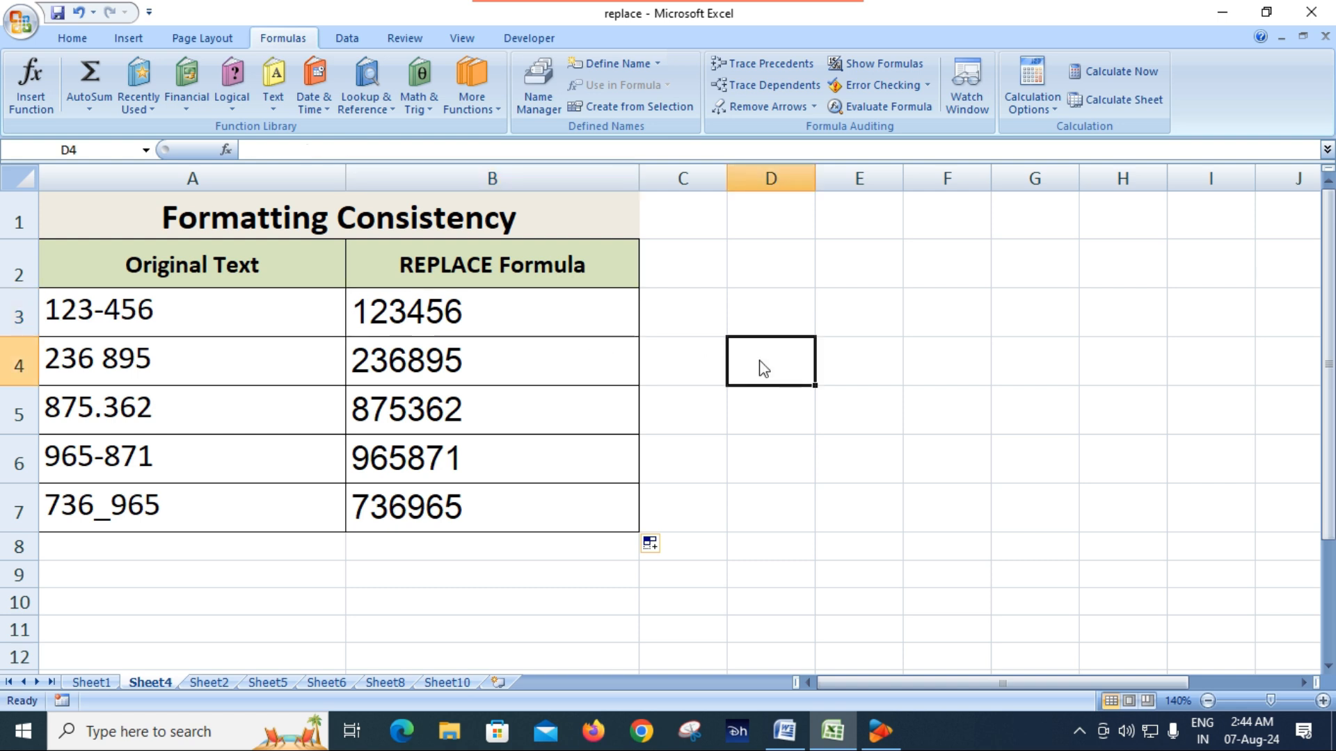
pyautogui.hotkey('ctrl', 'h')
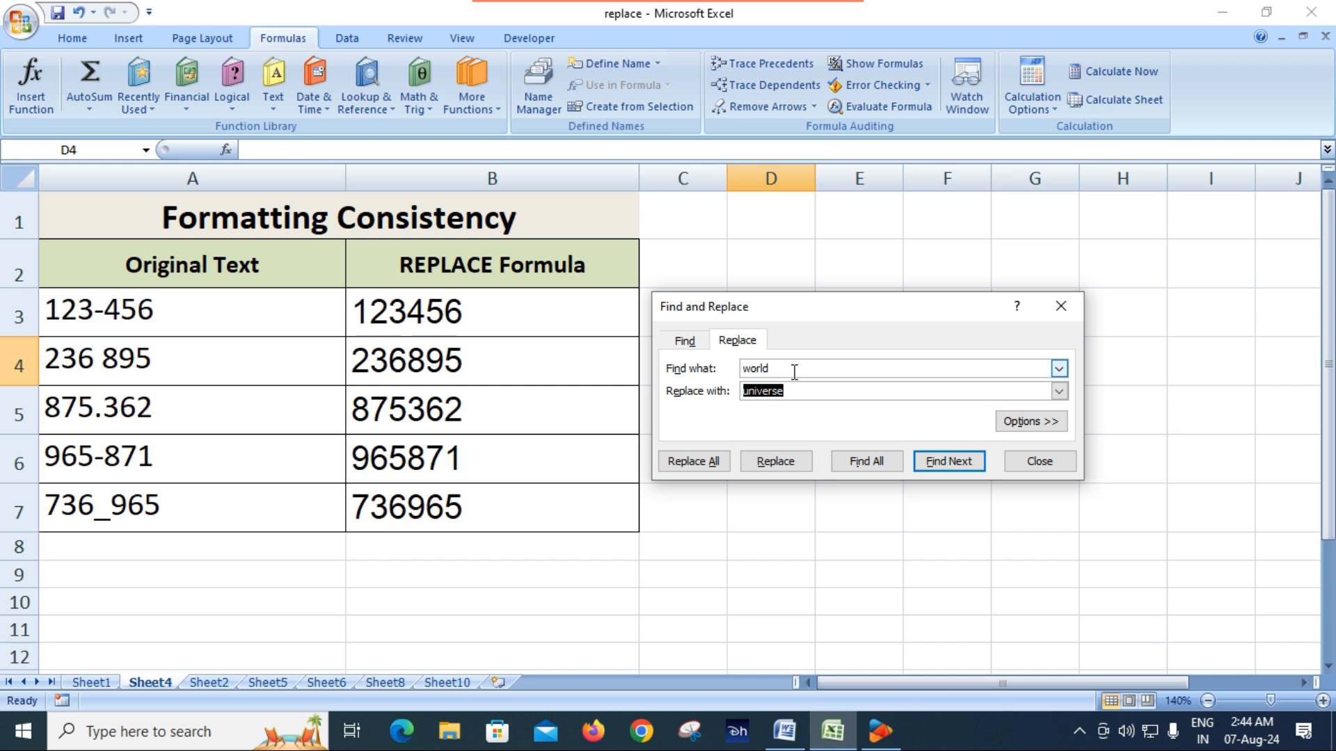
pyautogui.click(794, 373)
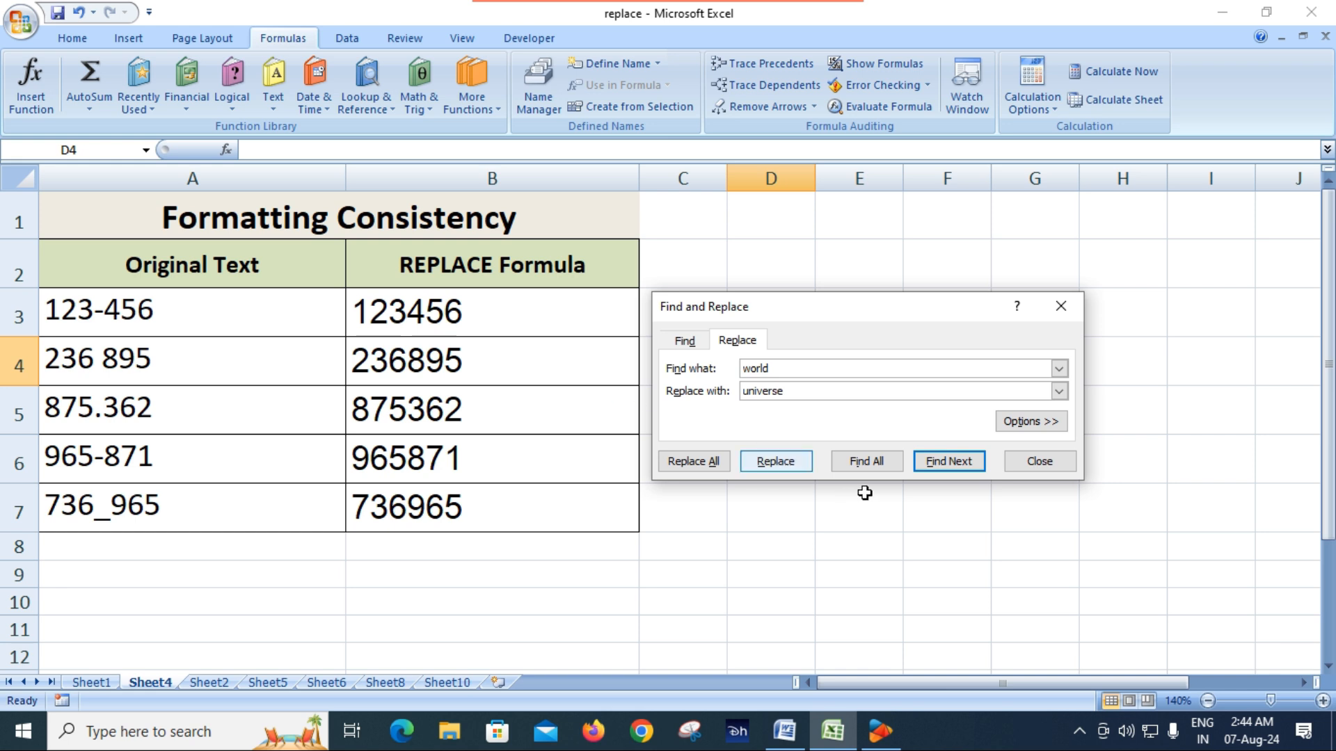
pyautogui.click(1039, 463)
# Copy the text of A3 and set 123-456 as the search text in Find and Replace
pyautogui.click(99, 314)
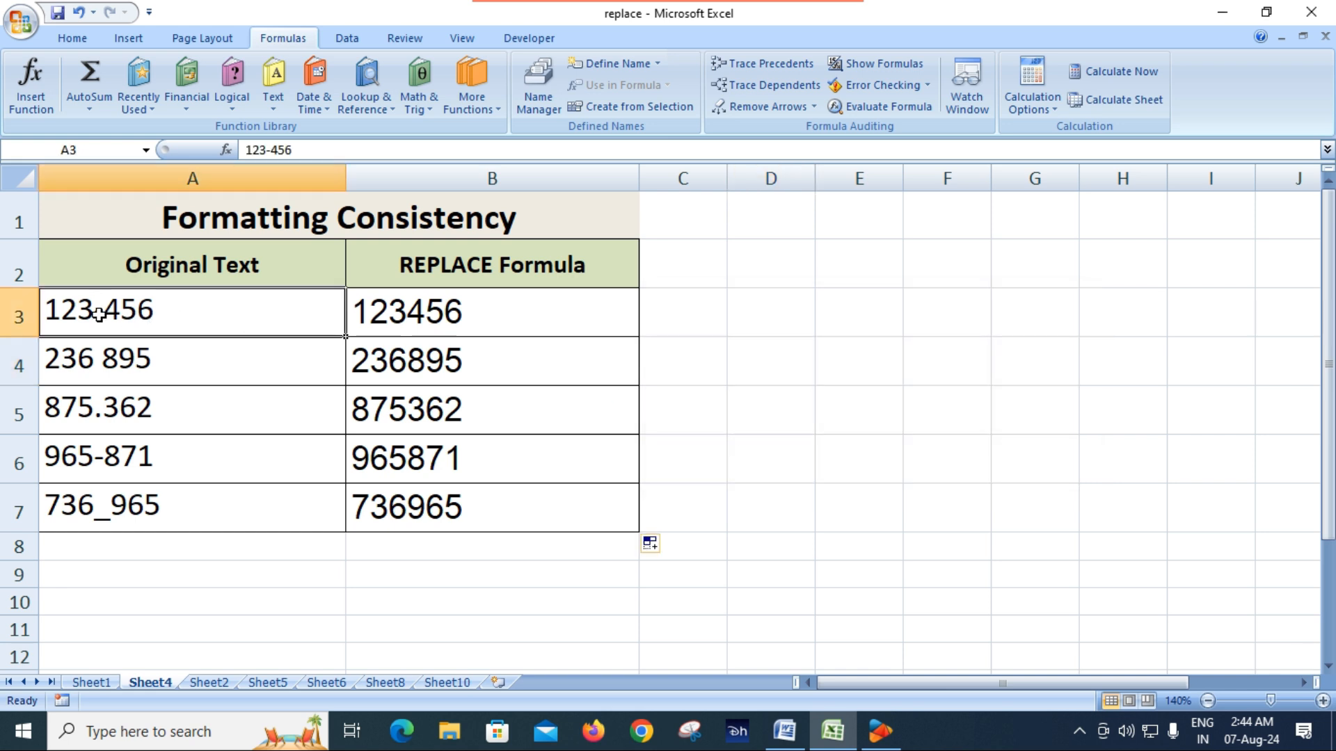
pyautogui.hotkey('ctrl', 'c')
pyautogui.hotkey('ctrl', 'h')
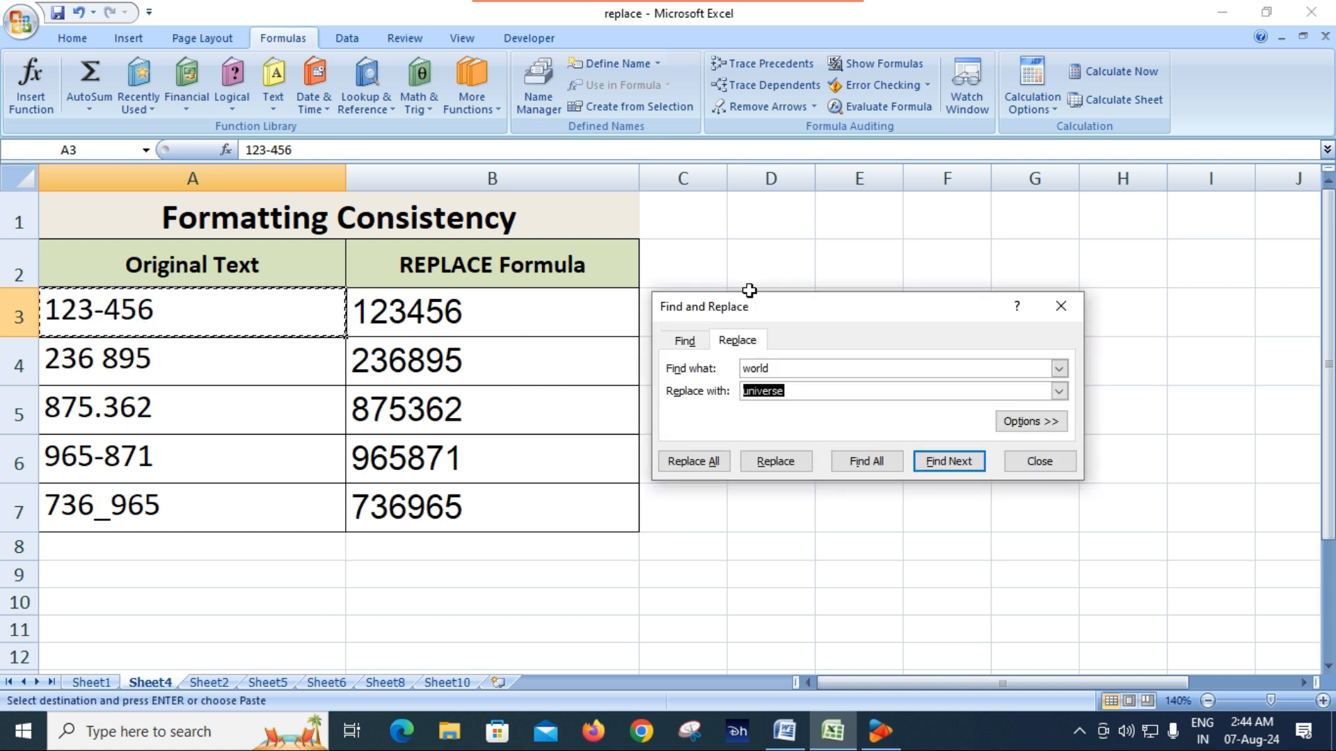
pyautogui.doubleClick(796, 367)
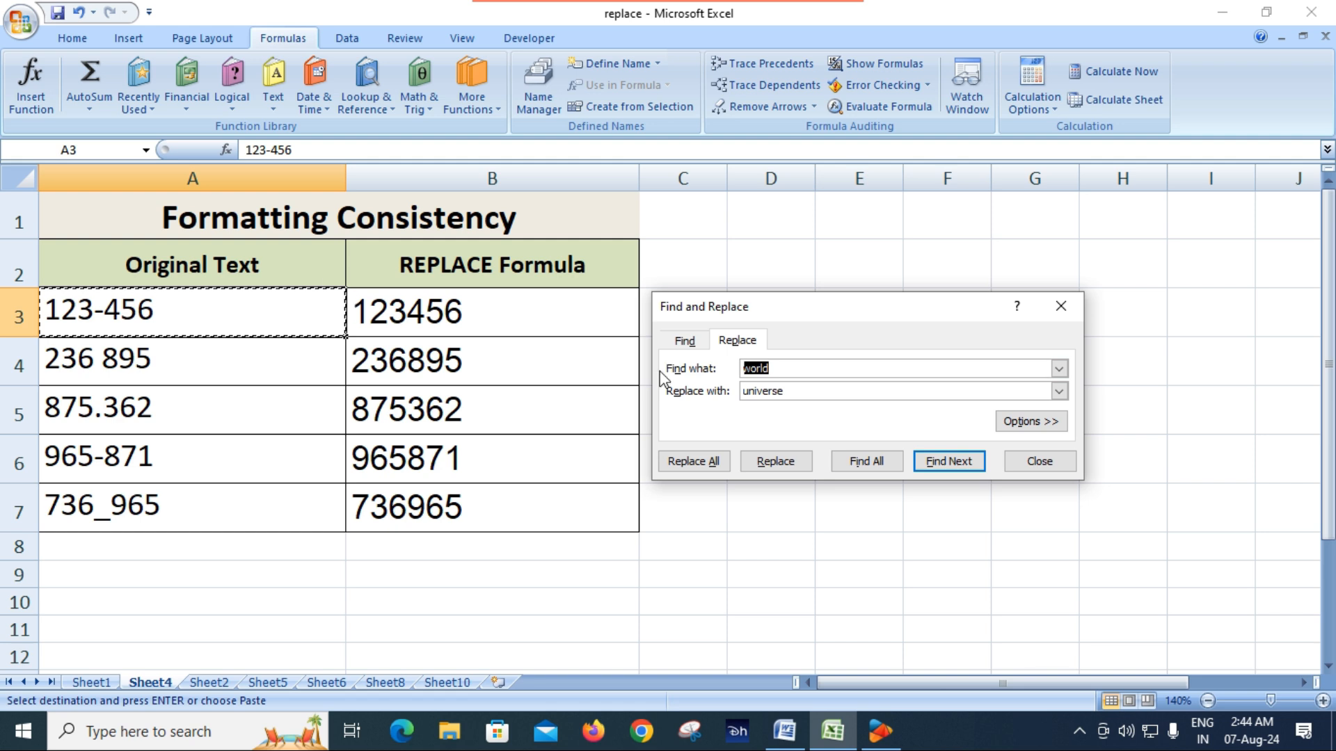
pyautogui.hotkey('ctrl', 'v')
# Set the replacement text to 123456, without the old word or the hyphen
pyautogui.click(801, 391)
pyautogui.hotkey('ctrl', 'v')
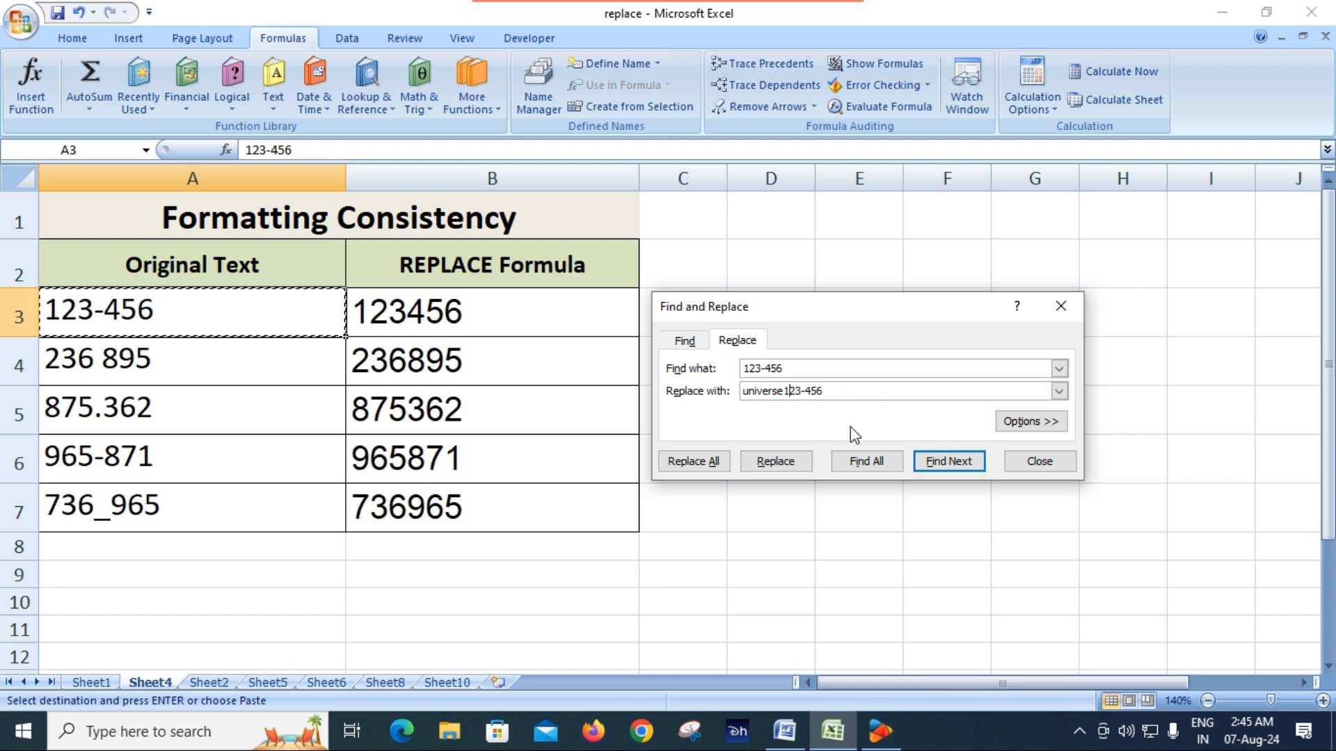
pyautogui.press('BackSpace')
pyautogui.press('BackSpace')
pyautogui.press('BackSpace')
pyautogui.press('BackSpace')
pyautogui.press('BackSpace')
pyautogui.press('BackSpace')
pyautogui.press('BackSpace')
pyautogui.press('BackSpace')
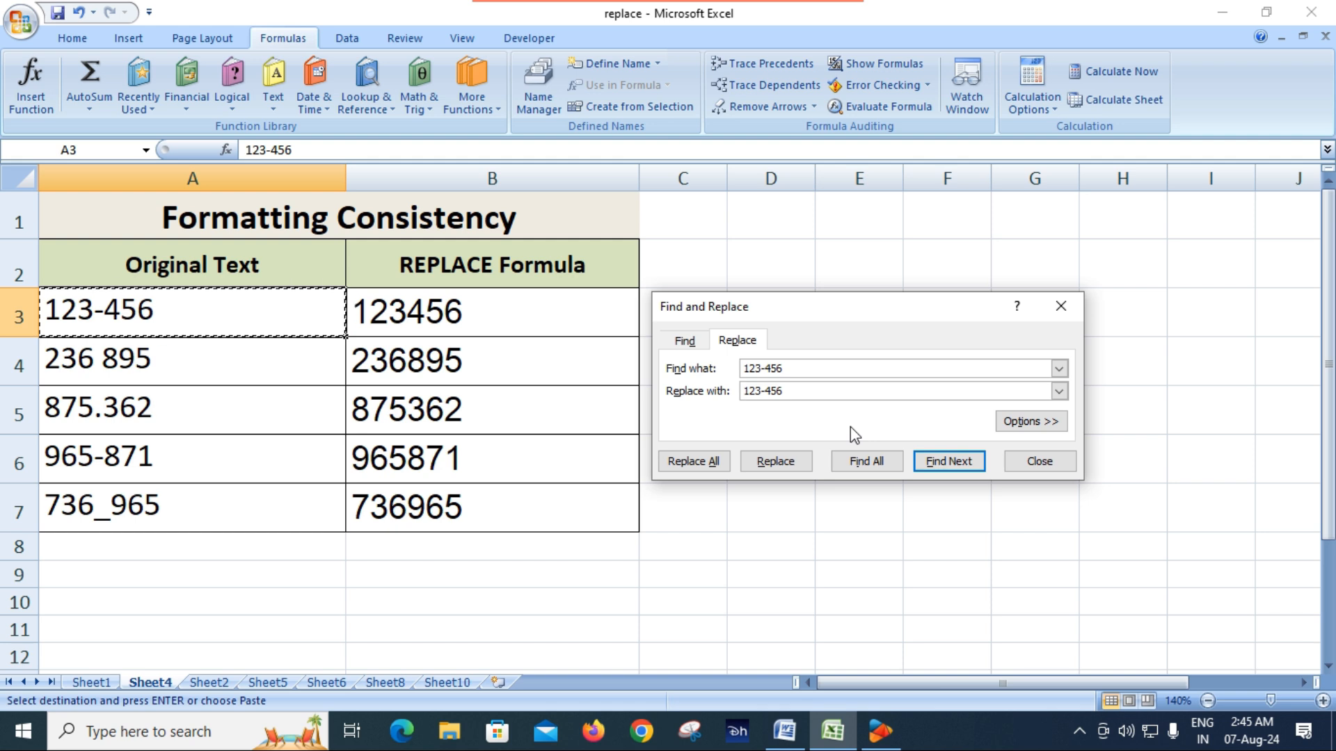
pyautogui.press('Right')
pyautogui.press('Right')
pyautogui.press('Right')
pyautogui.press('Delete')
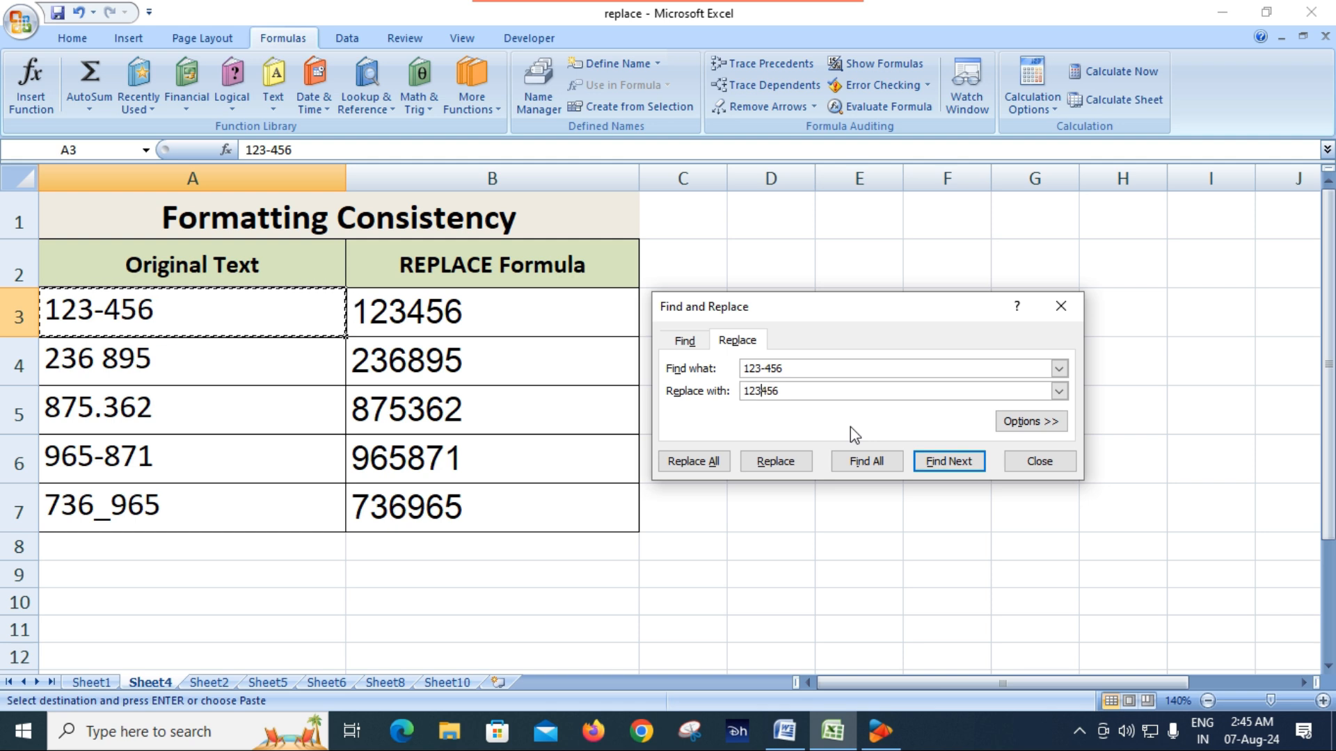
# Replace all occurrences of 123-456 with 123456, close Find and Replace, and select A4
pyautogui.click(717, 465)
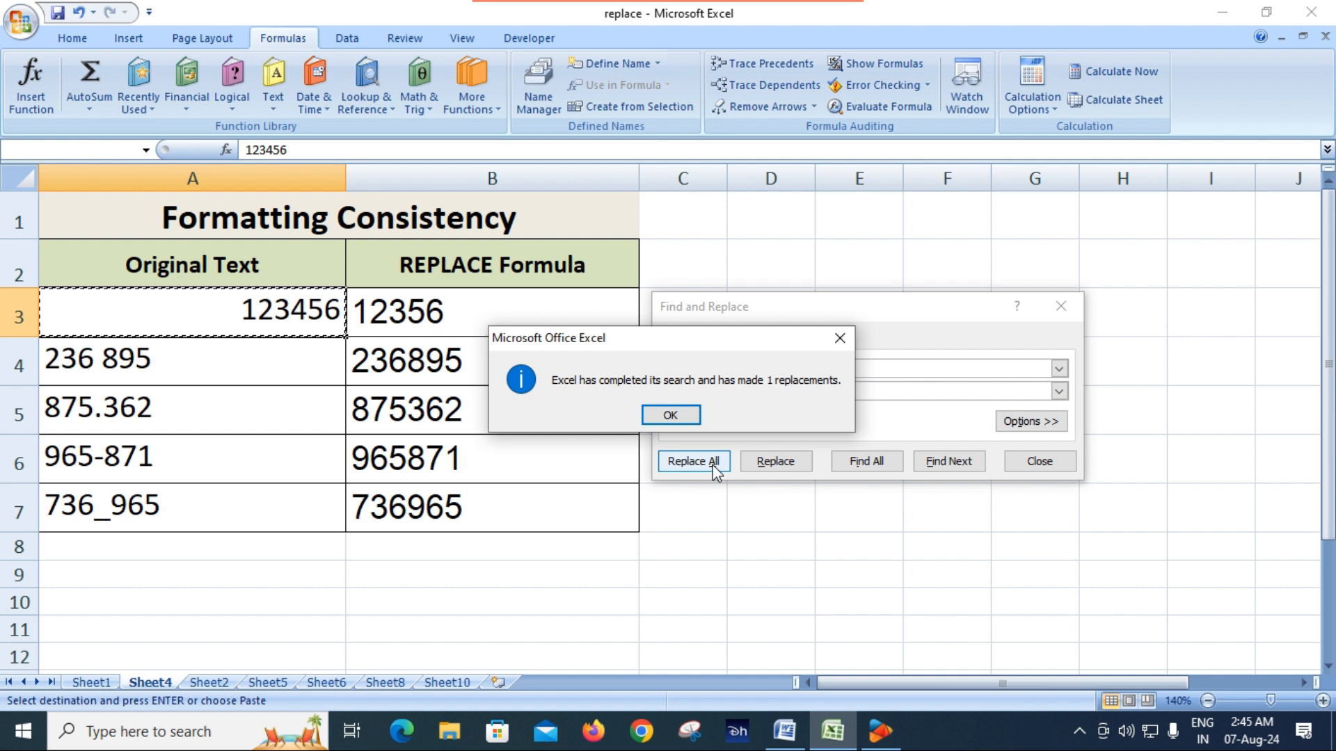
pyautogui.click(668, 423)
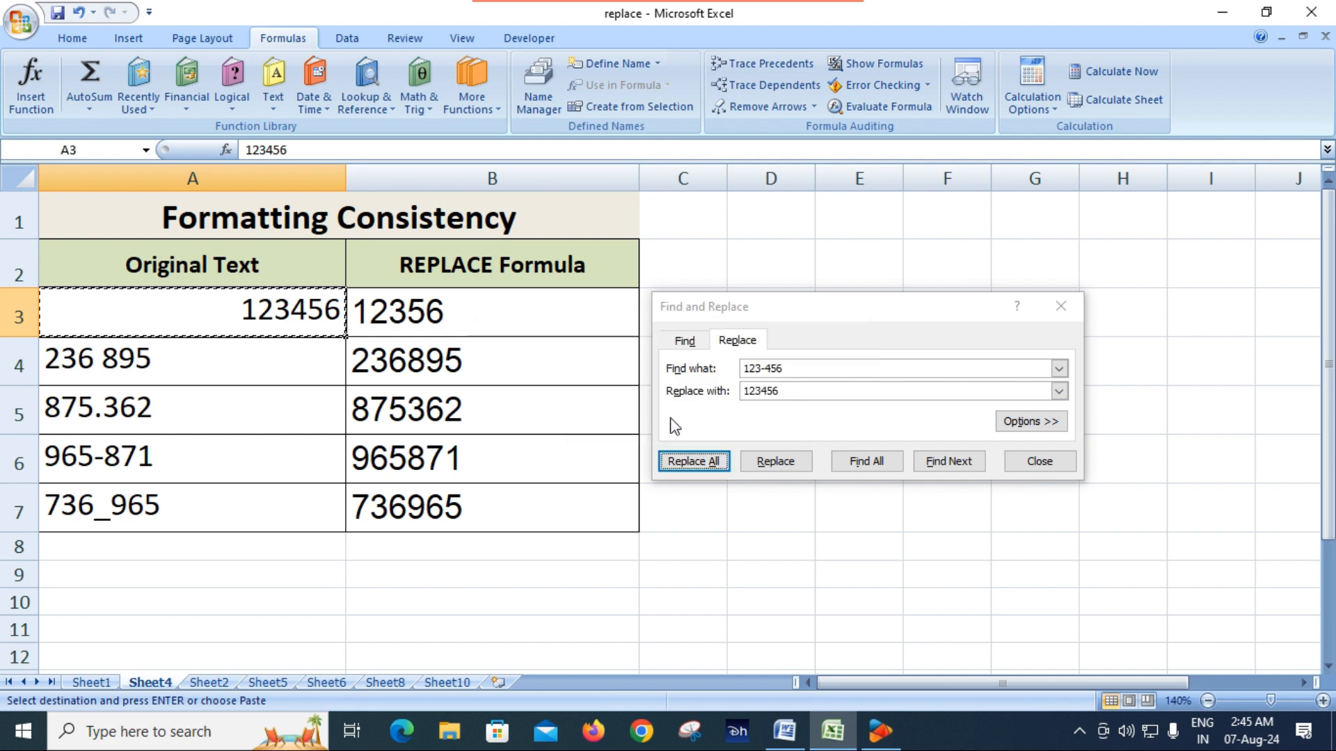
pyautogui.click(1032, 463)
pyautogui.click(203, 369)
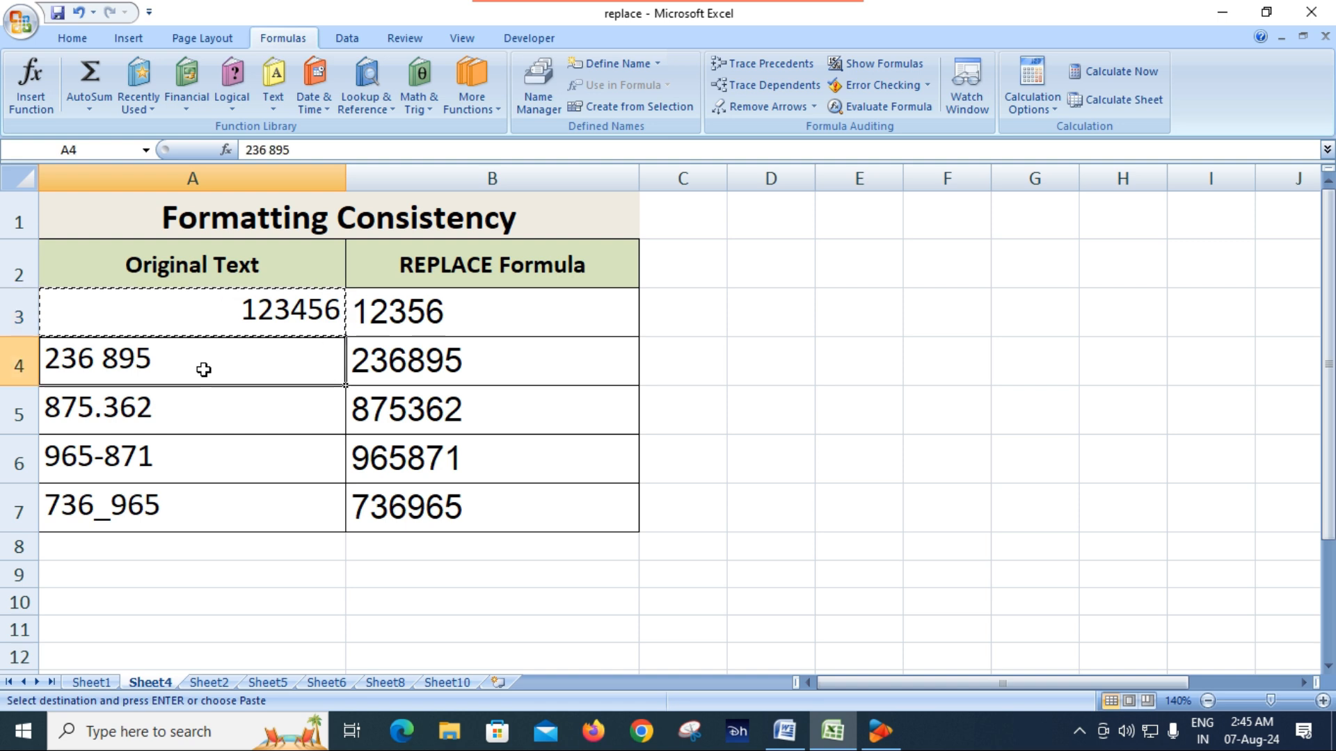
# Undo the Find and Replace change in A3 and compare the restored text with the REPLACE formula in B3
pyautogui.click(774, 415)
pyautogui.press('Escape')
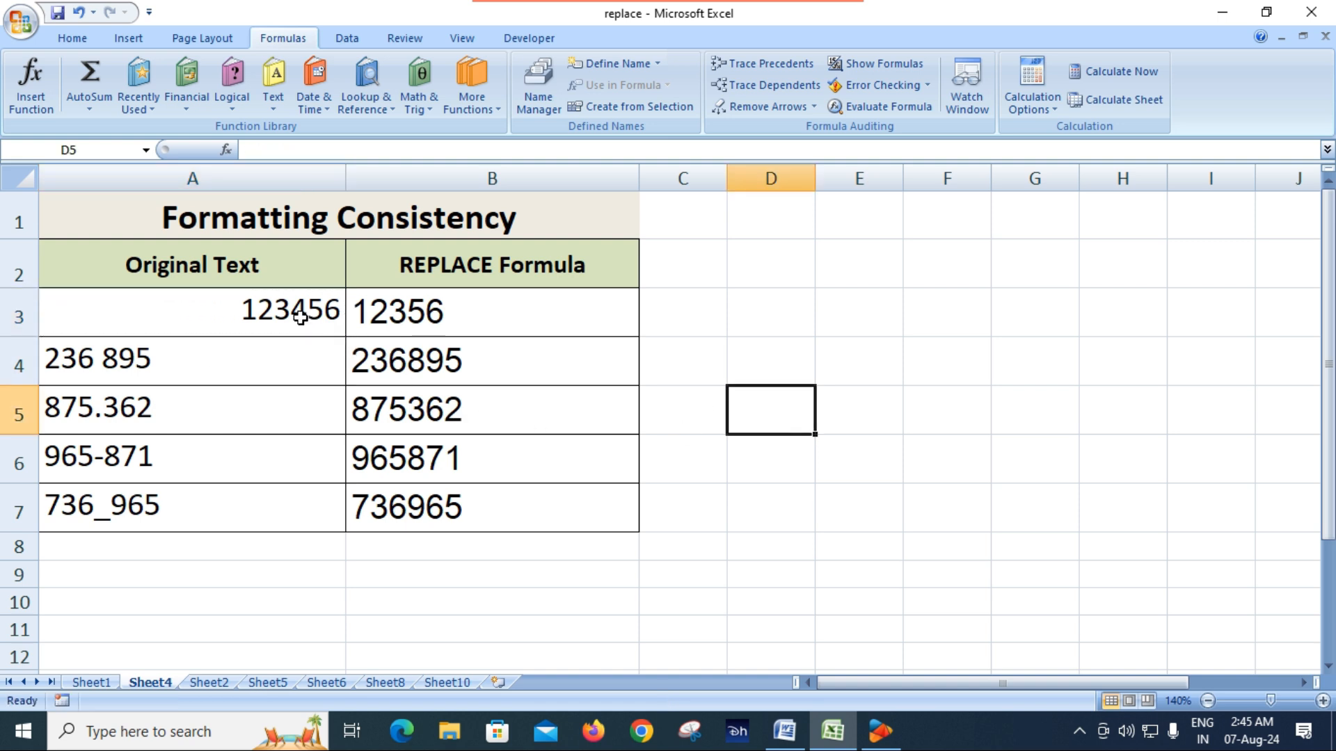
pyautogui.click(484, 322)
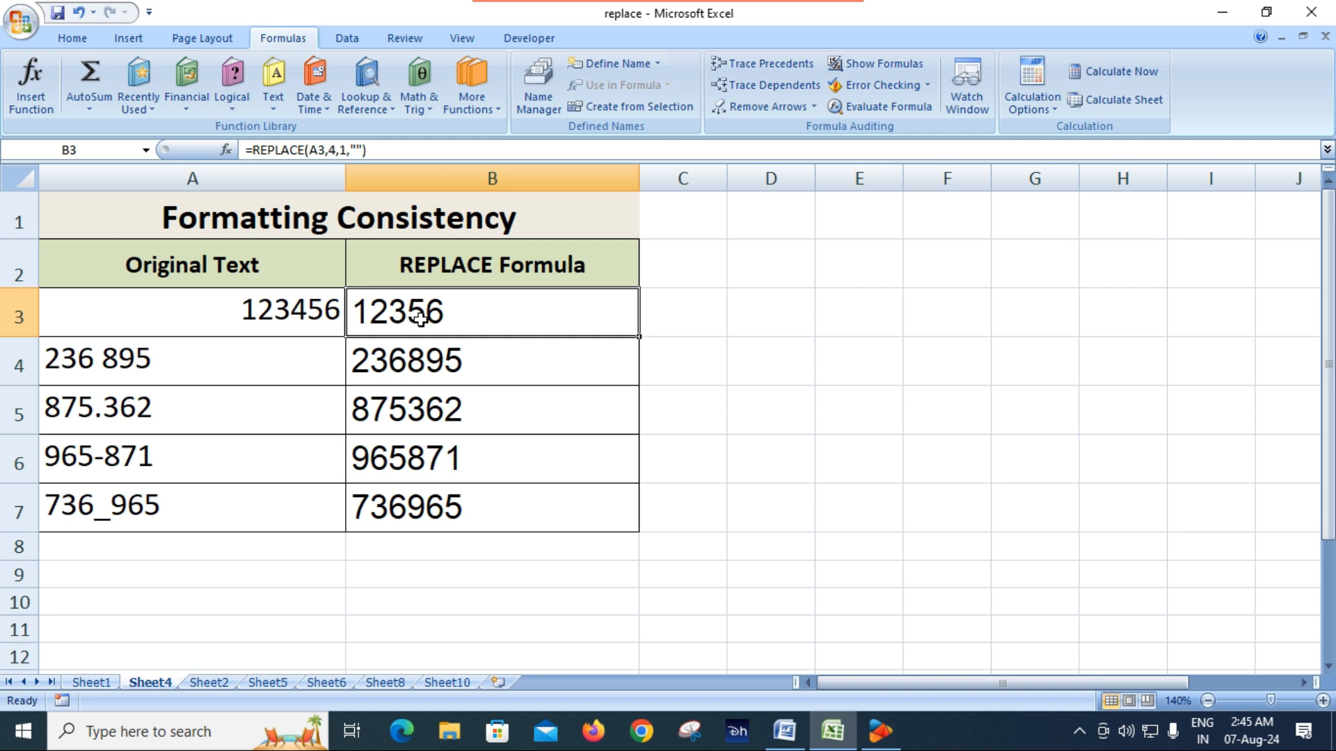
pyautogui.click(273, 317)
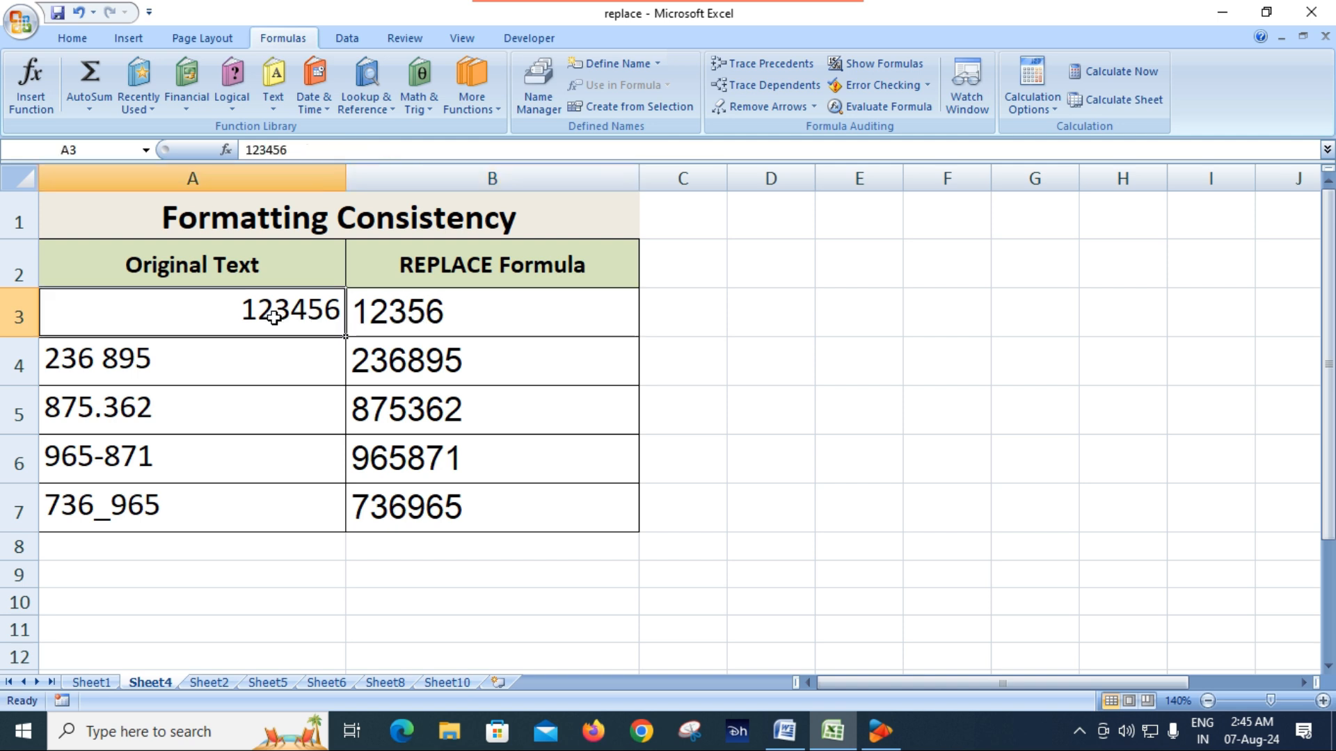
pyautogui.hotkey('ctrl', 'z')
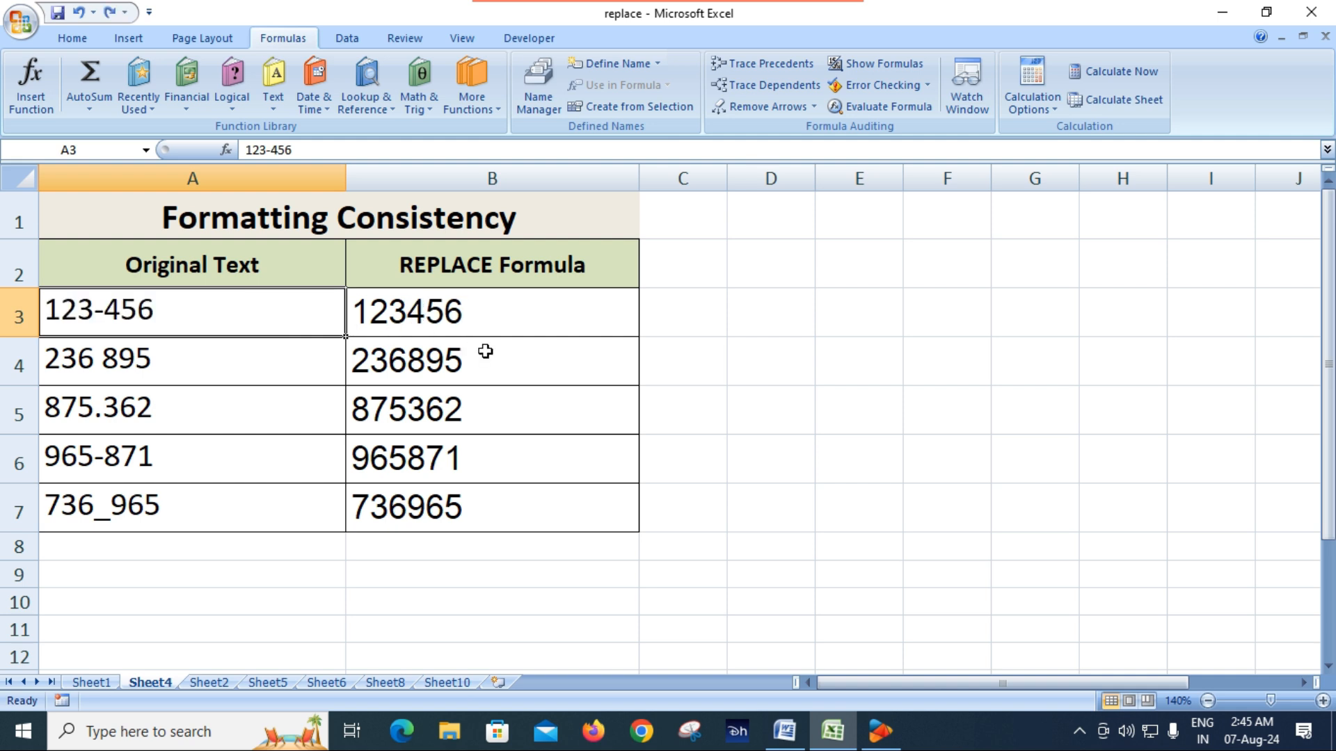
pyautogui.click(754, 341)
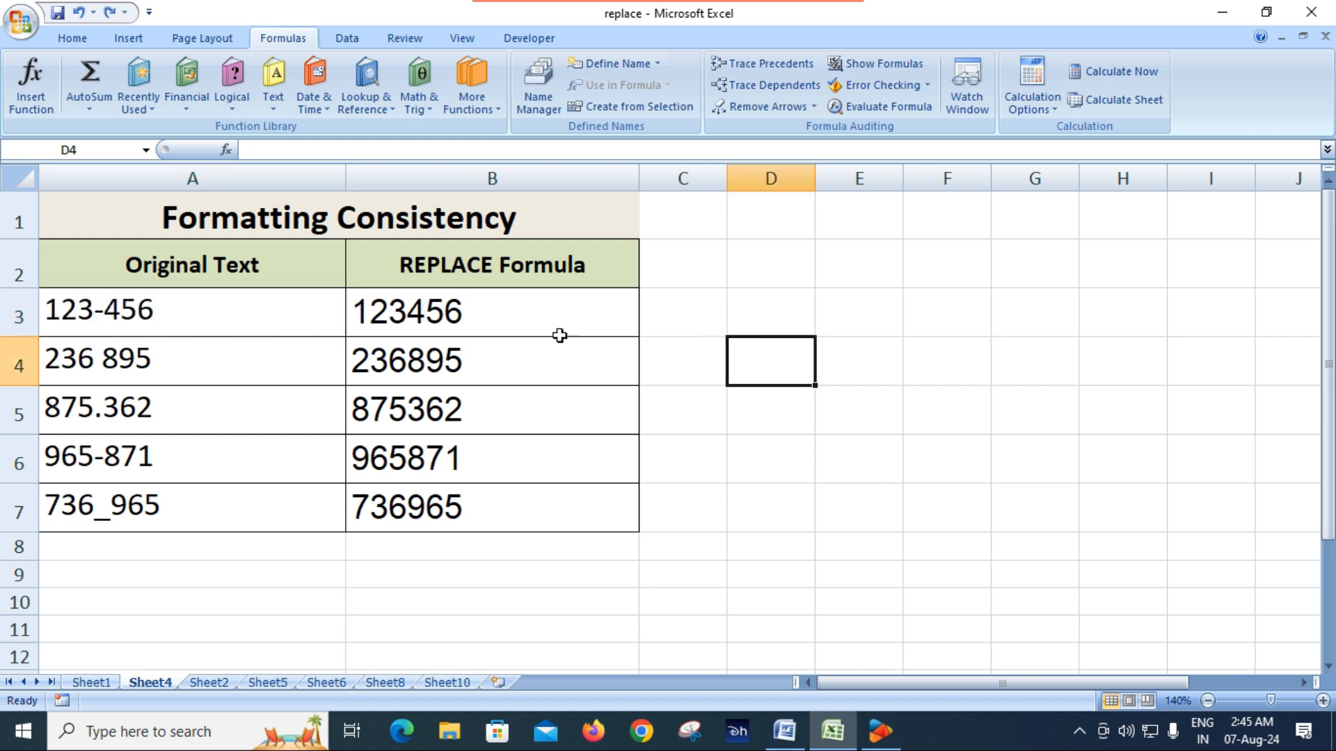
pyautogui.click(554, 311)
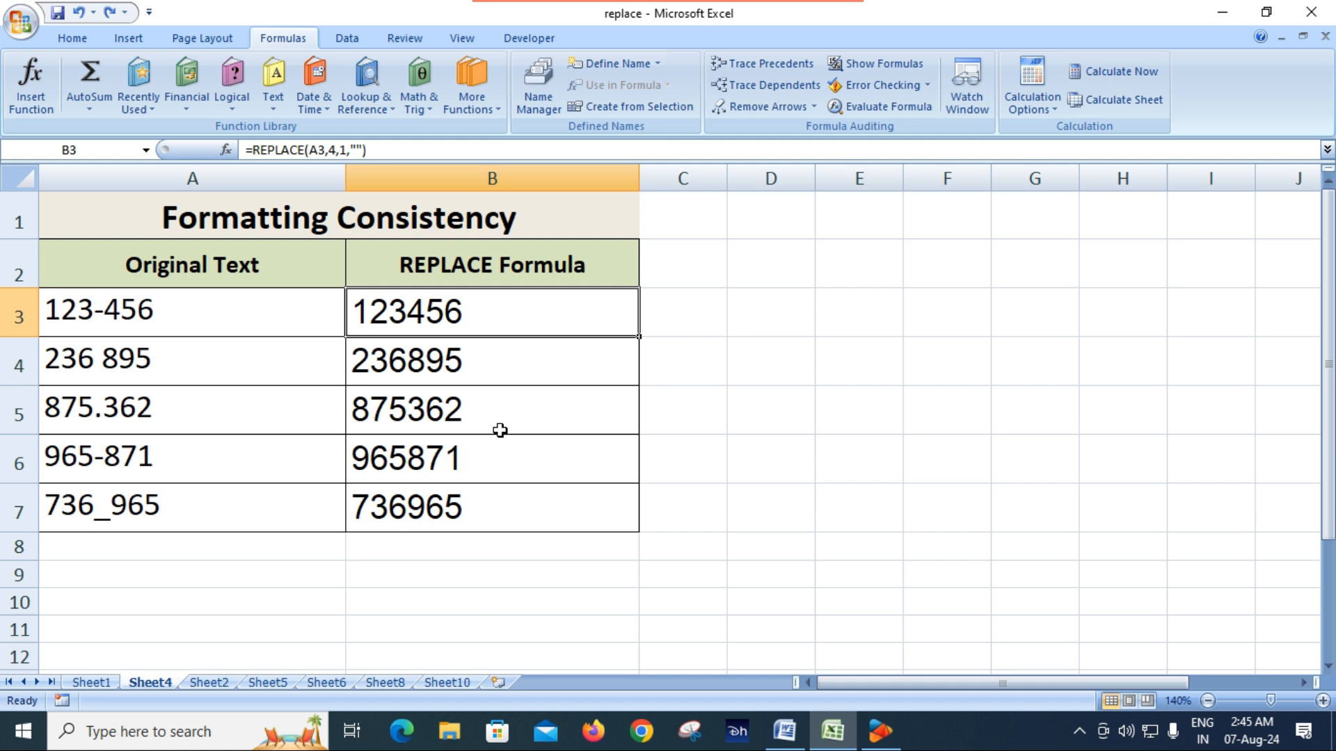
pyautogui.click(211, 319)
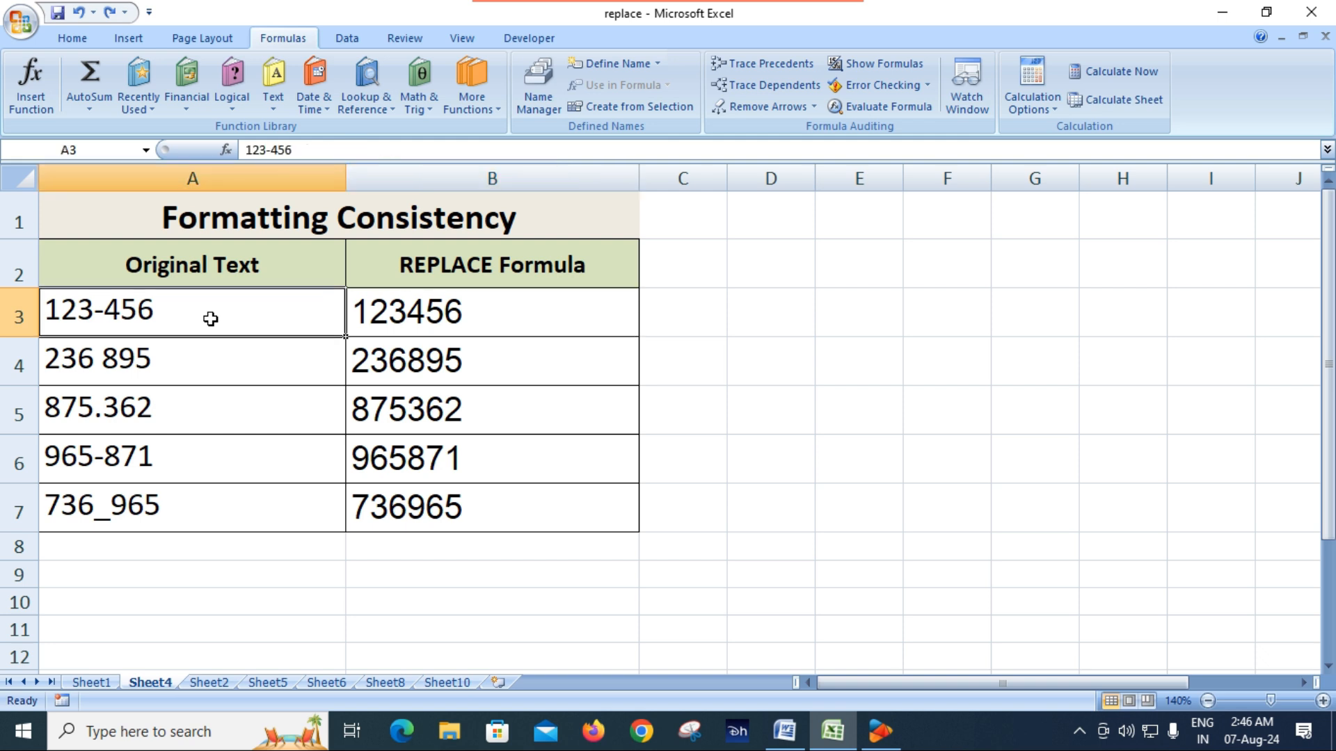
pyautogui.click(492, 318)
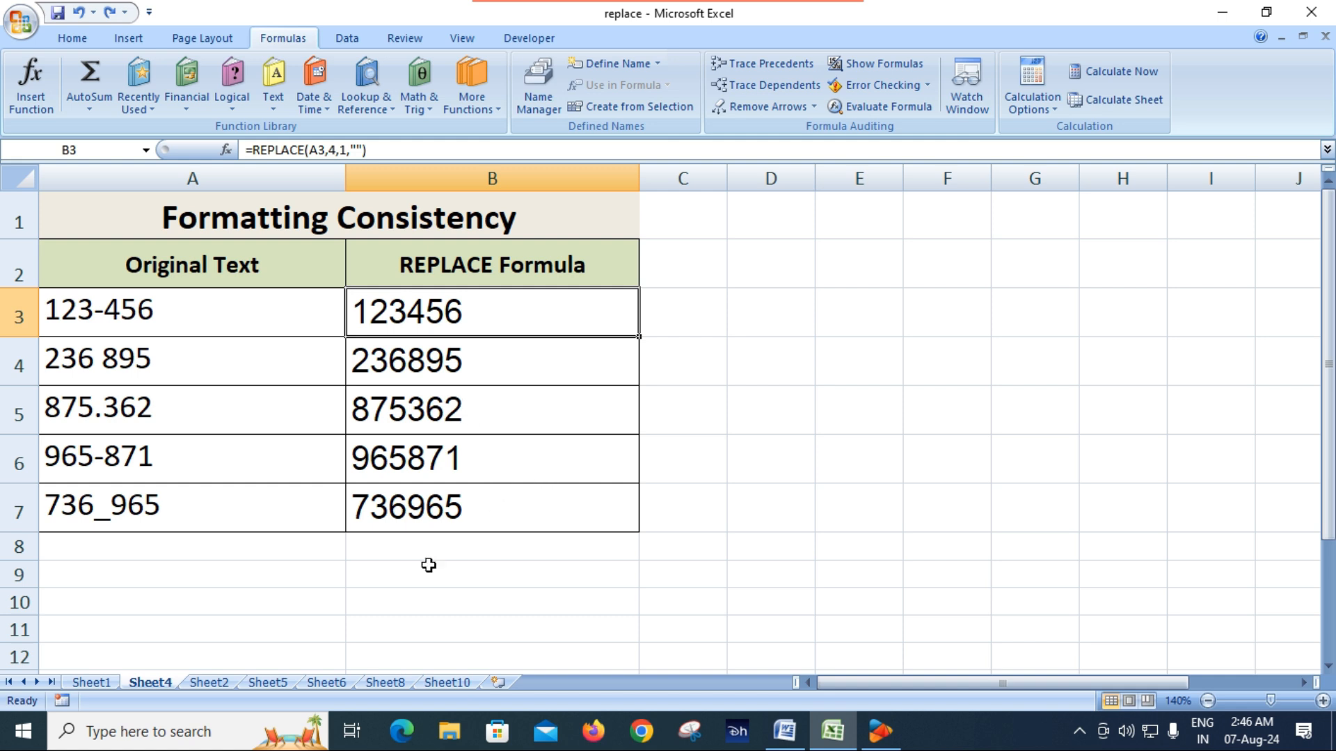
# Switch to Sheet2 and enlarge the Specific Character Replacement table to 130%
pyautogui.click(218, 686)
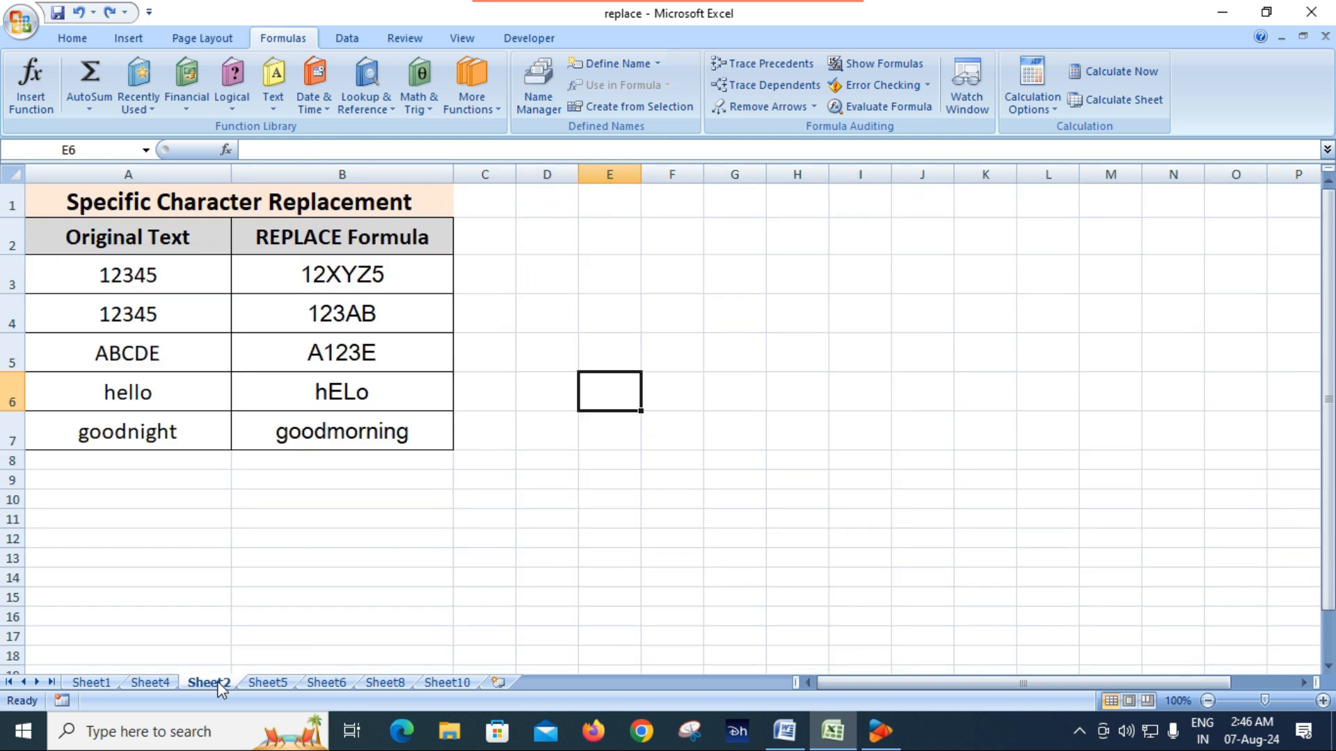
pyautogui.click(325, 560)
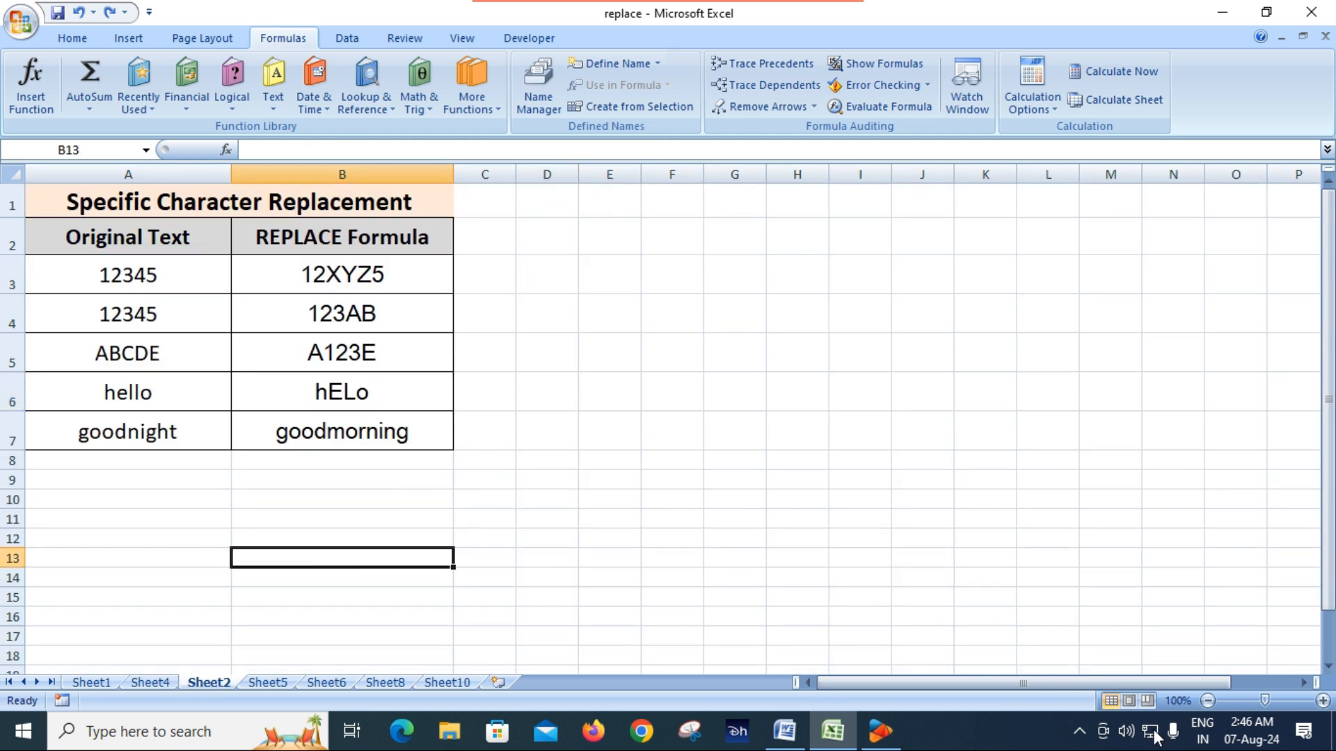
pyautogui.click(1323, 701)
pyautogui.click(1323, 701)
pyautogui.click(1323, 702)
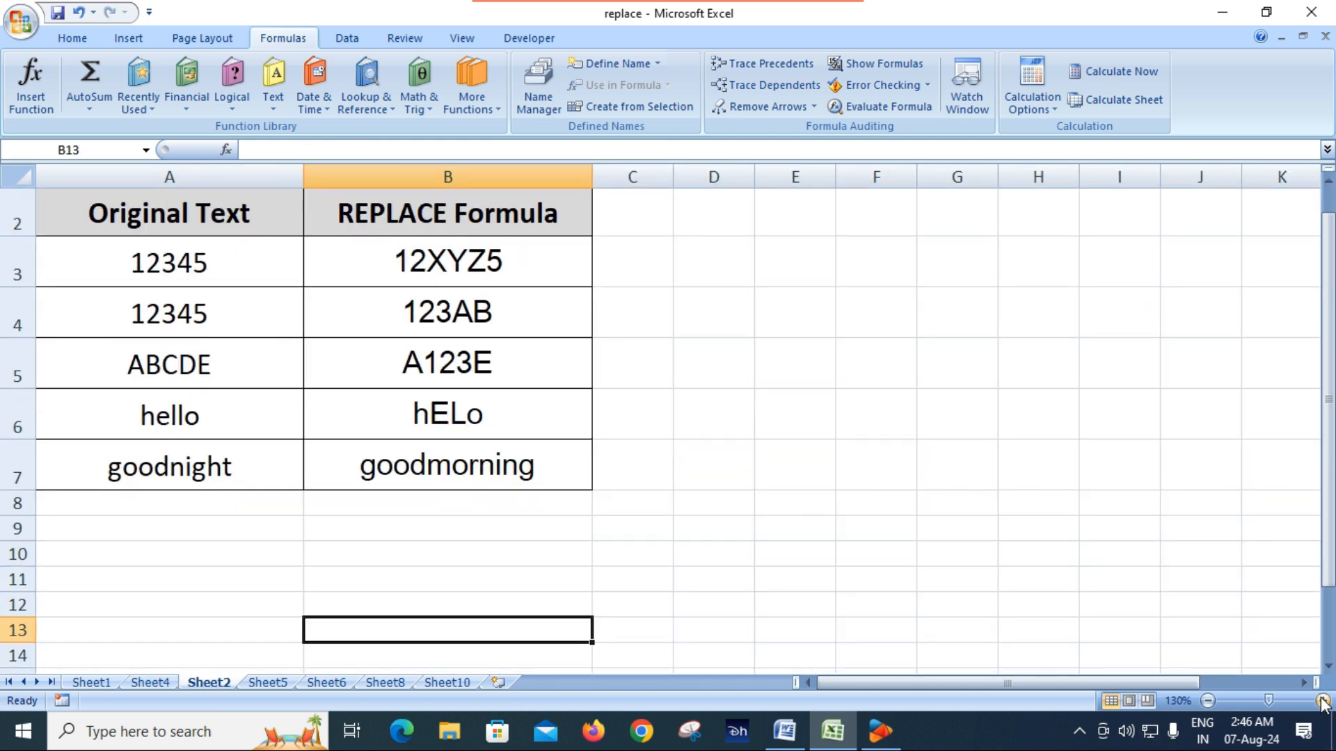
pyautogui.scroll(1, 787, 608)
pyautogui.click(735, 583)
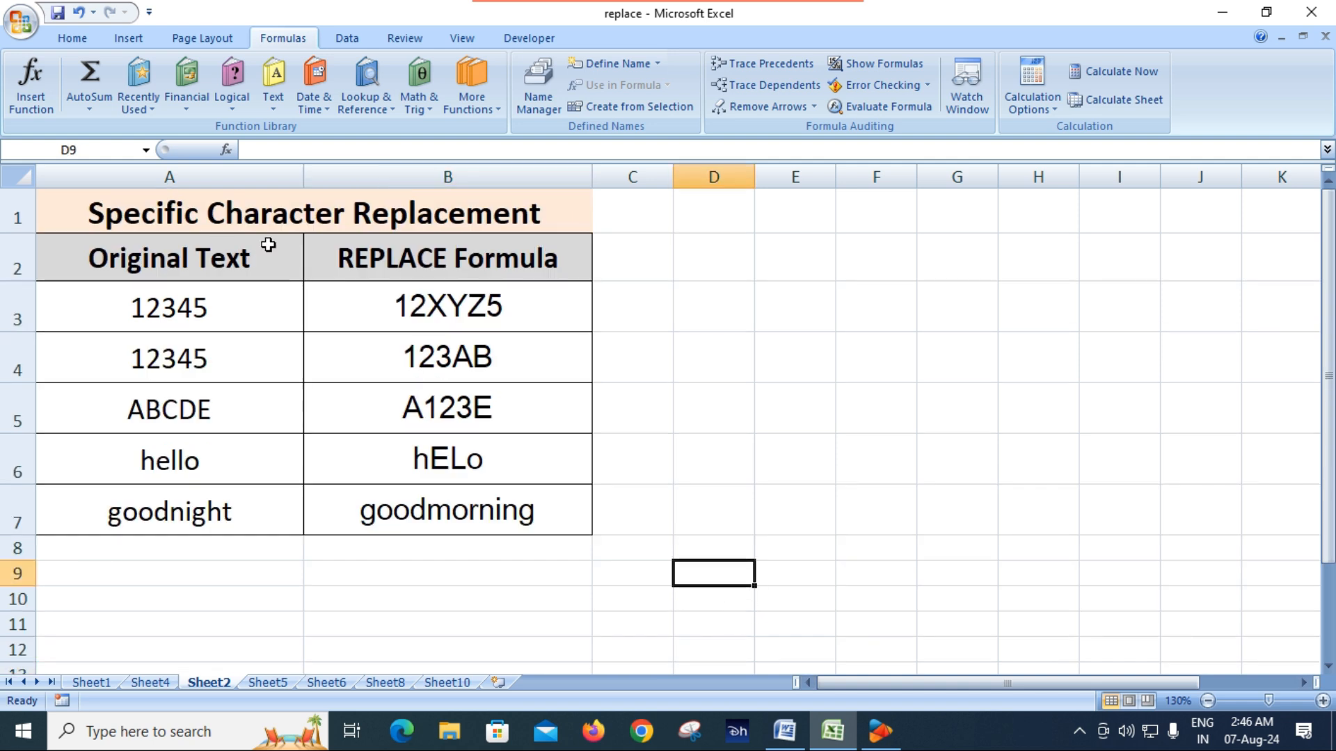
# Examine the original texts in A3:A7 and the REPLACE formulas in B3 and B5
pyautogui.click(300, 223)
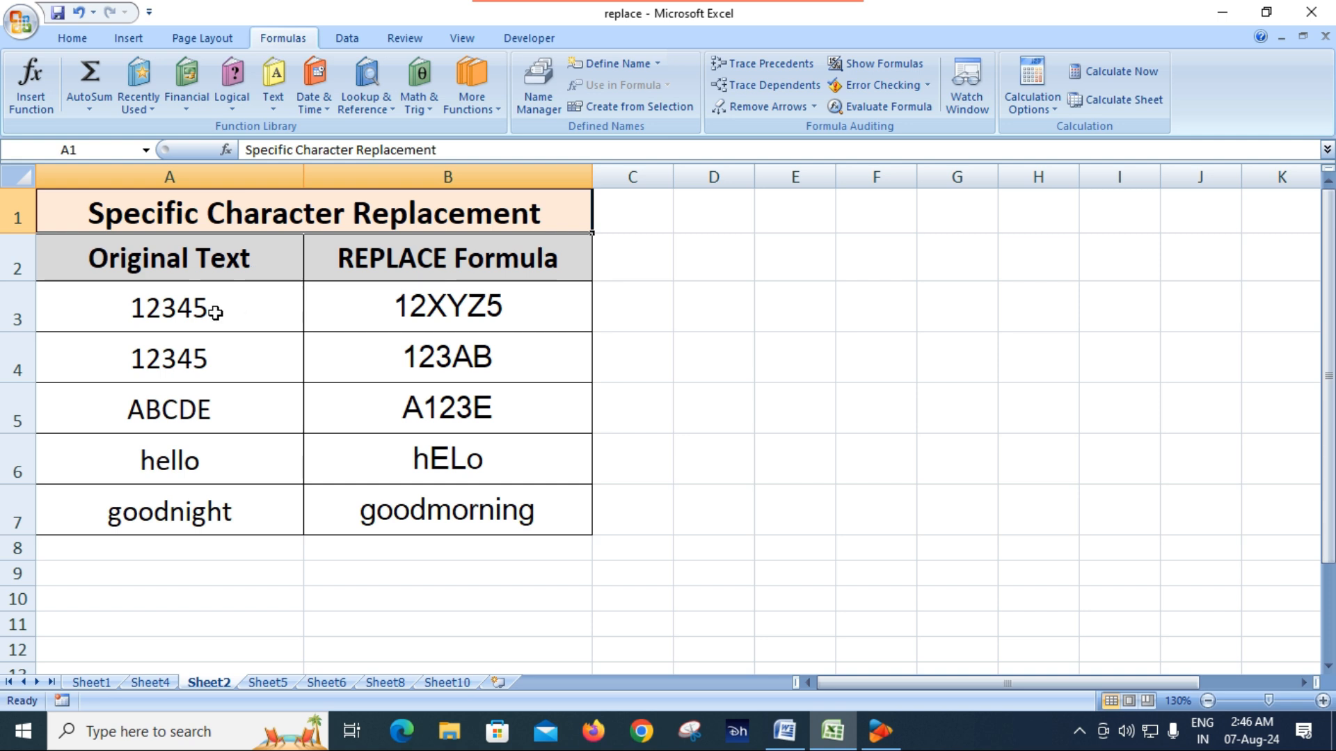
pyautogui.click(466, 318)
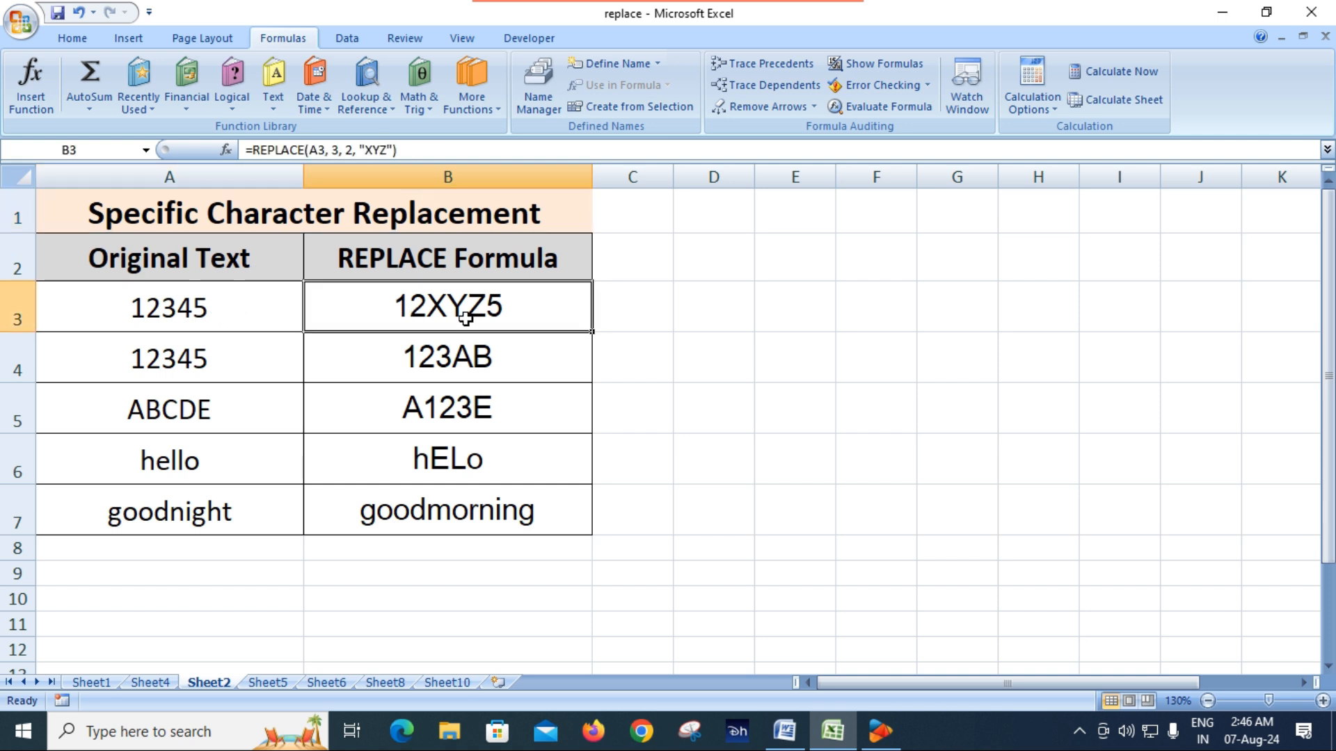
pyautogui.click(189, 312)
pyautogui.click(211, 351)
pyautogui.click(221, 311)
pyautogui.click(221, 357)
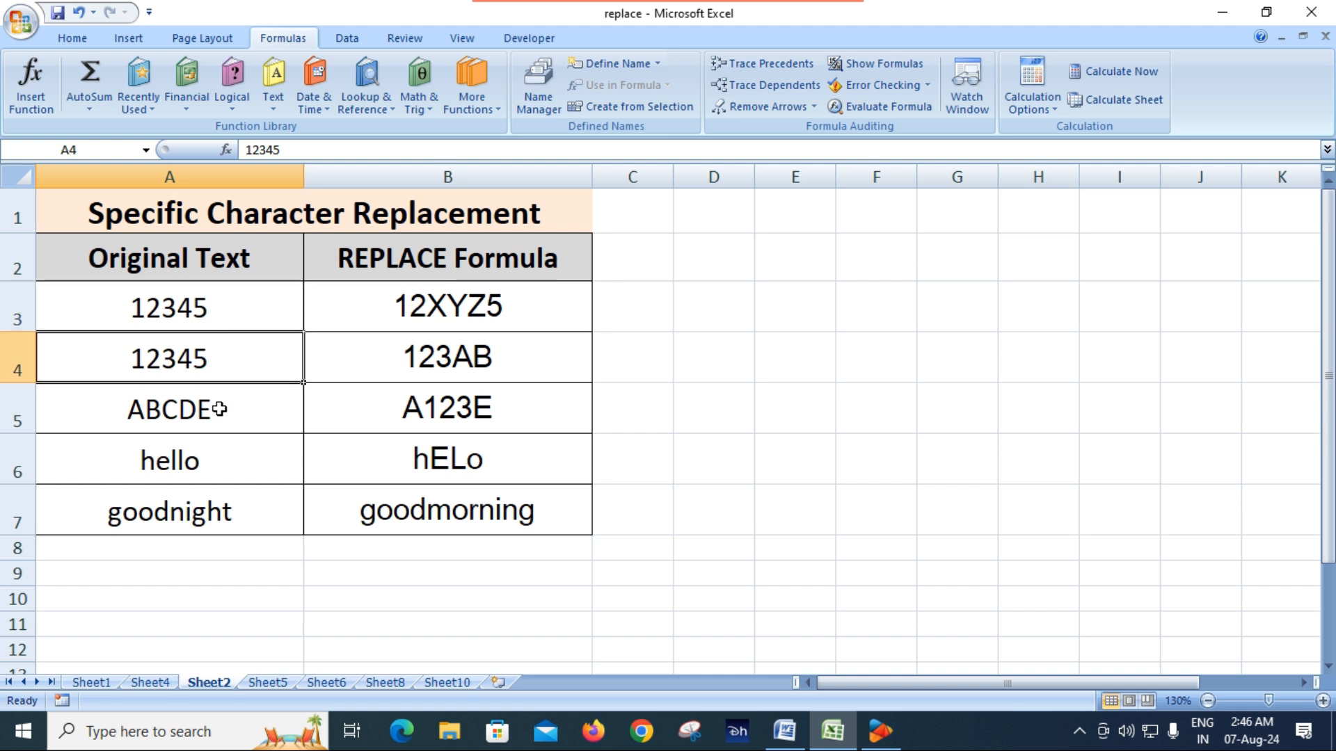
pyautogui.click(219, 411)
pyautogui.click(219, 464)
pyautogui.click(225, 513)
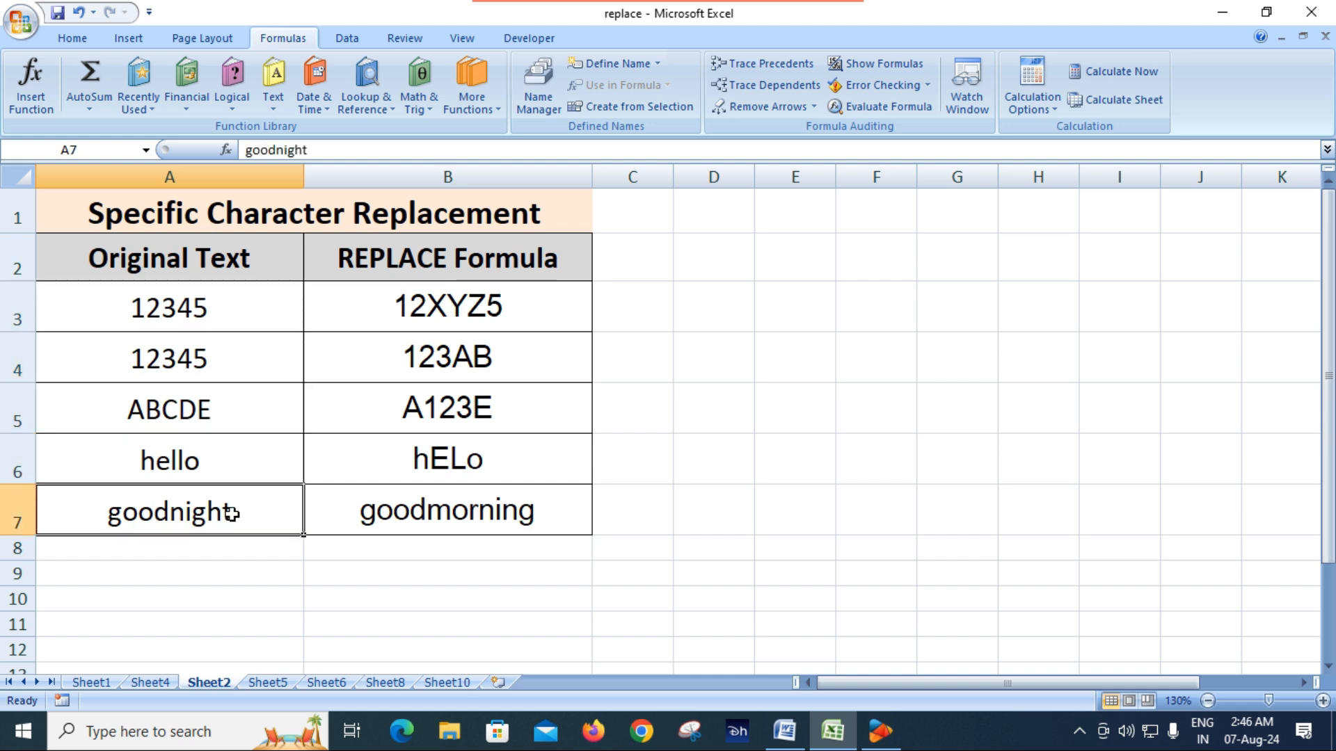
pyautogui.click(490, 311)
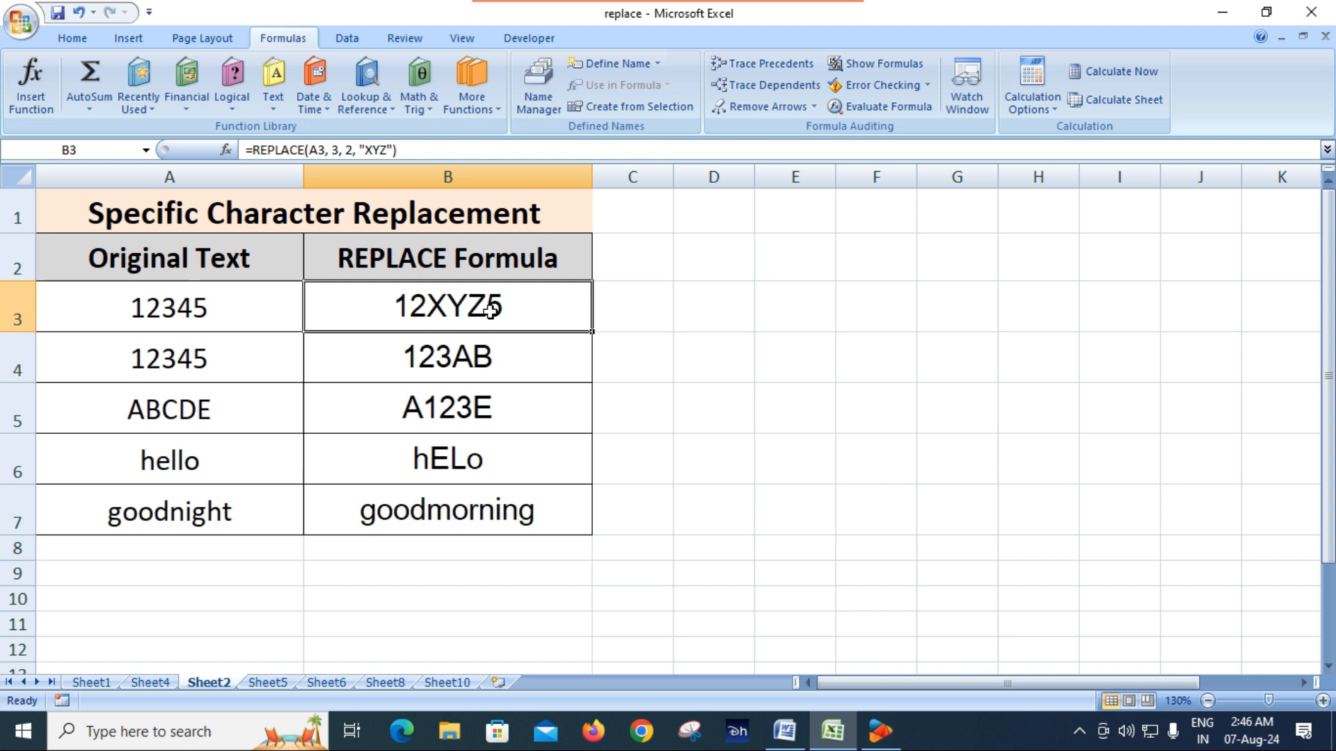
pyautogui.click(467, 412)
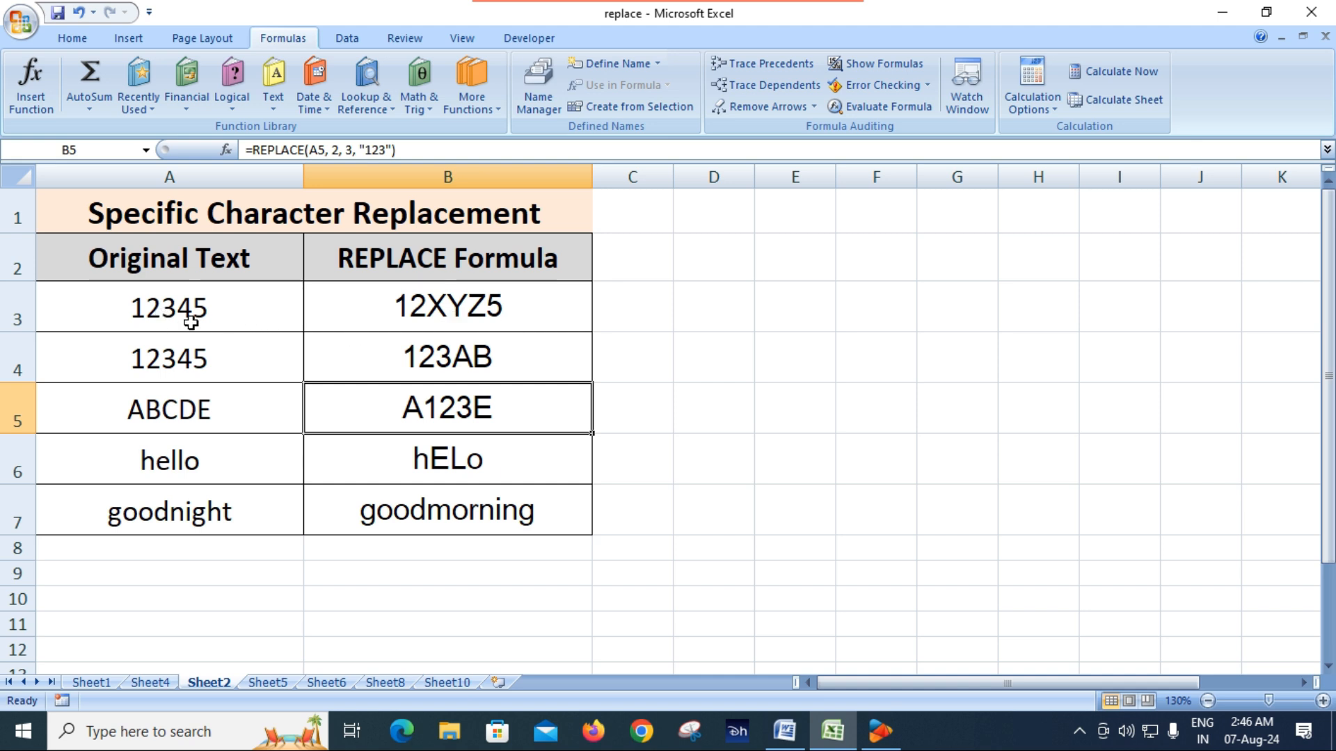
pyautogui.click(496, 317)
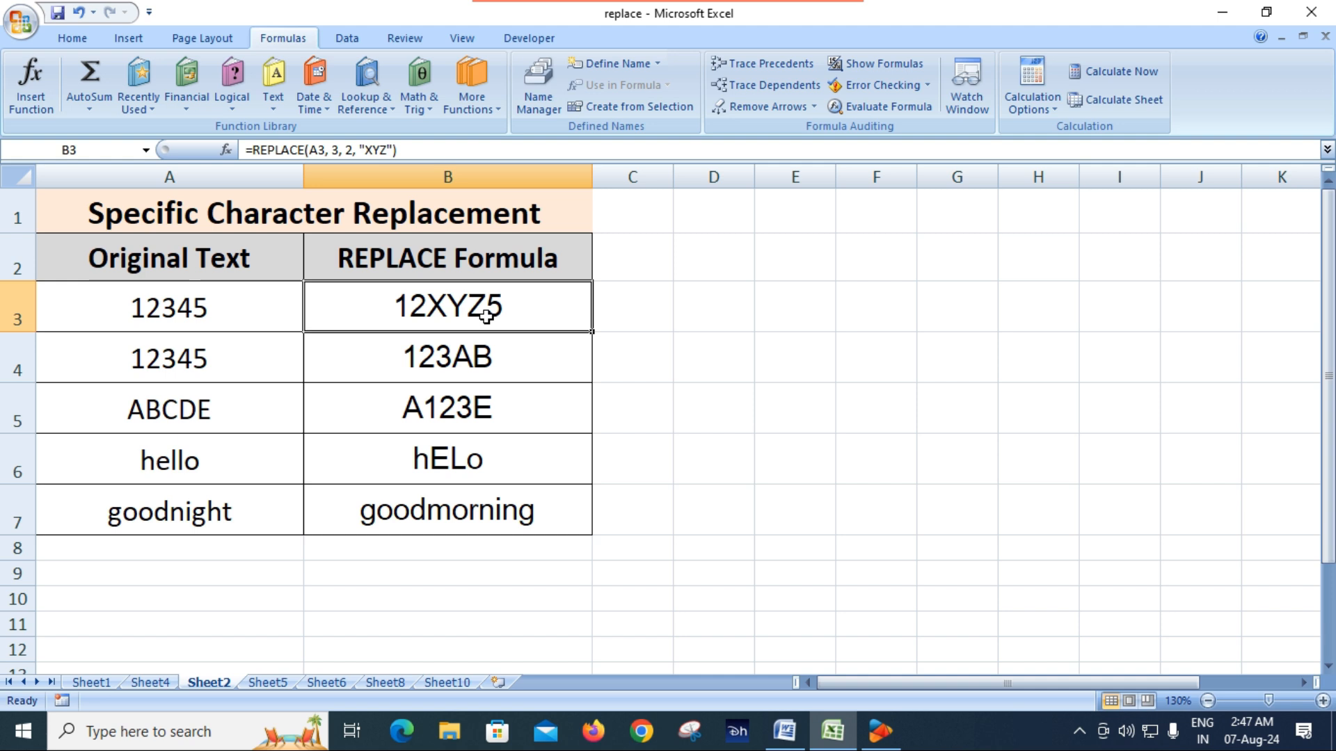
# Copy the results in B3:B7 and paste them as values only, starting at E3
pyautogui.moveTo(485, 315); pyautogui.dragTo(479, 506)
pyautogui.hotkey('ctrl', 'c')
pyautogui.click(773, 306)
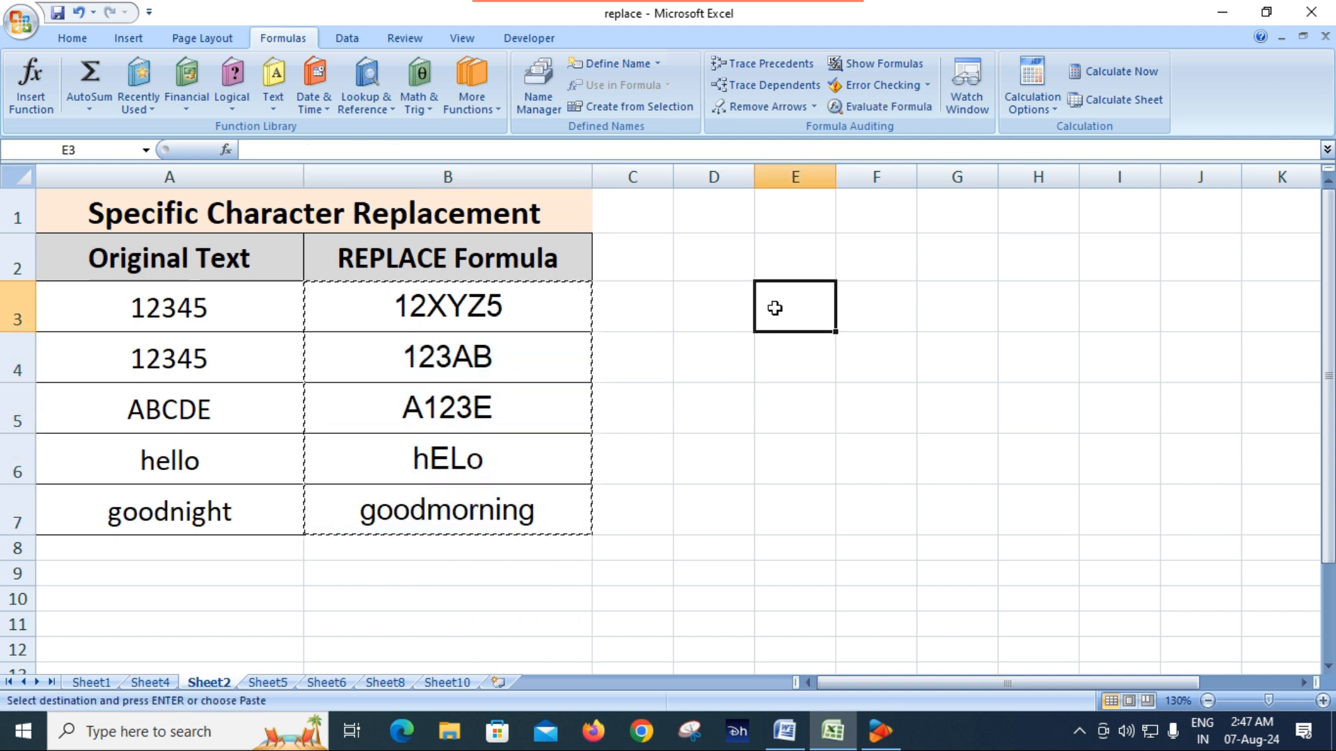
pyautogui.rightClick(772, 306)
pyautogui.click(811, 384)
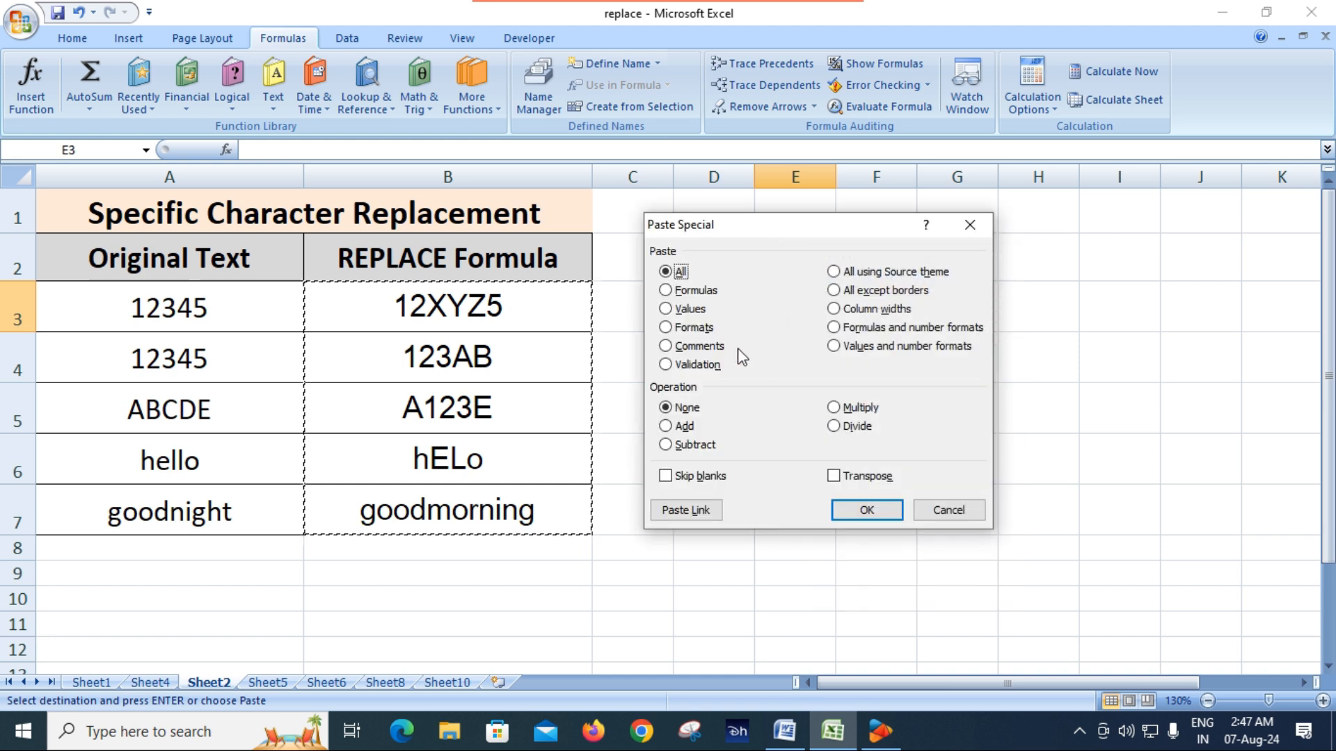
pyautogui.click(690, 309)
pyautogui.click(867, 510)
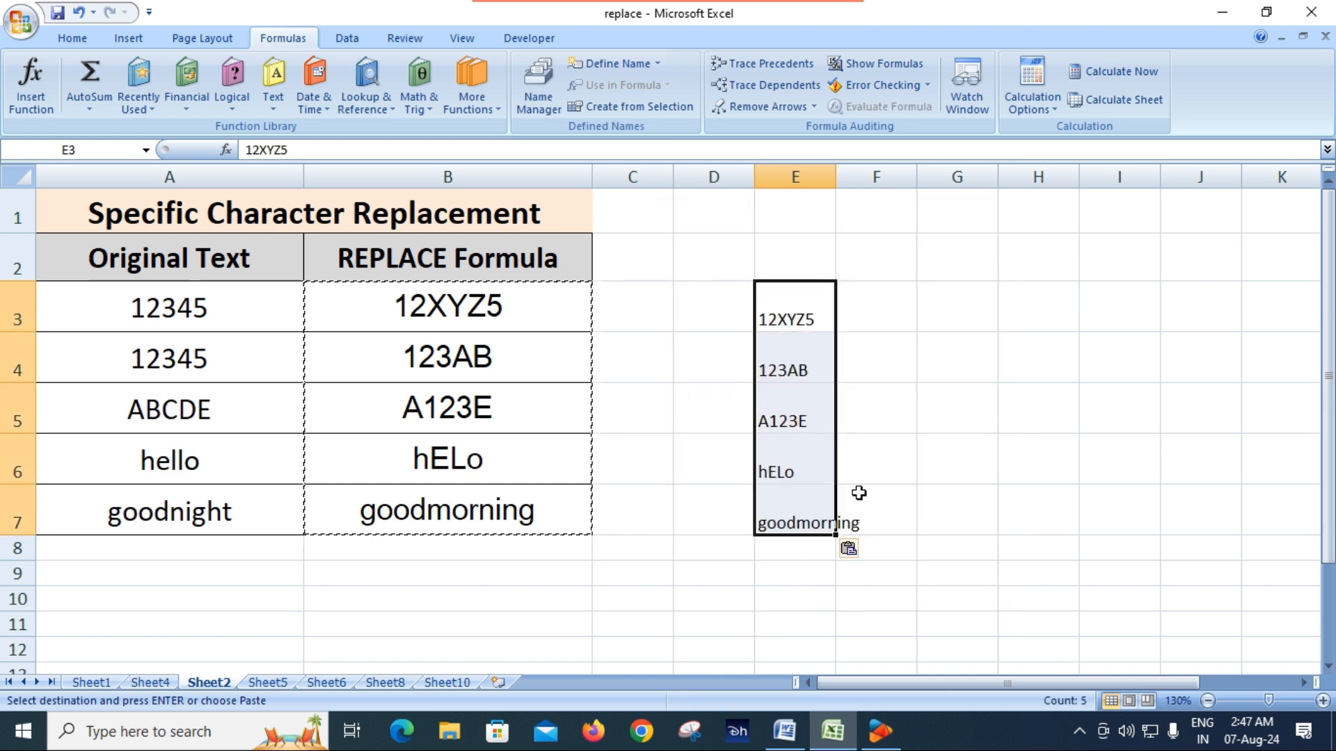
pyautogui.click(940, 442)
# Clear the REPLACE formulas from B3:B7
pyautogui.moveTo(506, 313); pyautogui.dragTo(515, 492)
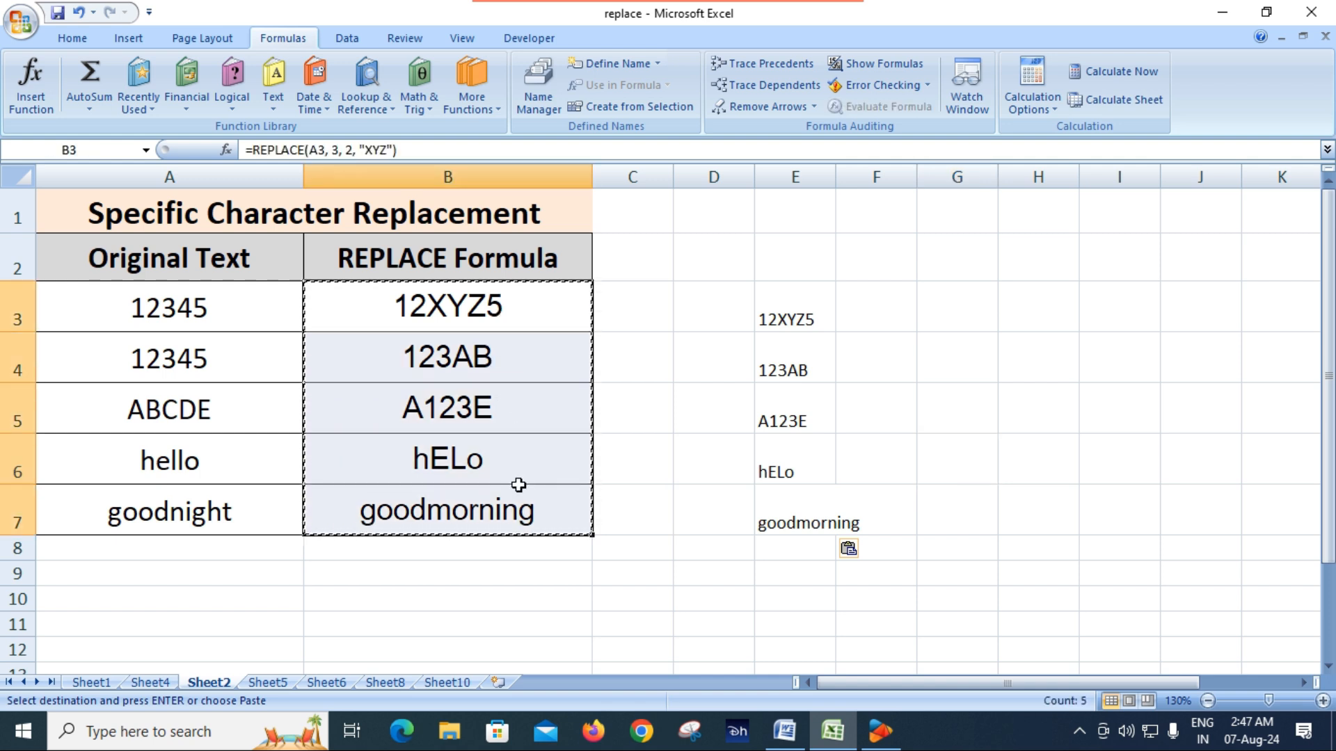
pyautogui.press('Delete')
pyautogui.click(689, 421)
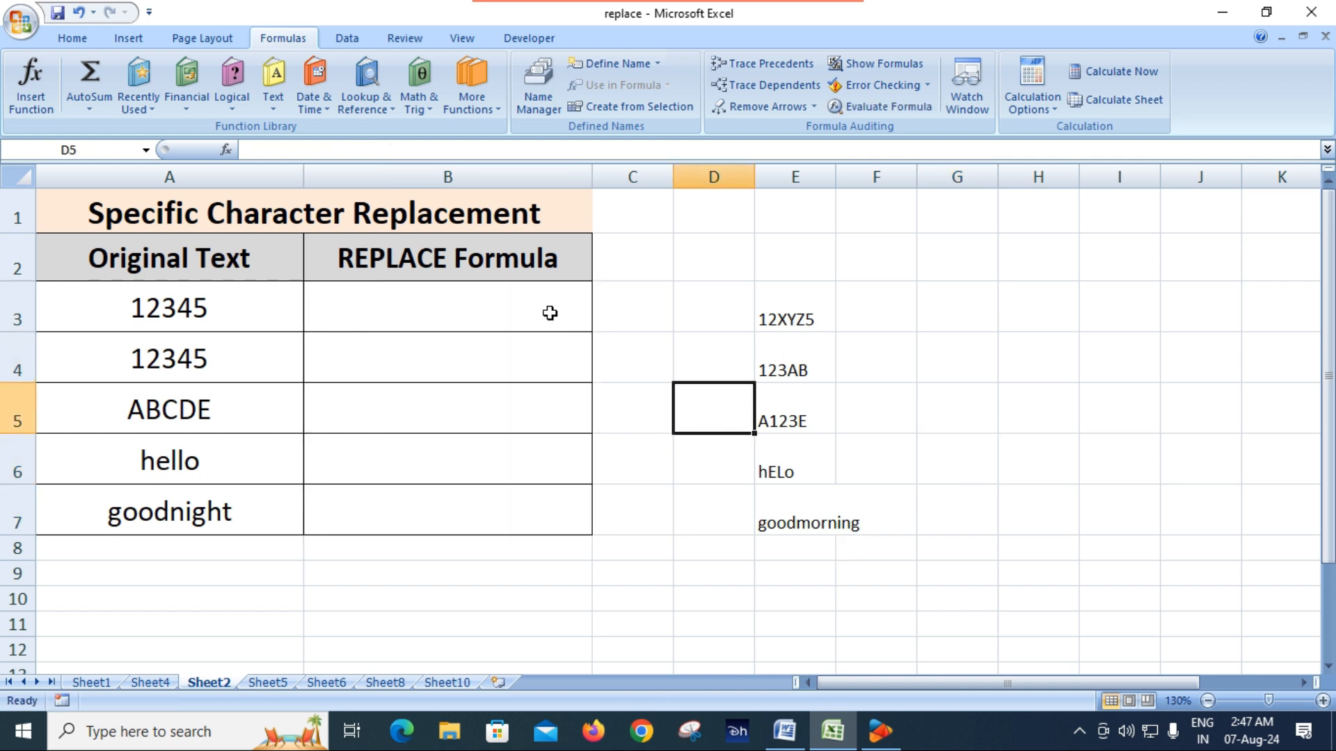
# Begin a REPLACE formula in B3 with A3 as the old text
pyautogui.click(496, 309)
pyautogui.write('=')
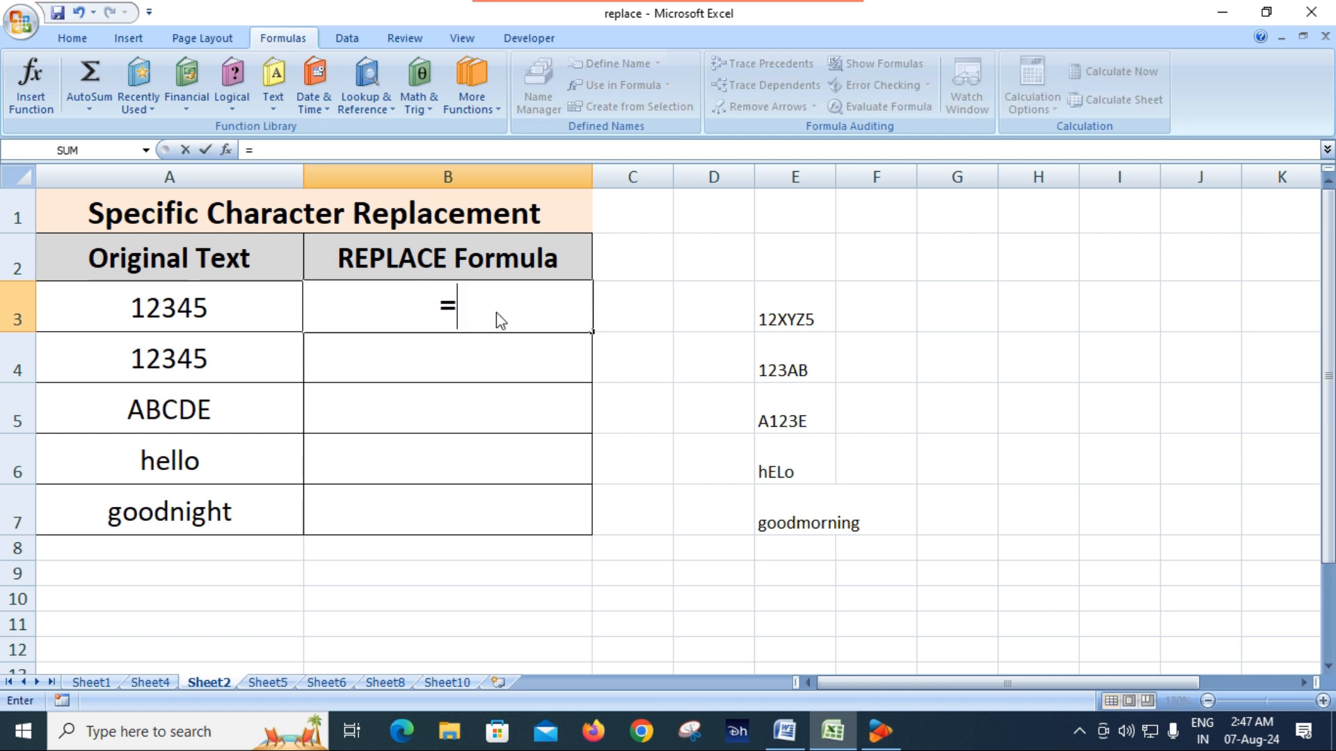
pyautogui.write('rpe')
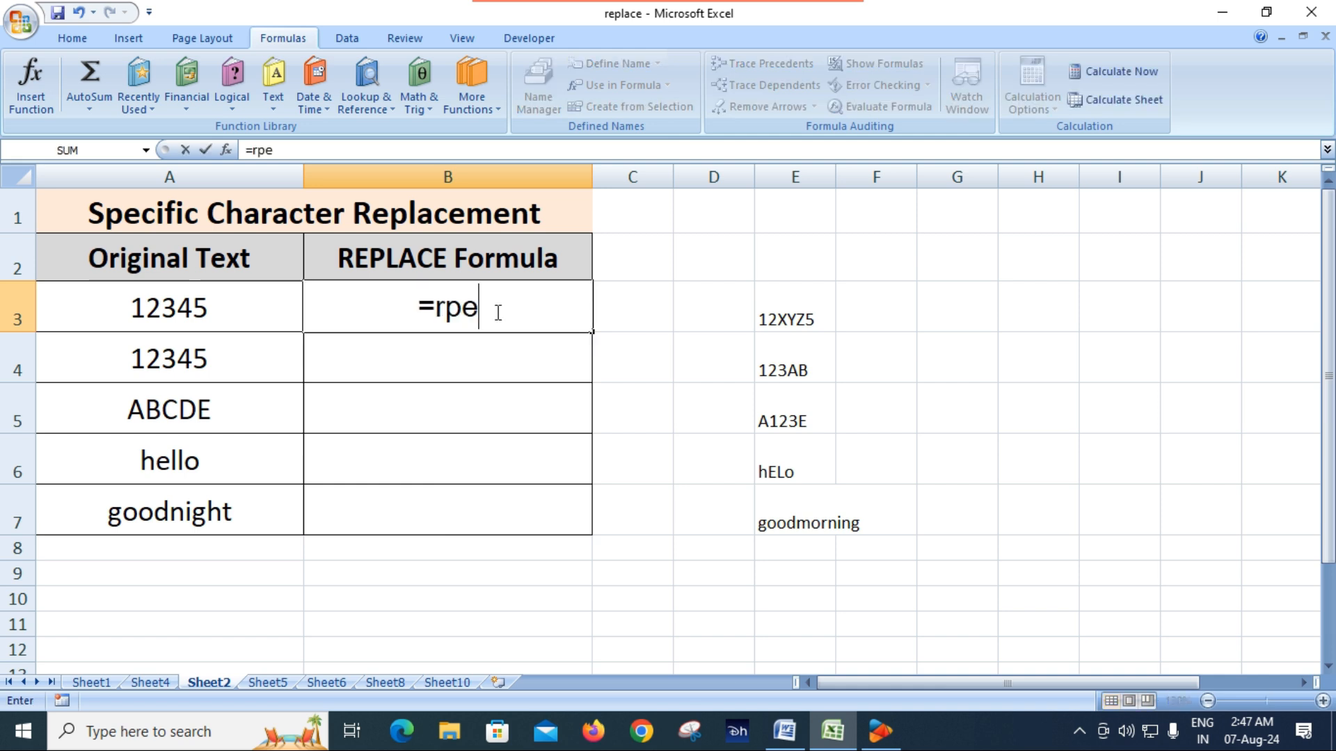
pyautogui.press('BackSpace')
pyautogui.press('BackSpace')
pyautogui.write('e')
pyautogui.press('Tab')
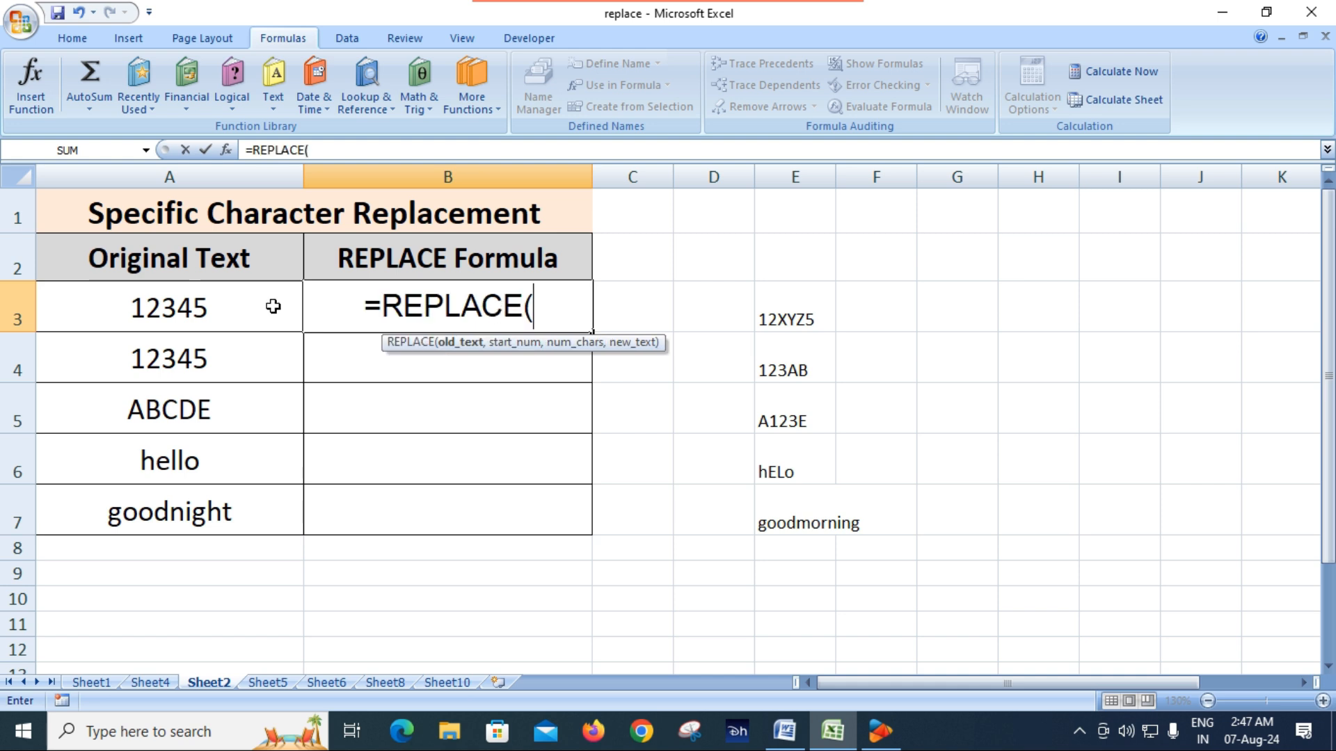
pyautogui.click(185, 309)
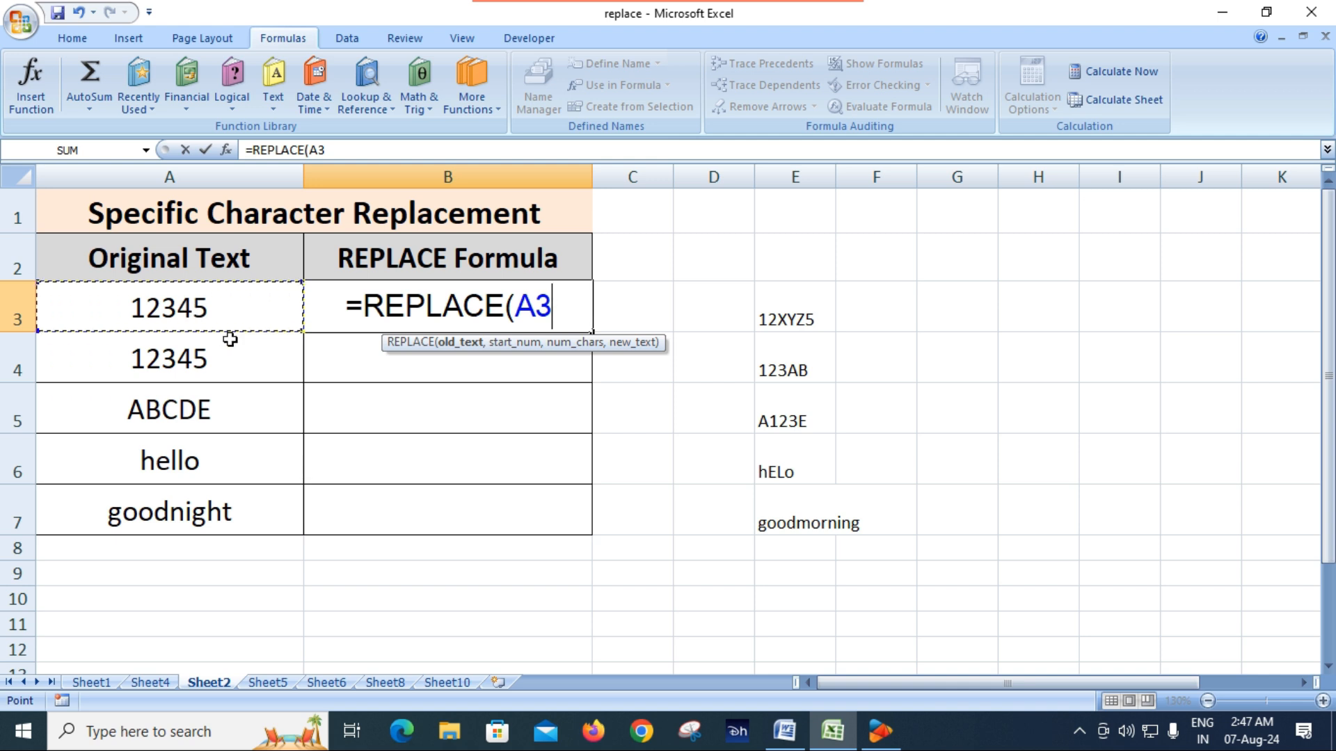
# Complete the REPLACE formula in B3 with start number 2, 2 characters and the new text "abc"
pyautogui.write(',')
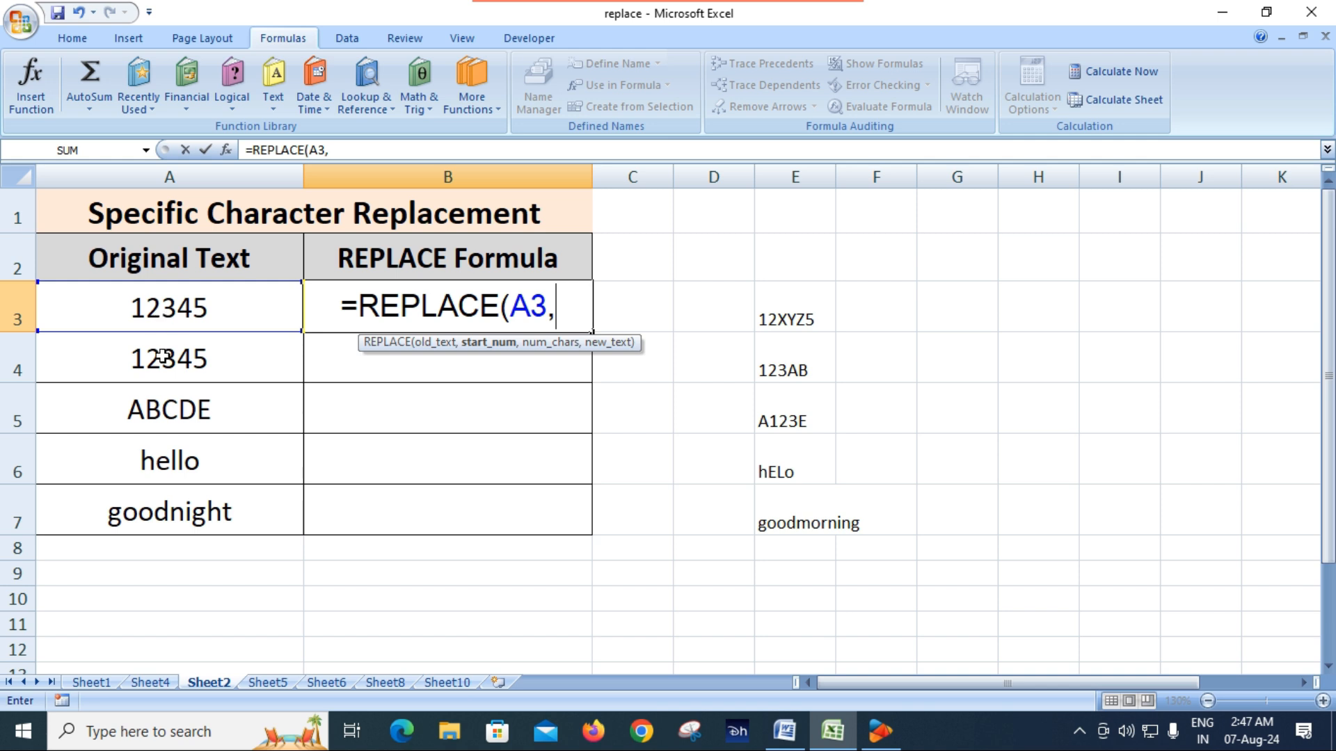
pyautogui.write('2')
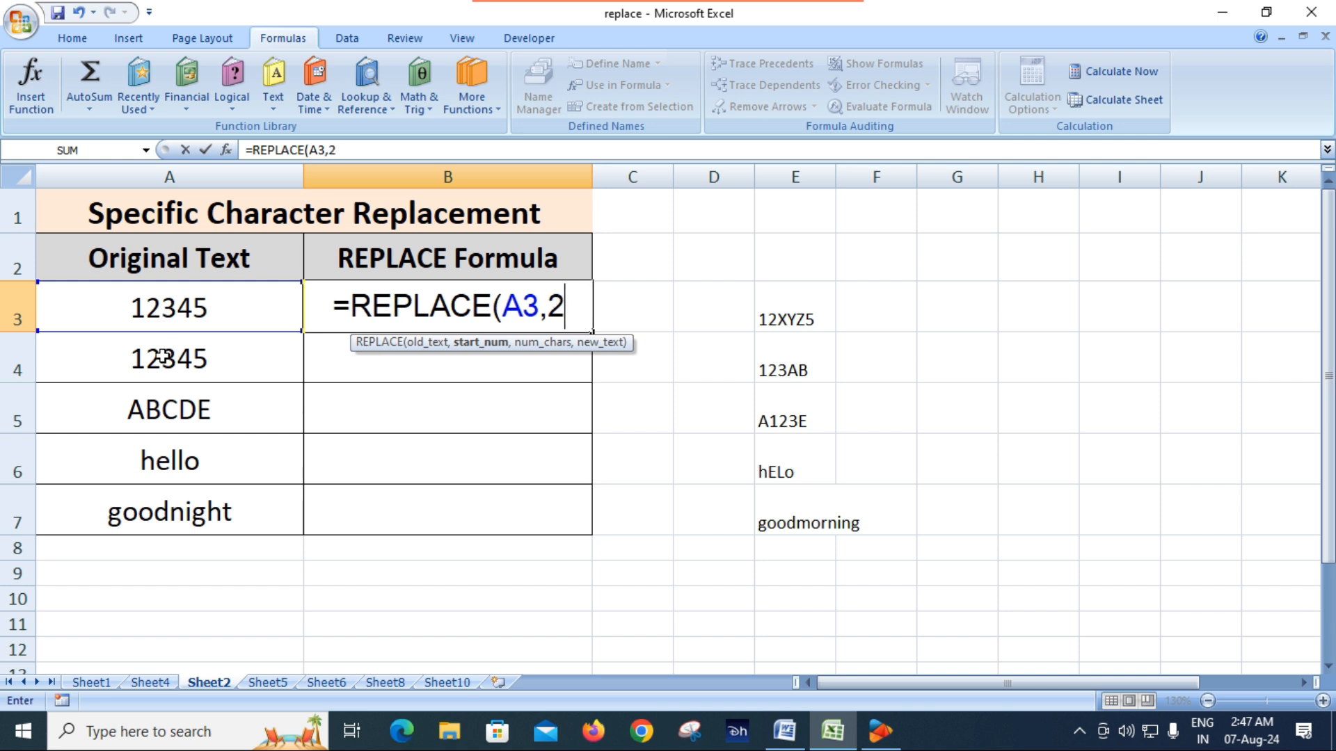
pyautogui.write(',')
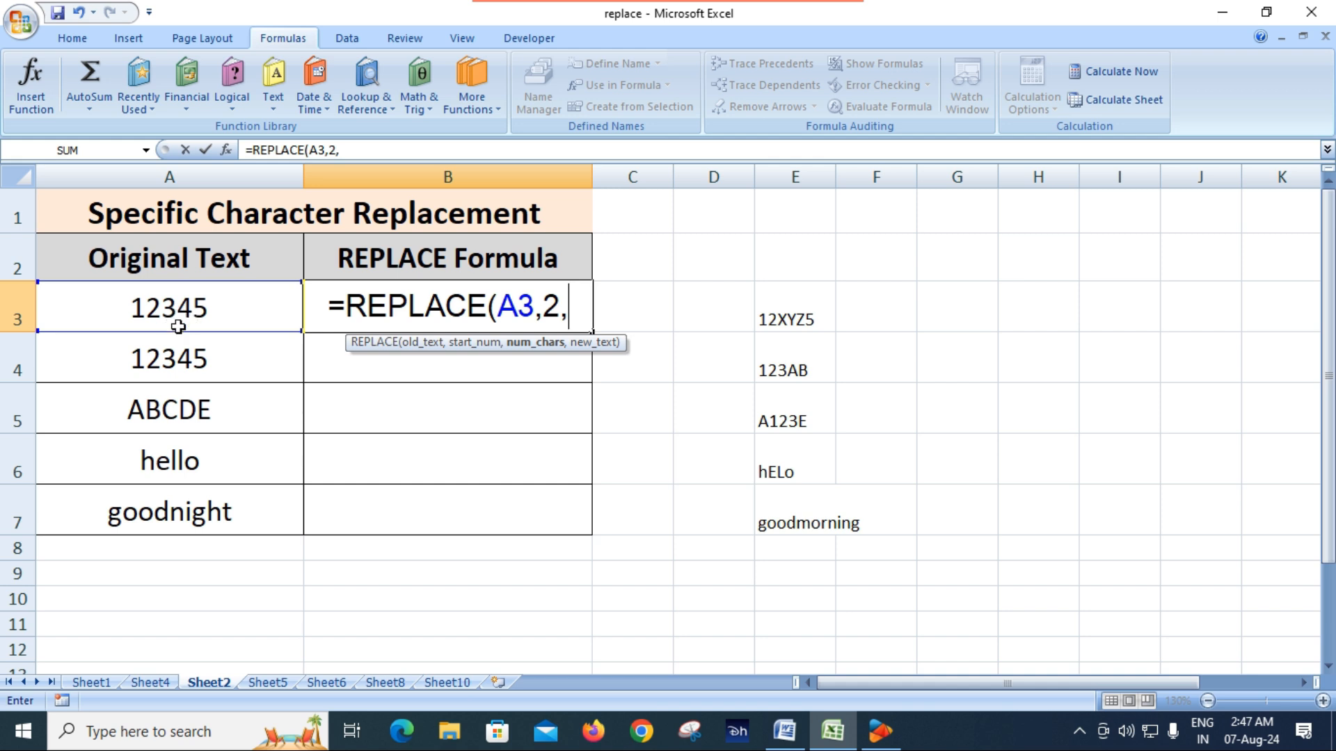
pyautogui.write('2')
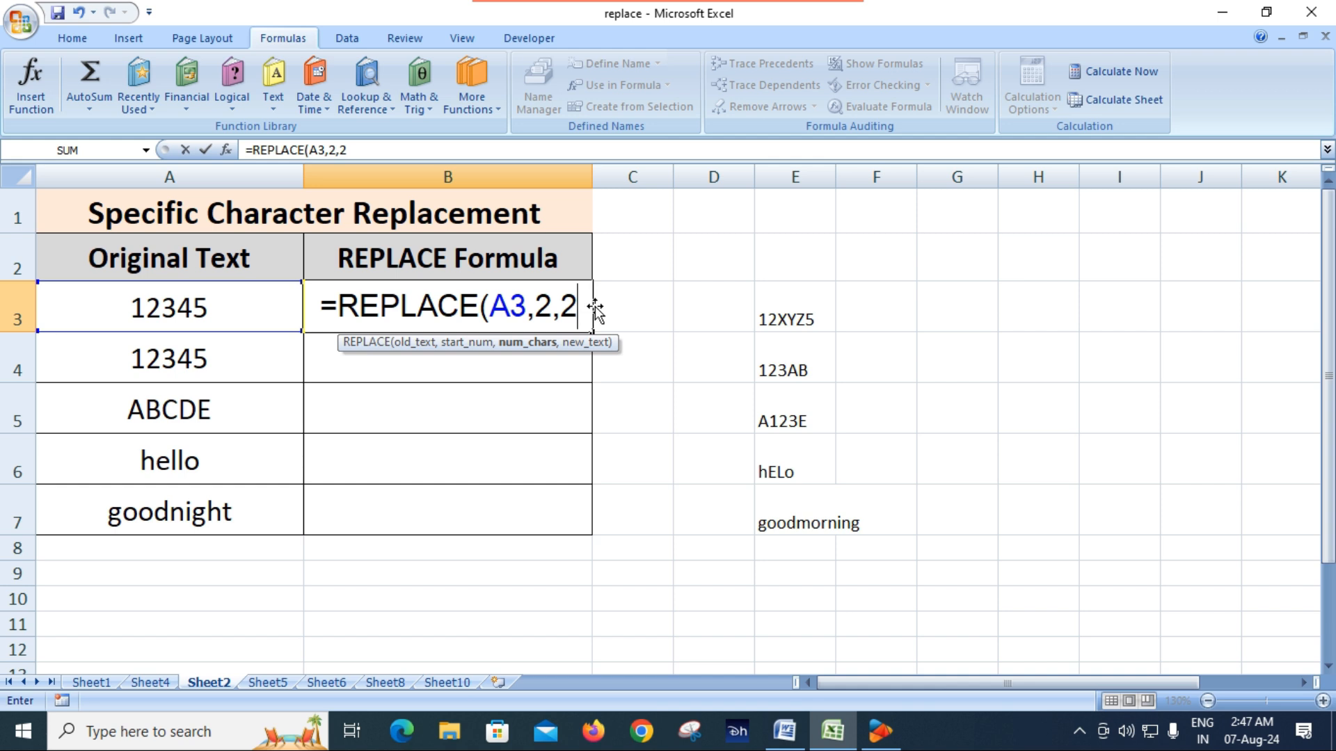
pyautogui.write(',"')
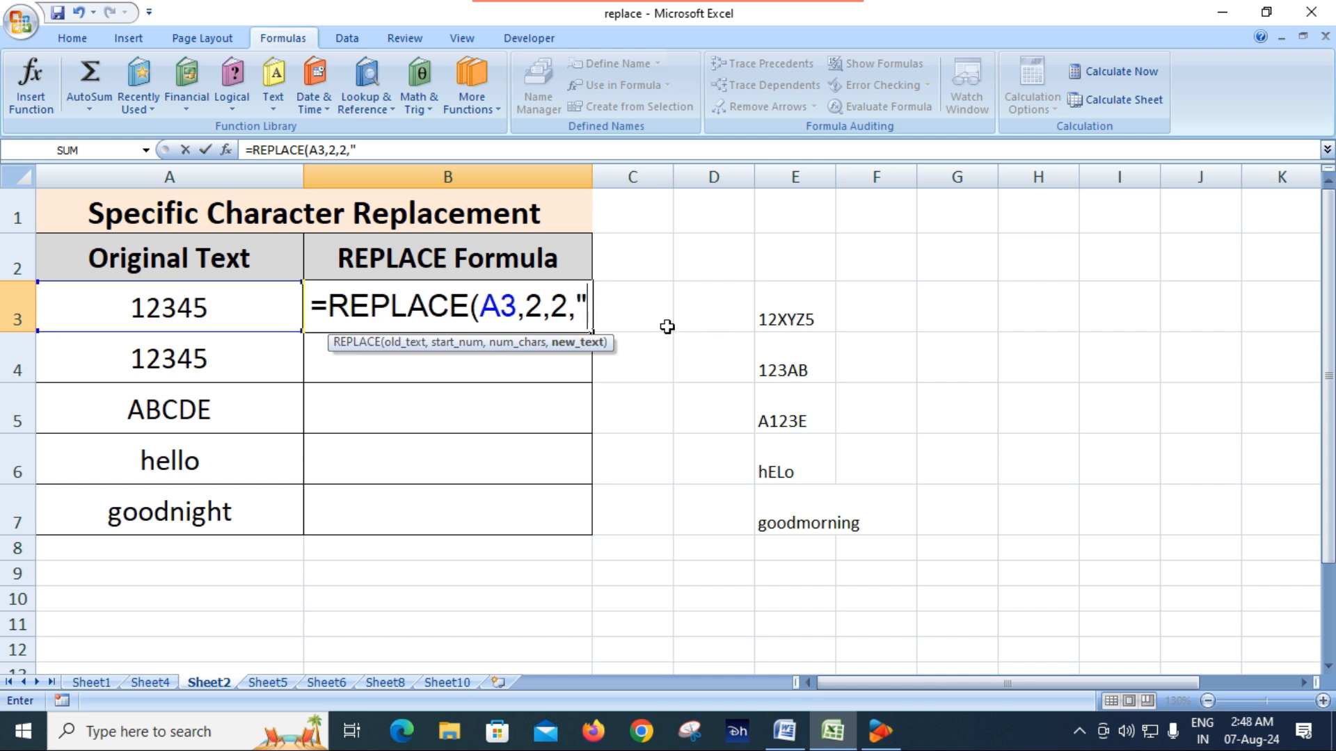
pyautogui.write('abc')
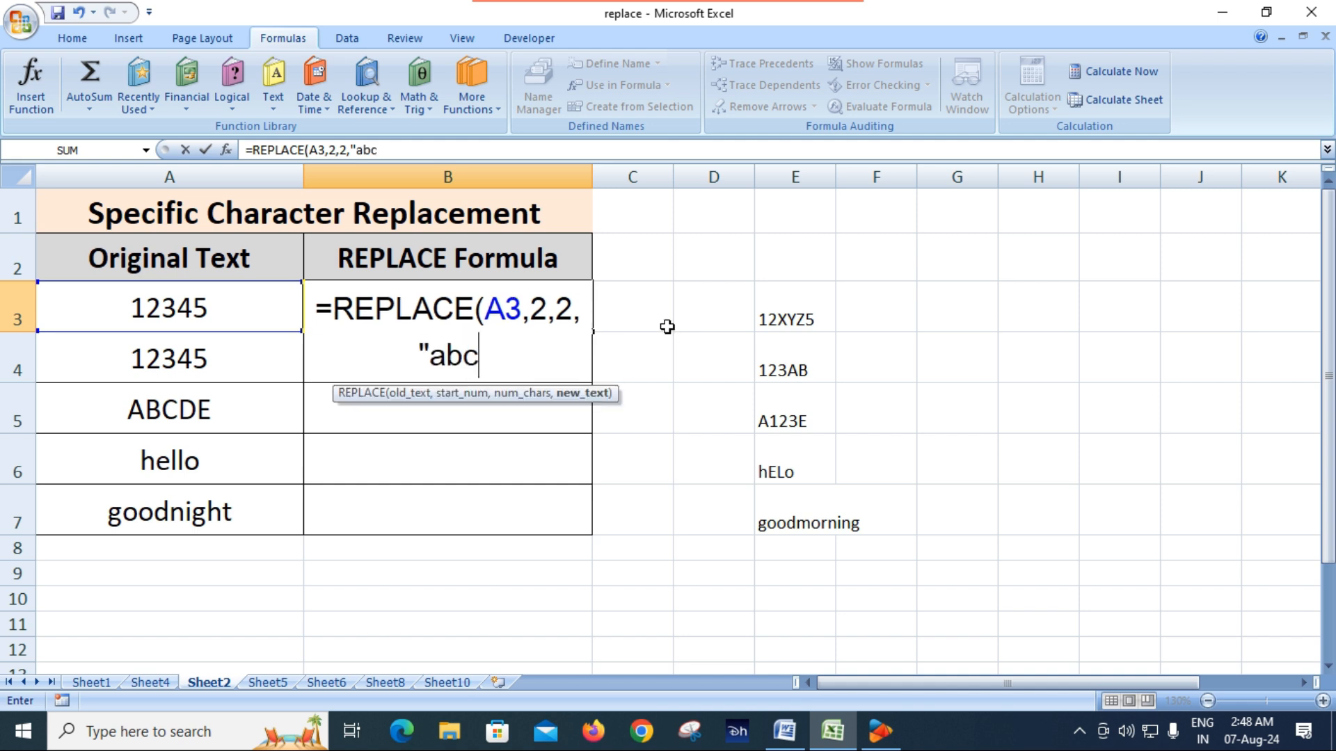
pyautogui.write('"')
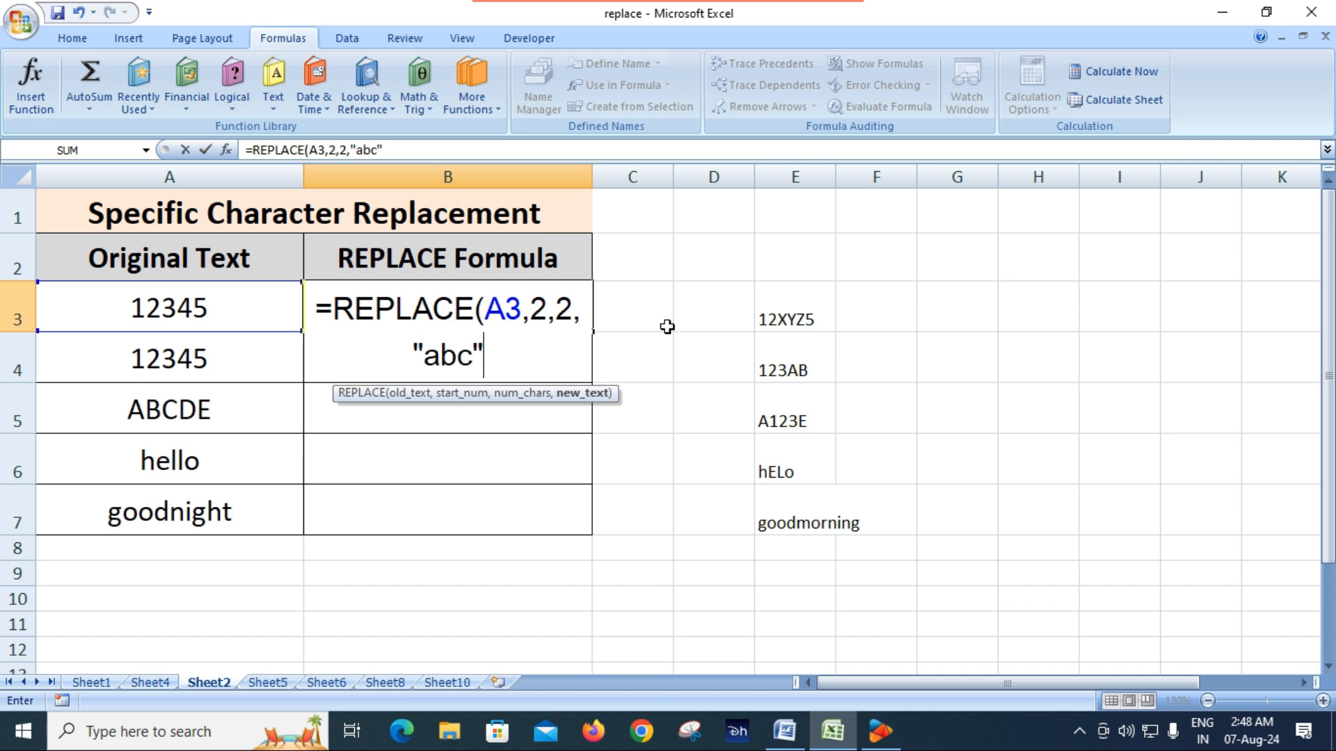
pyautogui.write(')')
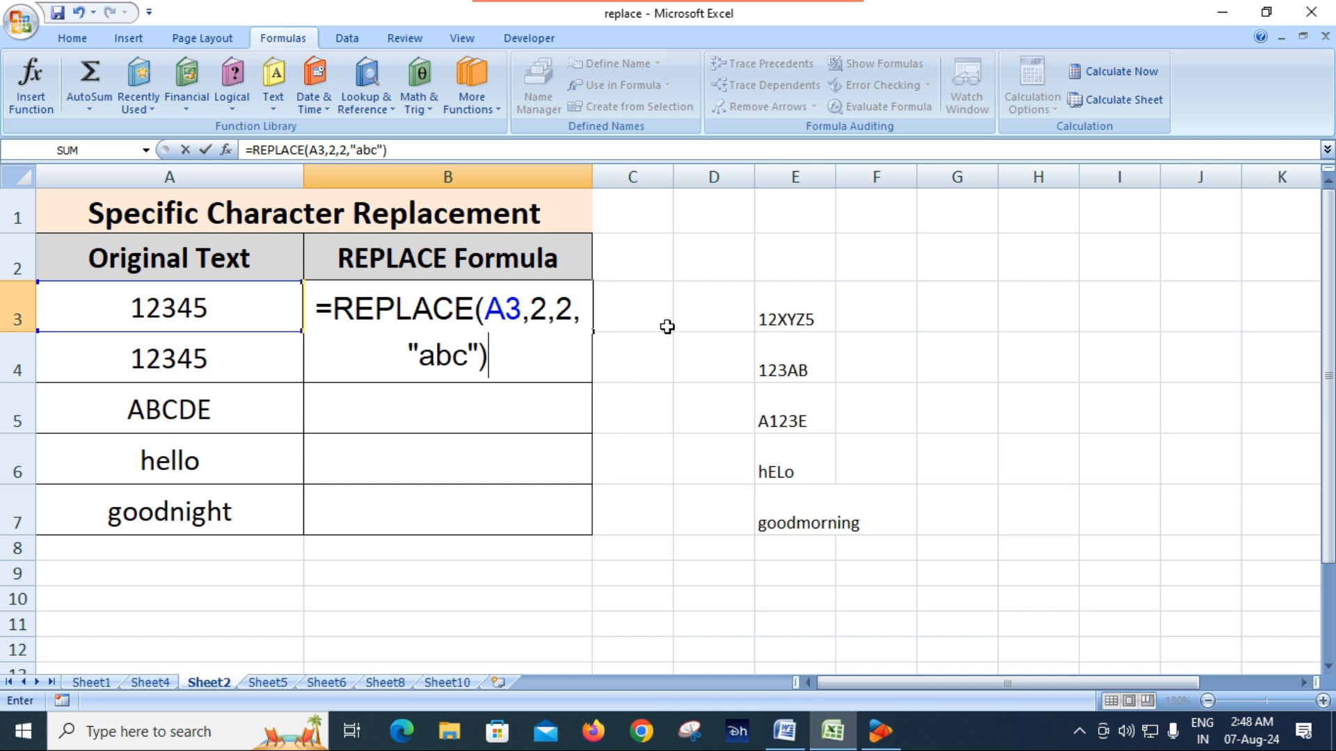
pyautogui.press('Return')
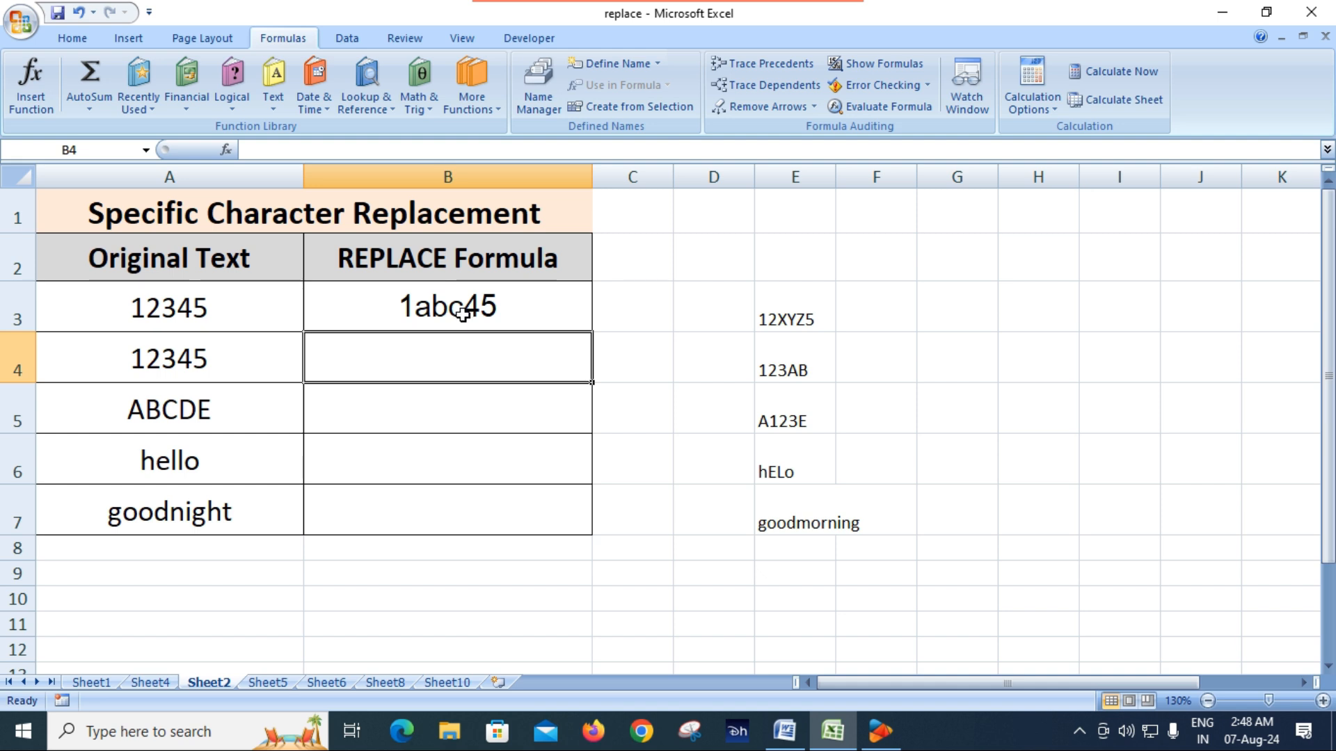
# Compare the B3 result with the sample in E3 and change the formula's start number to 3
pyautogui.click(798, 323)
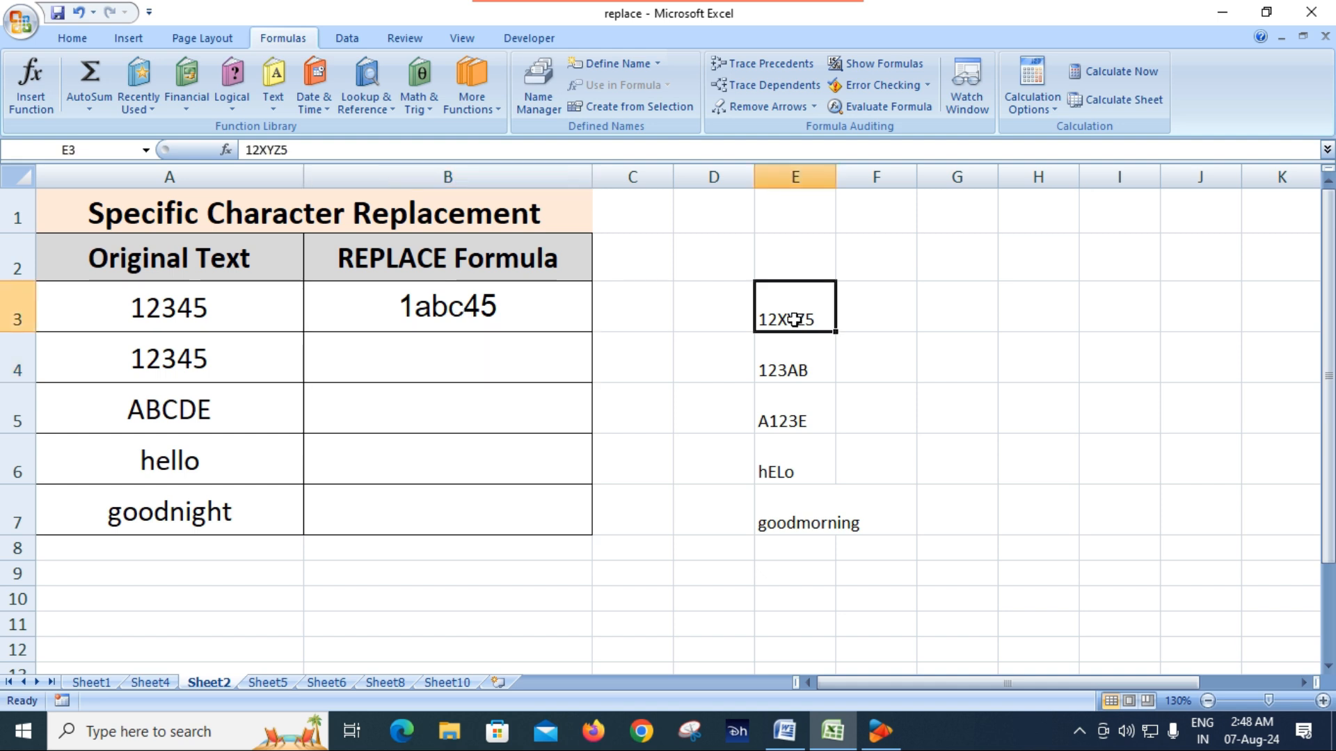
pyautogui.click(446, 309)
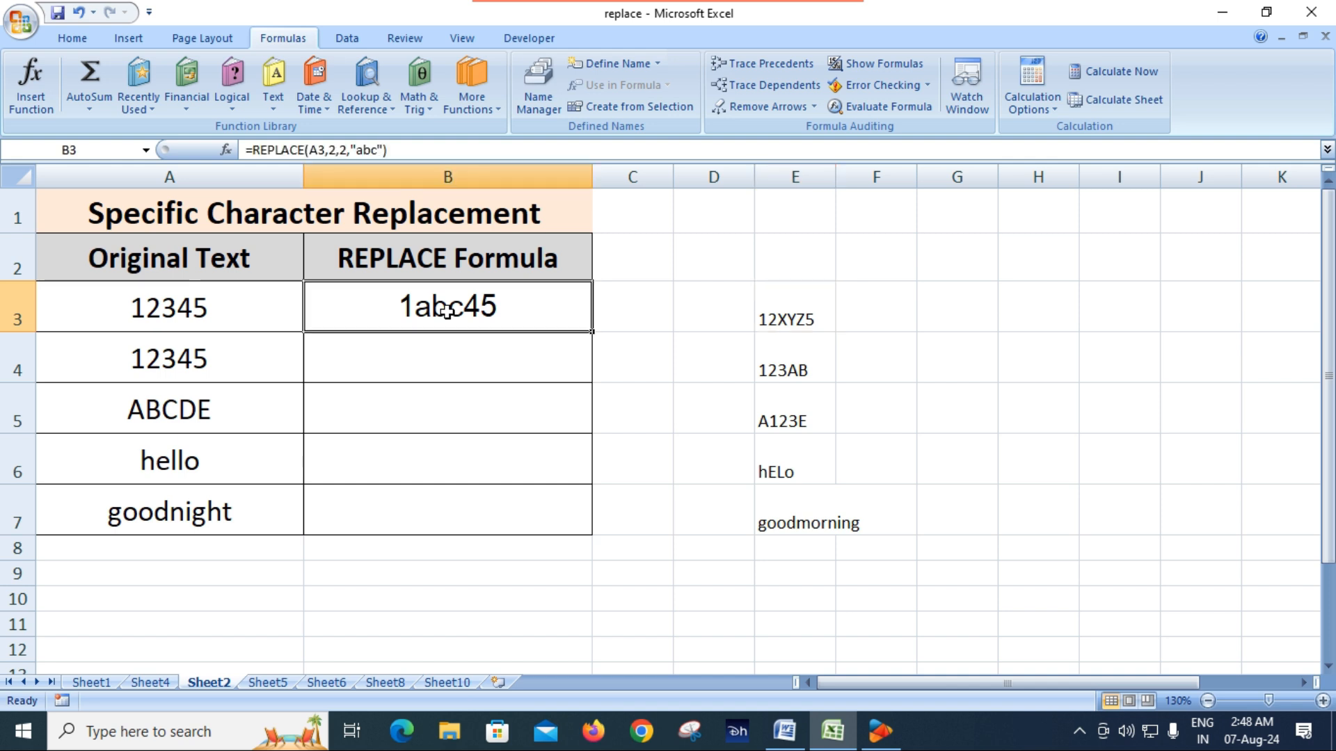
pyautogui.doubleClick(464, 310)
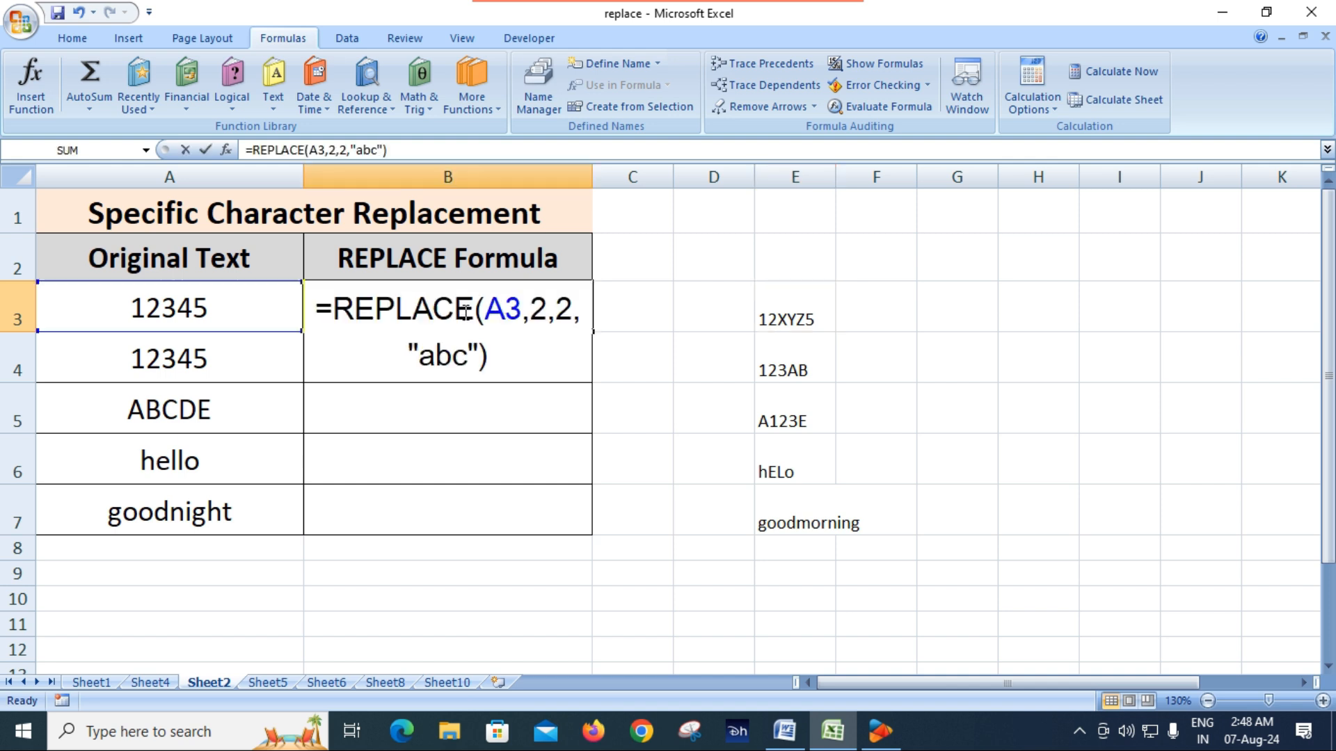
pyautogui.click(547, 311)
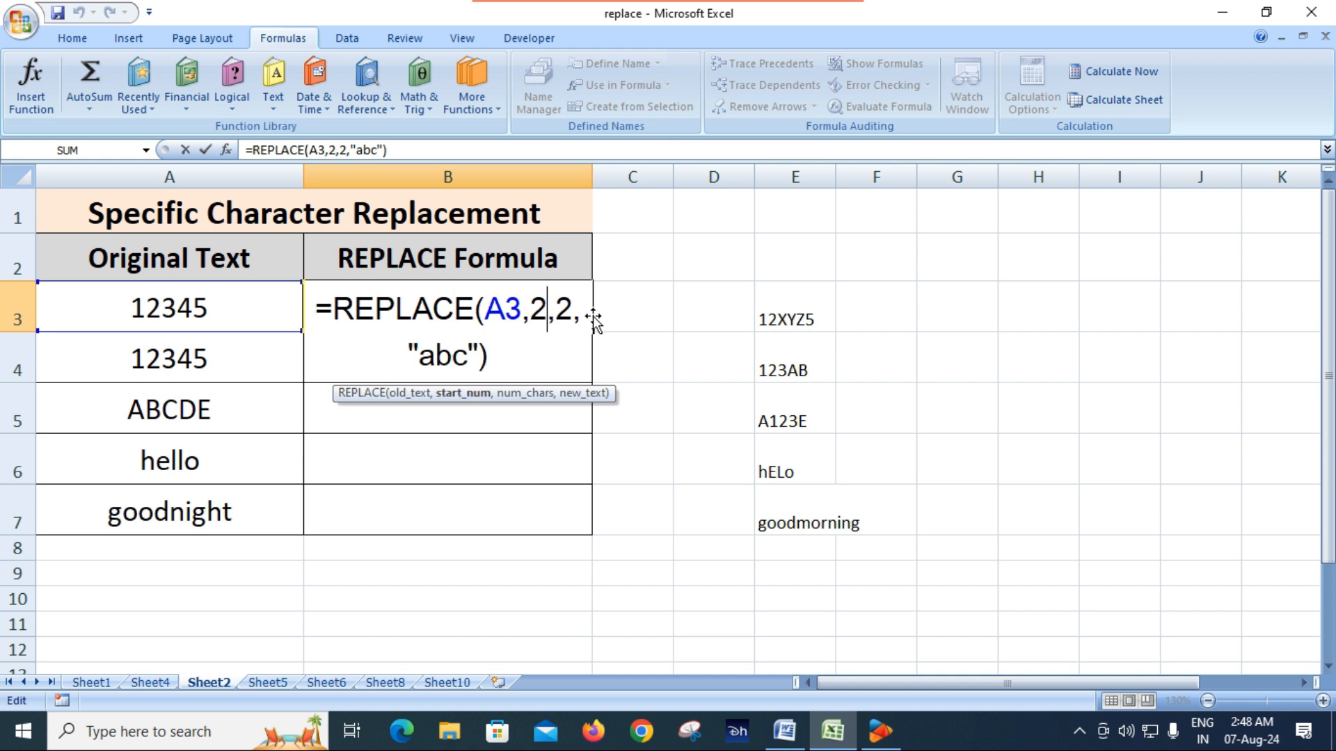
pyautogui.press('Return')
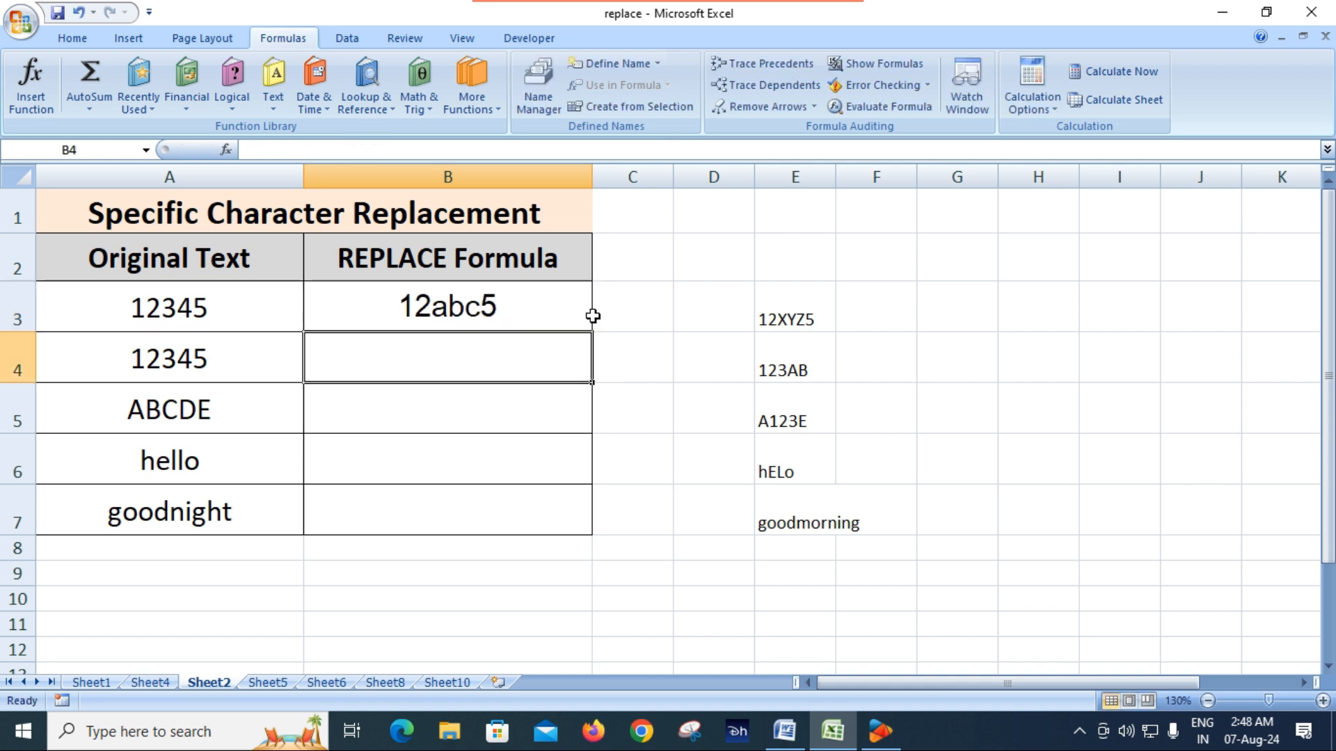
pyautogui.click(468, 312)
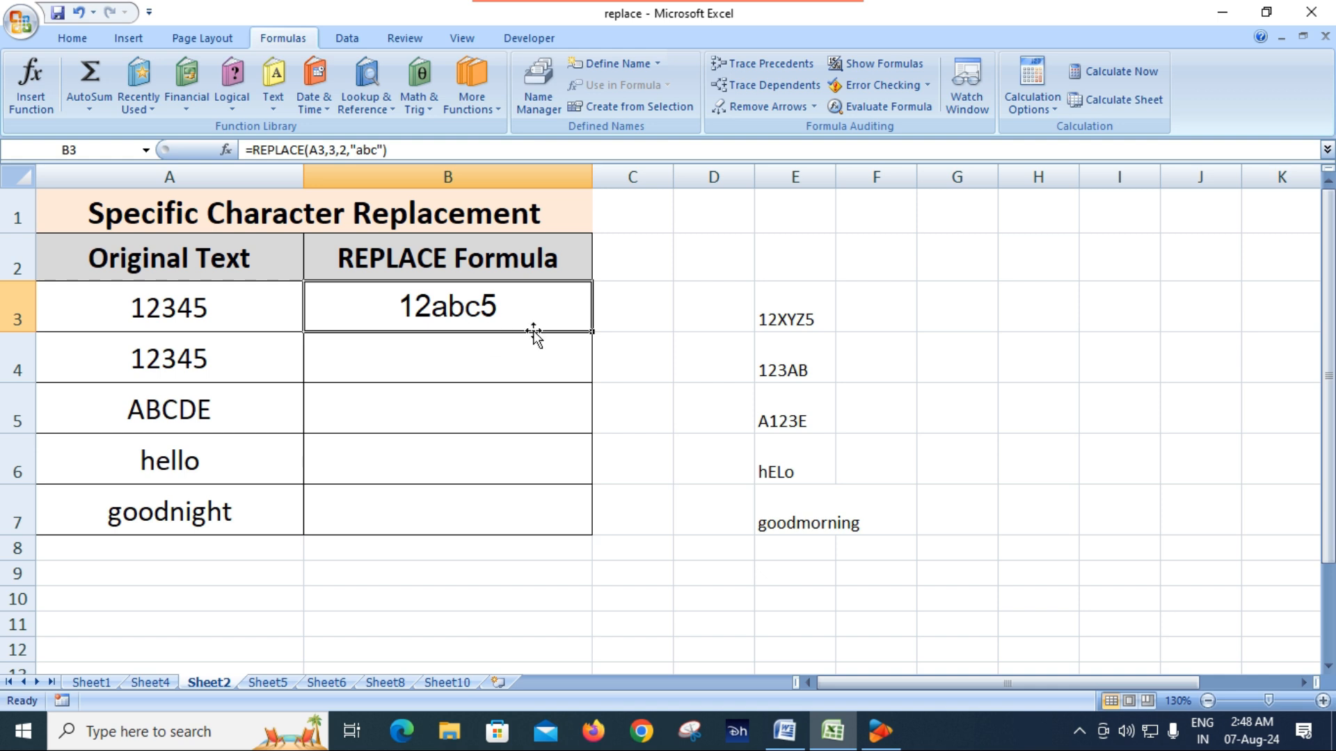
# Change the new text in B3's REPLACE formula to "XYZ", matching the sample in E3
pyautogui.click(795, 317)
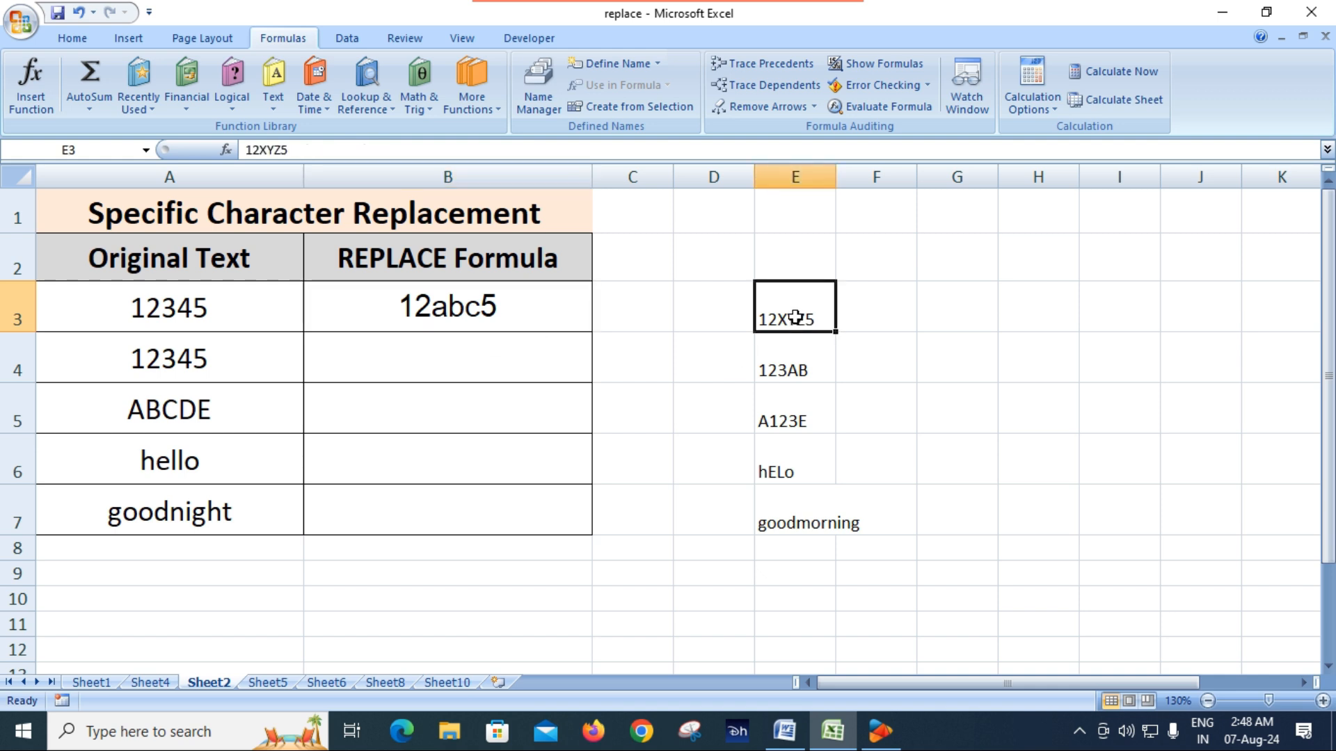
pyautogui.doubleClick(467, 306)
pyautogui.click(470, 362)
pyautogui.press('BackSpace')
pyautogui.press('BackSpace')
pyautogui.press('BackSpace')
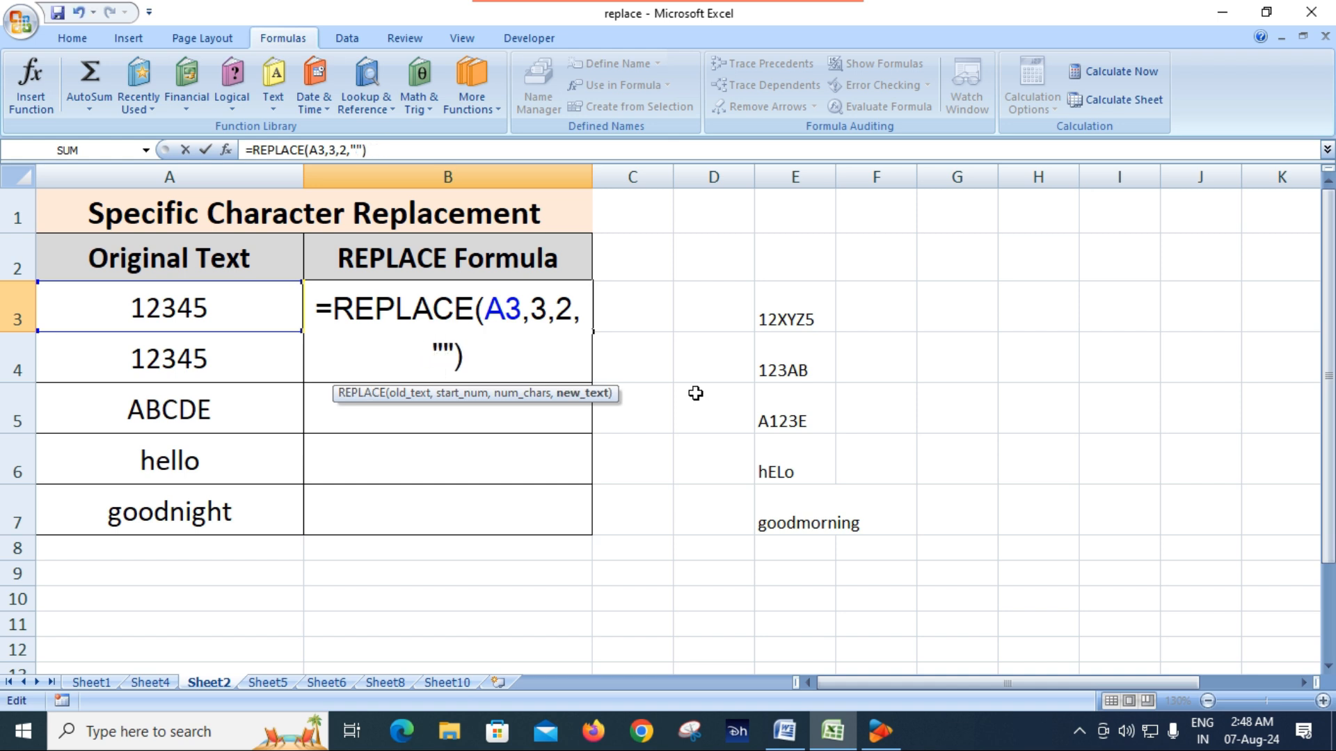
pyautogui.write('XYZ')
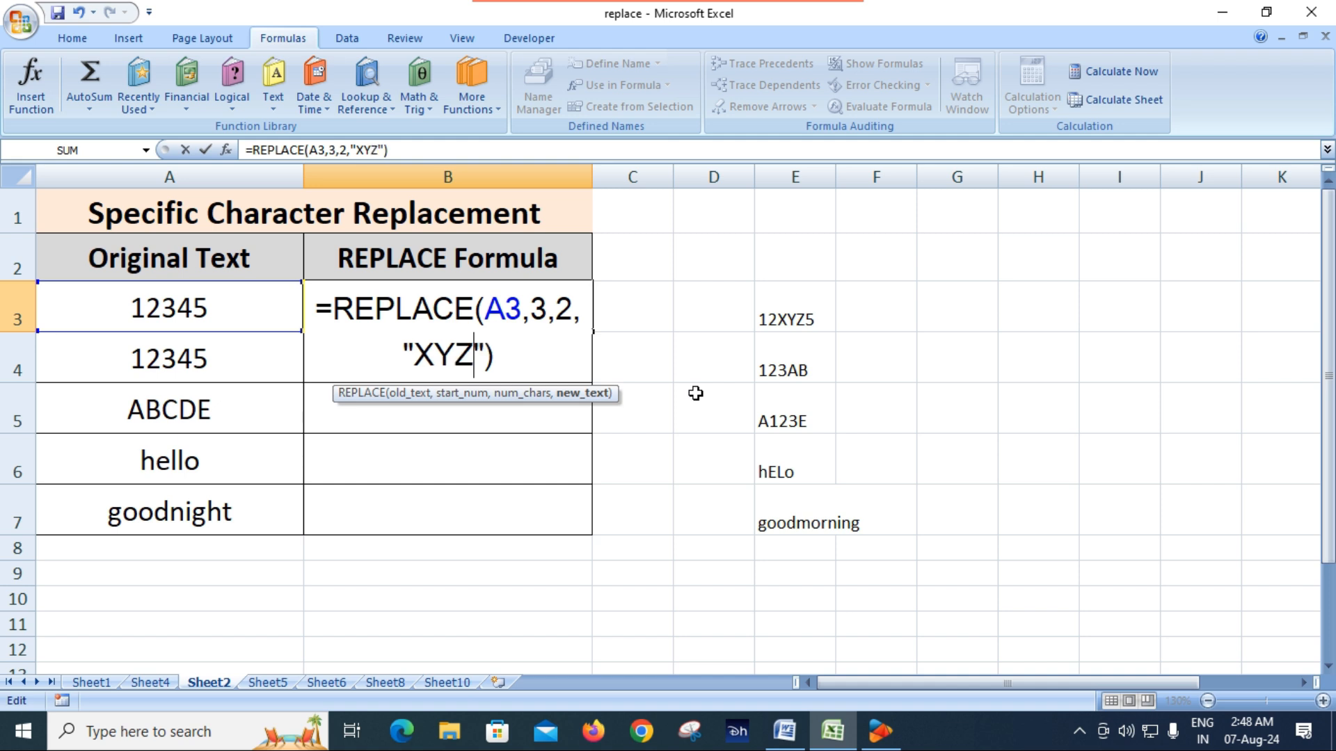
pyautogui.press('Return')
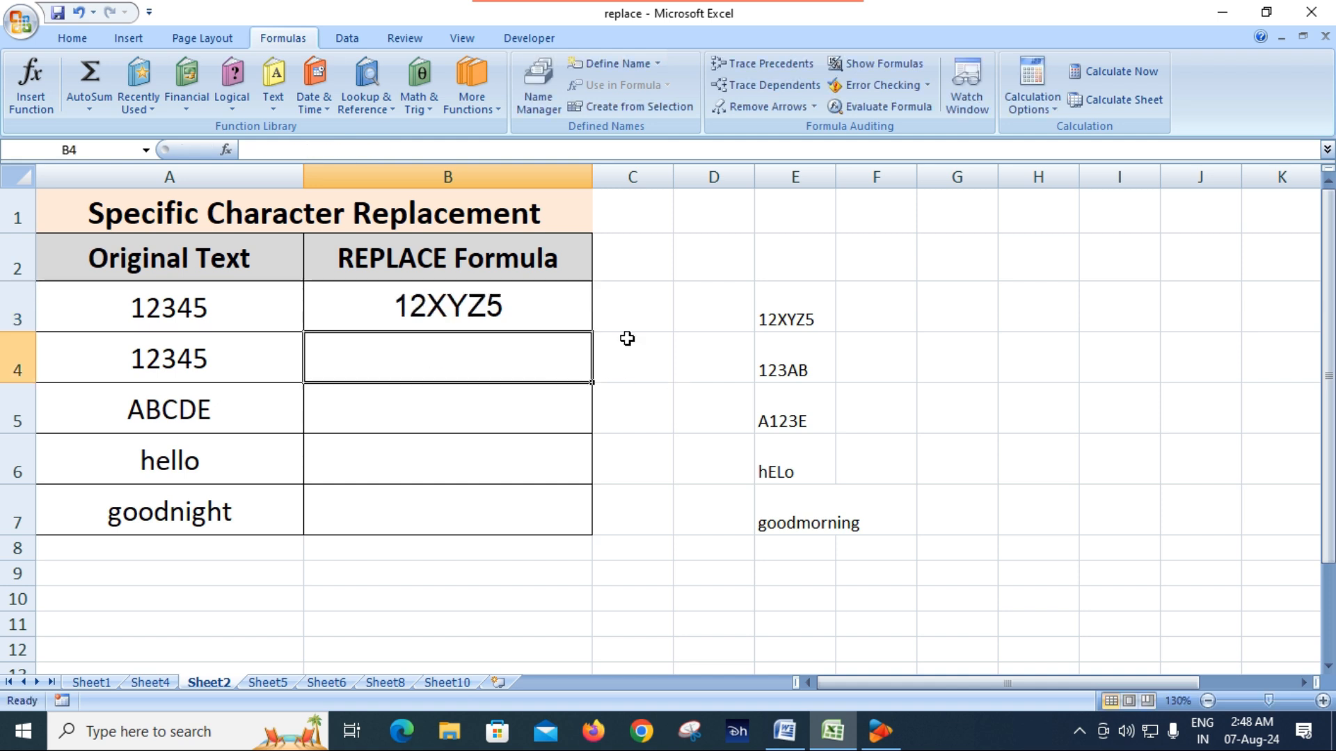
# Fill the B3 formula down to B4 and change the new text in B4 to "ABC"
pyautogui.click(785, 327)
pyautogui.click(495, 324)
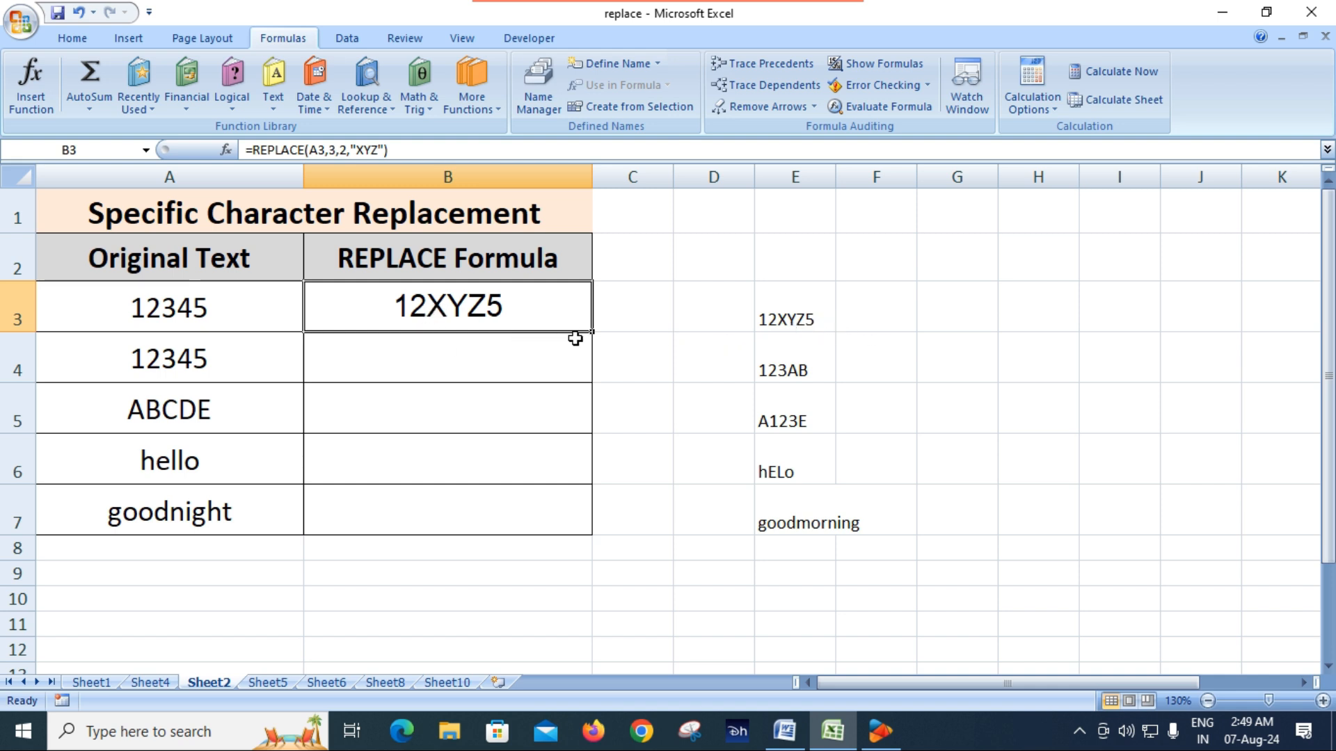
pyautogui.moveTo(590, 332); pyautogui.dragTo(591, 379)
pyautogui.doubleClick(471, 356)
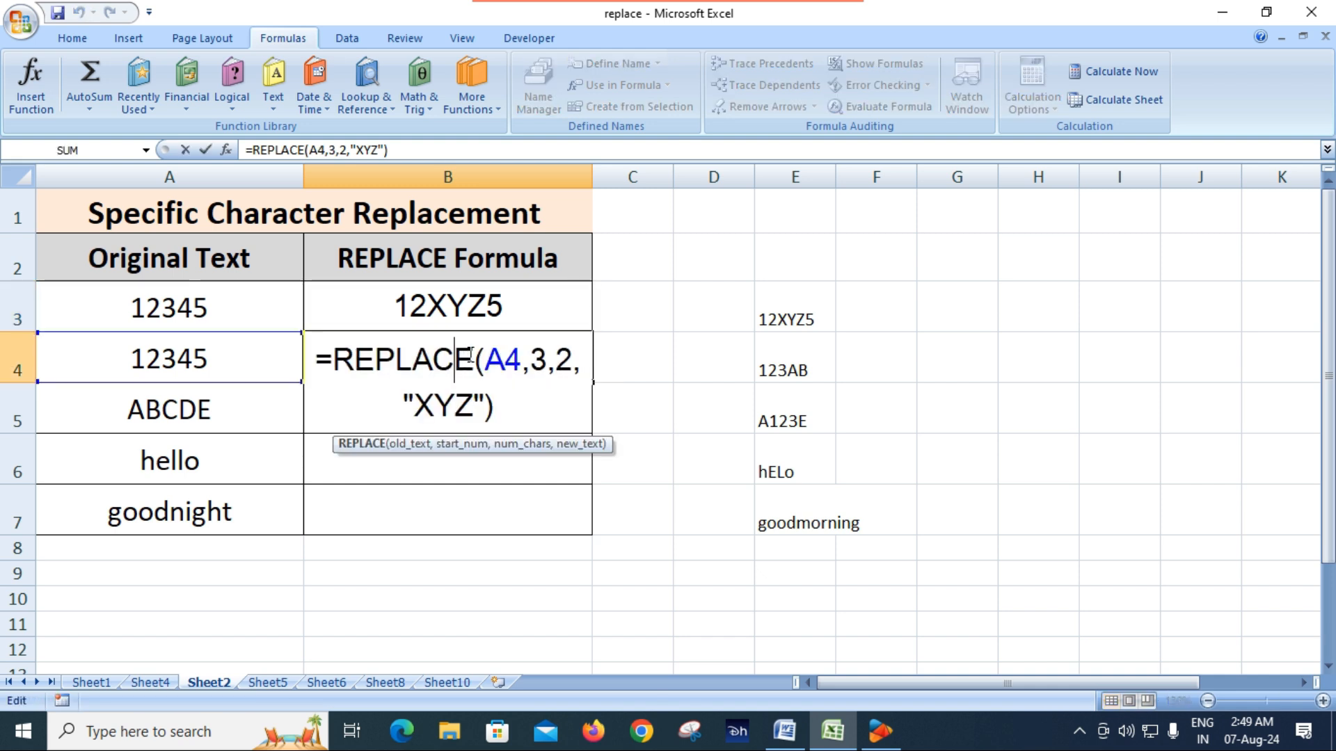
pyautogui.moveTo(472, 407); pyautogui.dragTo(419, 405)
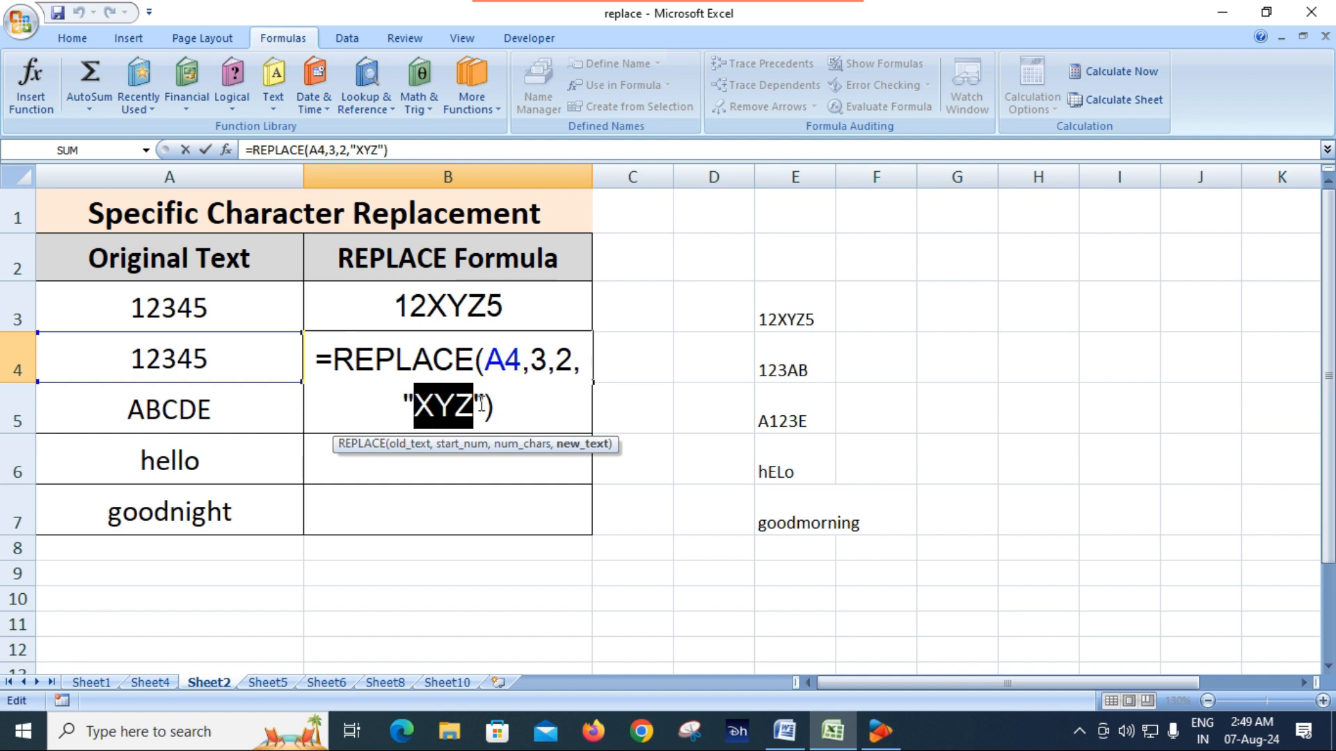
pyautogui.write('ABC')
pyautogui.press('Return')
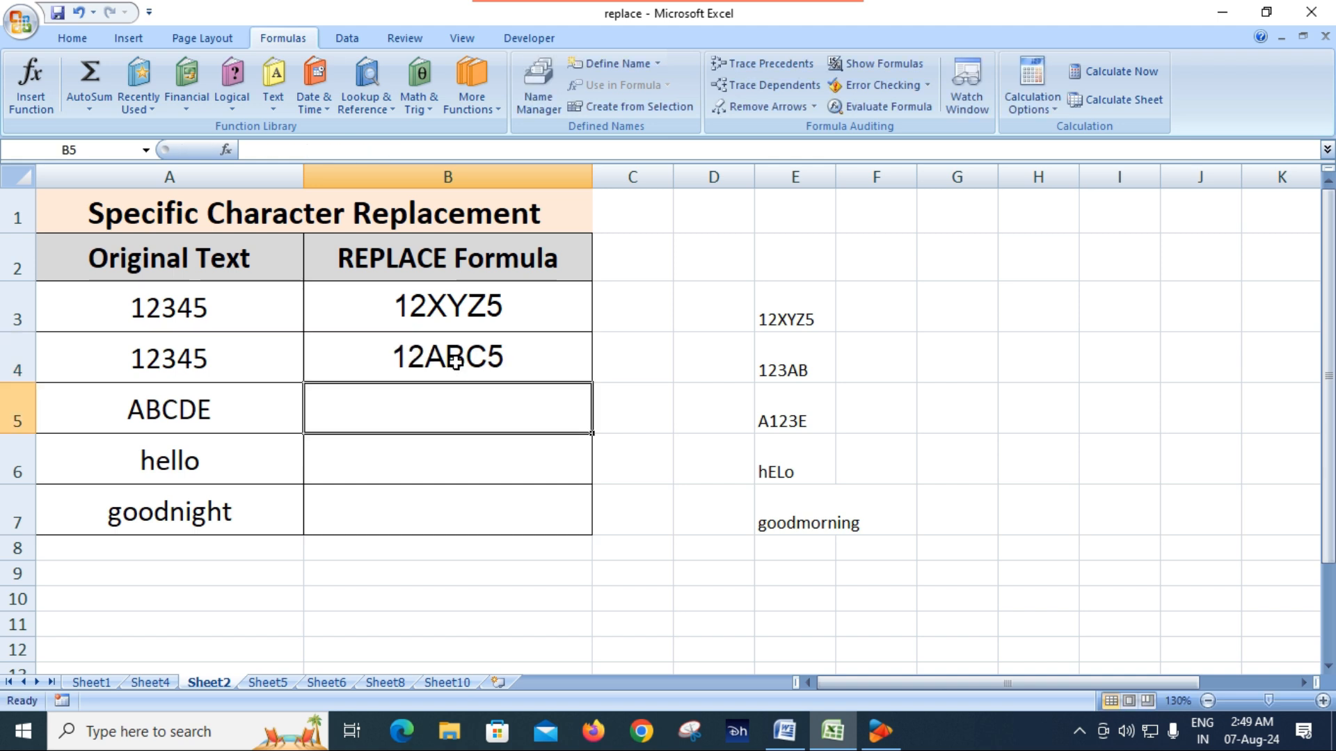
# Check the sample in E4 and set the start number in B4's REPLACE formula to 4
pyautogui.click(797, 368)
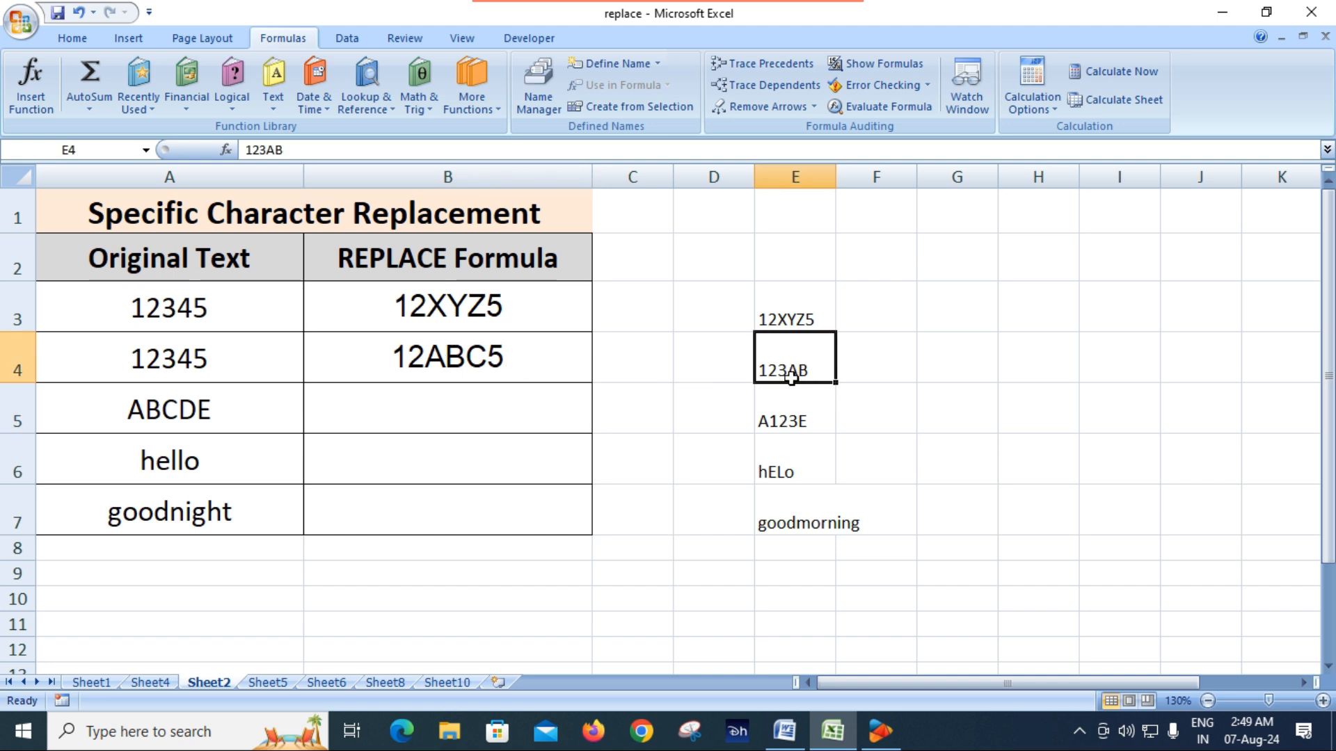
pyautogui.doubleClick(473, 357)
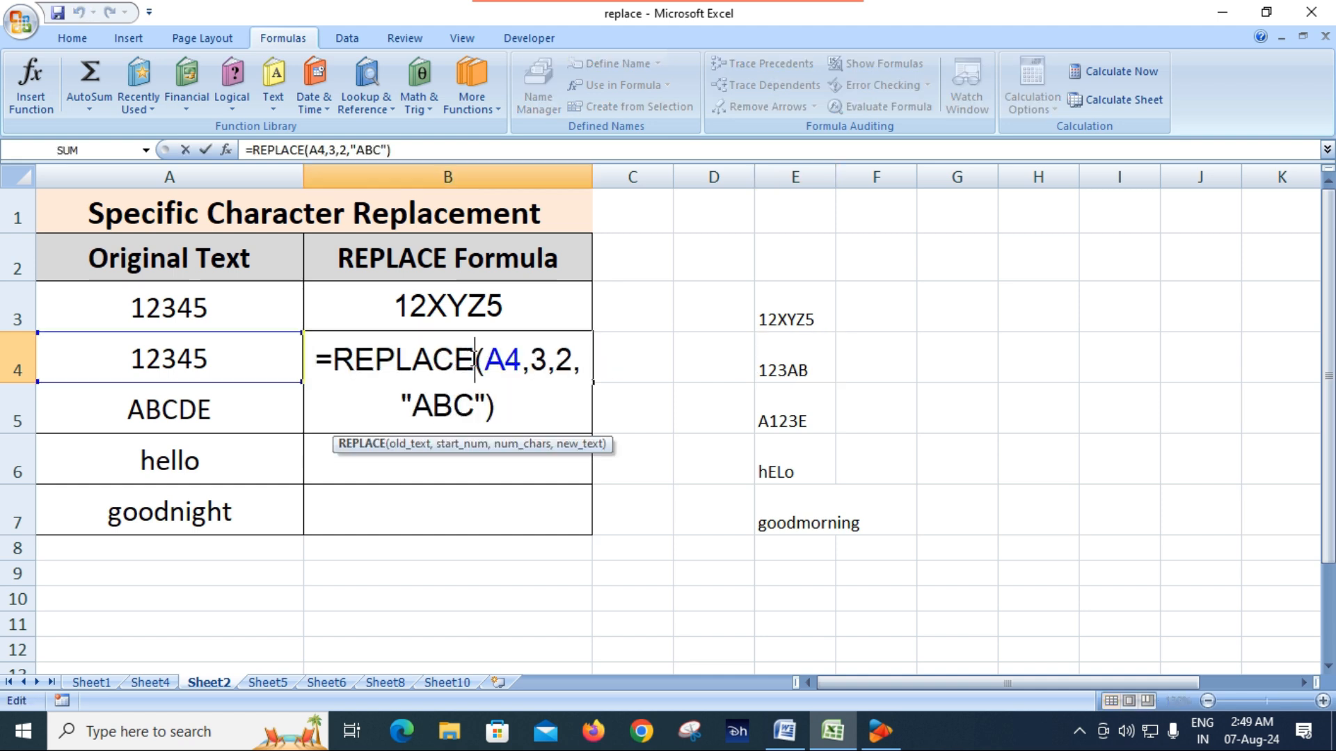
pyautogui.click(546, 372)
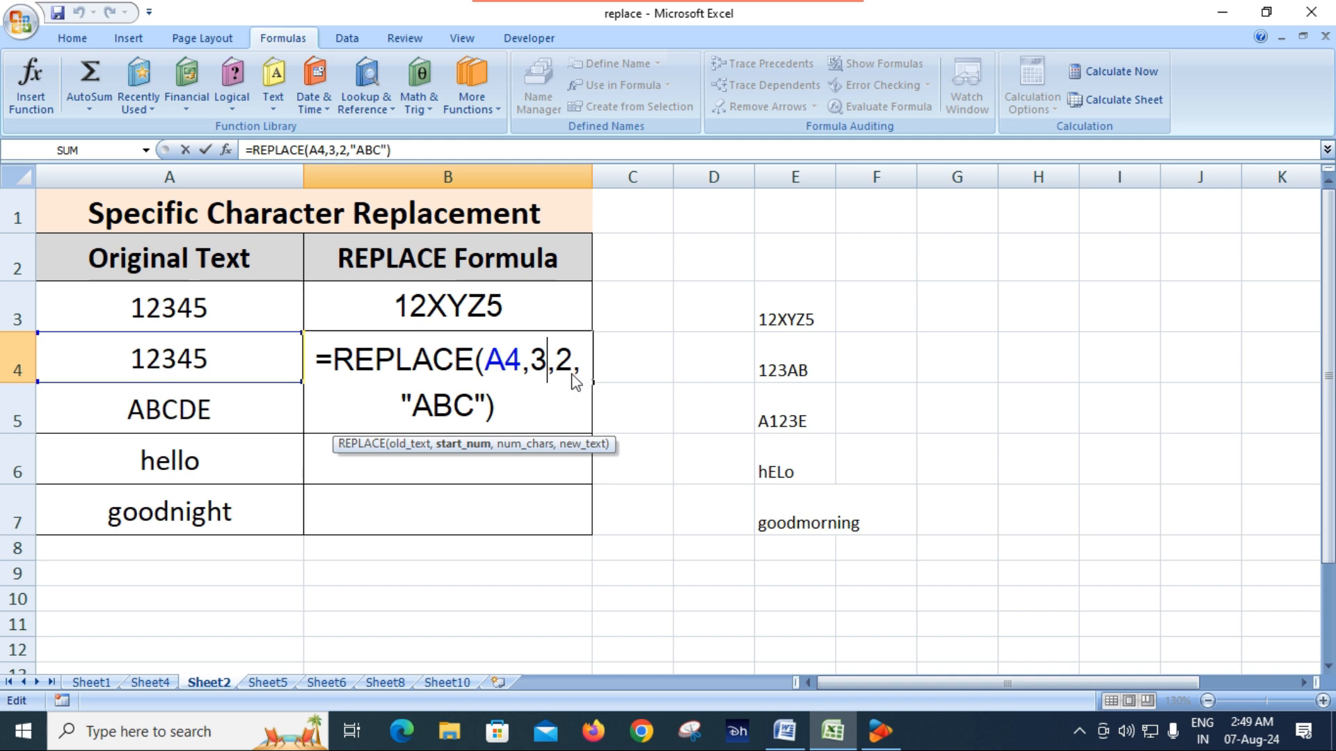
pyautogui.press('BackSpace')
pyautogui.write('4')
pyautogui.press('Return')
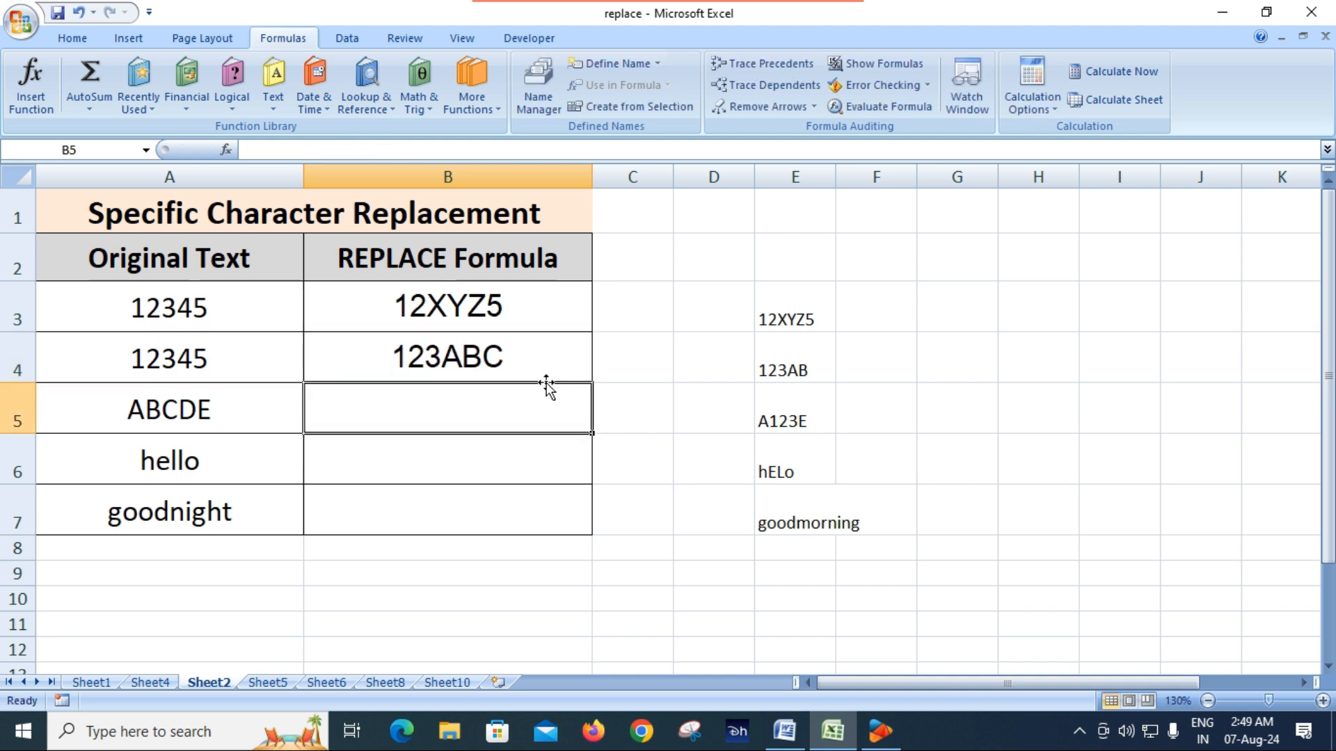
# Set the number of characters to replace in B4's formula to 1
pyautogui.doubleClick(462, 358)
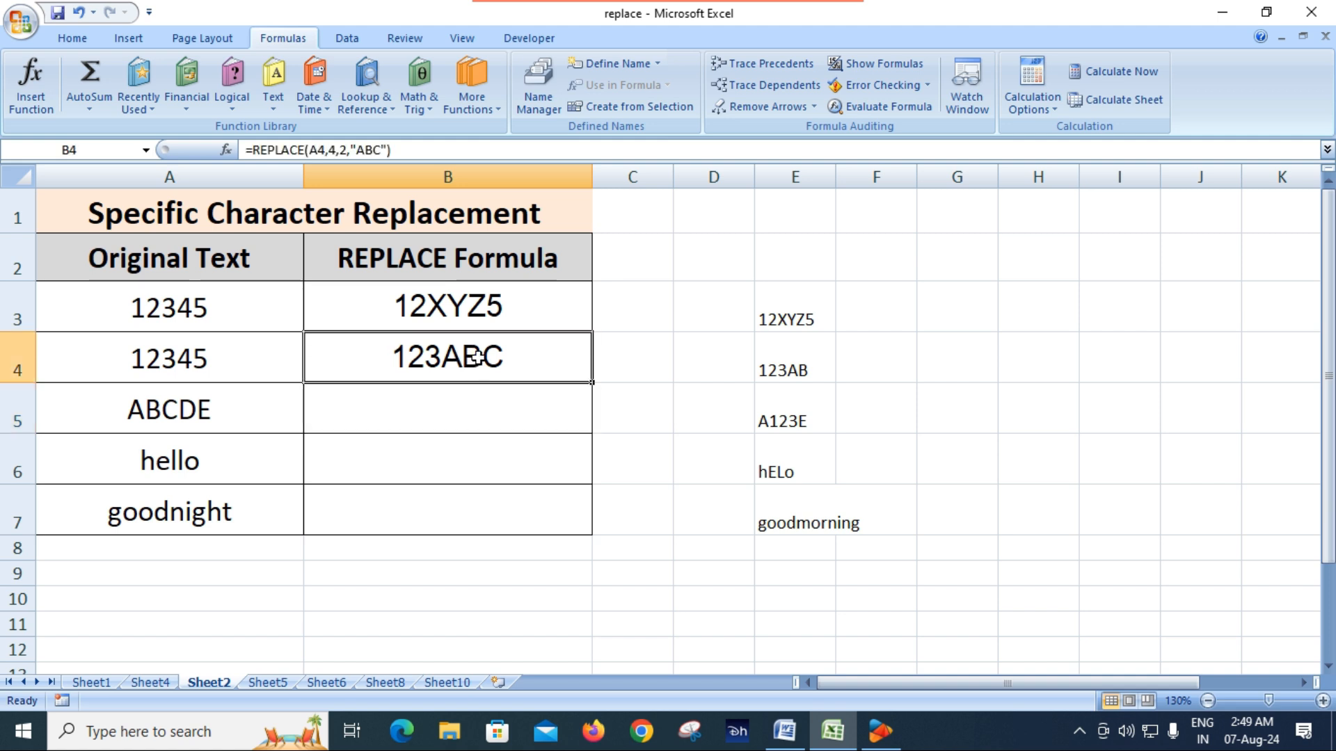
pyautogui.click(565, 360)
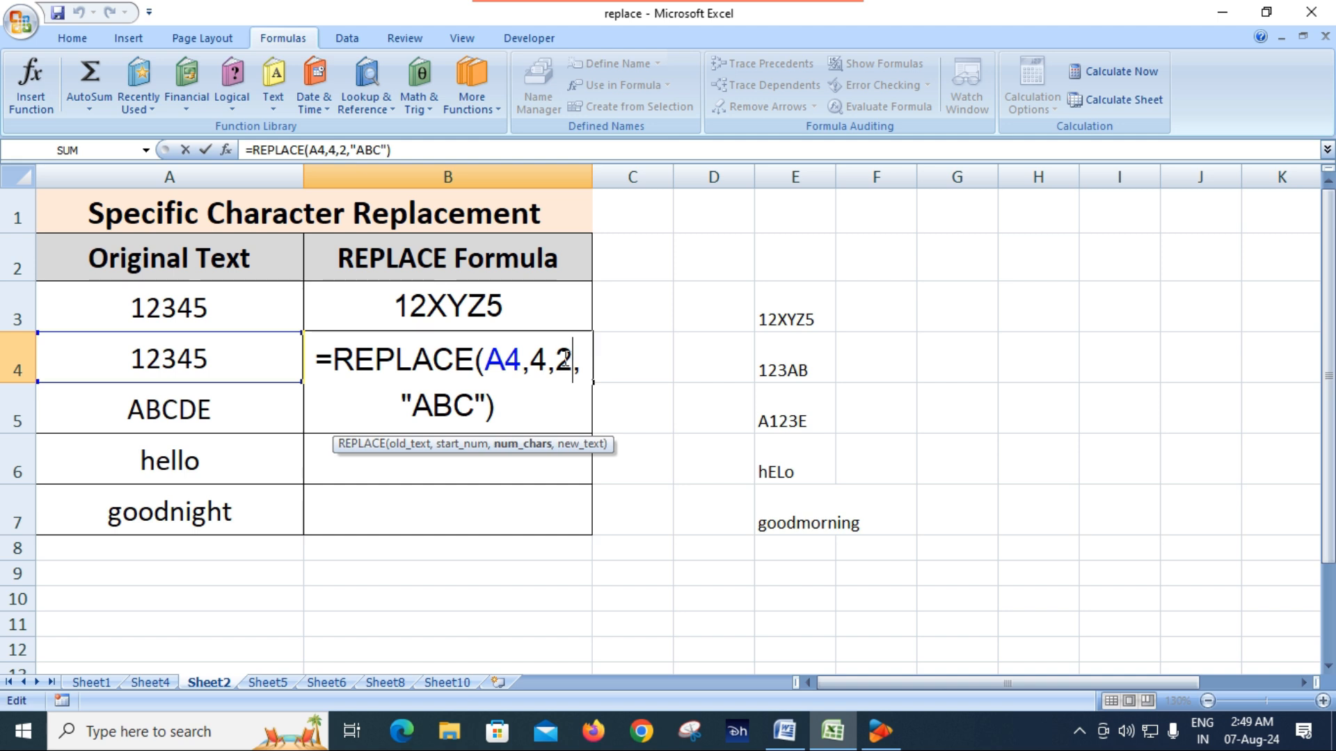
pyautogui.press('BackSpace')
pyautogui.write('1')
pyautogui.press('Return')
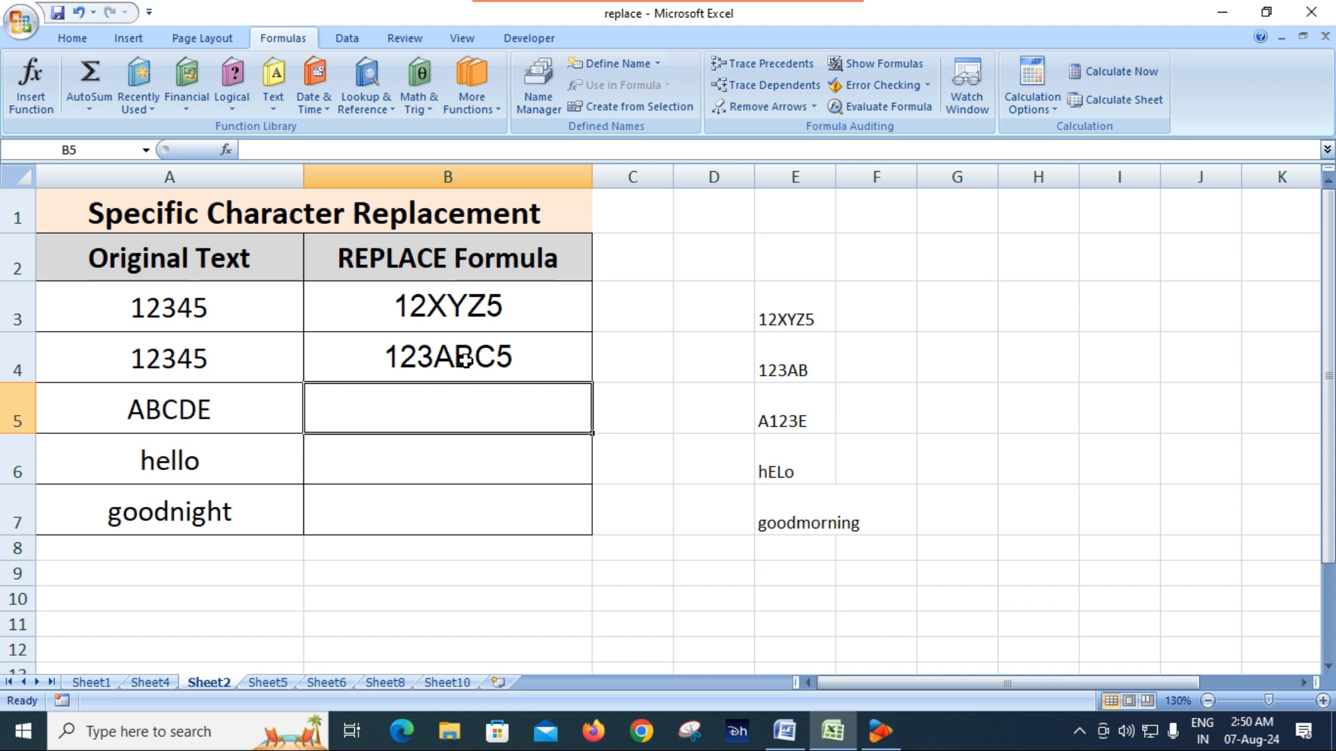
# Shorten the new text in B4's REPLACE formula to "AB" and set its number of characters to 2
pyautogui.doubleClick(498, 354)
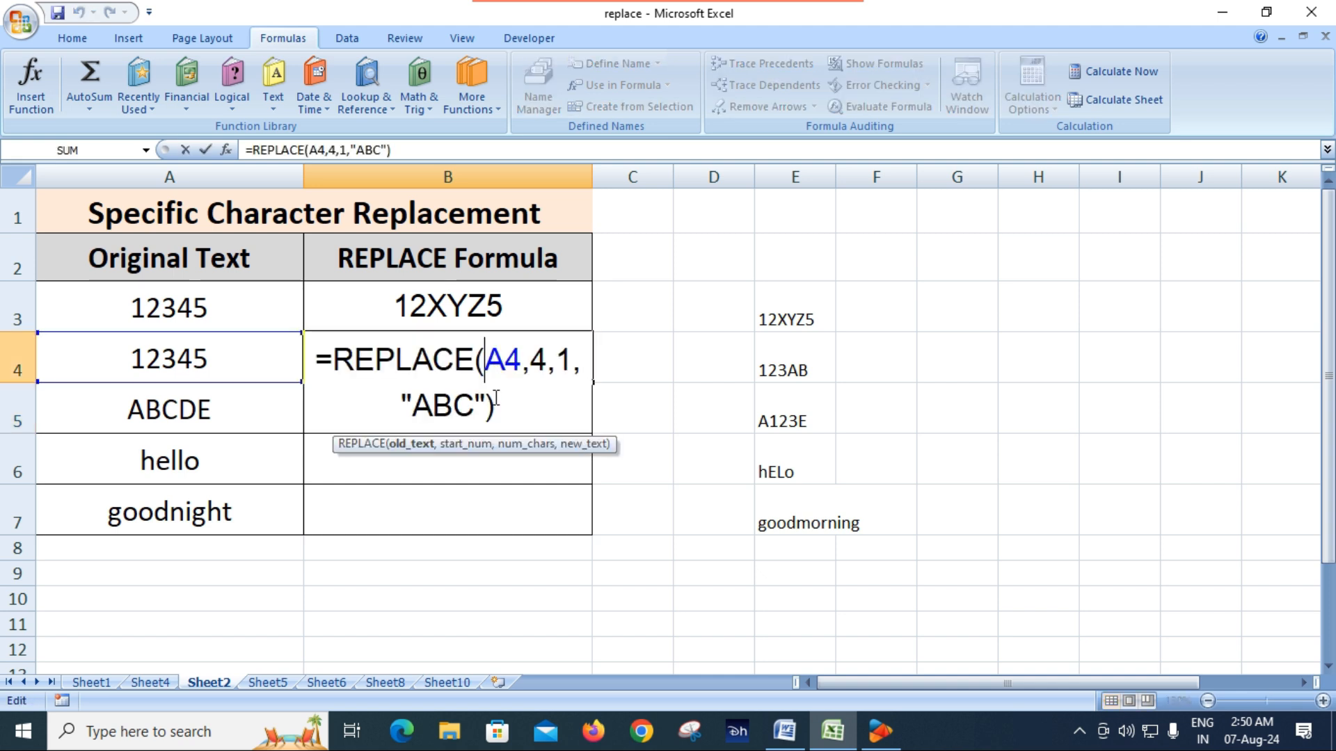
pyautogui.click(472, 405)
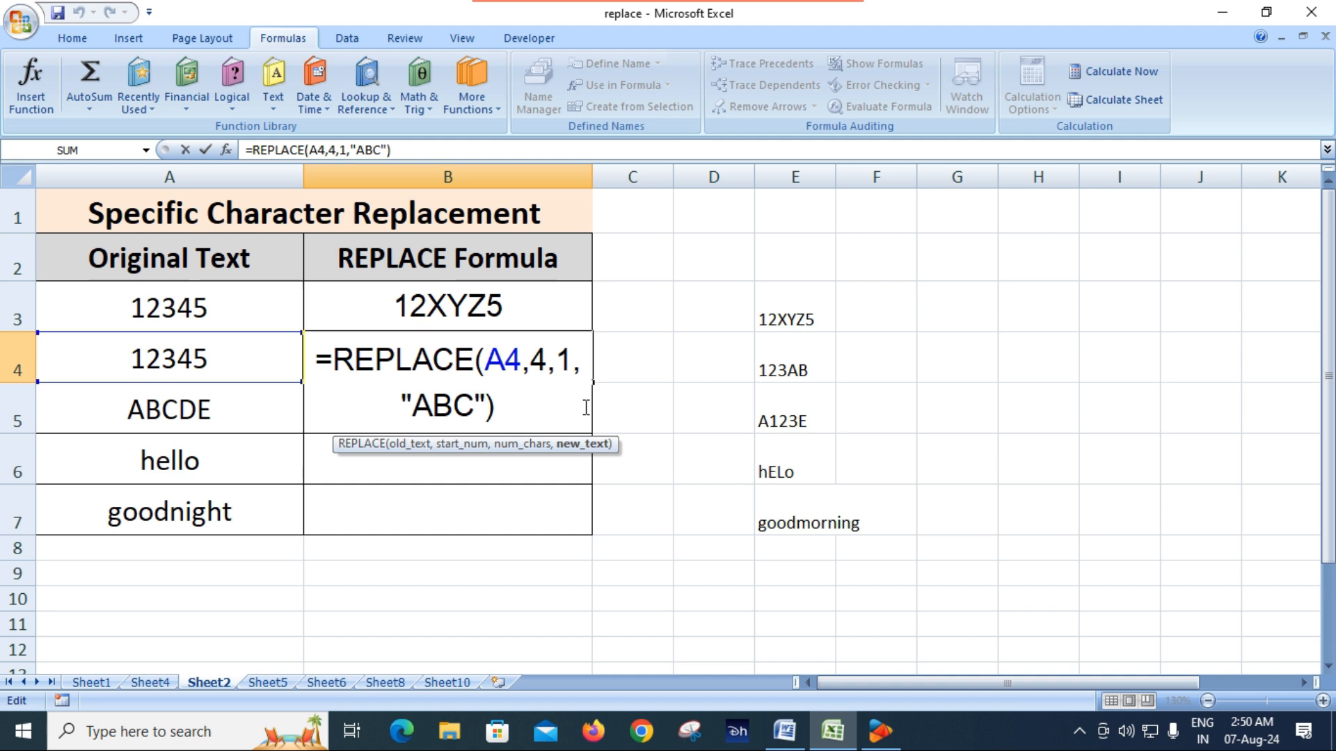
pyautogui.press('BackSpace')
pyautogui.click(567, 357)
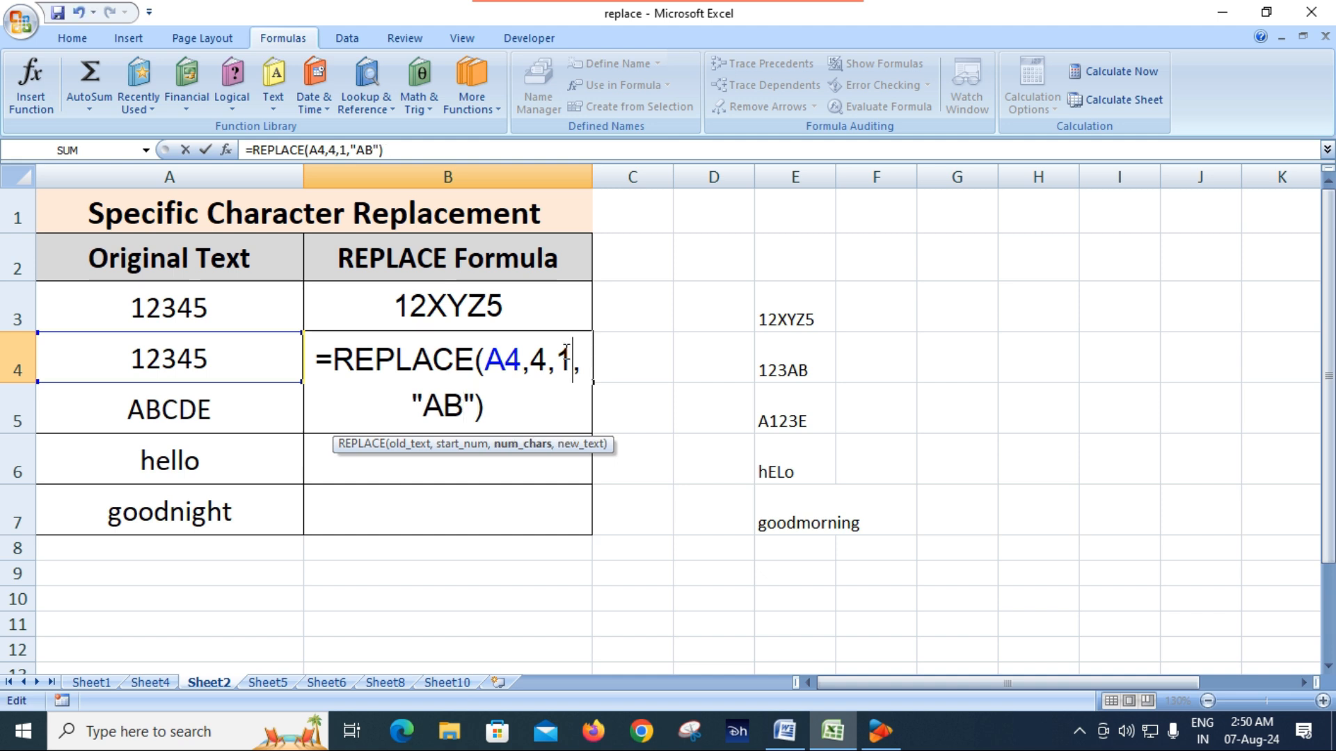
pyautogui.press('BackSpace')
pyautogui.write('2')
pyautogui.press('Return')
pyautogui.click(468, 361)
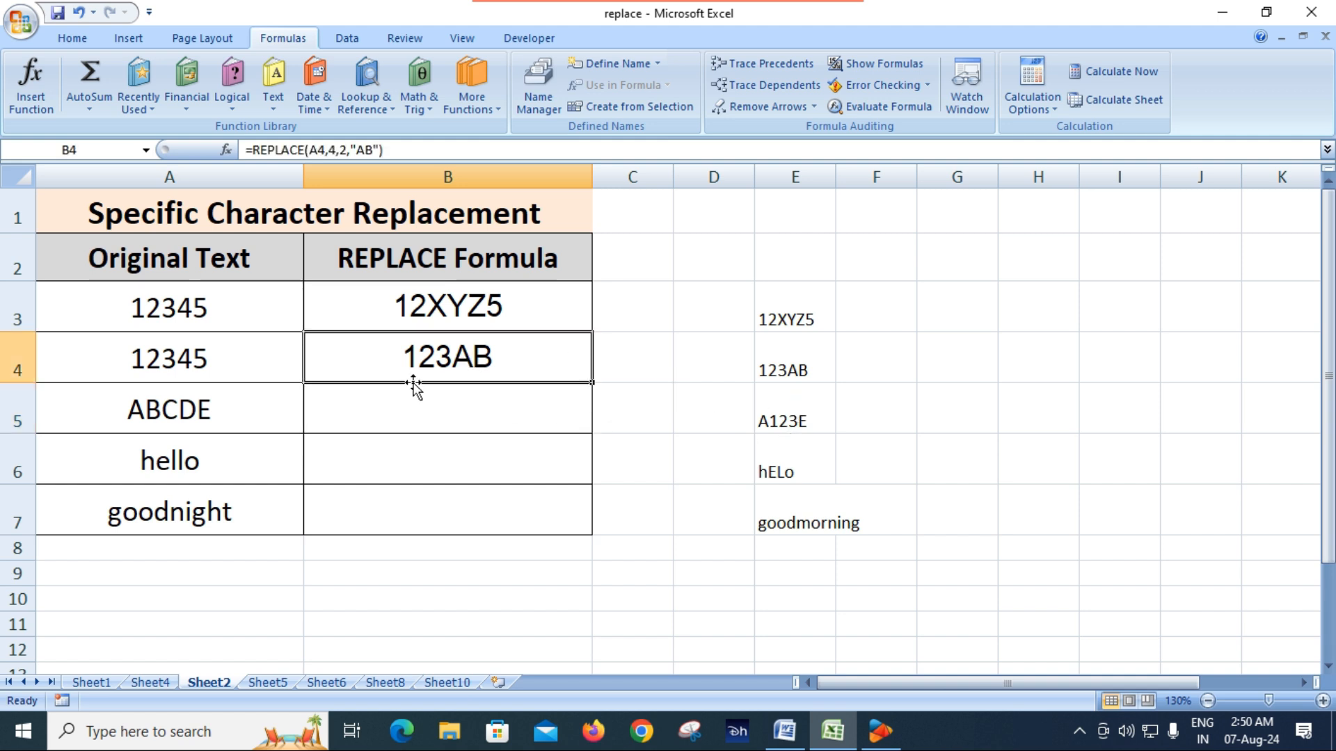
pyautogui.click(449, 304)
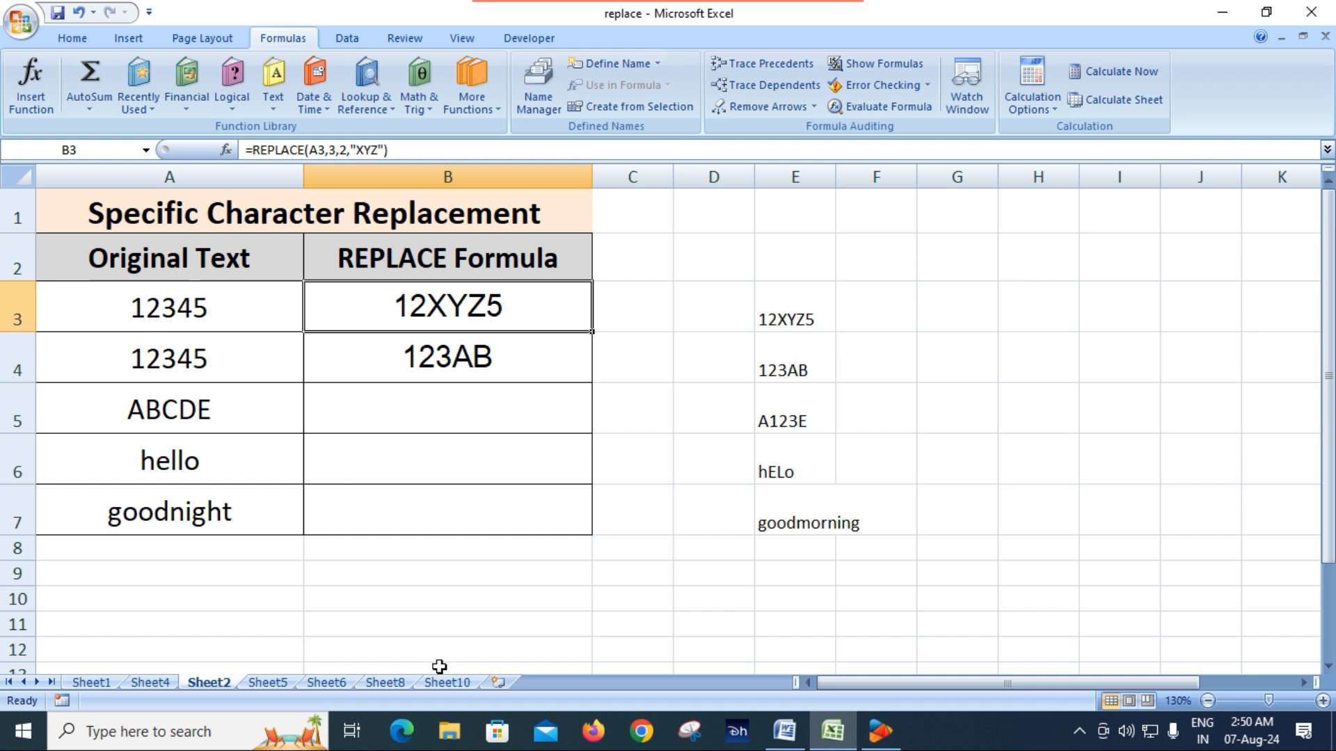
# Look over Sheet10 and Sheet2 and switch to Sheet5 with the Dynamic Updates table
pyautogui.click(458, 686)
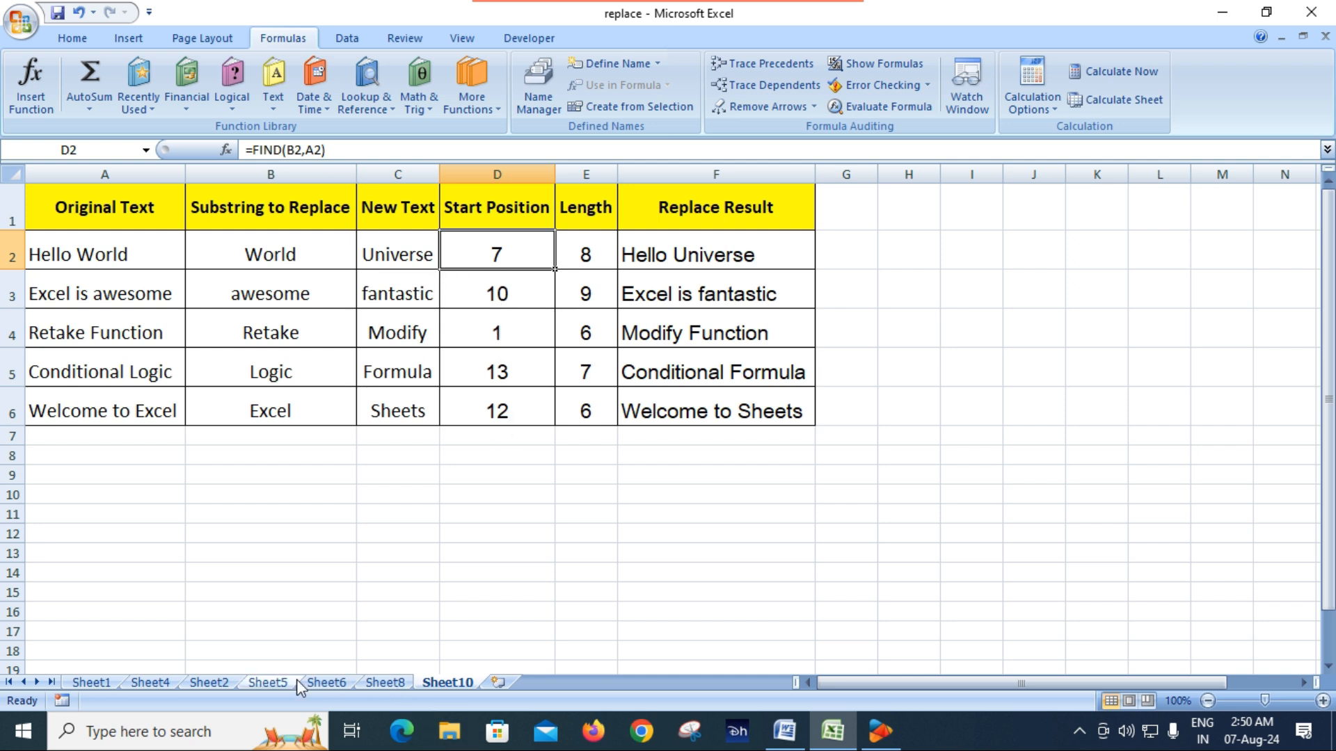
pyautogui.click(260, 682)
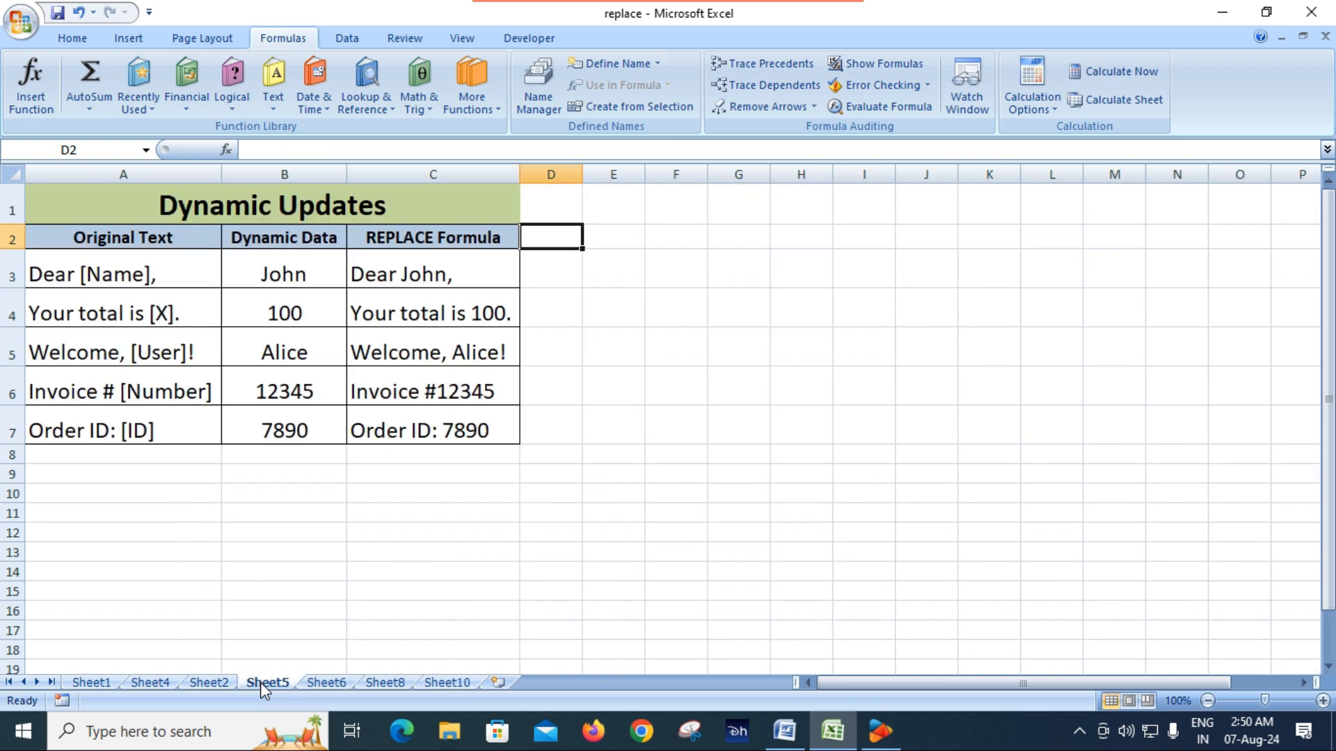
pyautogui.click(213, 686)
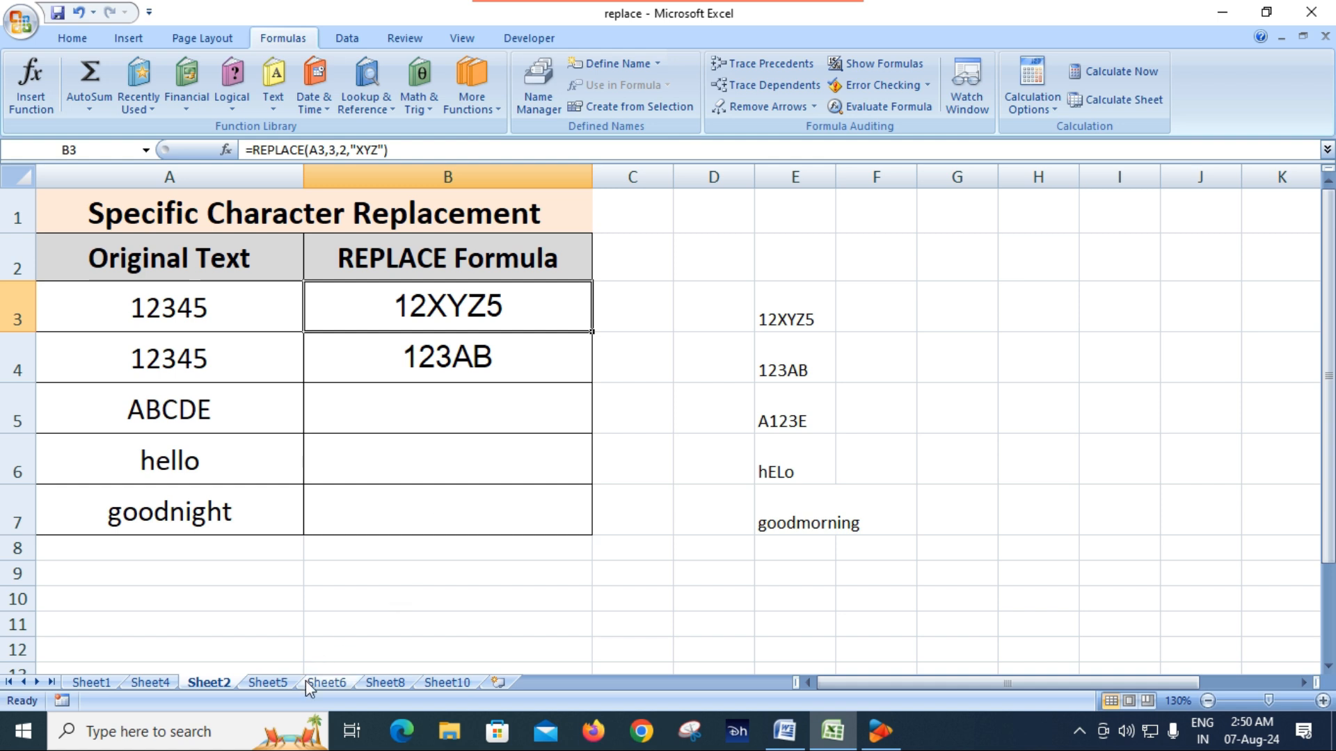
pyautogui.click(279, 686)
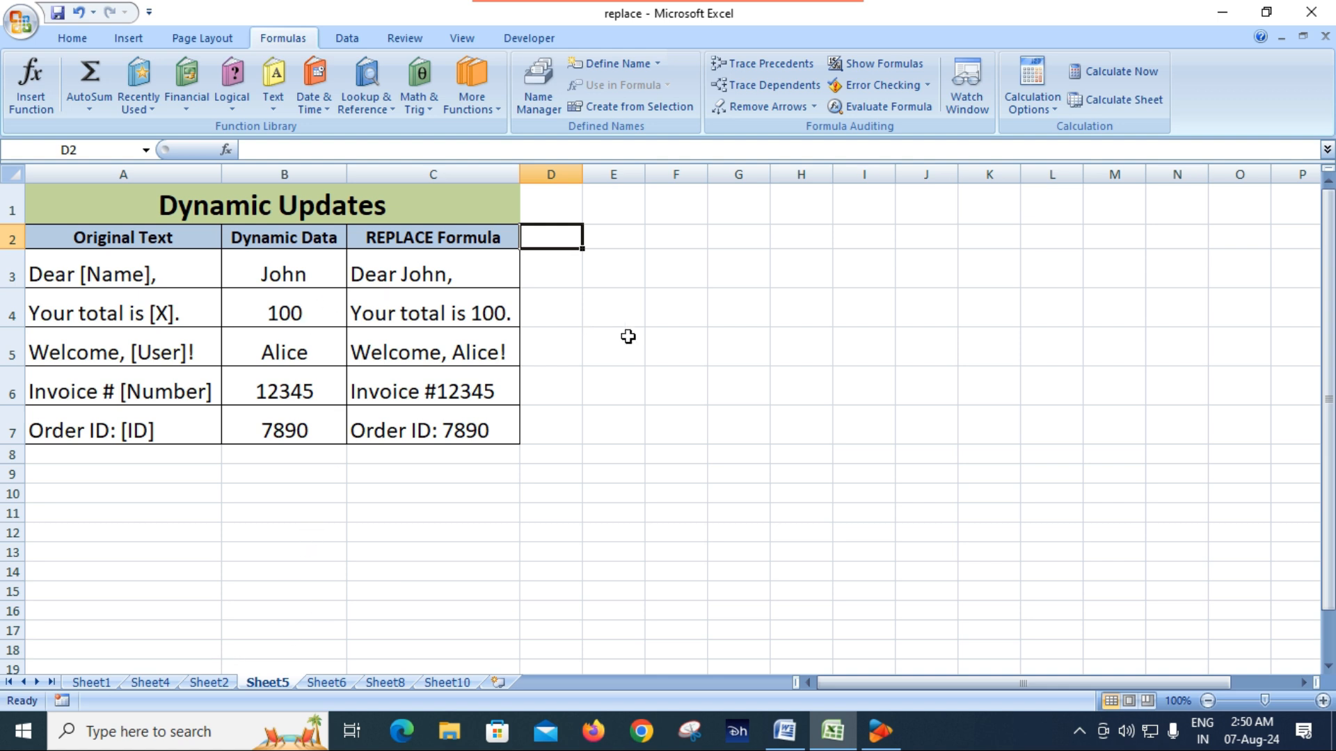
pyautogui.click(211, 684)
pyautogui.click(264, 682)
pyautogui.click(688, 512)
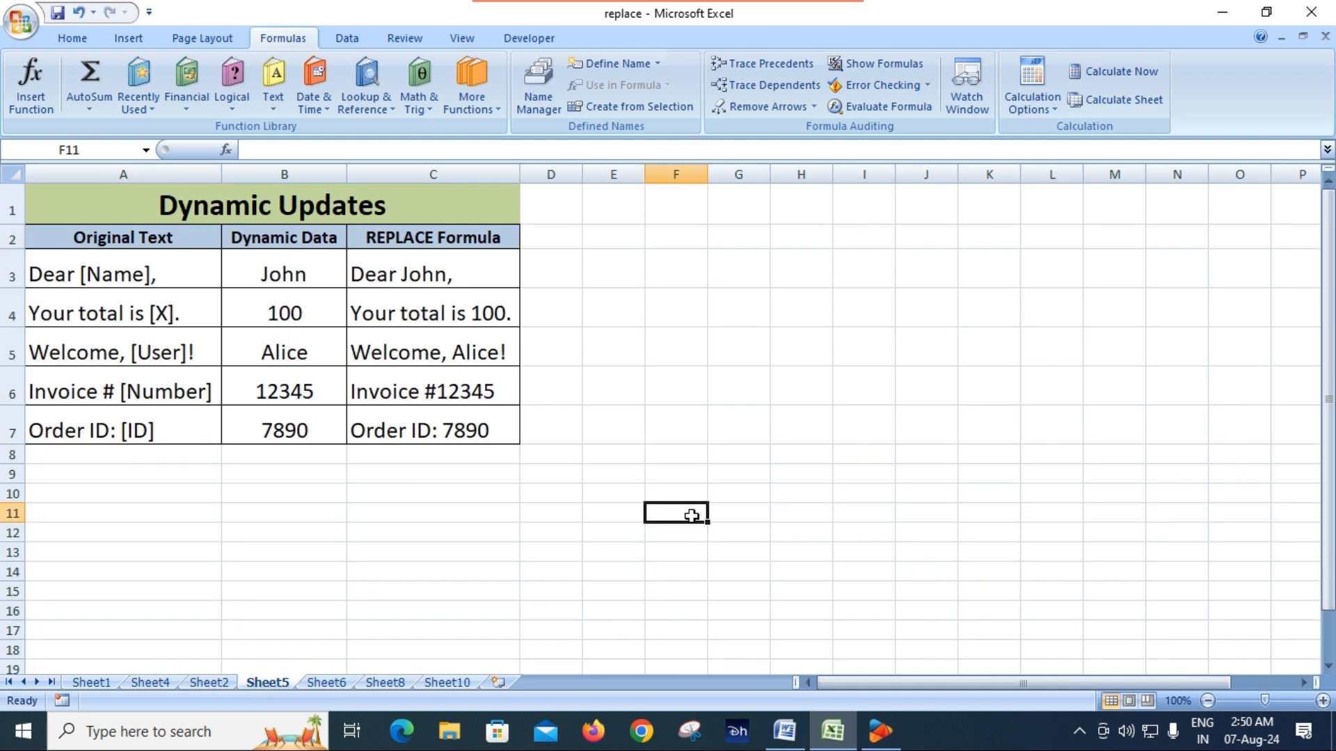
# Compare the bracketed placeholders in the Original Text column with the Dynamic Data values in rows 3 to 7
pyautogui.click(306, 271)
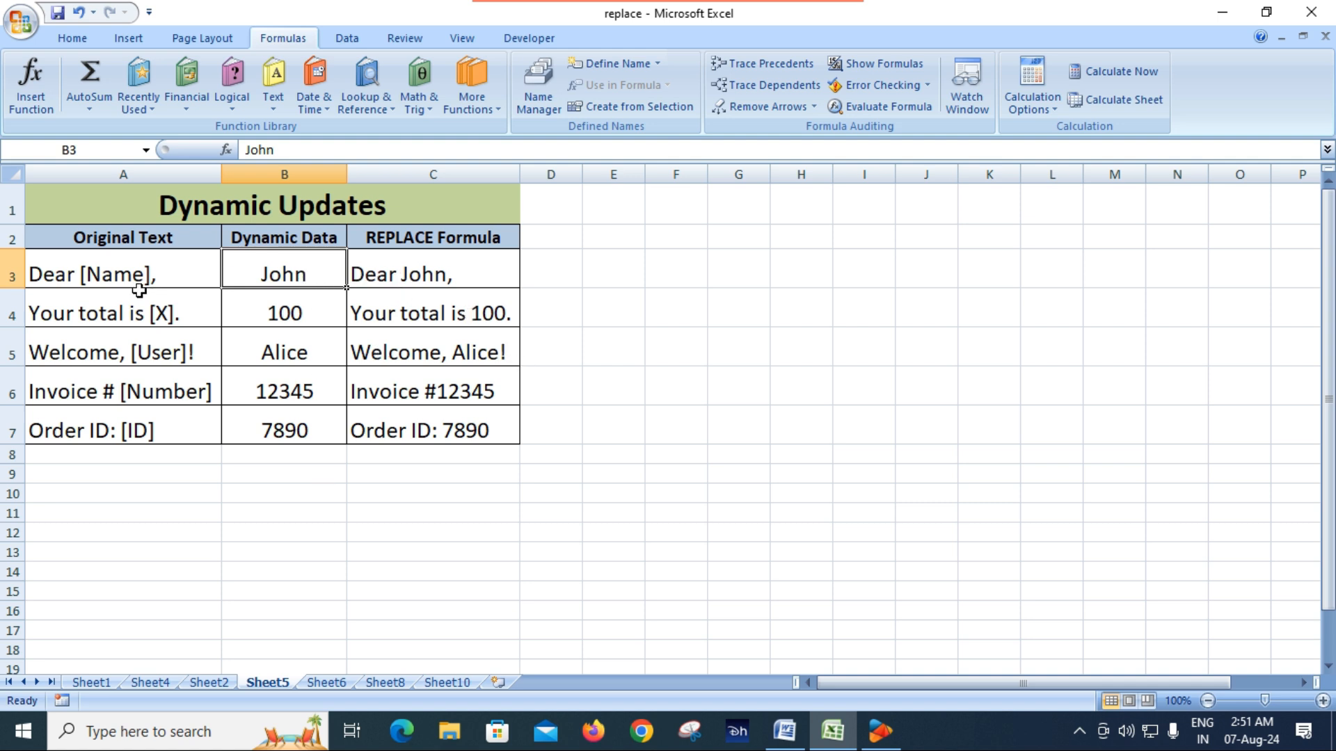
pyautogui.click(126, 274)
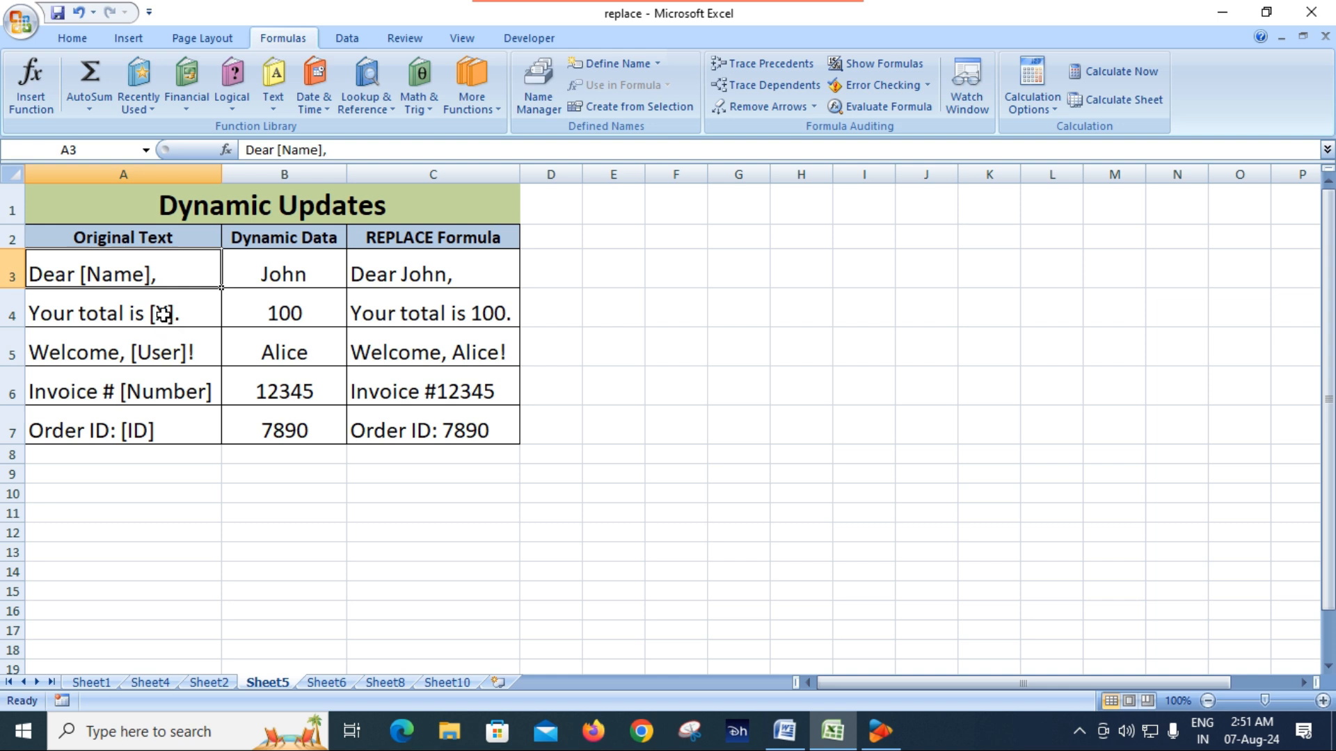
pyautogui.click(163, 313)
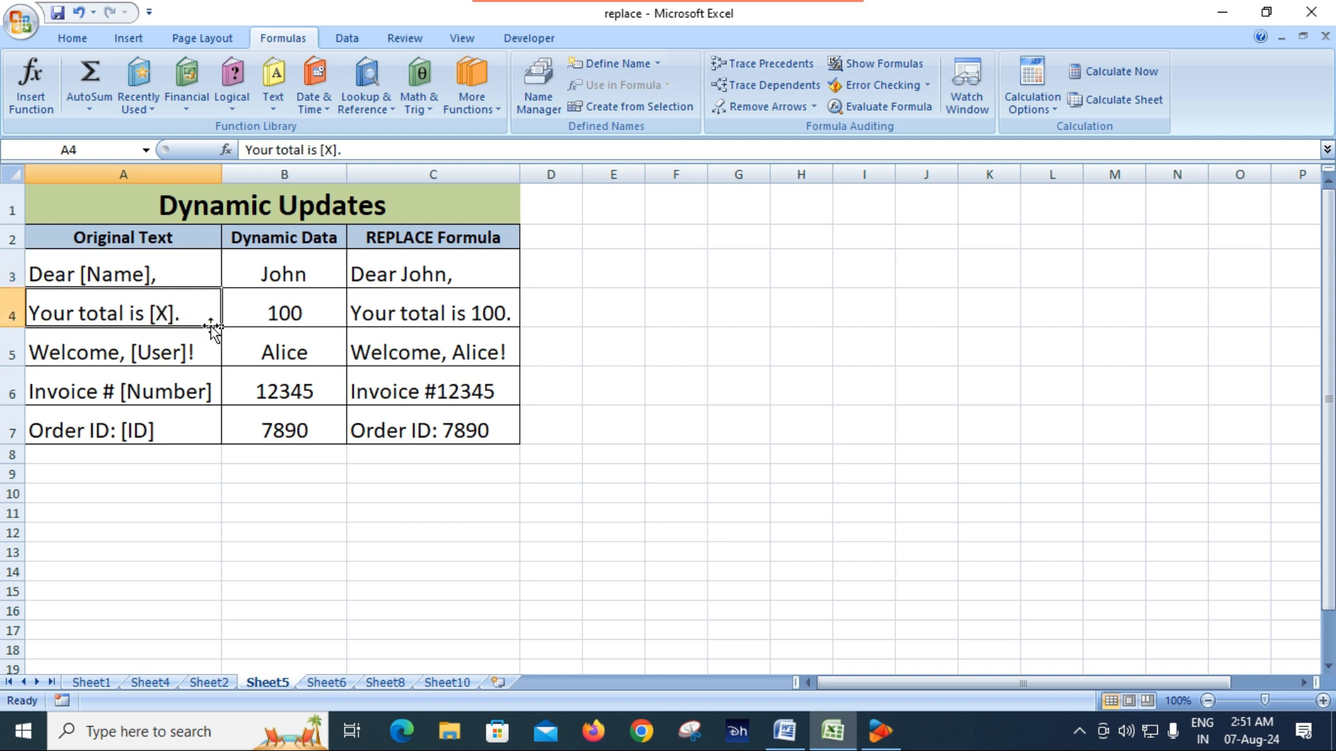
pyautogui.click(310, 311)
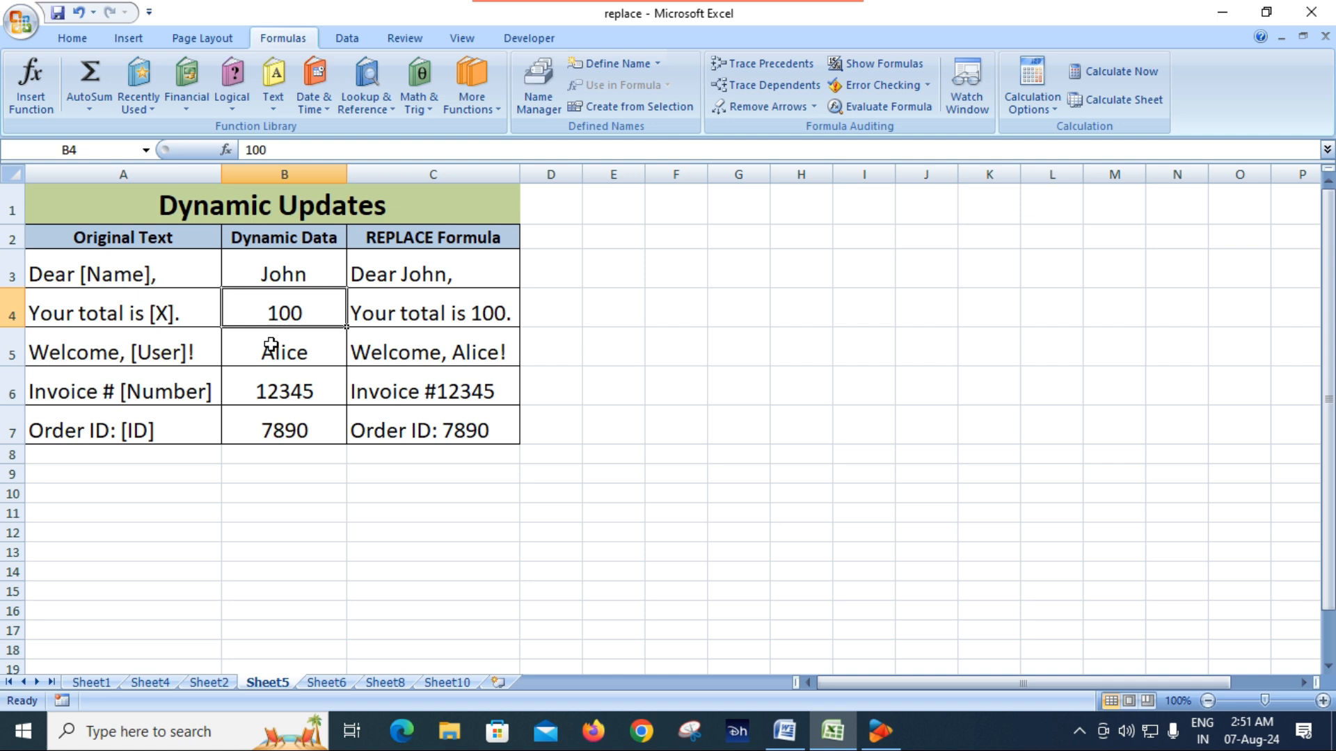
pyautogui.click(150, 357)
pyautogui.click(297, 359)
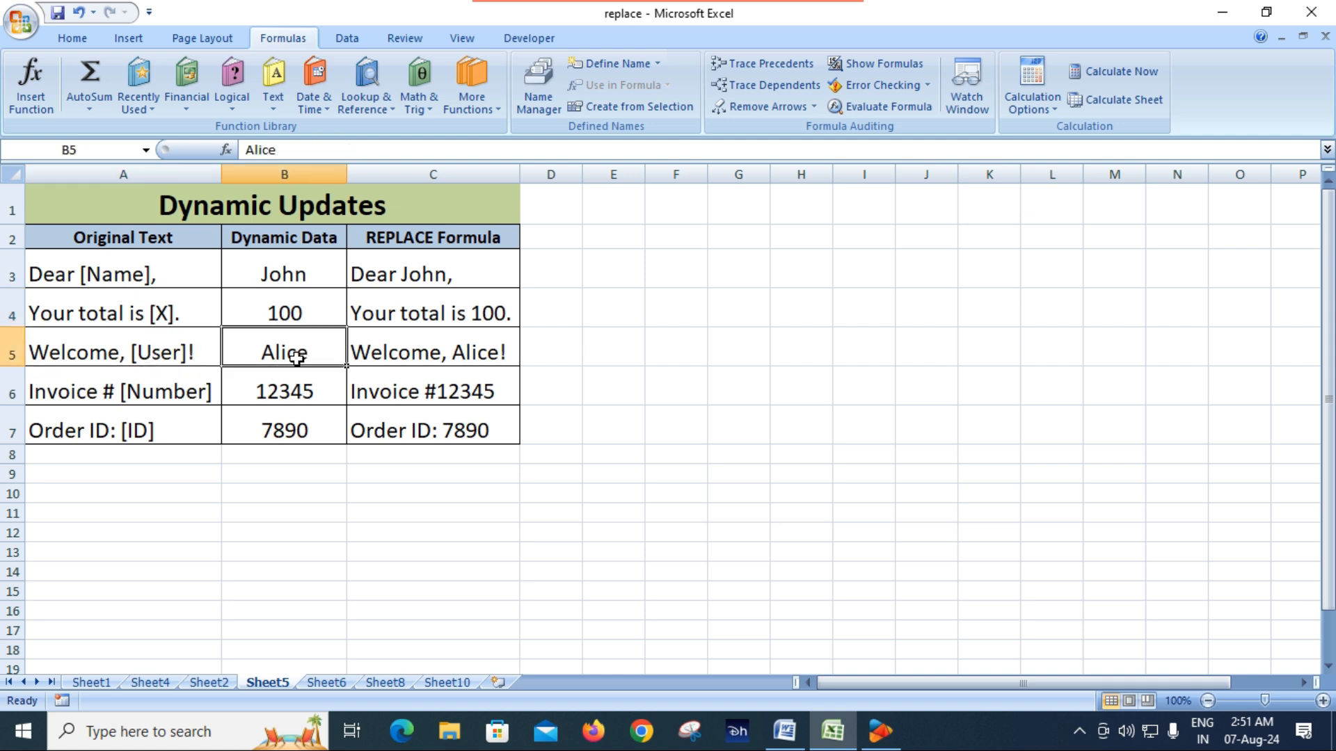
pyautogui.click(161, 403)
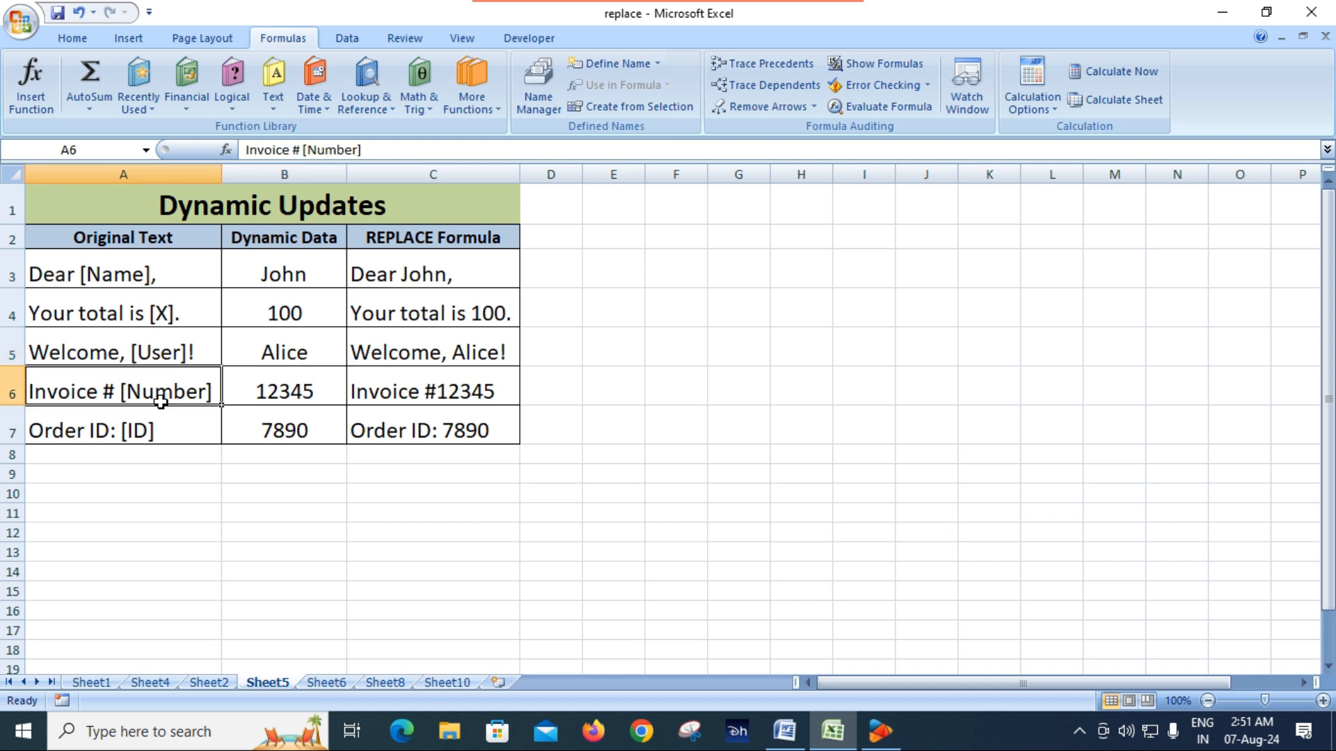
pyautogui.click(287, 398)
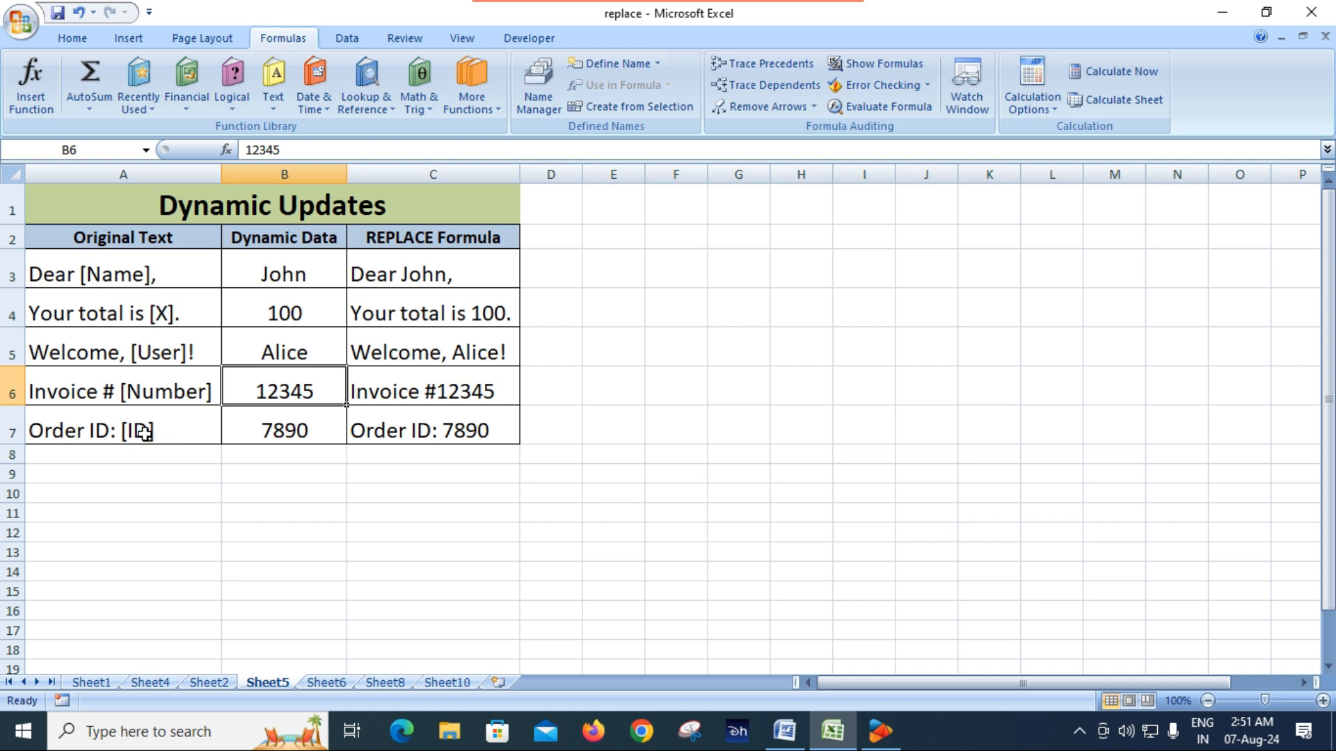
pyautogui.click(285, 437)
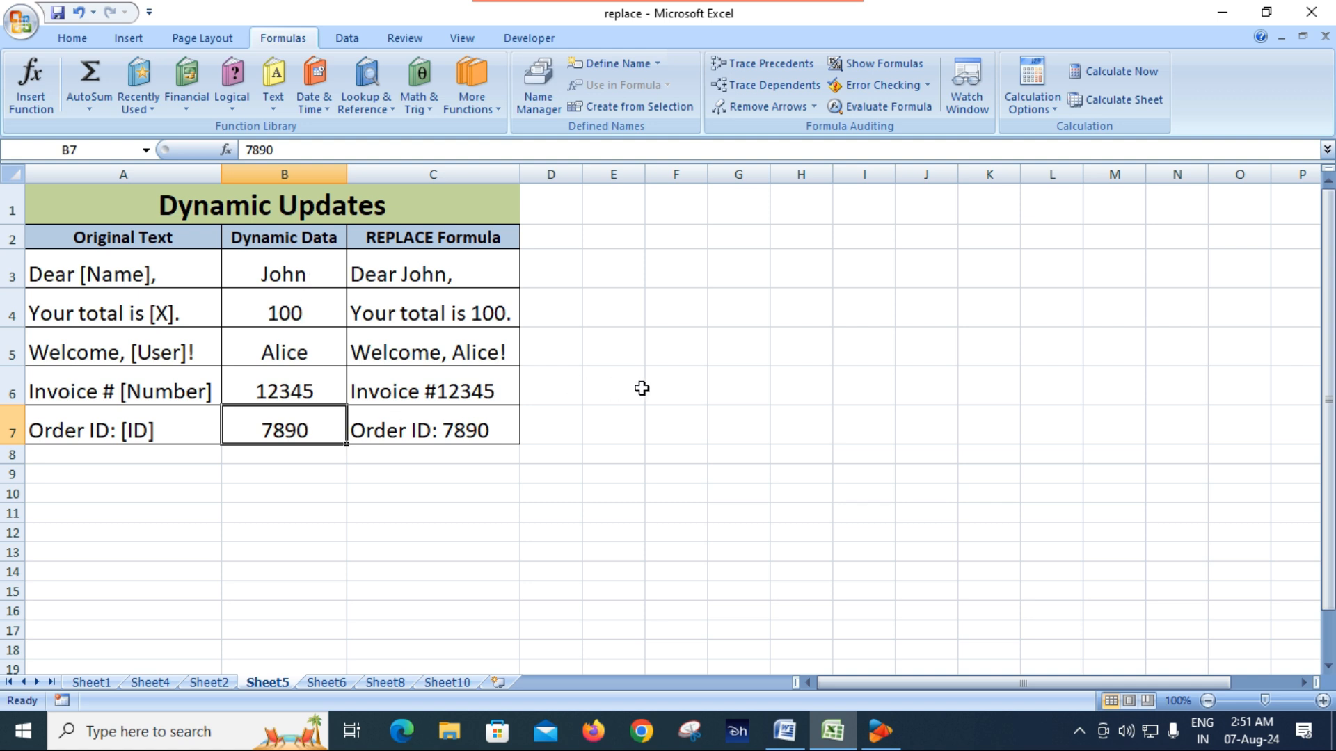
# Clear the hard-coded REPLACE formula from cell C3 of the Dynamic Updates table
pyautogui.click(387, 273)
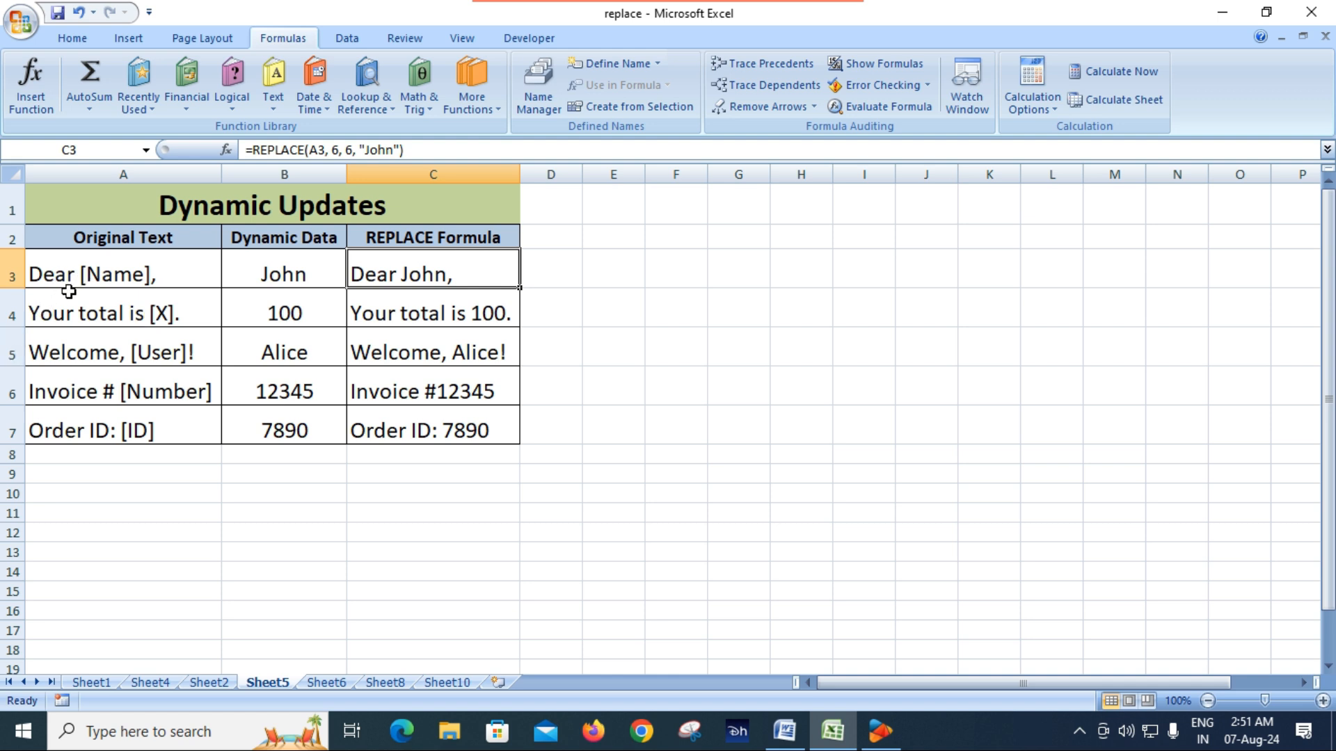
pyautogui.click(1323, 700)
pyautogui.click(1322, 700)
pyautogui.click(1323, 700)
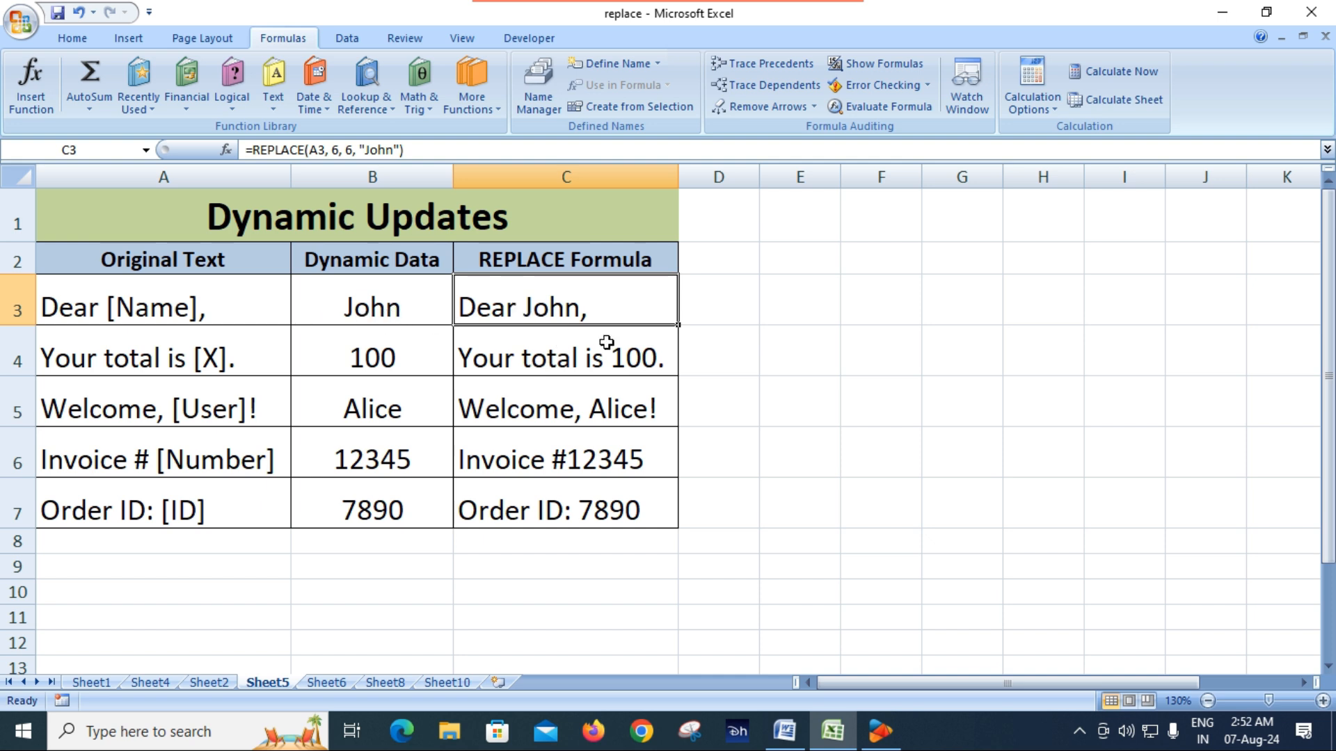
pyautogui.press('Delete')
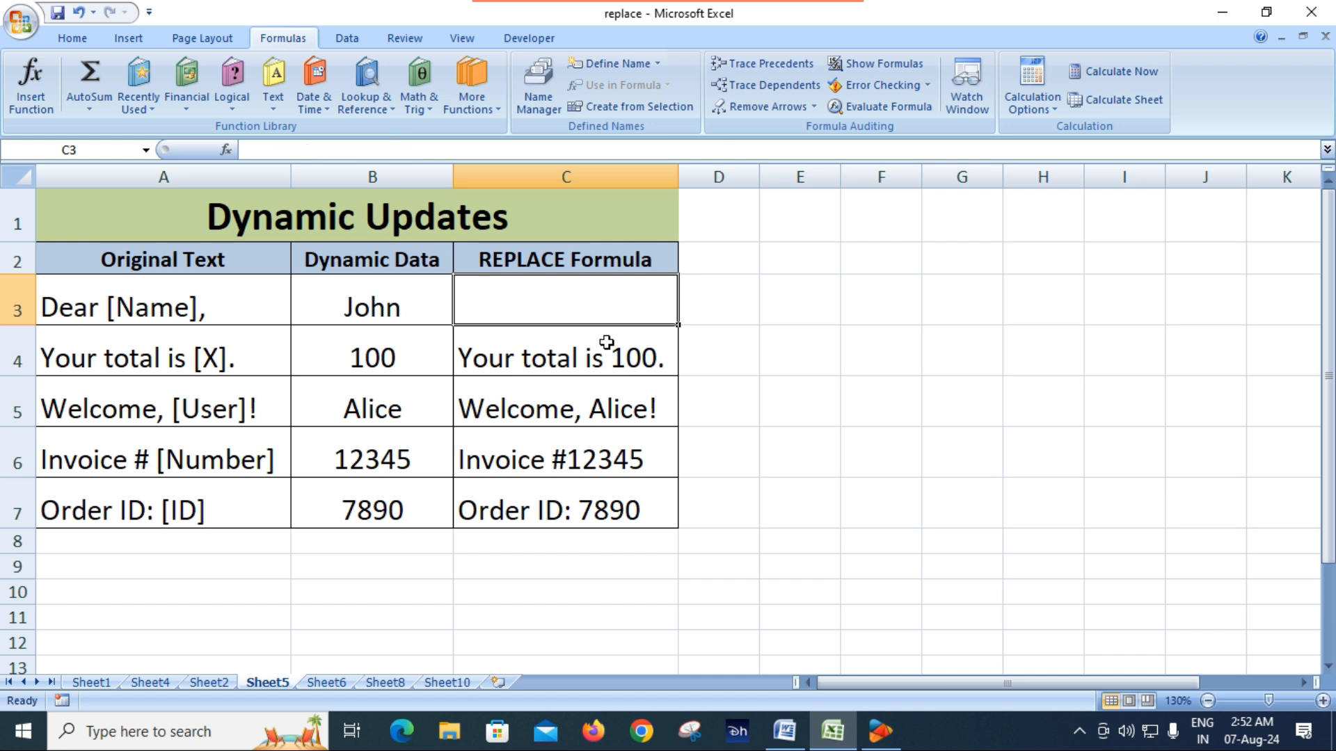
# Enter =REPLACE(A3,6,6,B3) in C3 so the placeholder is replaced by the dynamic data in B3
pyautogui.write('=rep')
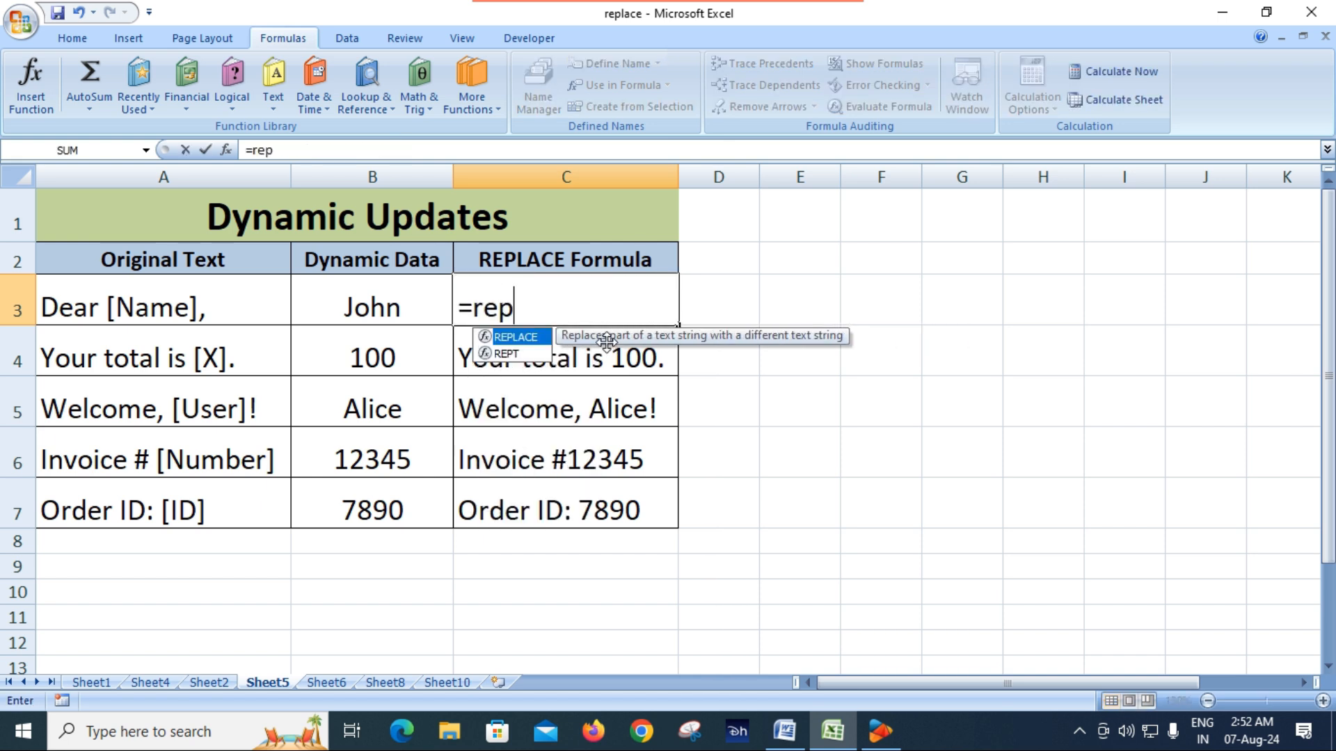
pyautogui.press('Tab')
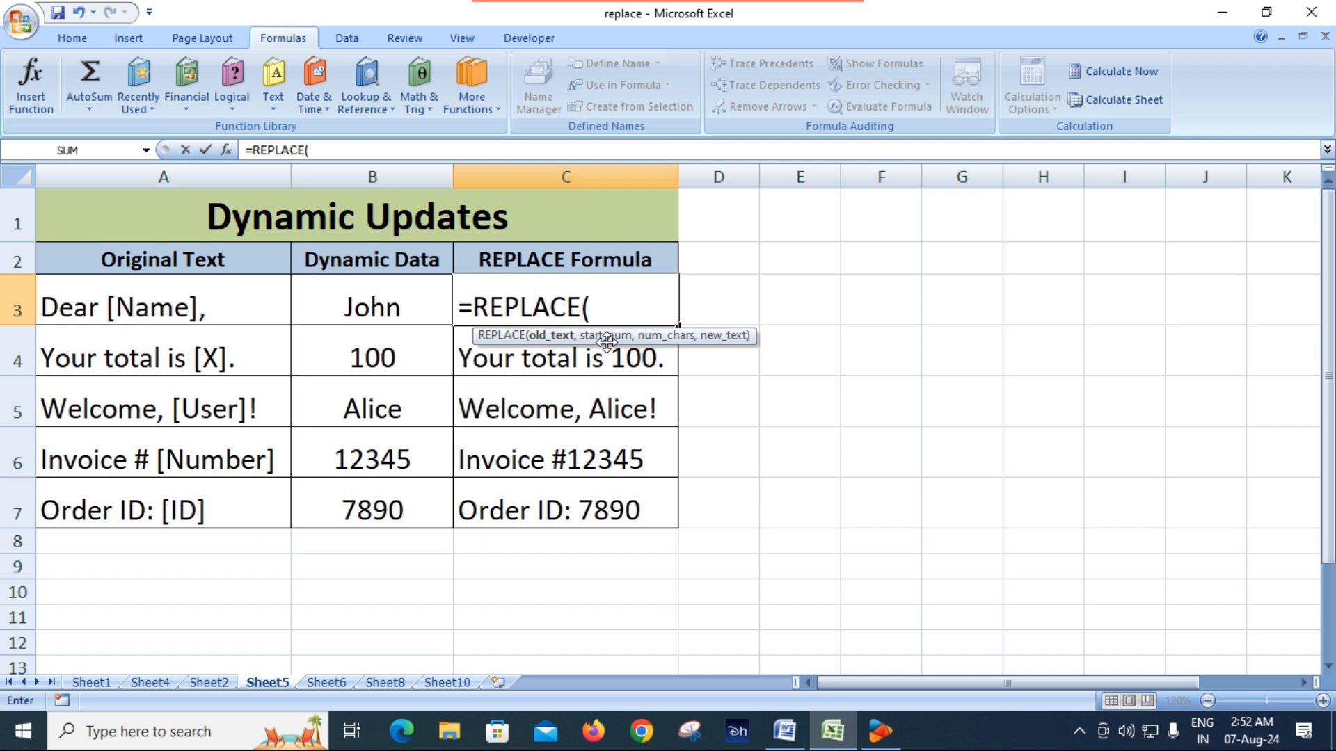
pyautogui.click(193, 314)
pyautogui.write(',')
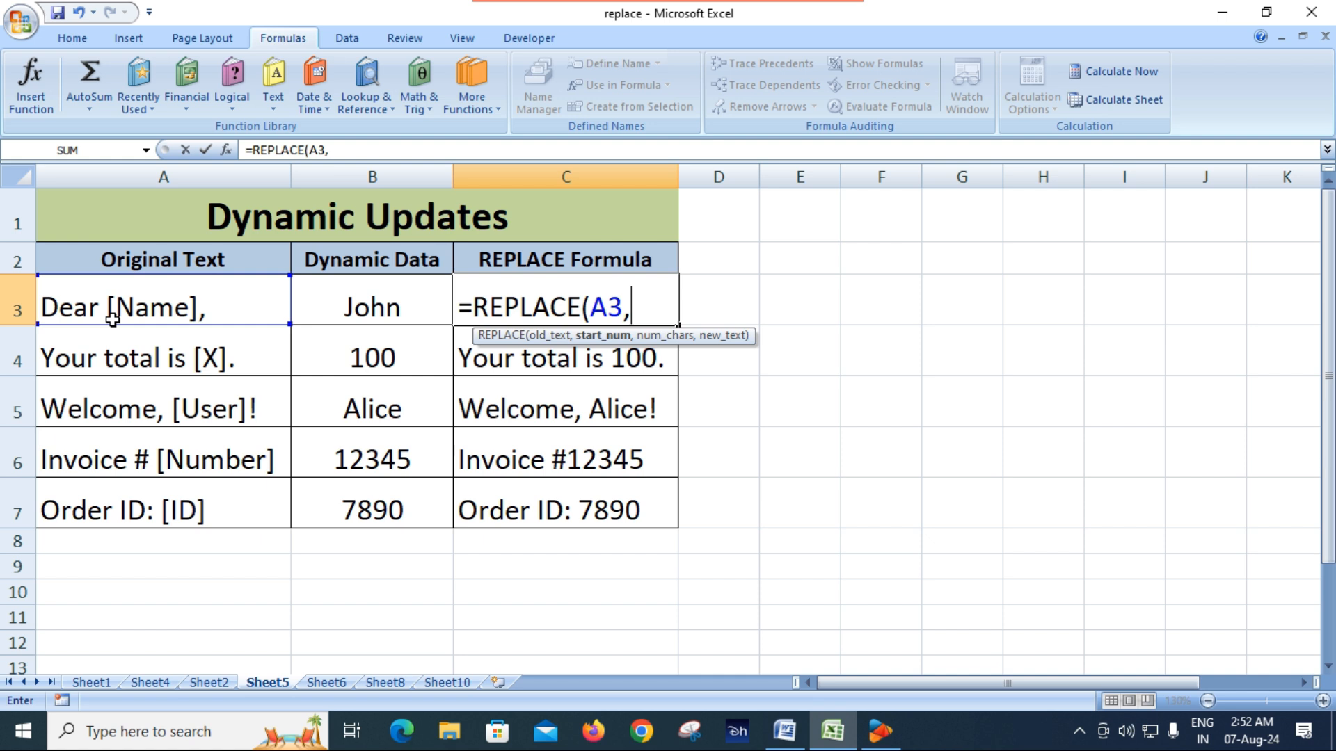
pyautogui.write('6,')
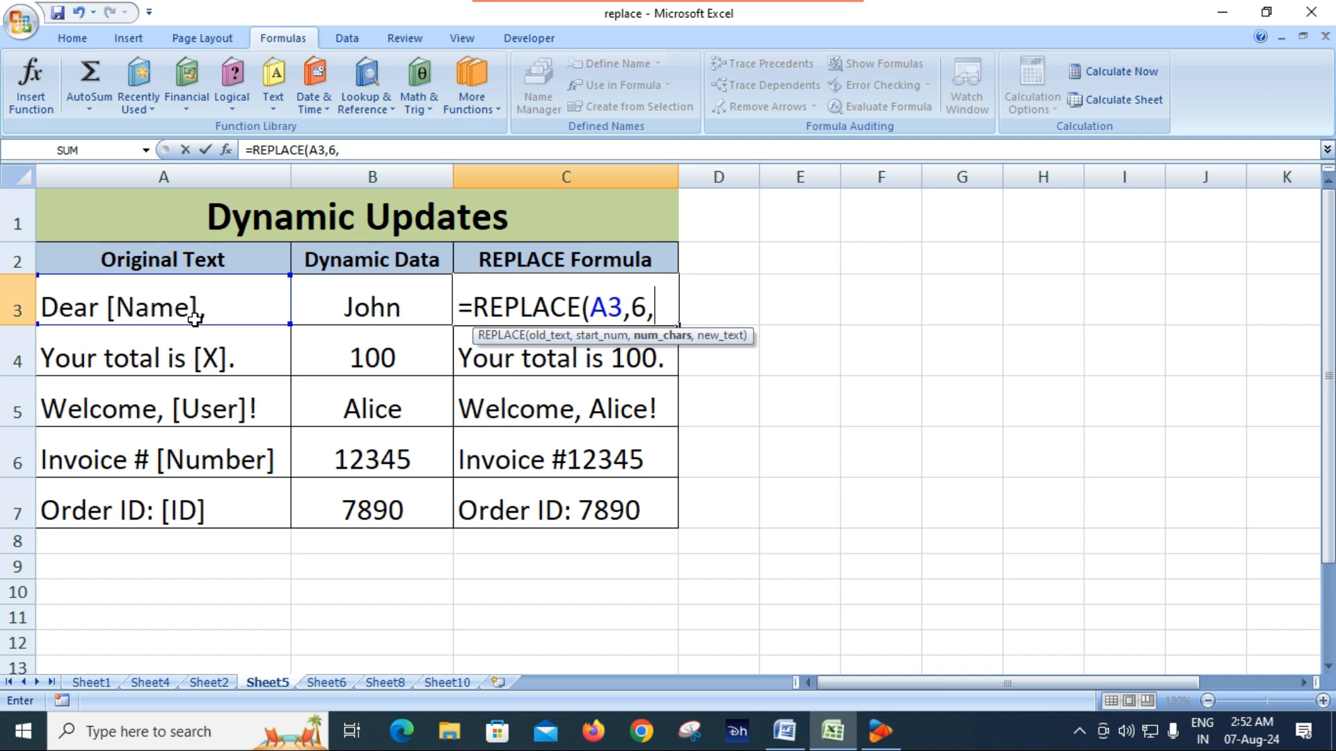
pyautogui.write('6,')
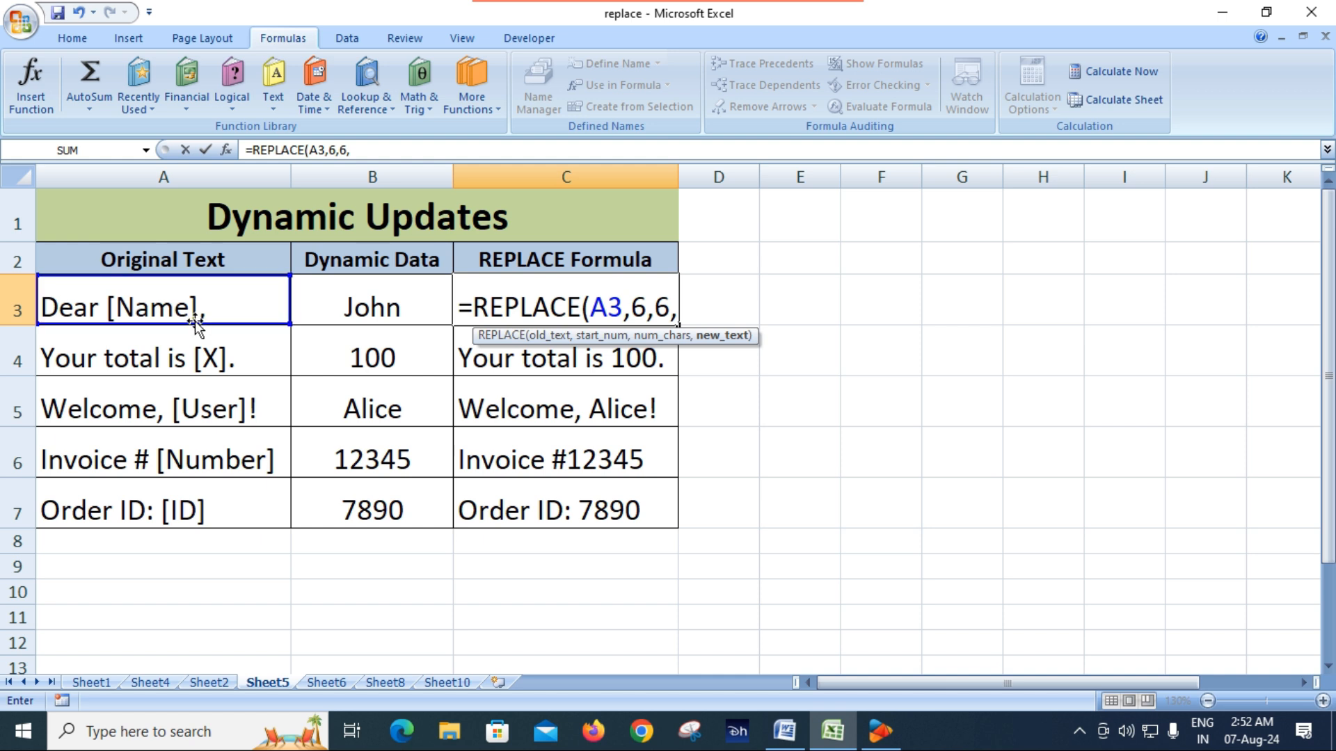
pyautogui.click(392, 307)
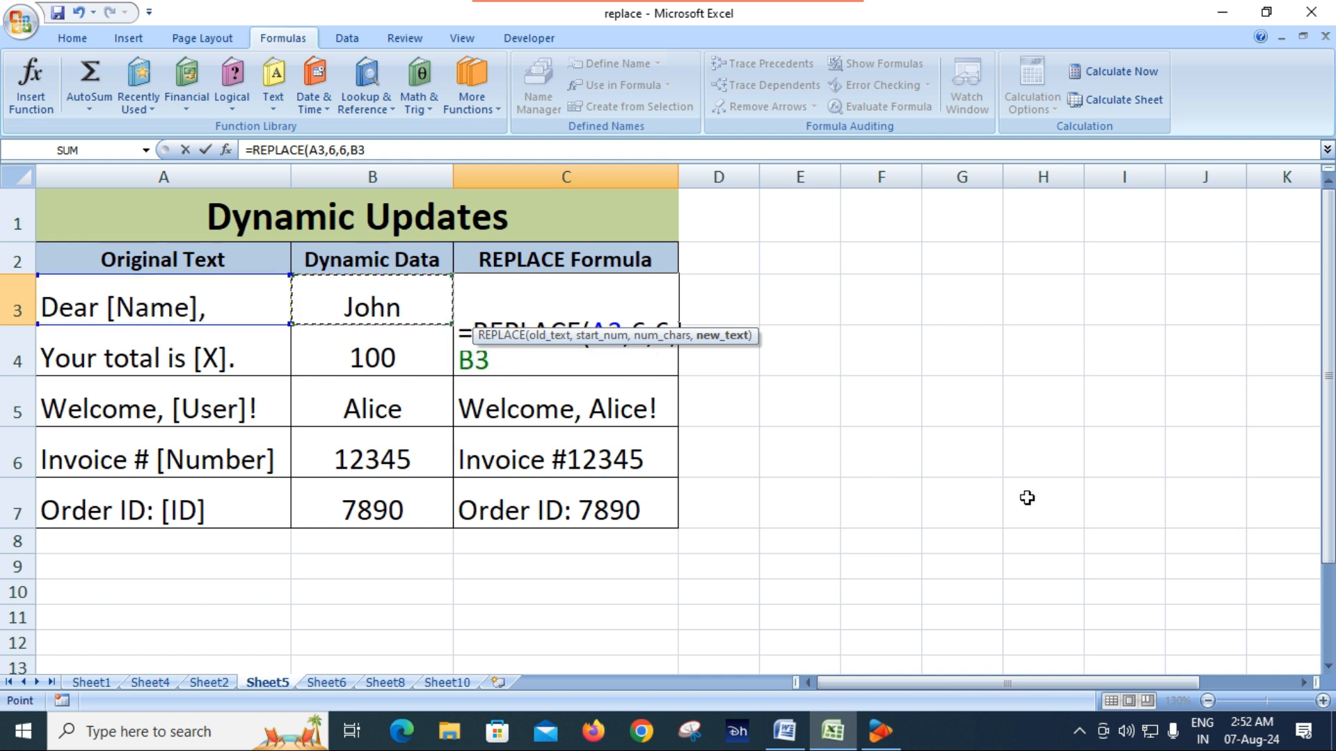
pyautogui.write(')')
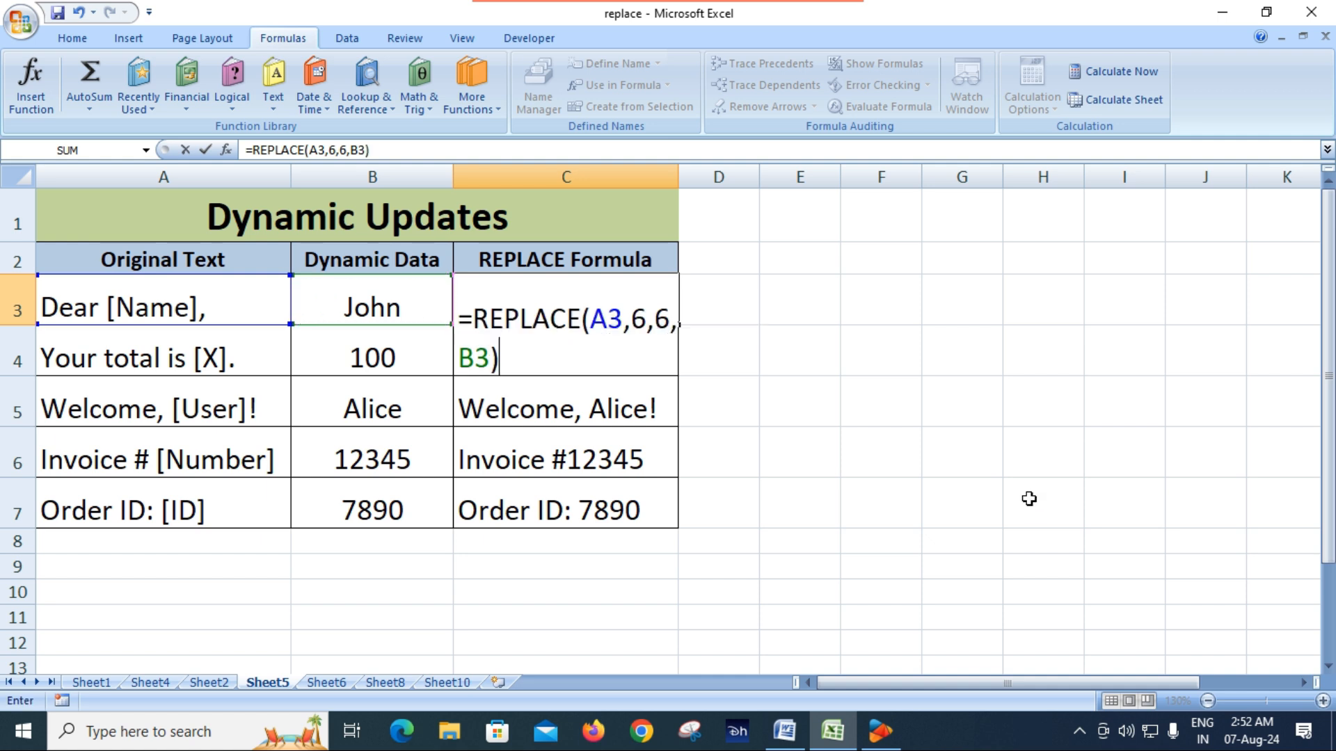
pyautogui.press('Return')
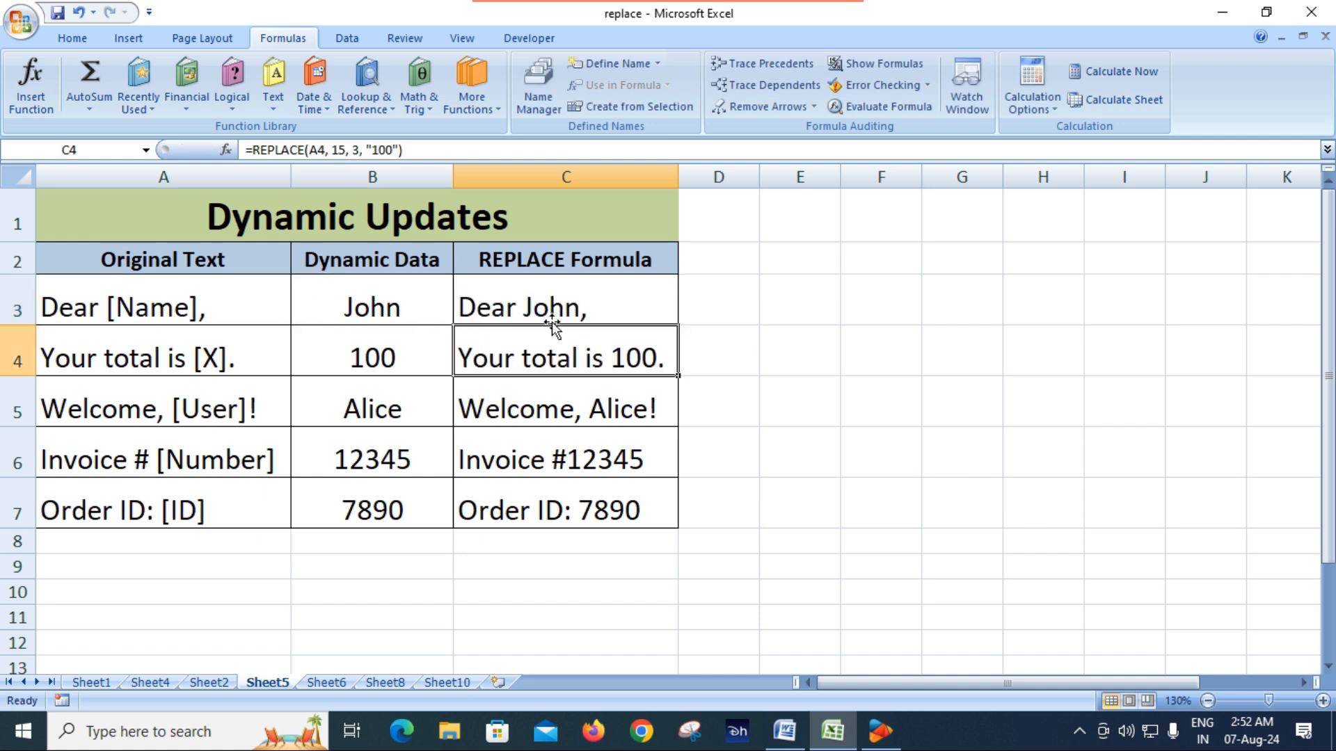
# Test the C3 formula by replacing the name in B3 with a different first name
pyautogui.click(395, 308)
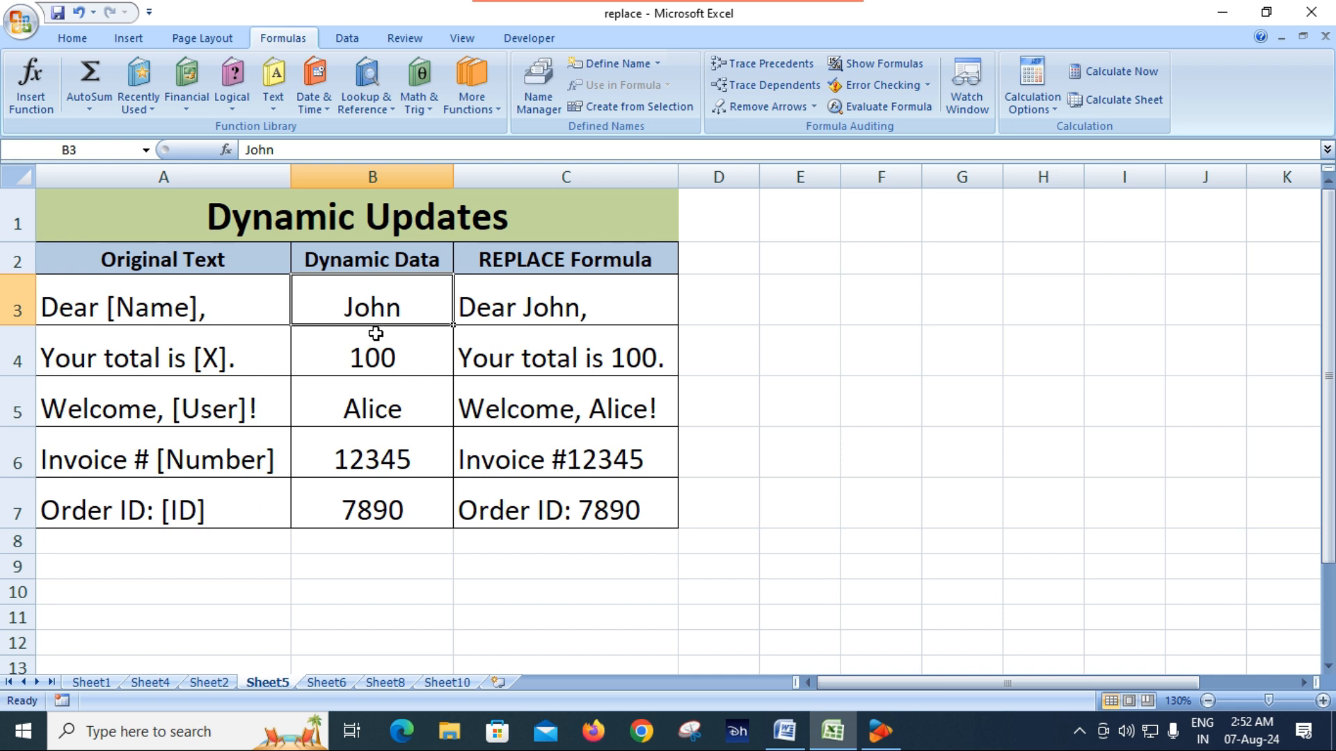
pyautogui.write('Manoj')
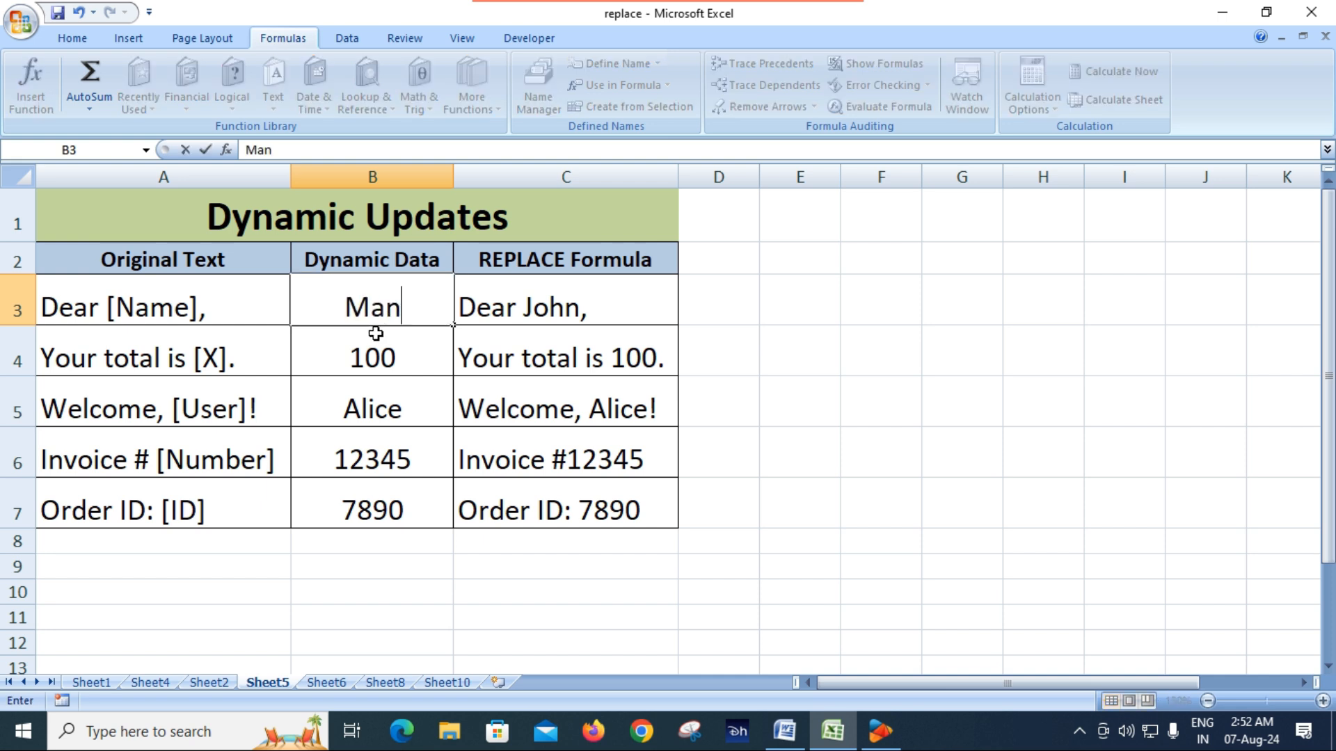
pyautogui.press('Return')
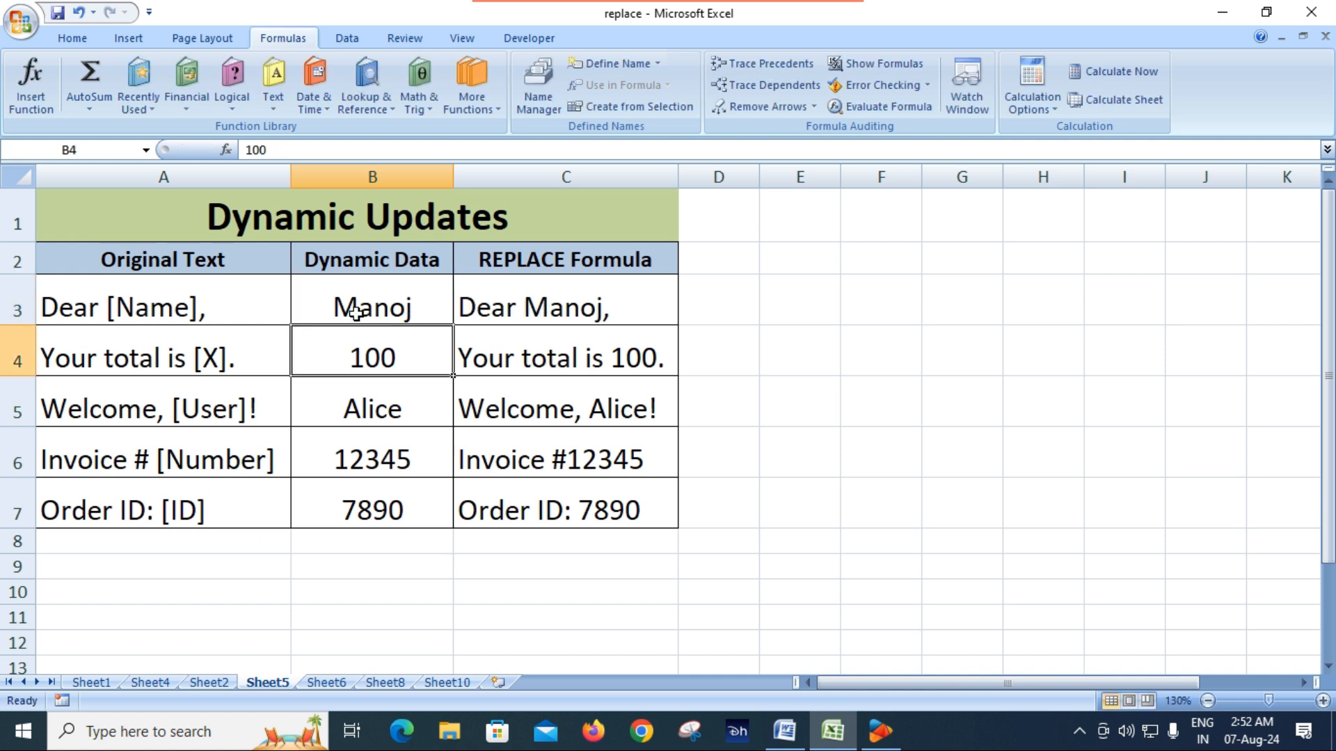
# Overwrite the first name in B3 with another sample name and check the greeting in C3
pyautogui.click(356, 312)
pyautogui.write('Santosh')
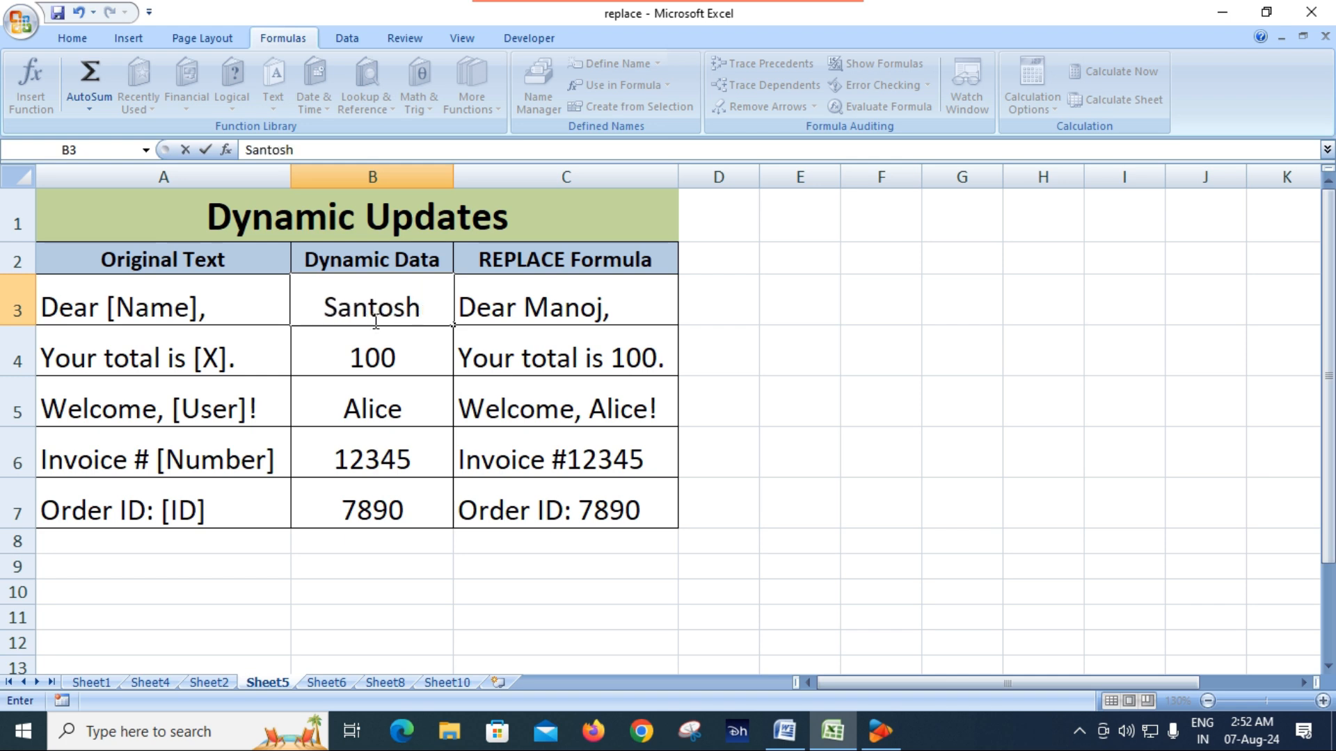
pyautogui.press('Return')
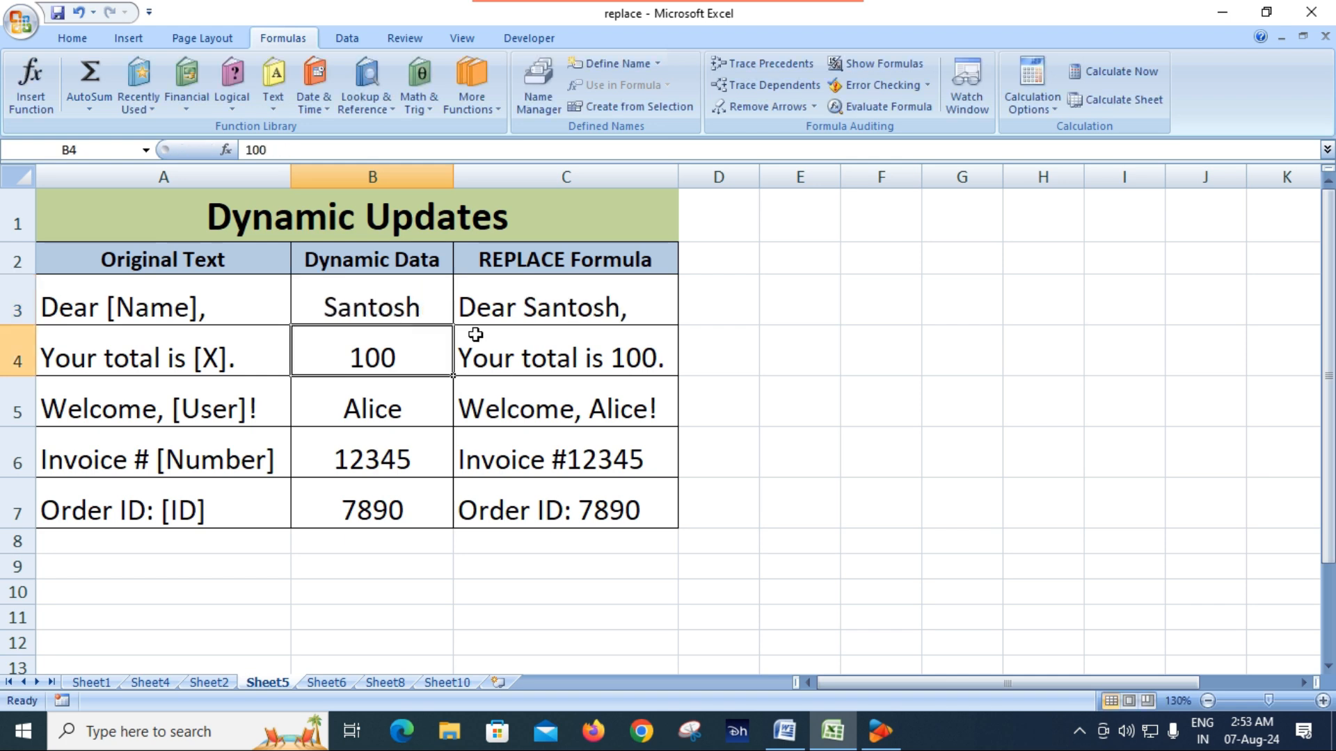
pyautogui.click(360, 309)
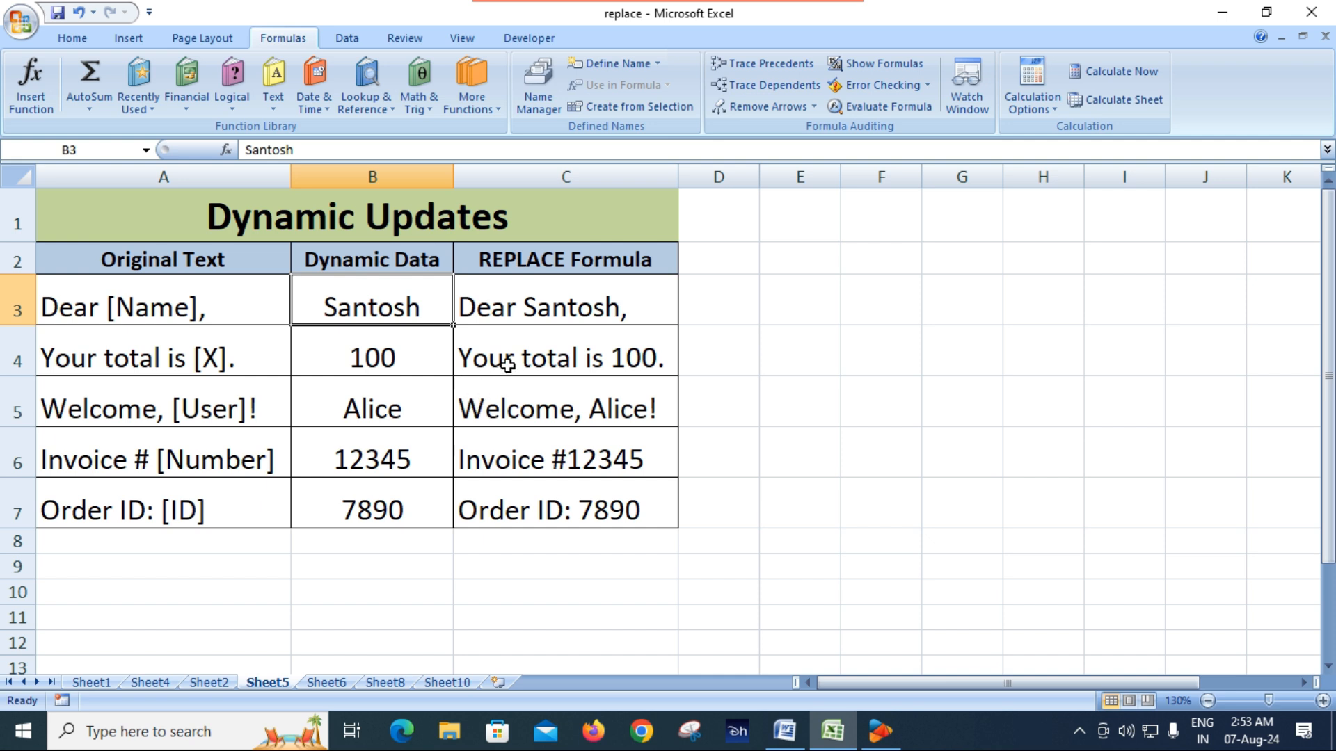
# Set the dynamic total in B4 to 500
pyautogui.click(368, 354)
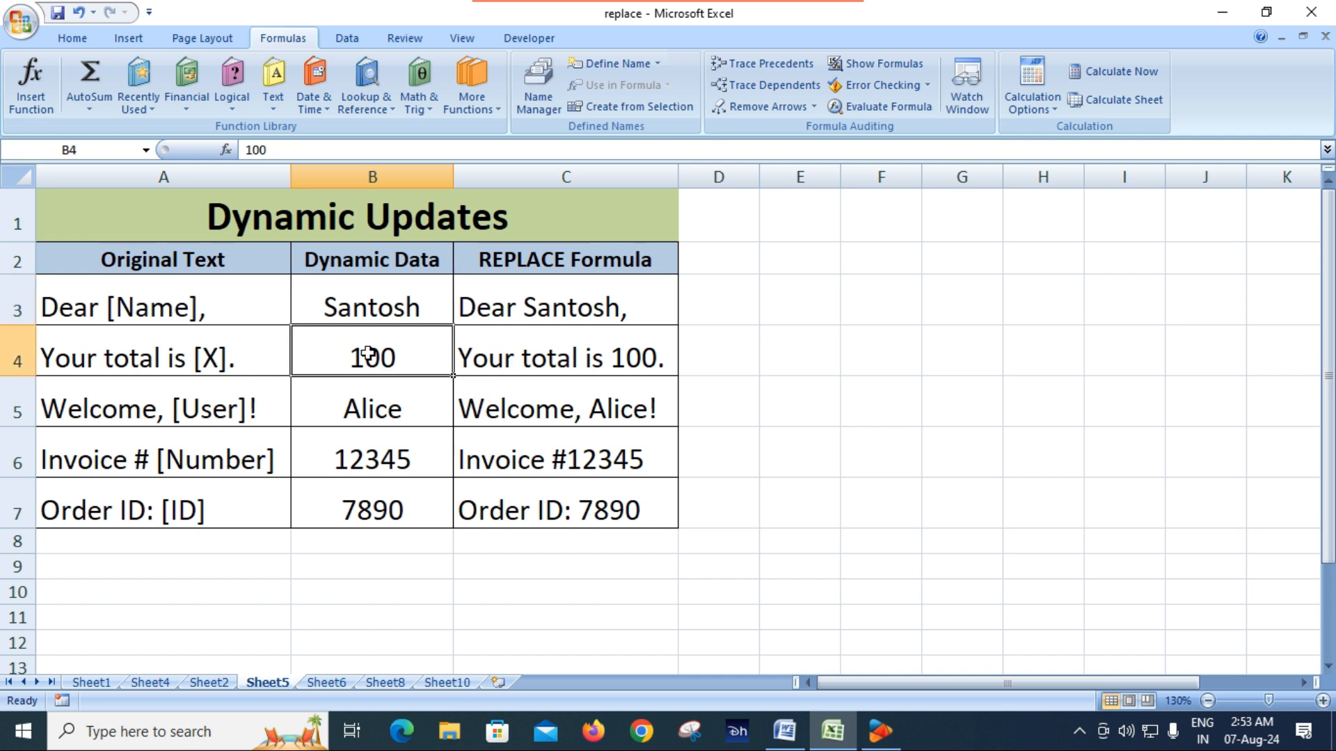
pyautogui.write('500')
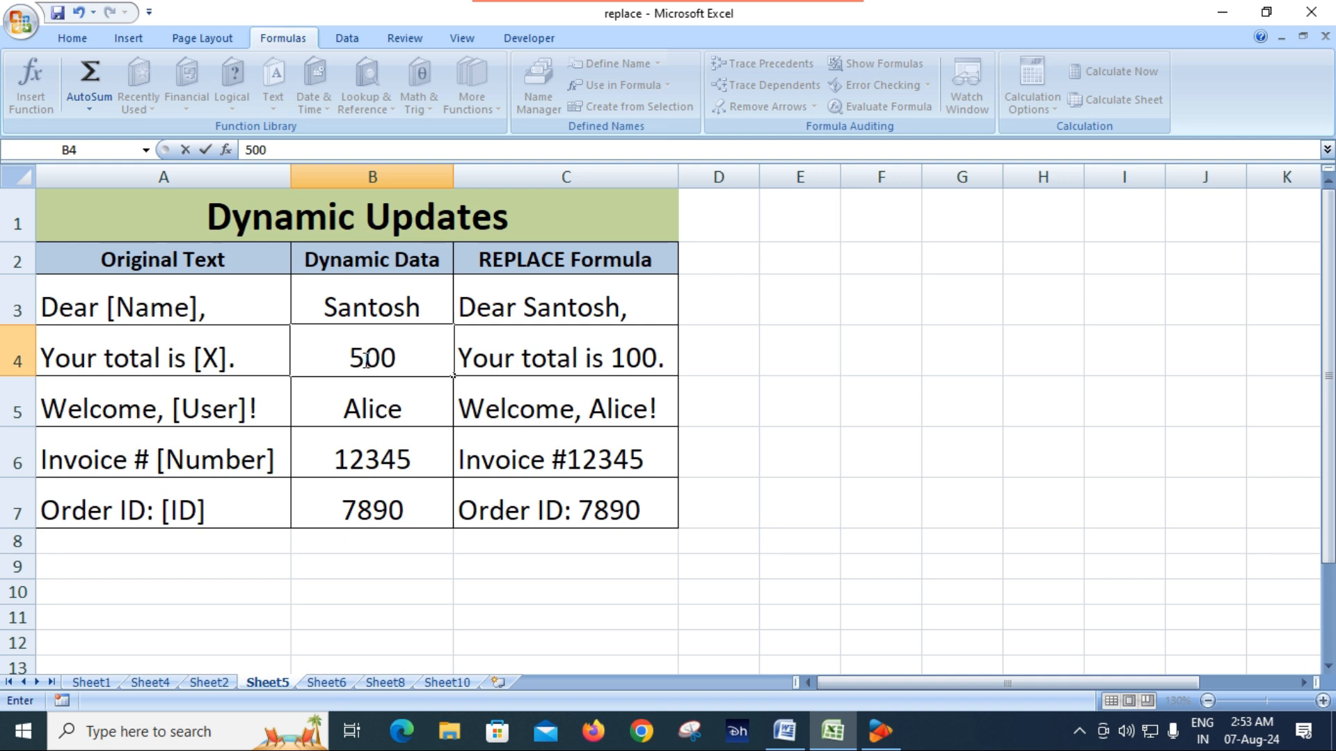
pyautogui.press('Return')
# Replace the formula in C4 with =REPLACE(A4,15,3,B4) so the [X] placeholder takes its value from B4
pyautogui.click(602, 362)
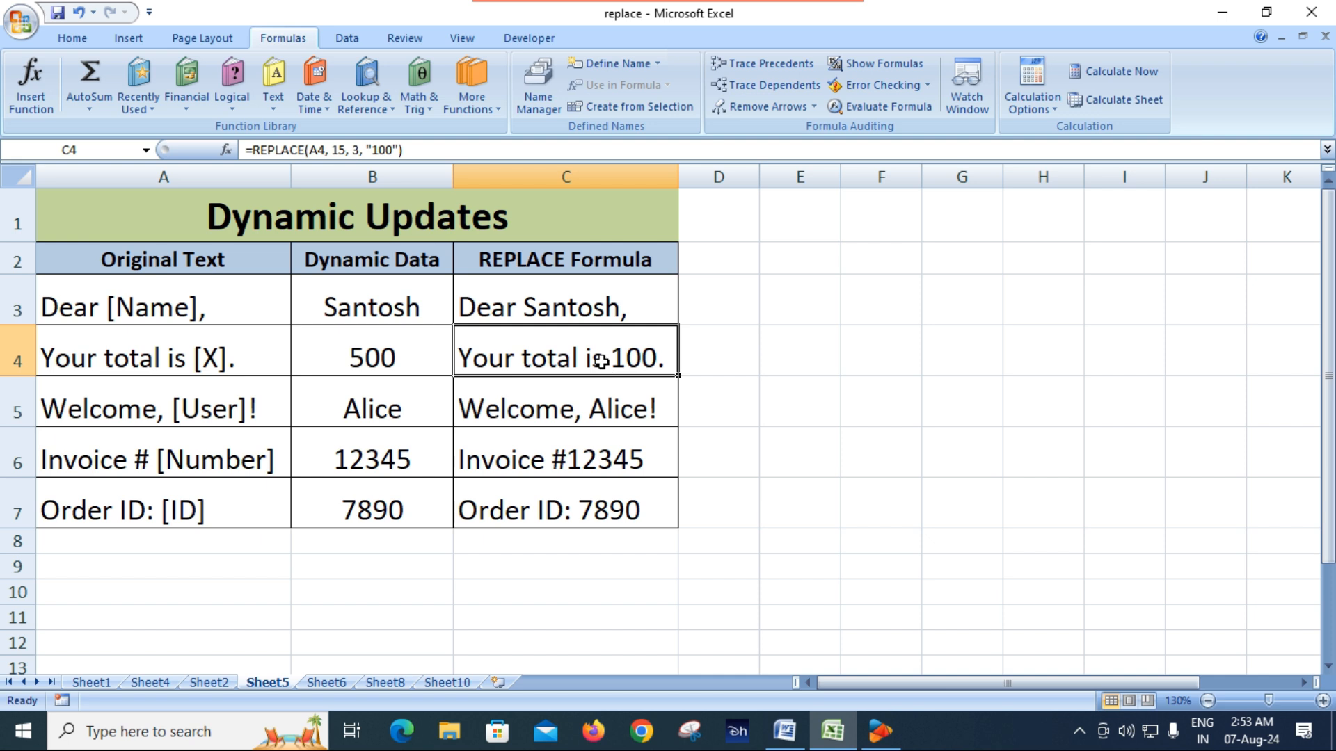
pyautogui.press('Delete')
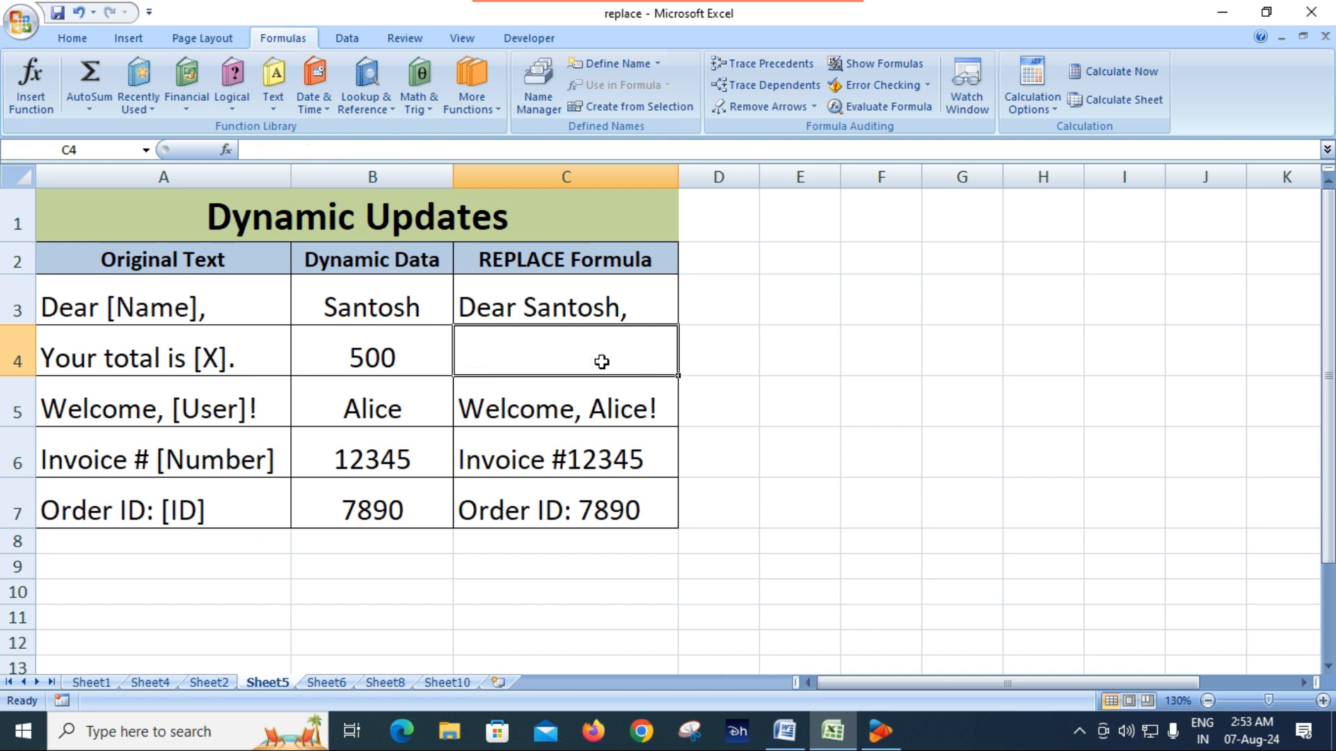
pyautogui.write('=')
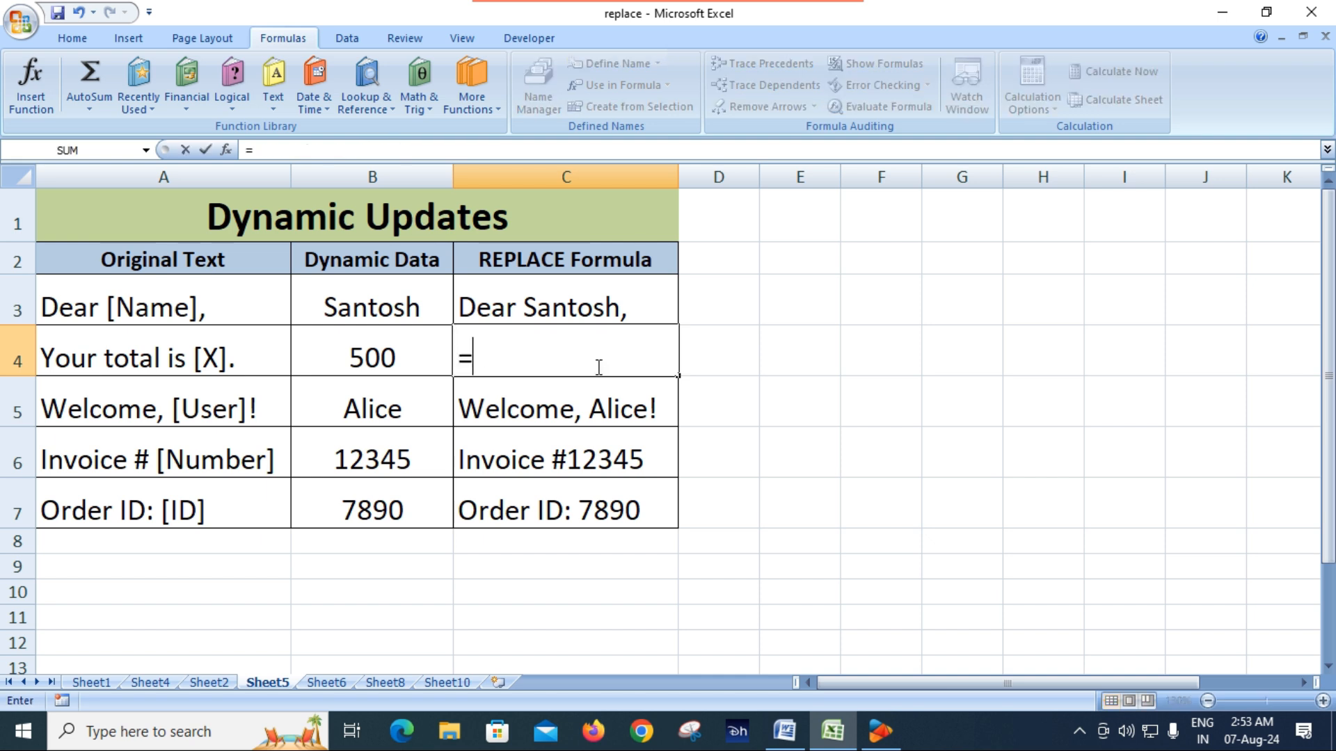
pyautogui.write('re')
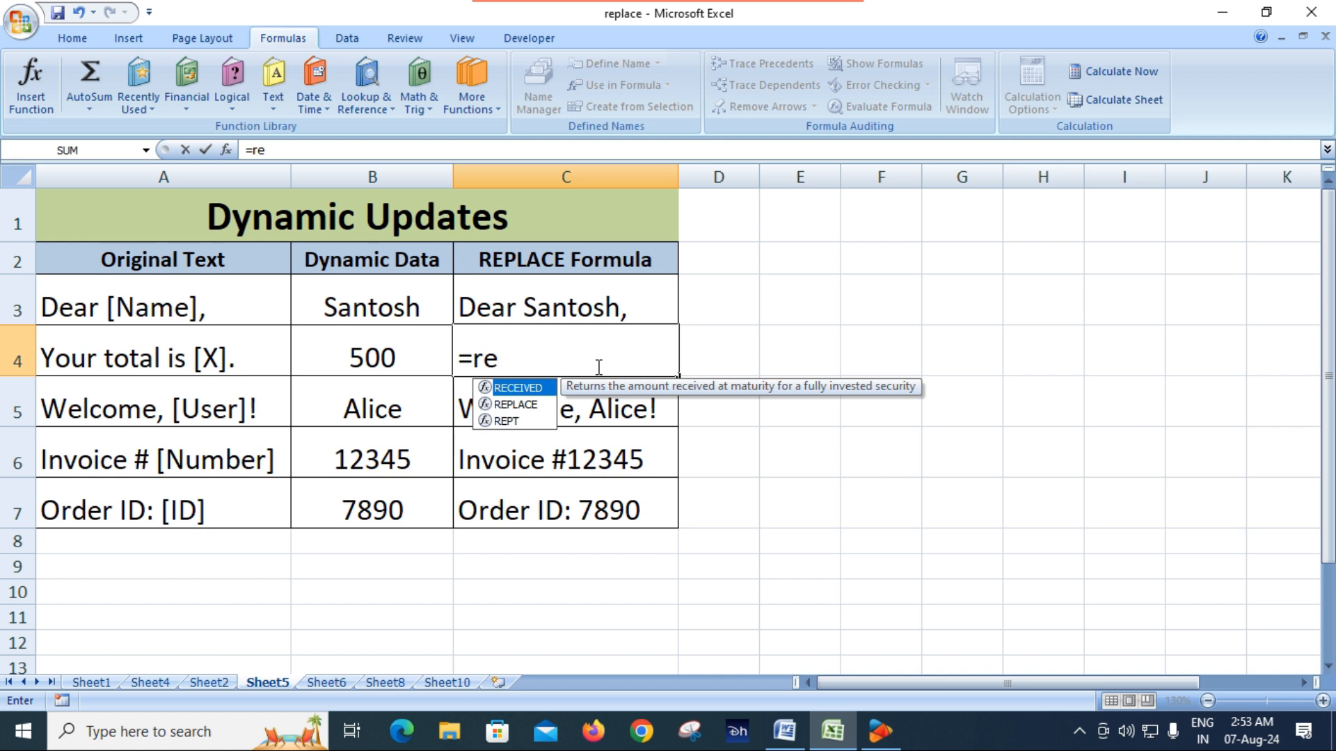
pyautogui.write('p')
pyautogui.press('Tab')
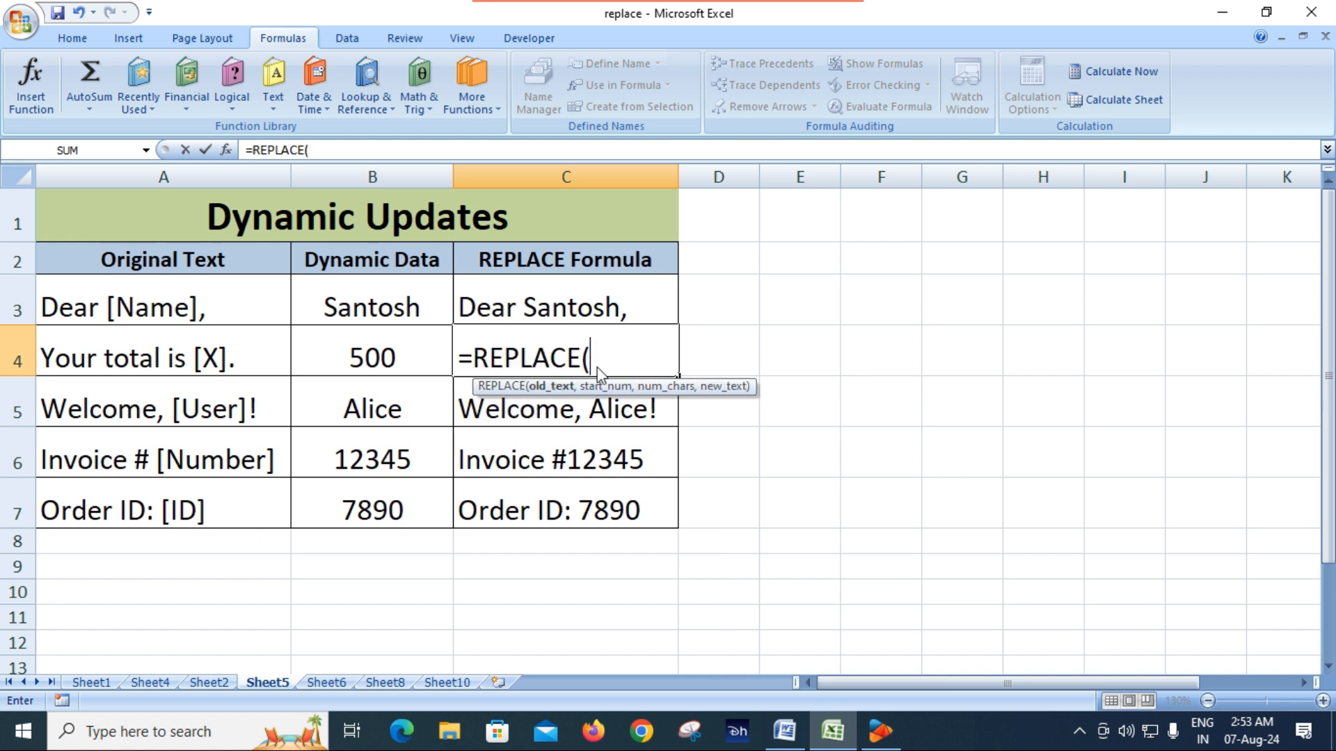
pyautogui.click(210, 359)
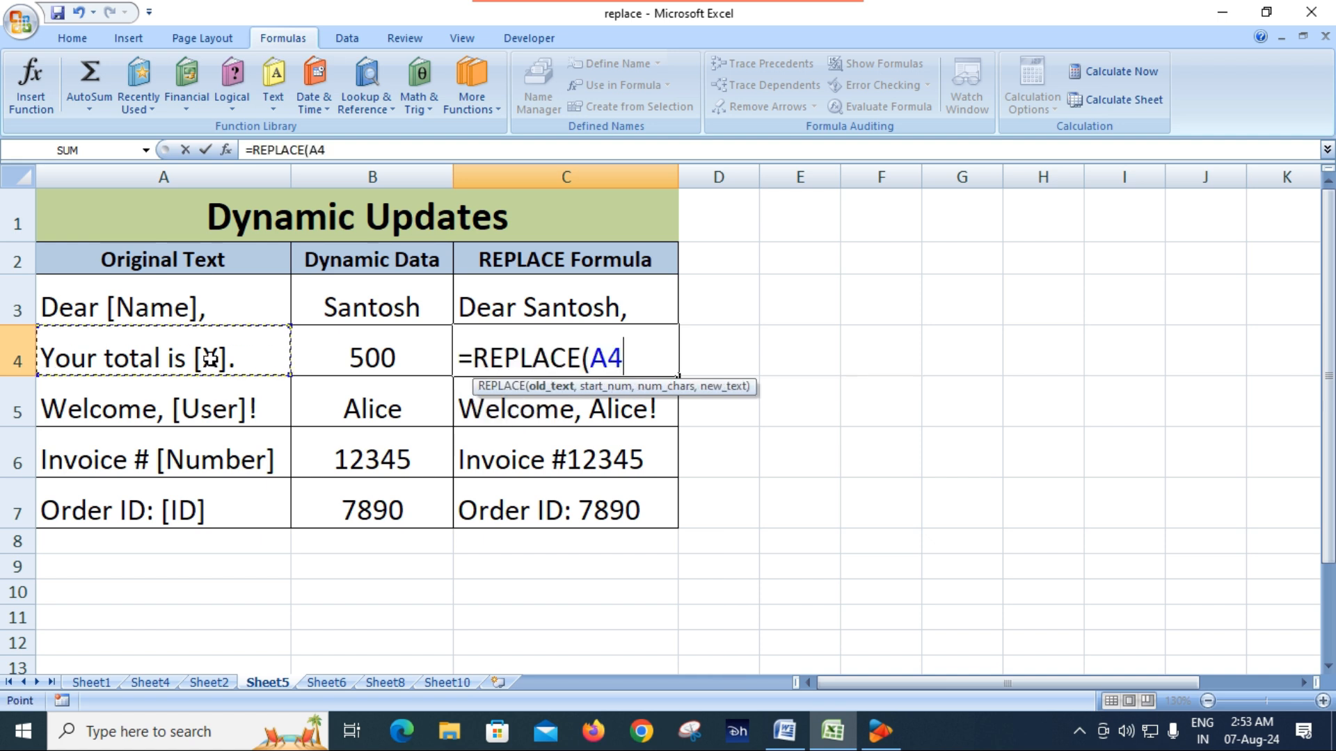
pyautogui.write(',')
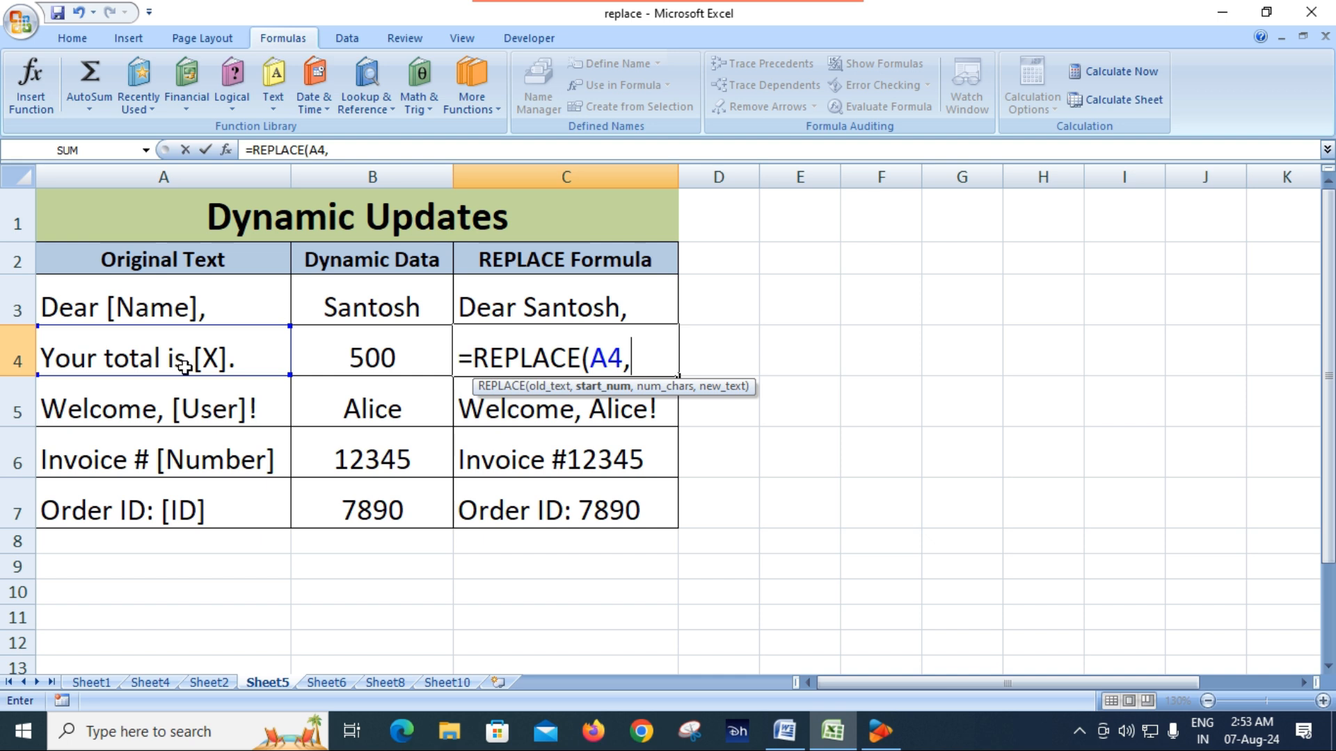
pyautogui.write('15,')
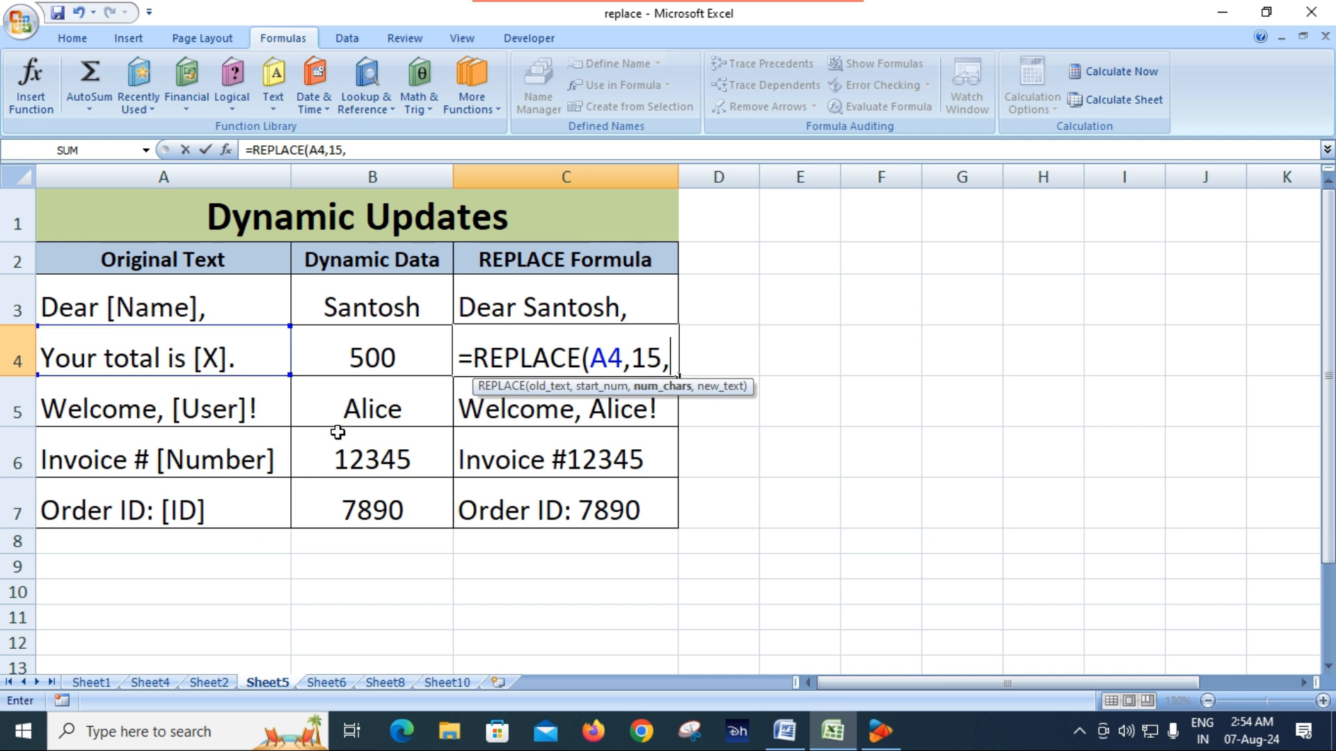
pyautogui.write('3')
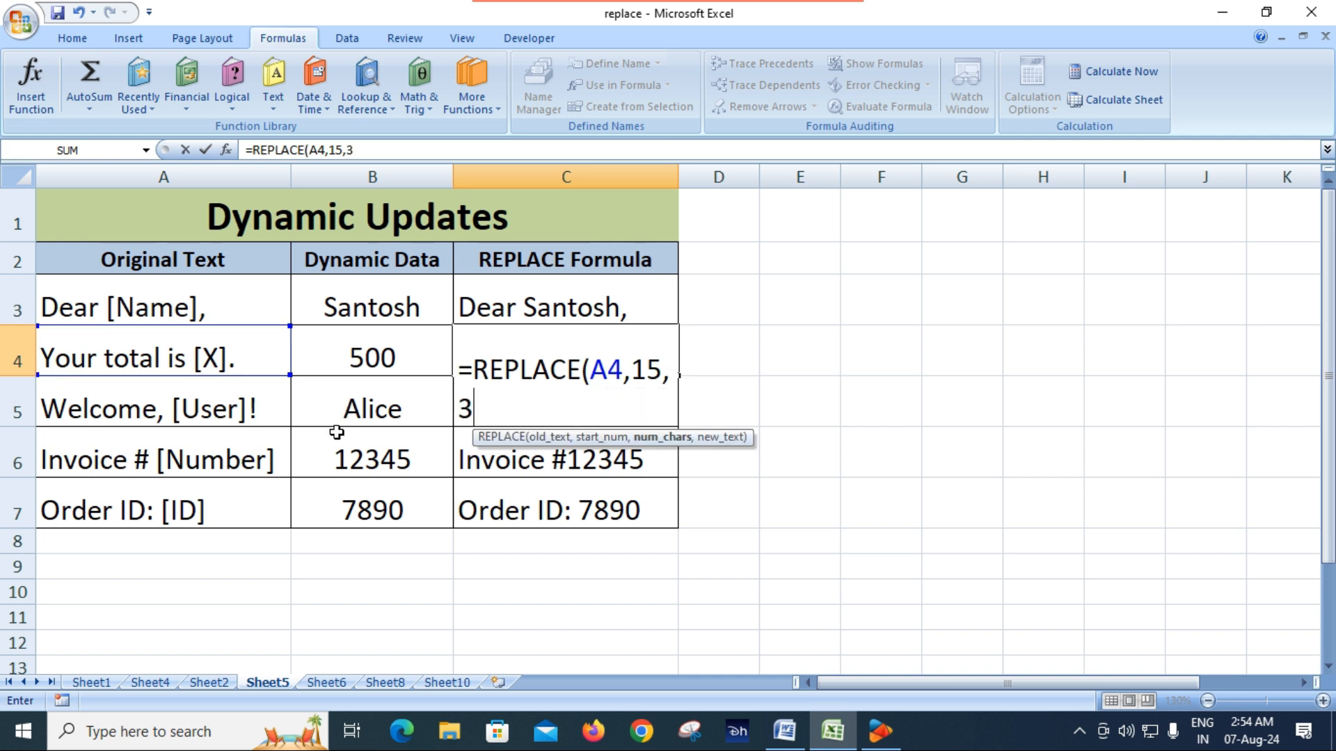
pyautogui.write(',')
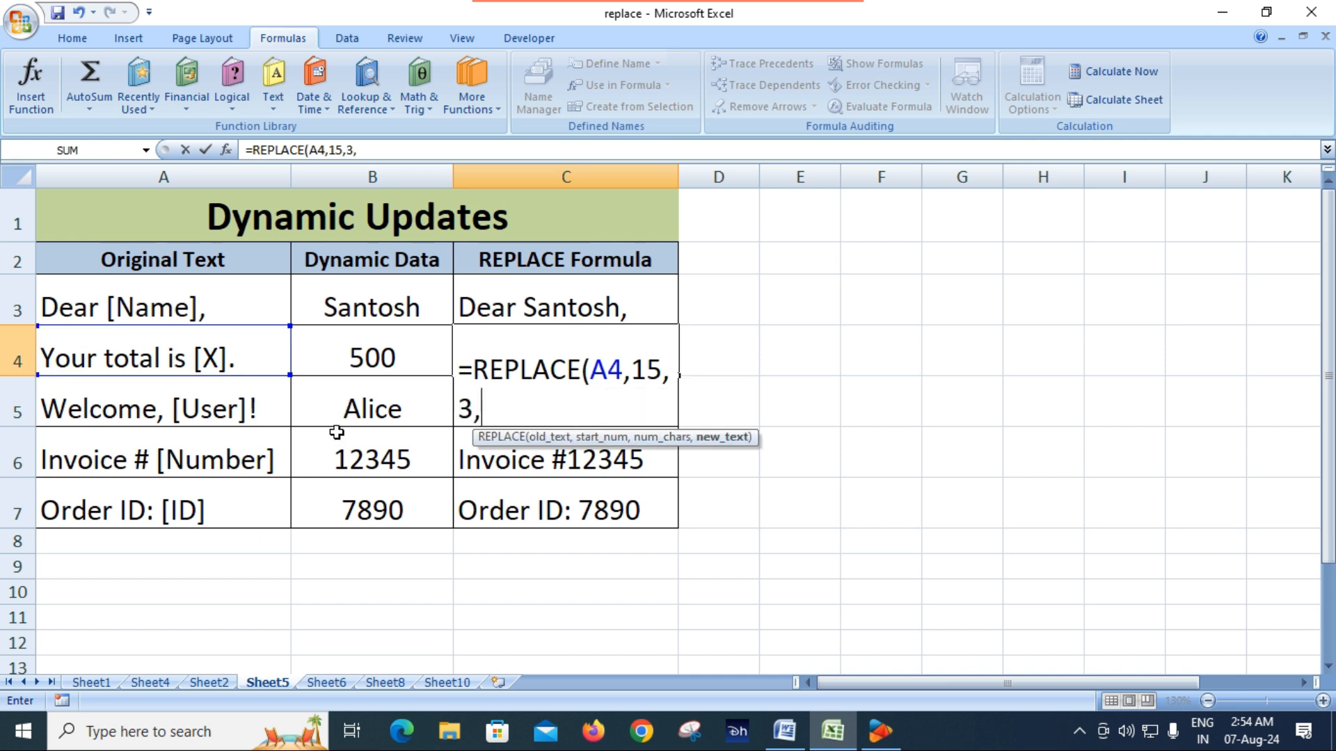
pyautogui.click(356, 356)
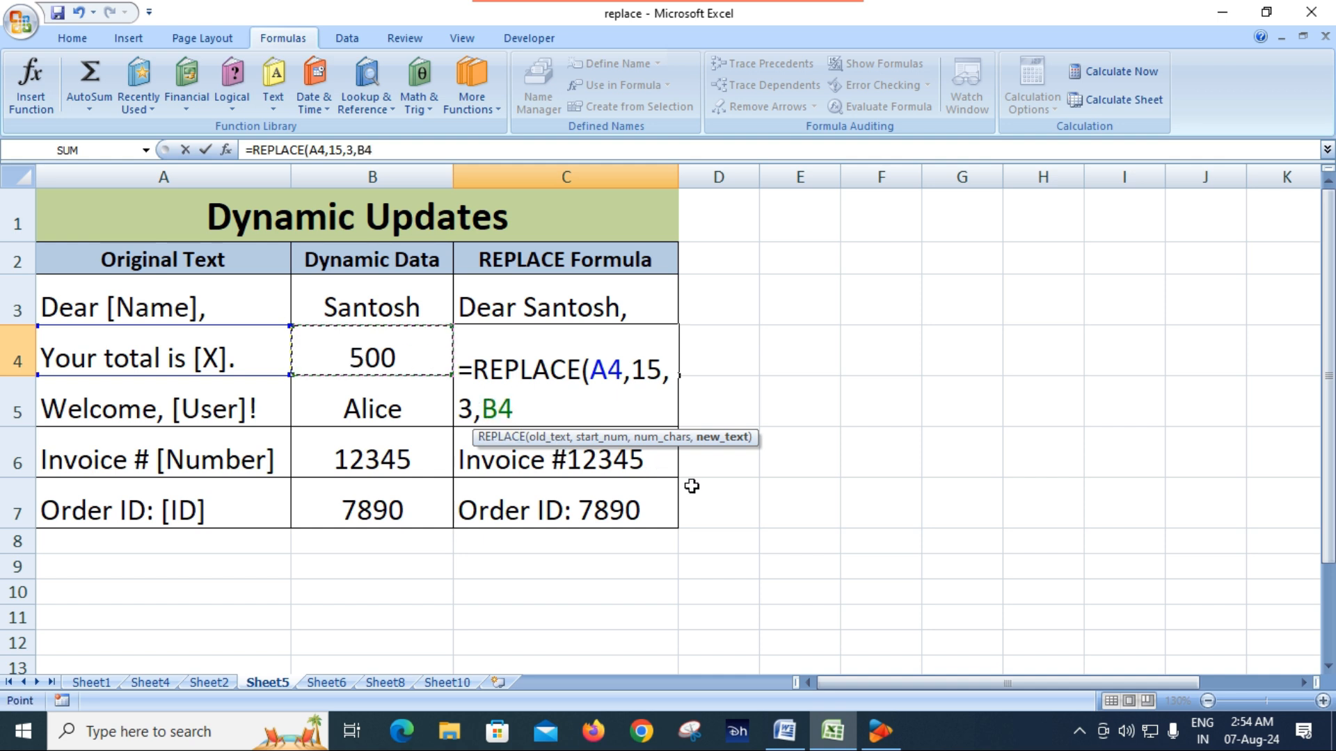
pyautogui.write(')')
pyautogui.press('Return')
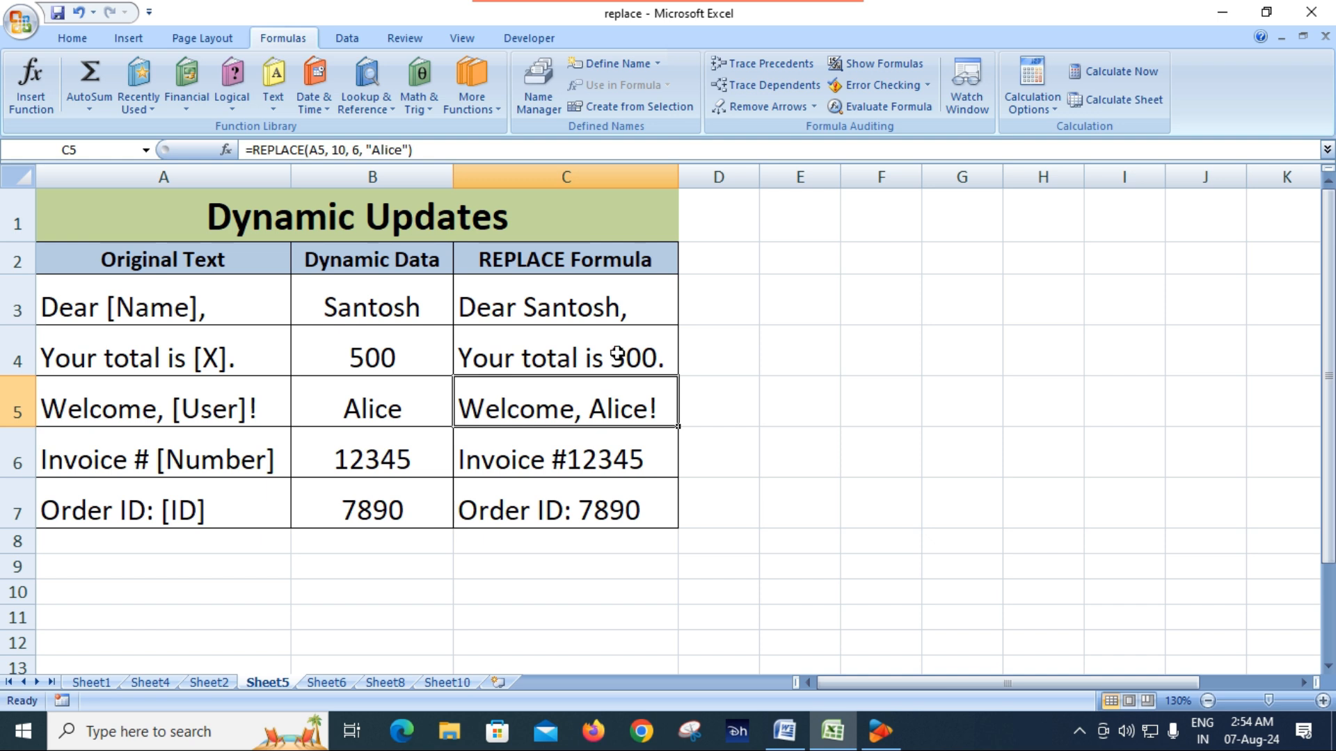
# Test the C4 formula by changing the dynamic total in B4 to 700 and checking the sentence
pyautogui.click(615, 357)
pyautogui.click(374, 358)
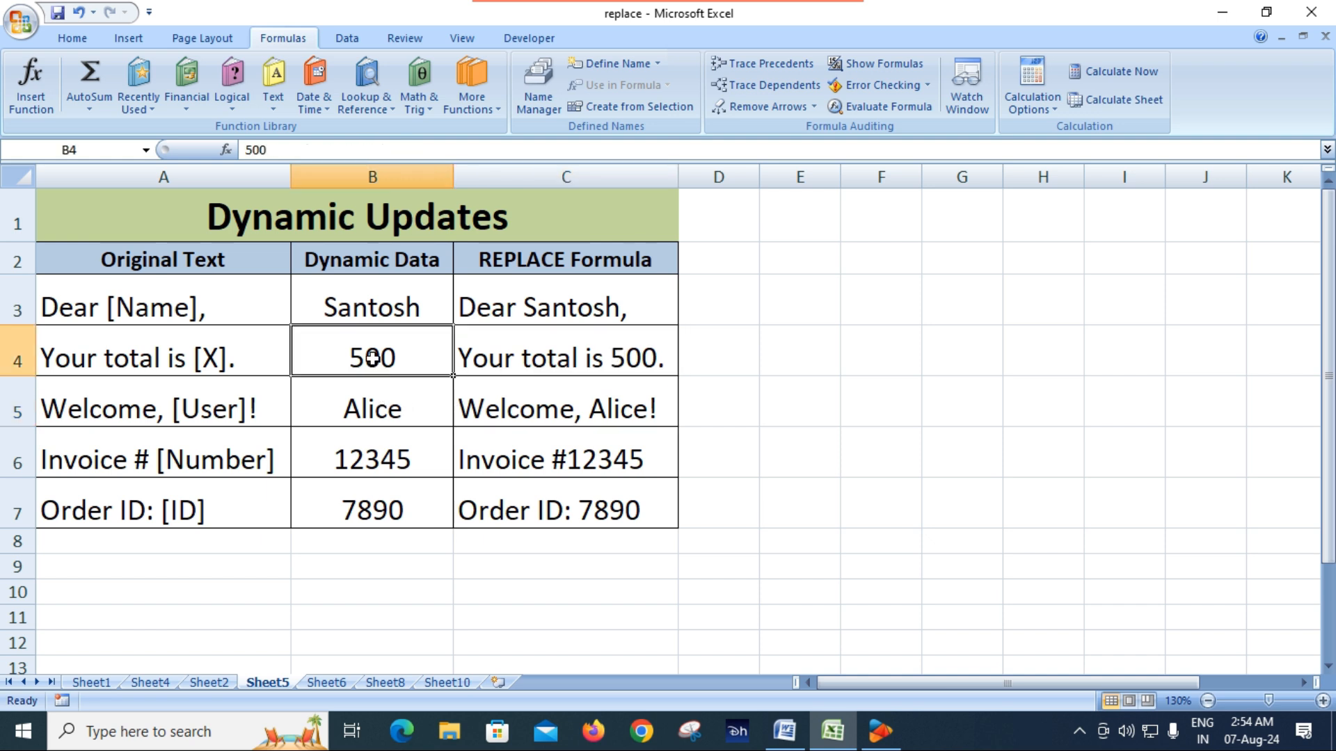
pyautogui.write('700')
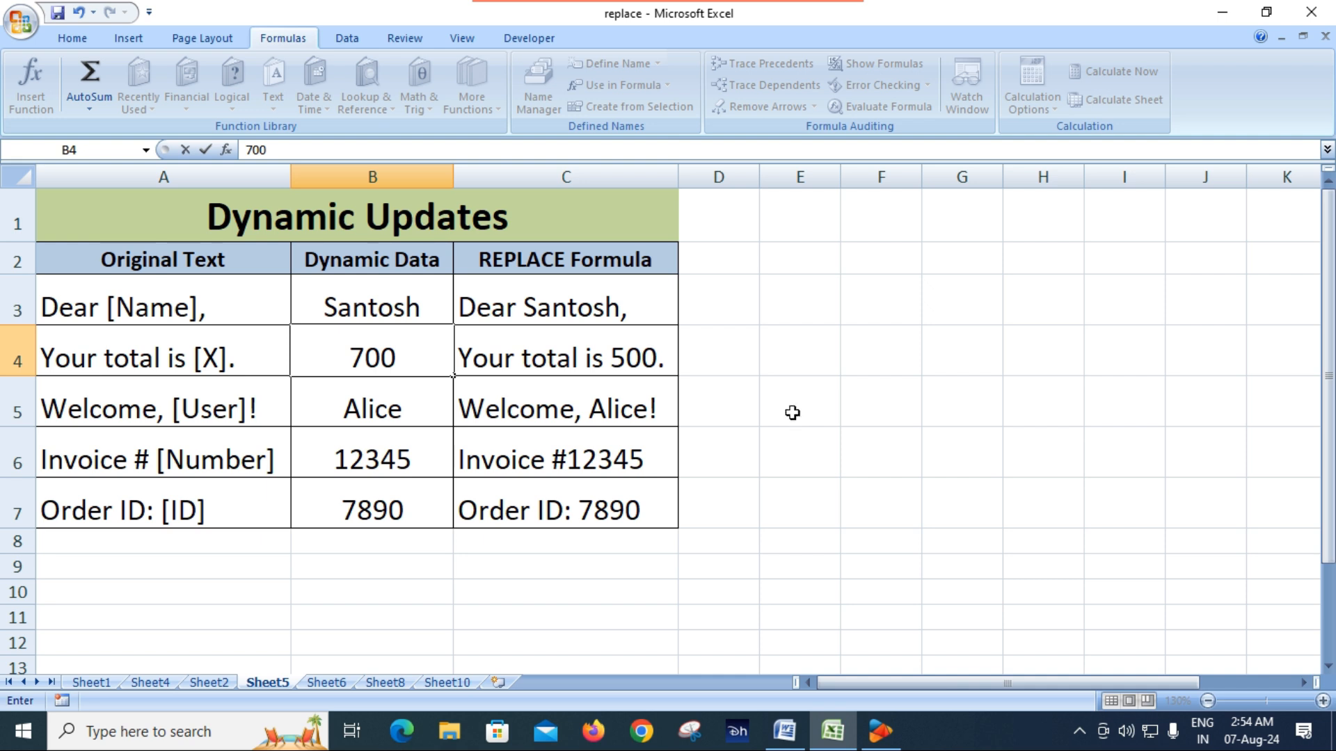
pyautogui.press('Return')
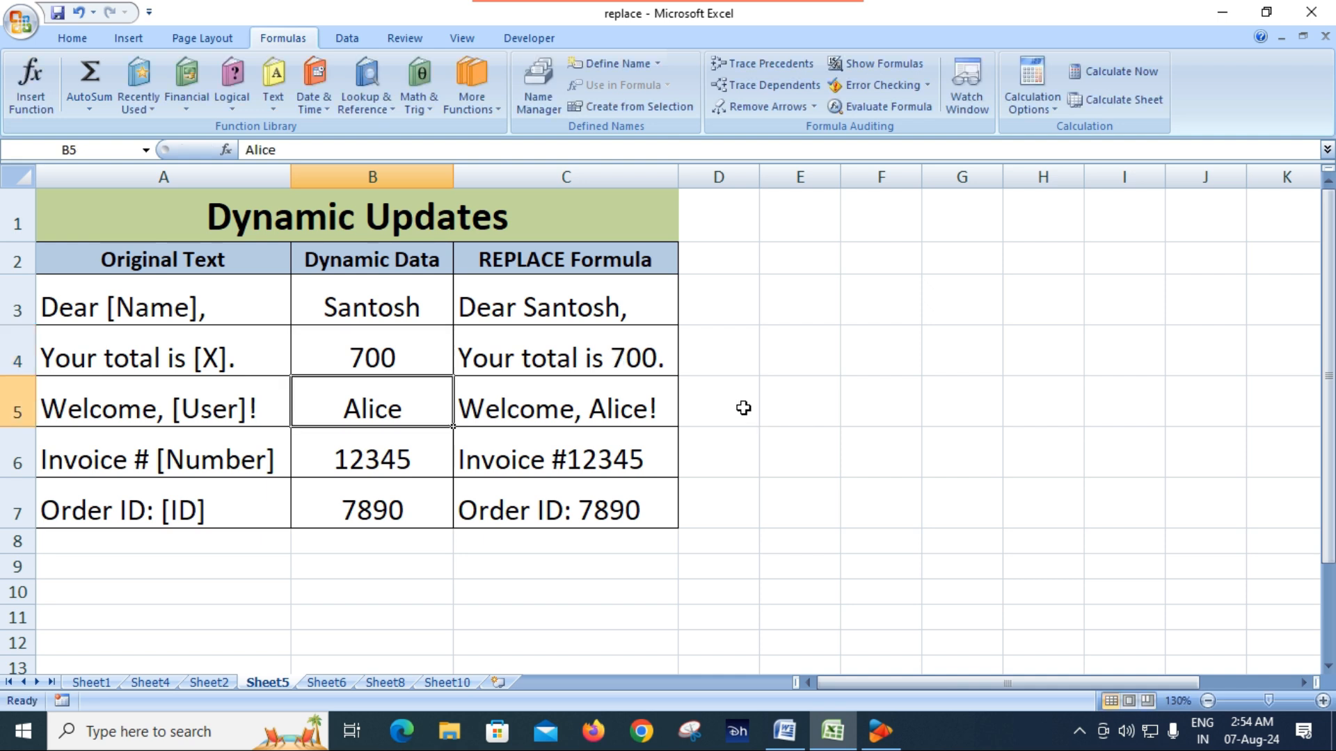
pyautogui.click(629, 361)
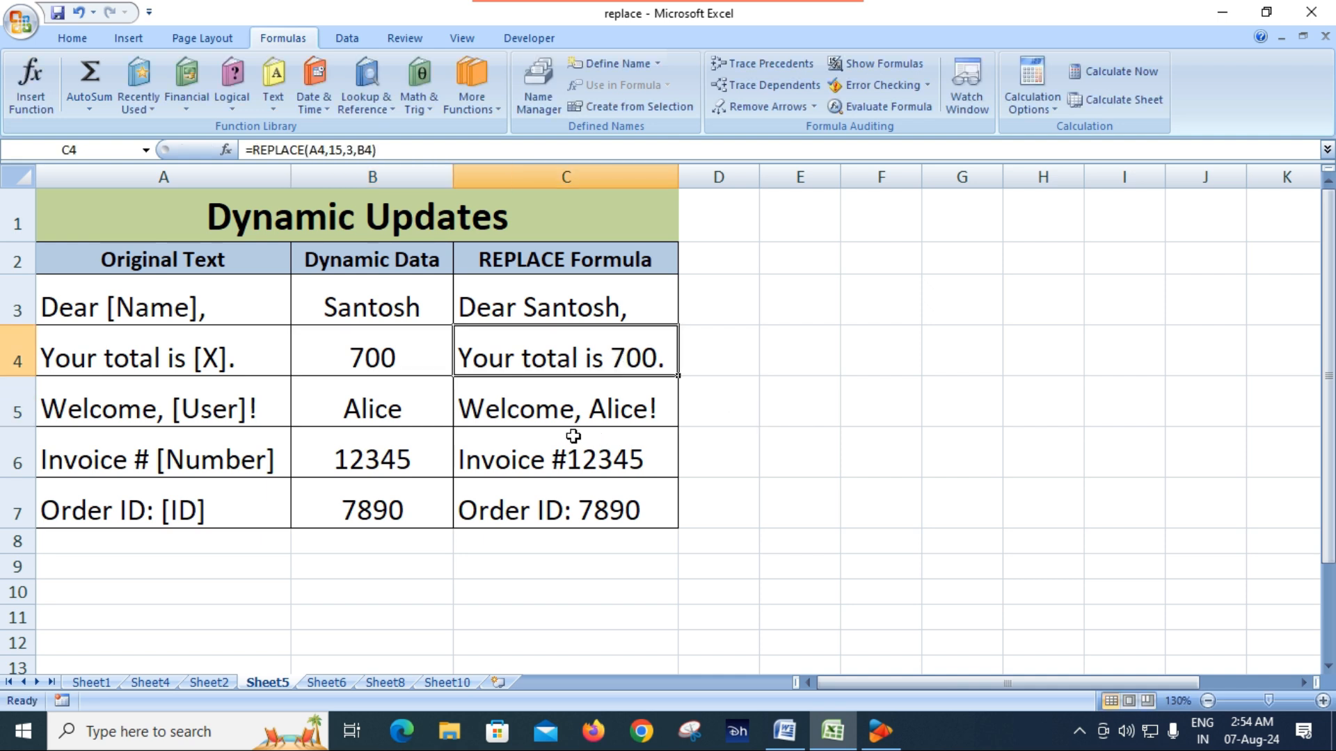
# Examine the existing REPLACE formula in C5 without changing it
pyautogui.doubleClick(571, 414)
pyautogui.moveTo(567, 420); pyautogui.dragTo(704, 470)
pyautogui.press('Escape')
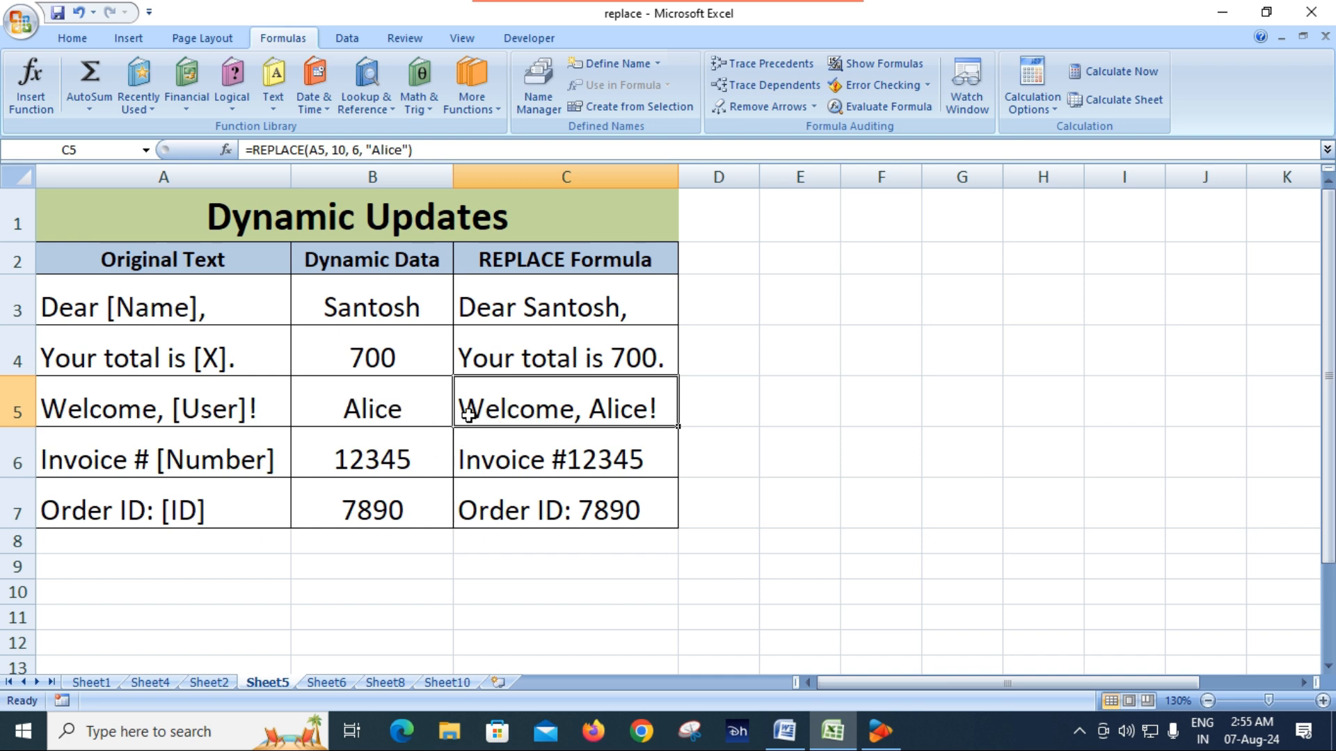
# Clear the remaining dynamic data and REPLACE formulas from B5:C7
pyautogui.moveTo(413, 411); pyautogui.dragTo(534, 499)
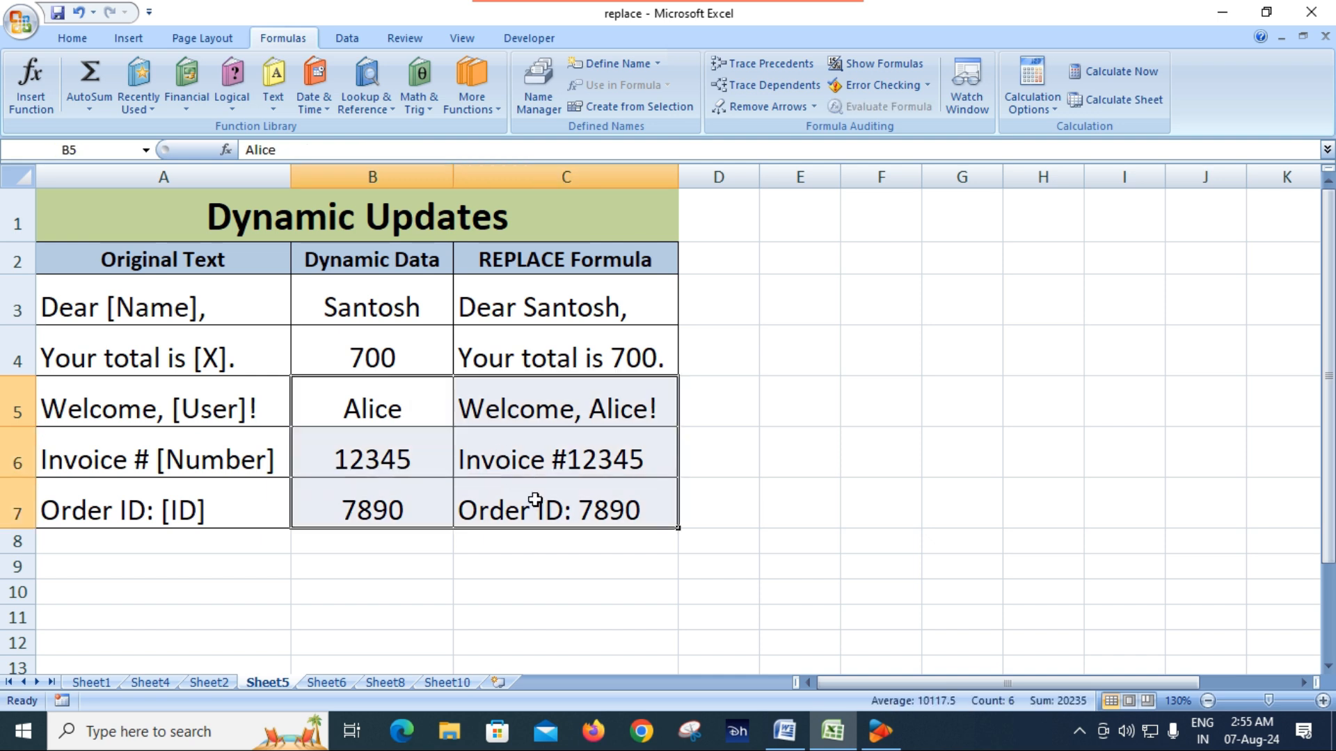
pyautogui.press('Delete')
pyautogui.click(528, 495)
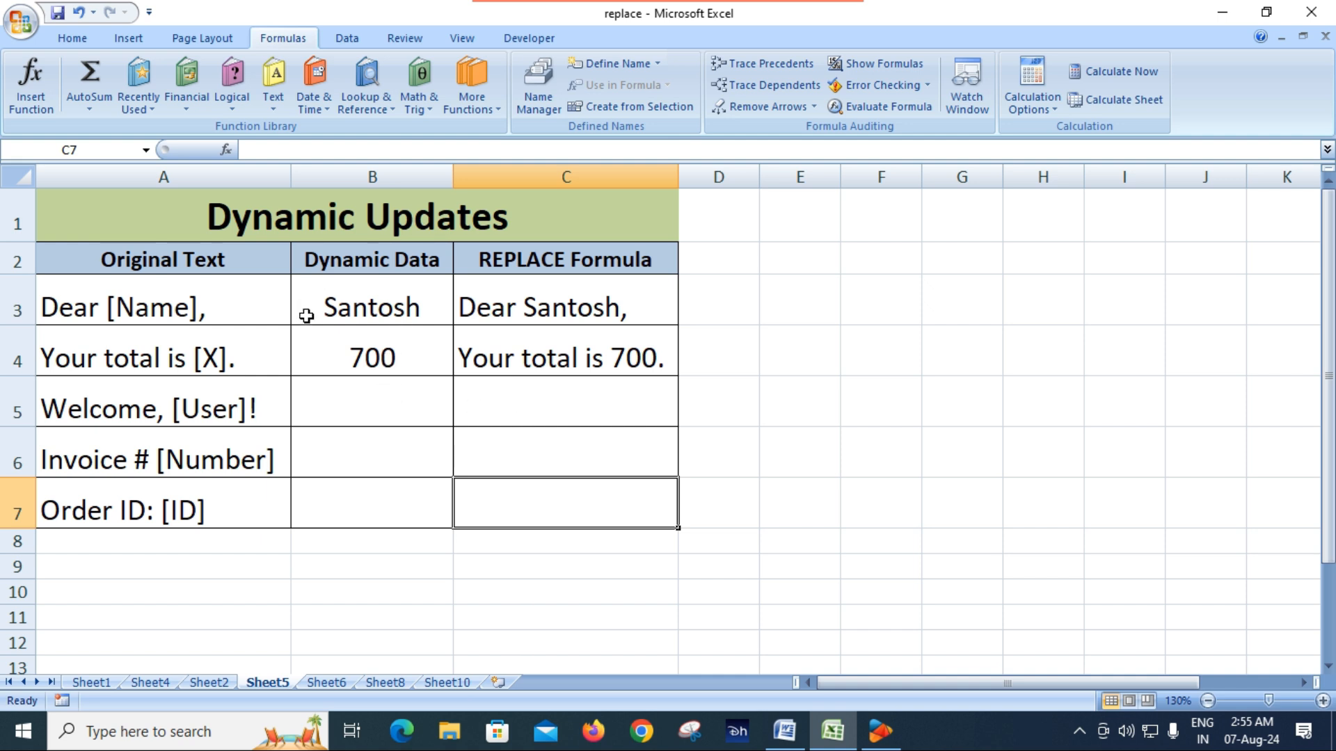
# On Sheet6, review the existing Partial String Update formulas in B3 and B4, and clear B3:B7
pyautogui.click(328, 683)
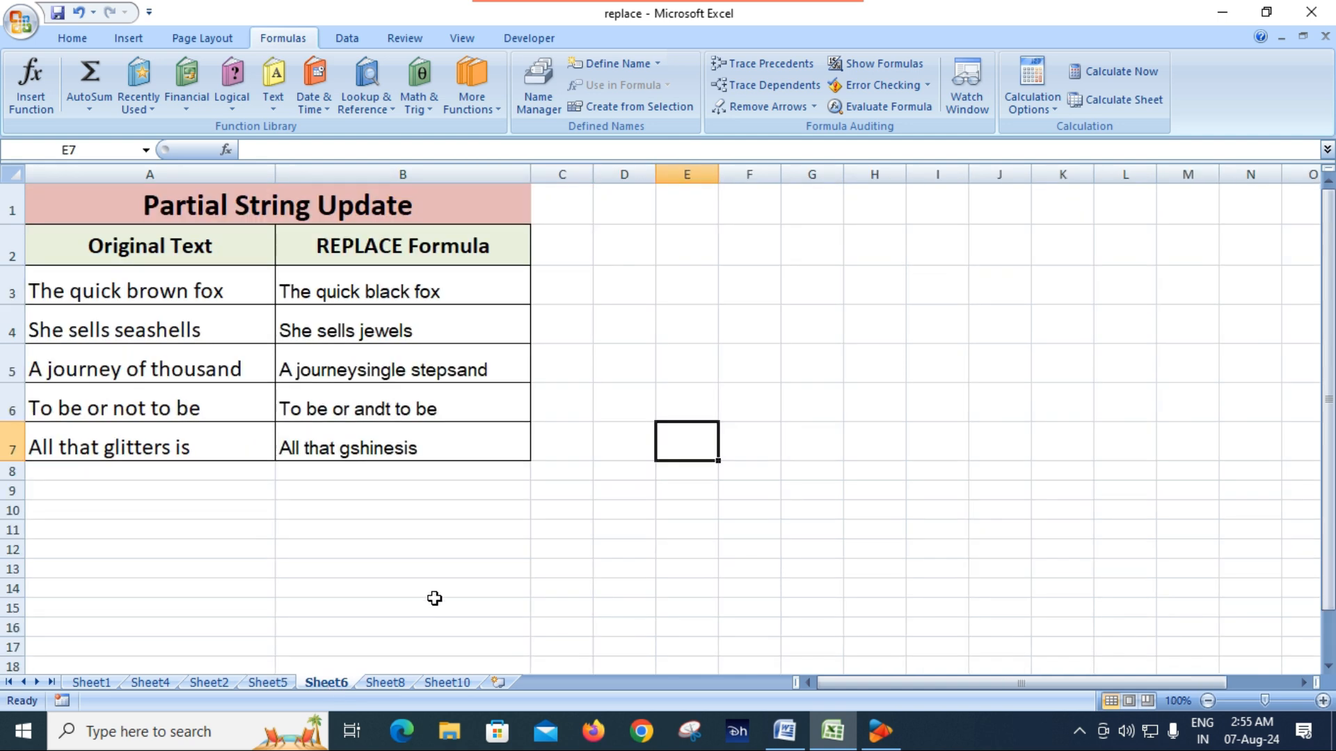
pyautogui.click(478, 621)
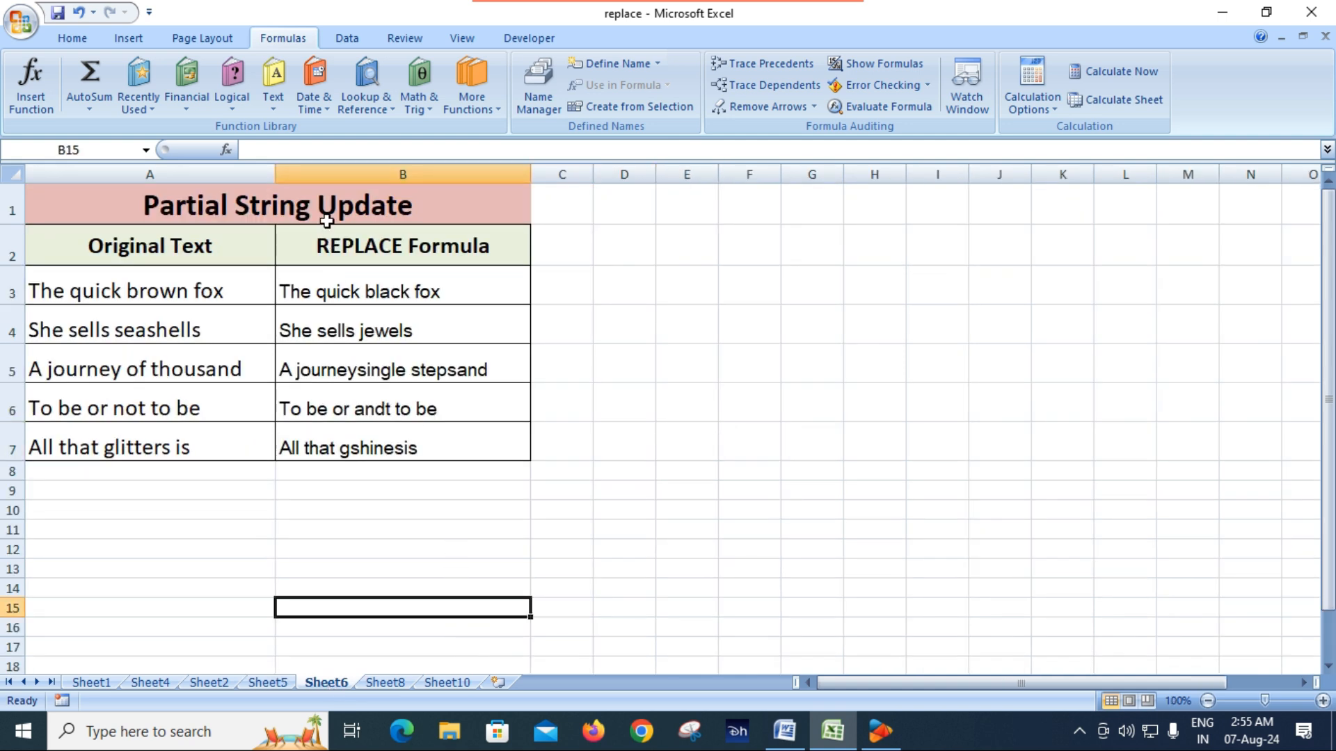
pyautogui.click(240, 283)
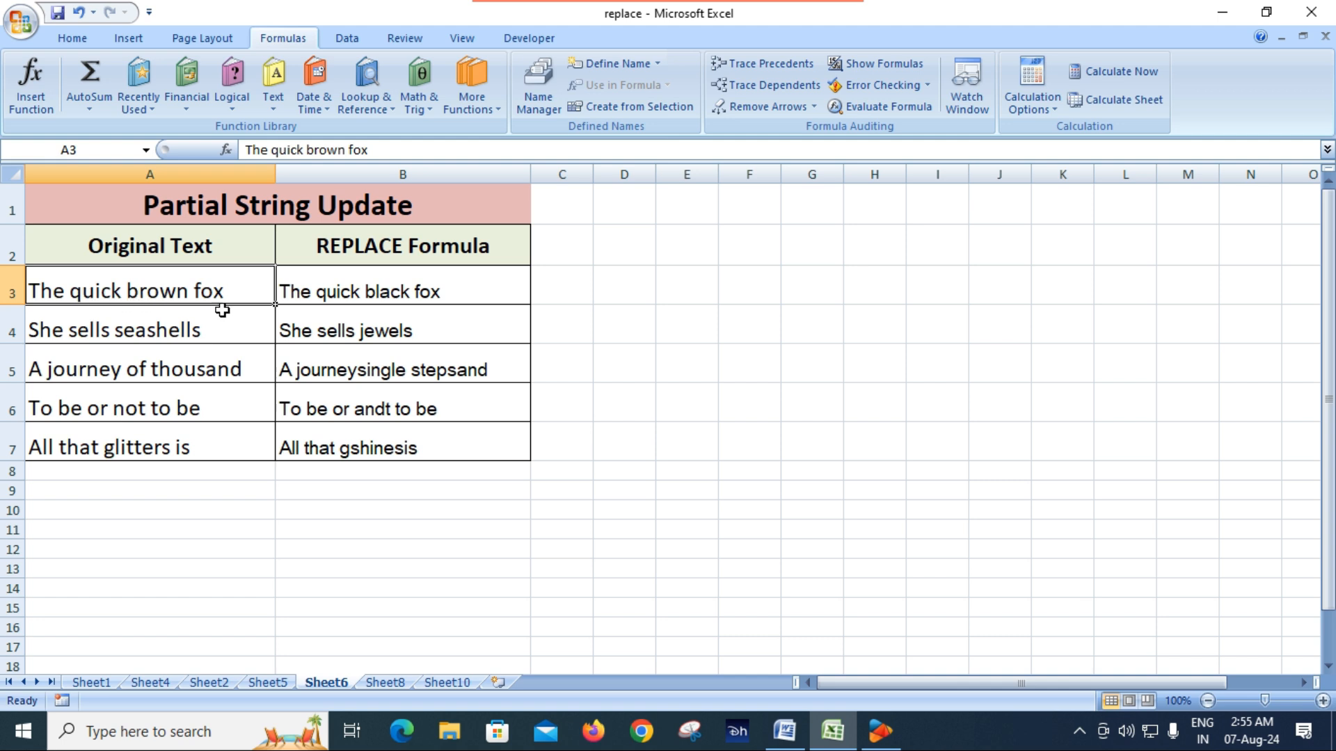
pyautogui.click(388, 294)
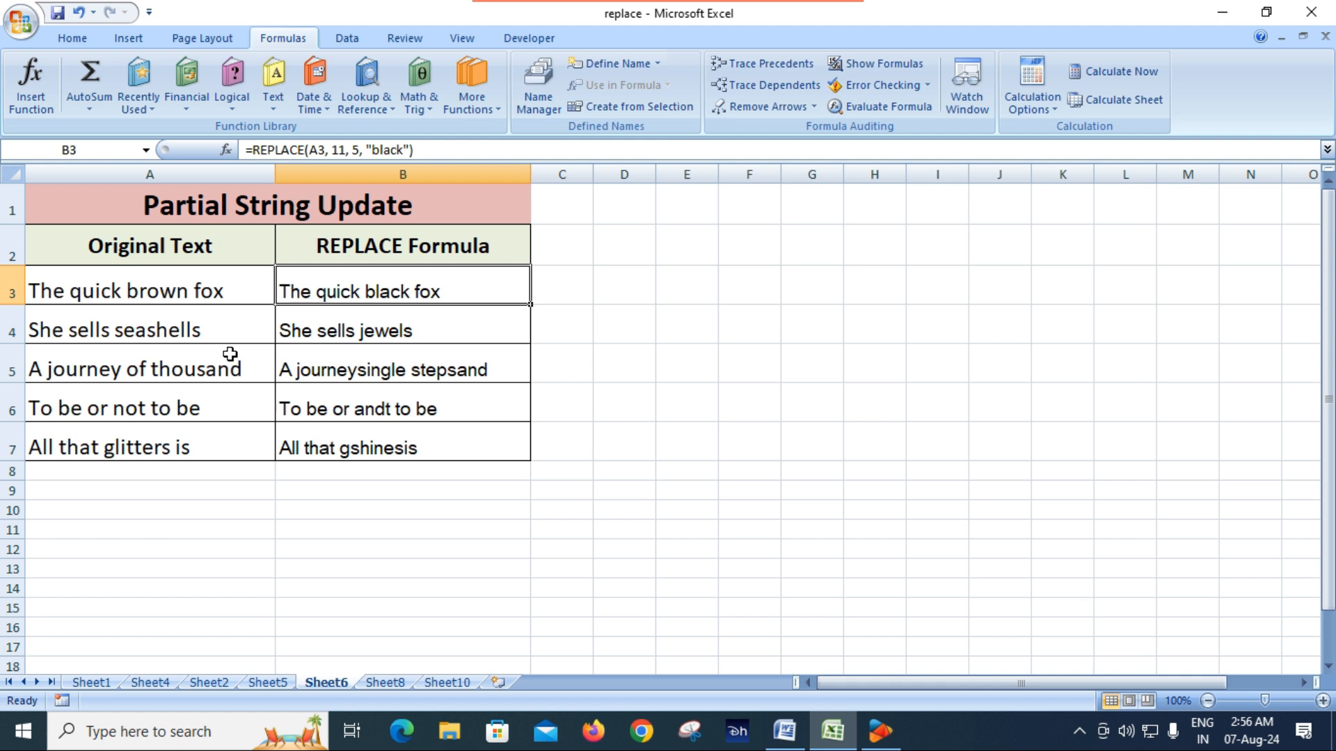
pyautogui.click(355, 336)
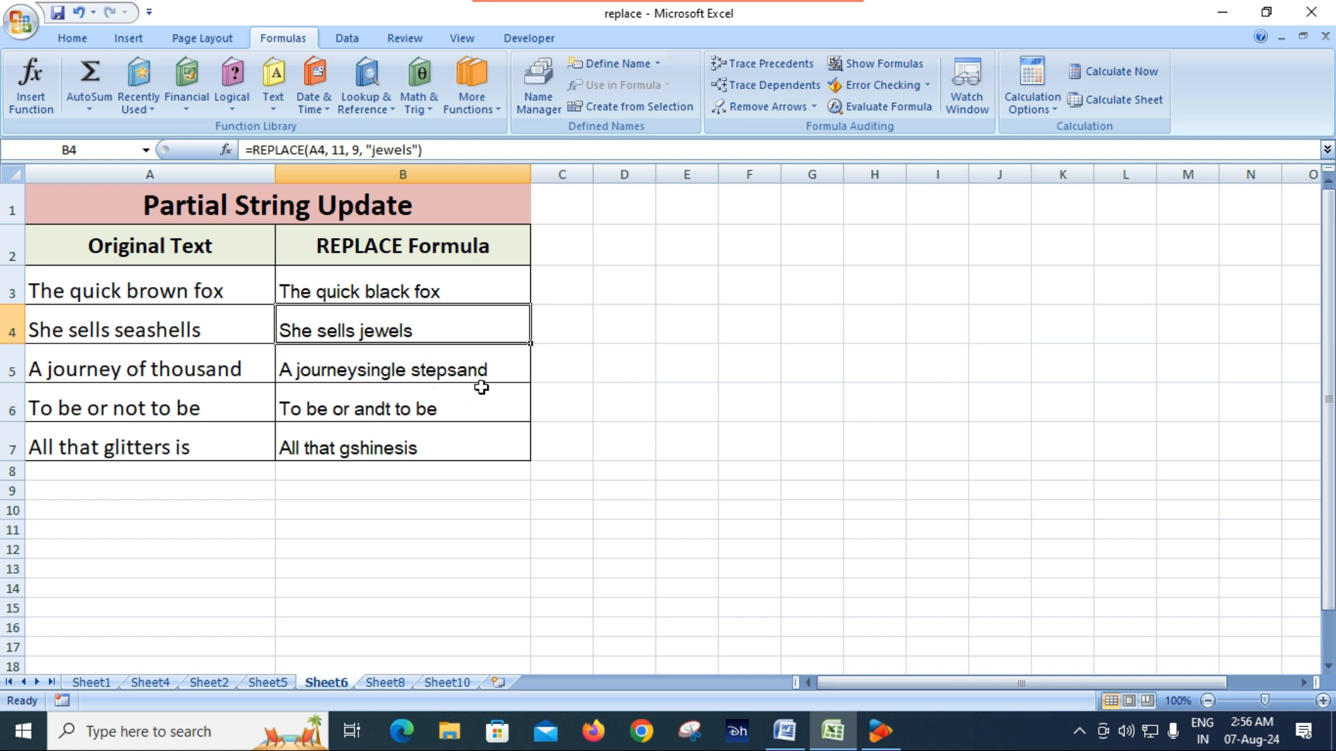
pyautogui.moveTo(367, 292); pyautogui.dragTo(368, 436)
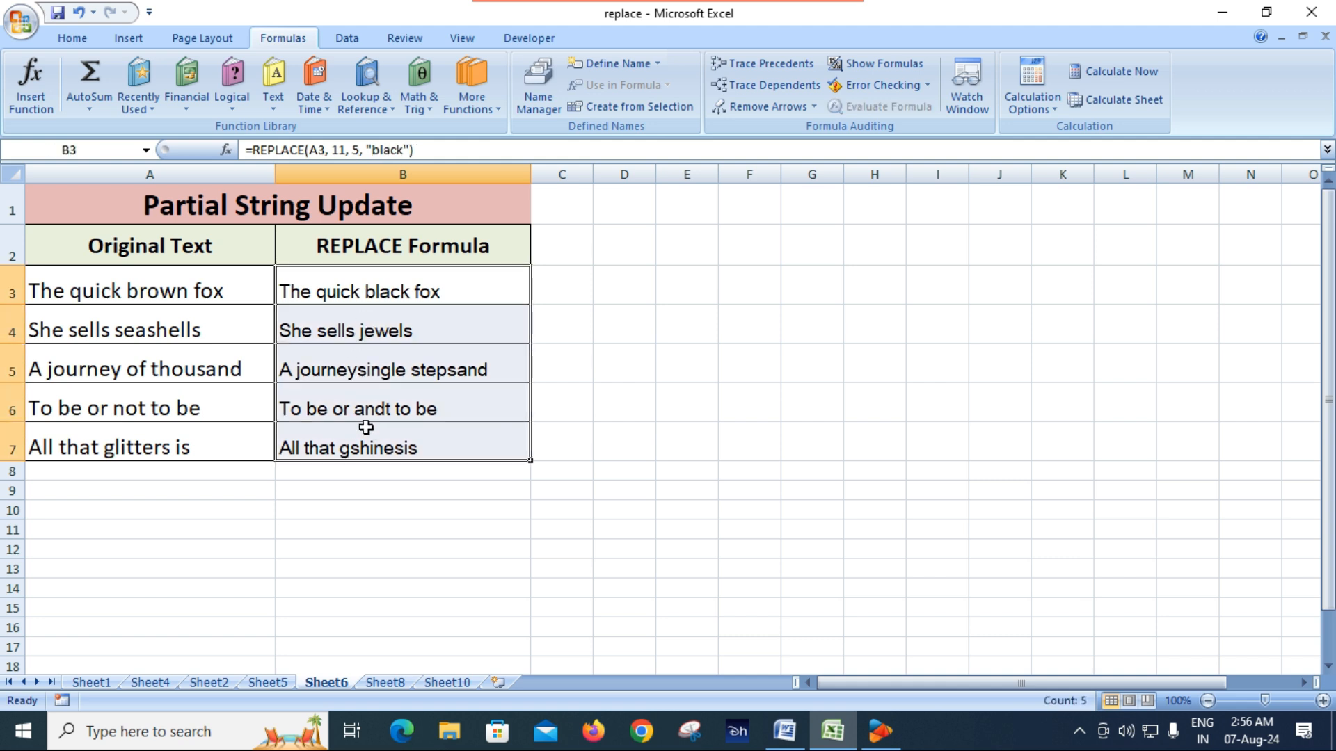
pyautogui.press('Delete')
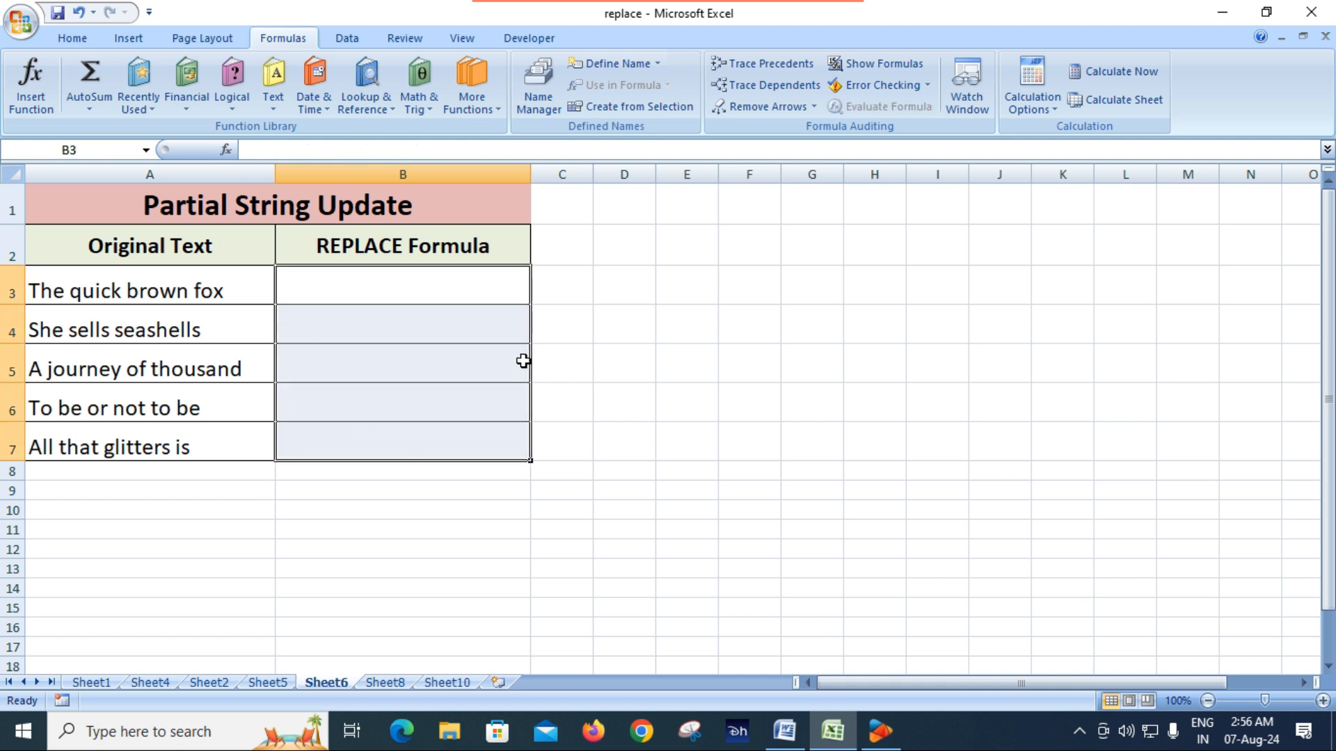
# Enter =REPLACE(A3,11,5,"Black") in B3 to replace the word brown, and compare the result with A3
pyautogui.click(410, 296)
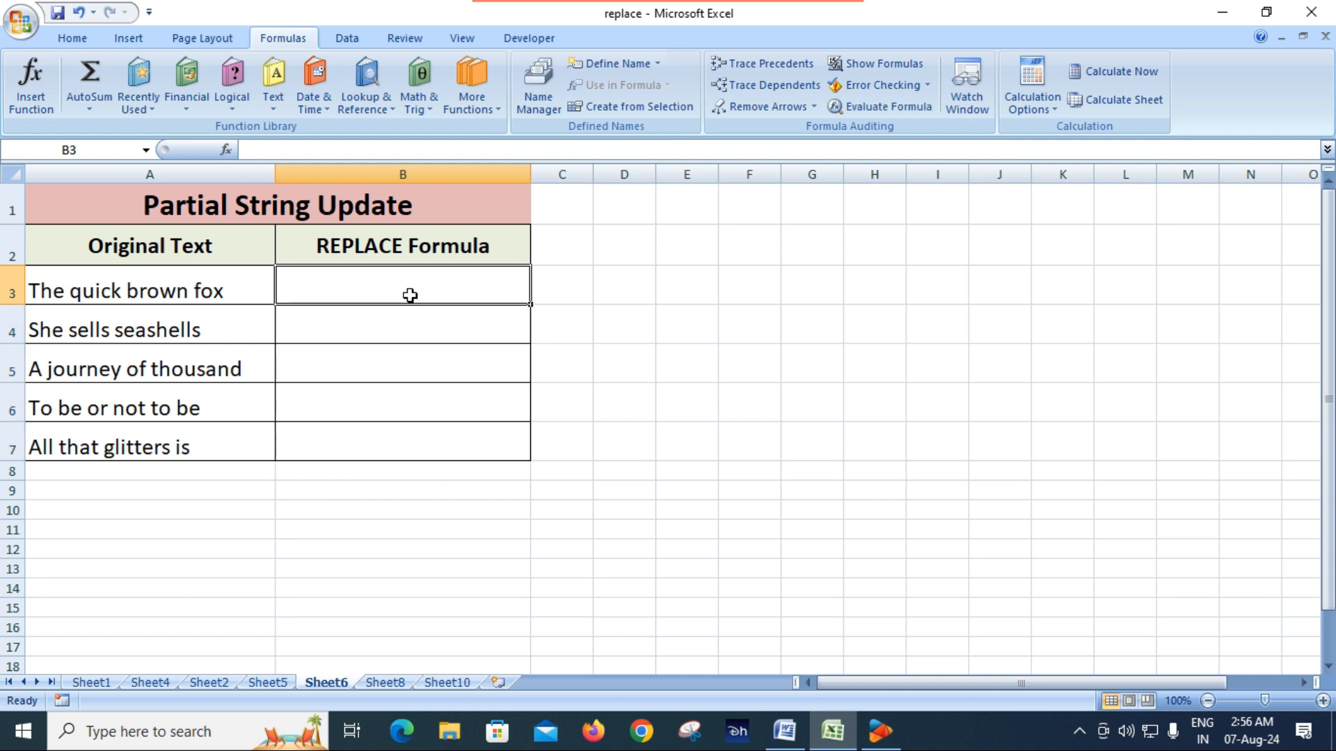
pyautogui.write('=rep')
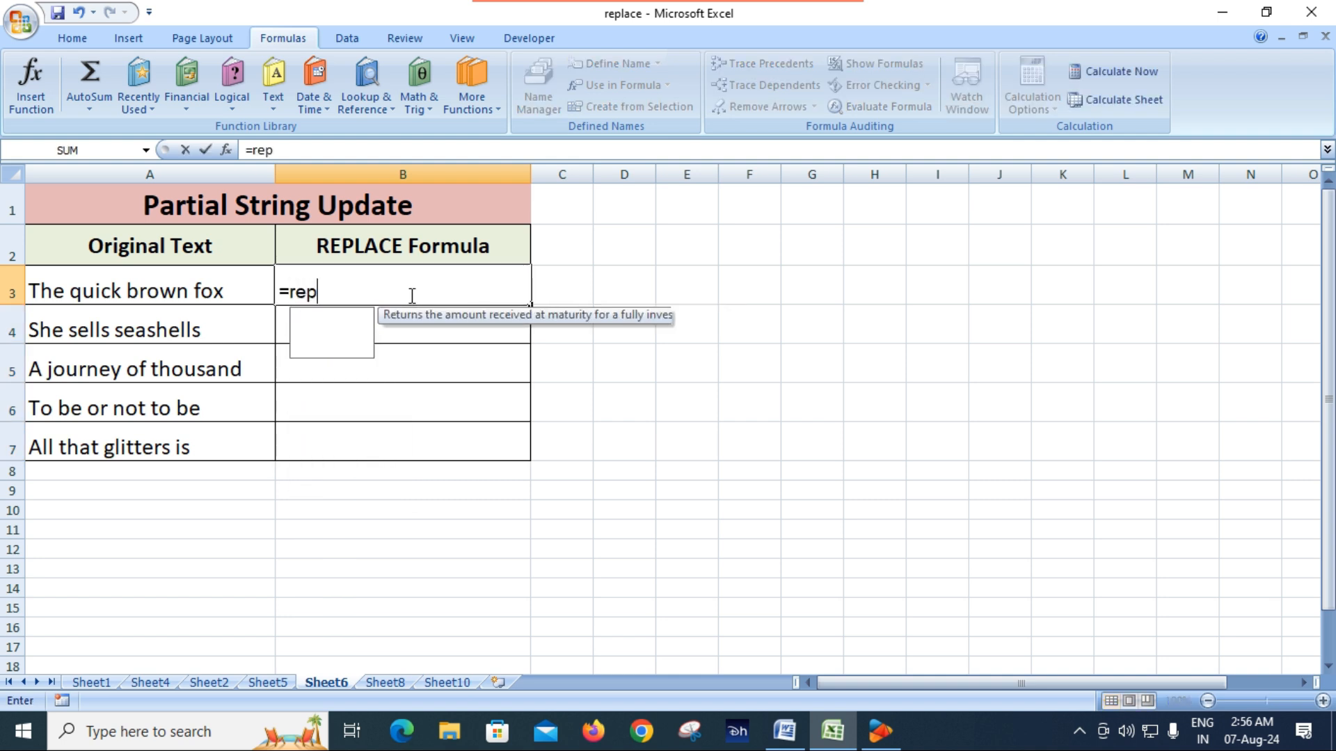
pyautogui.press('Tab')
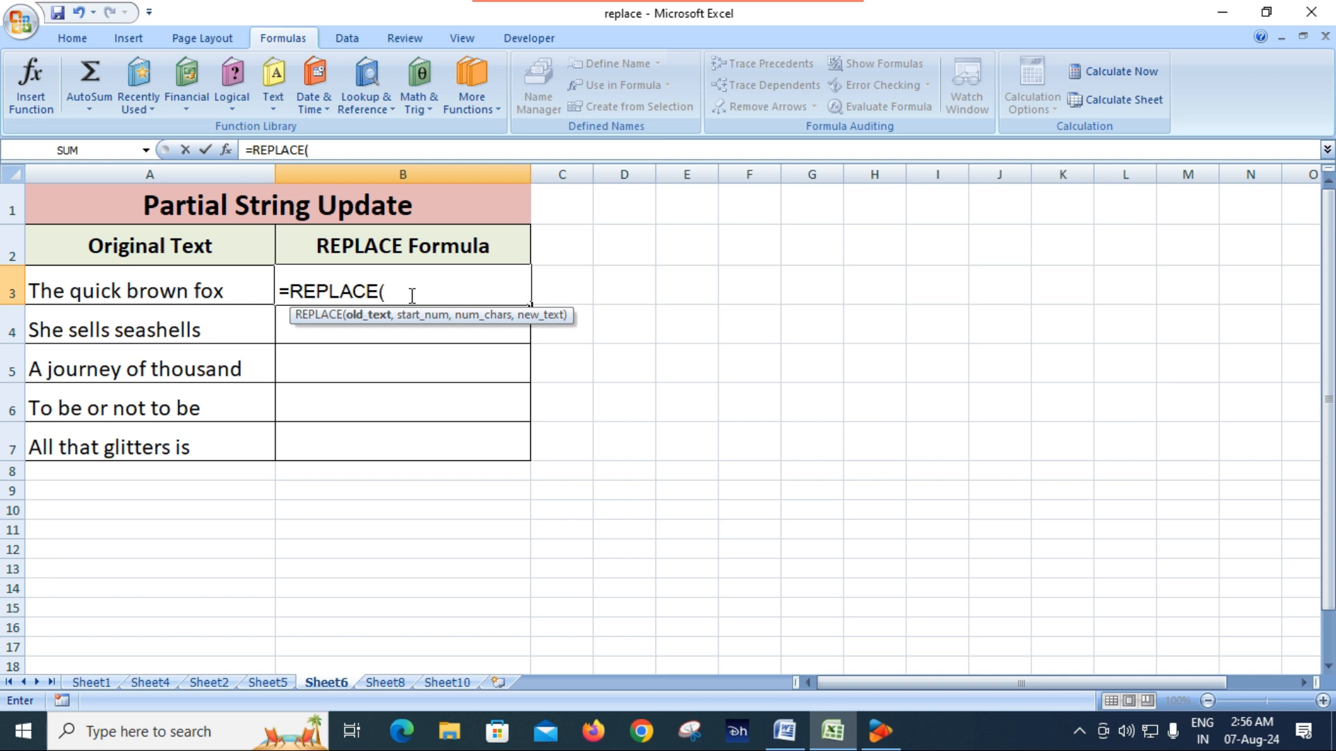
pyautogui.click(220, 291)
pyautogui.write(',')
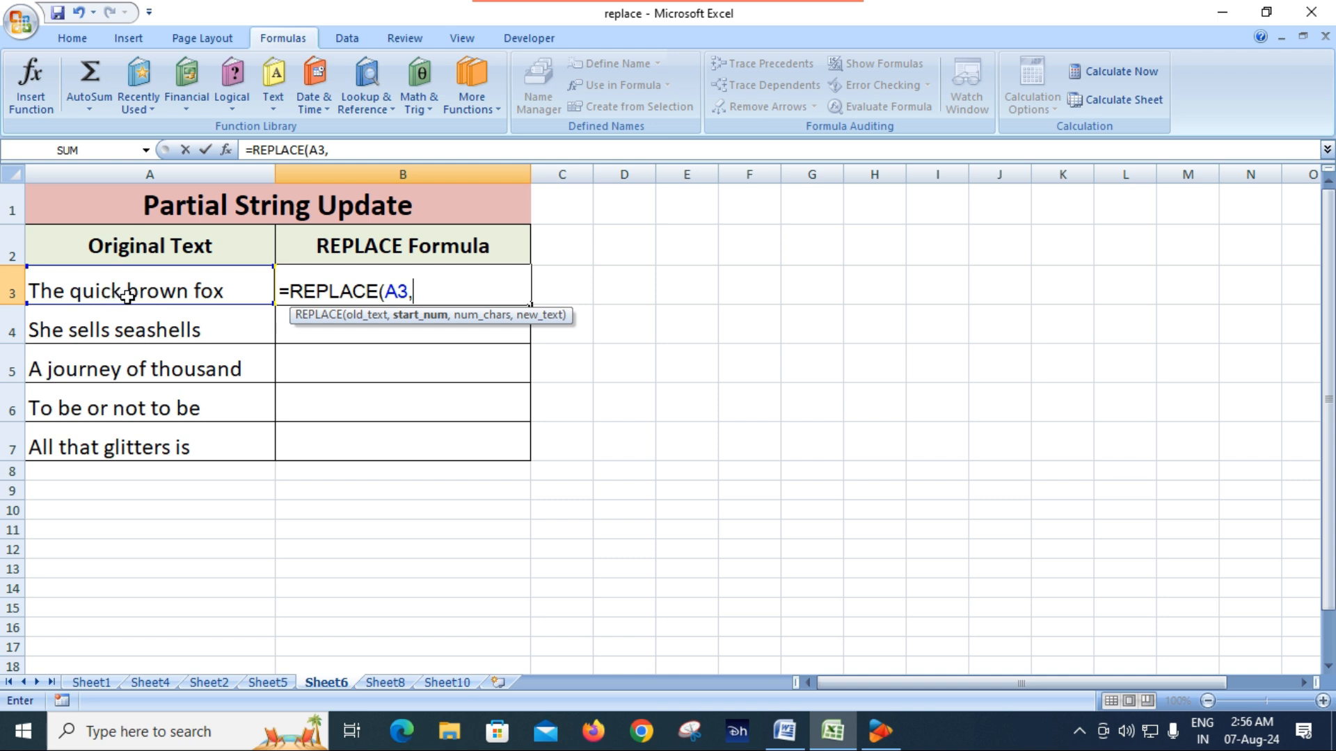
pyautogui.write('11,')
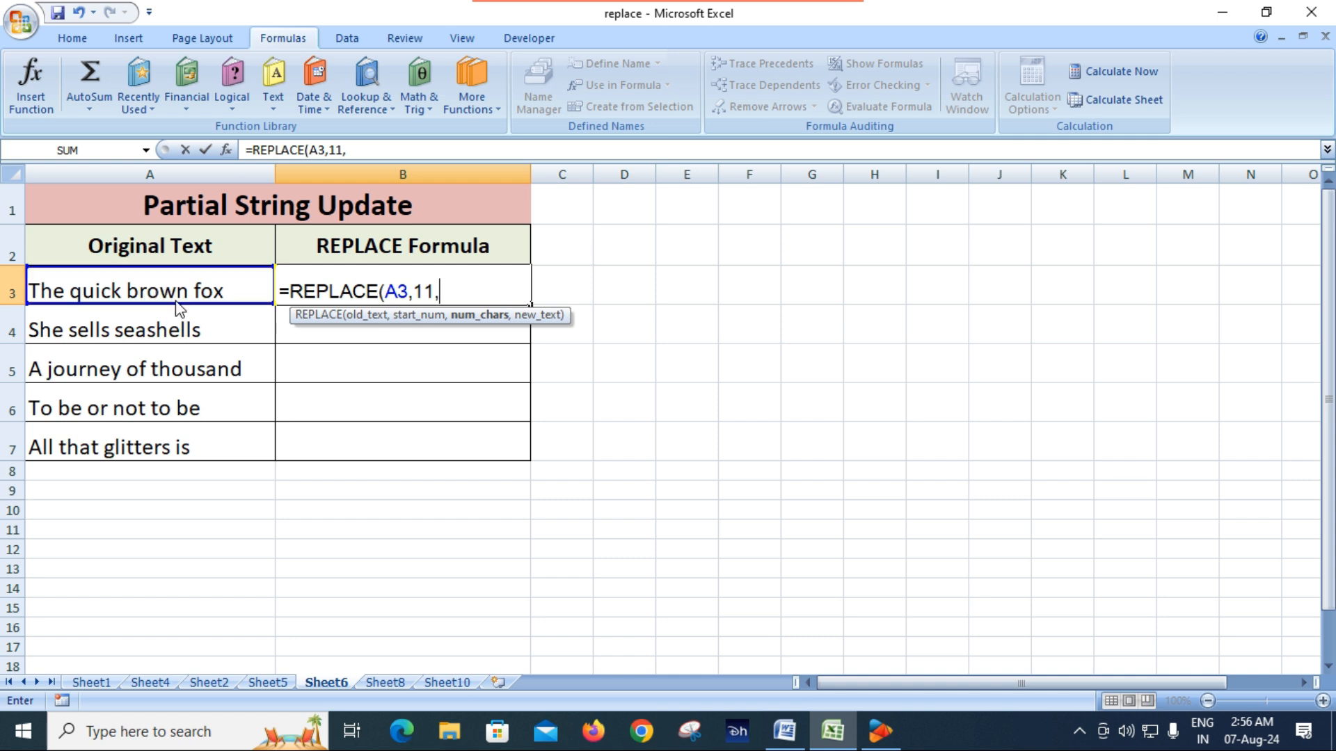
pyautogui.write('5,')
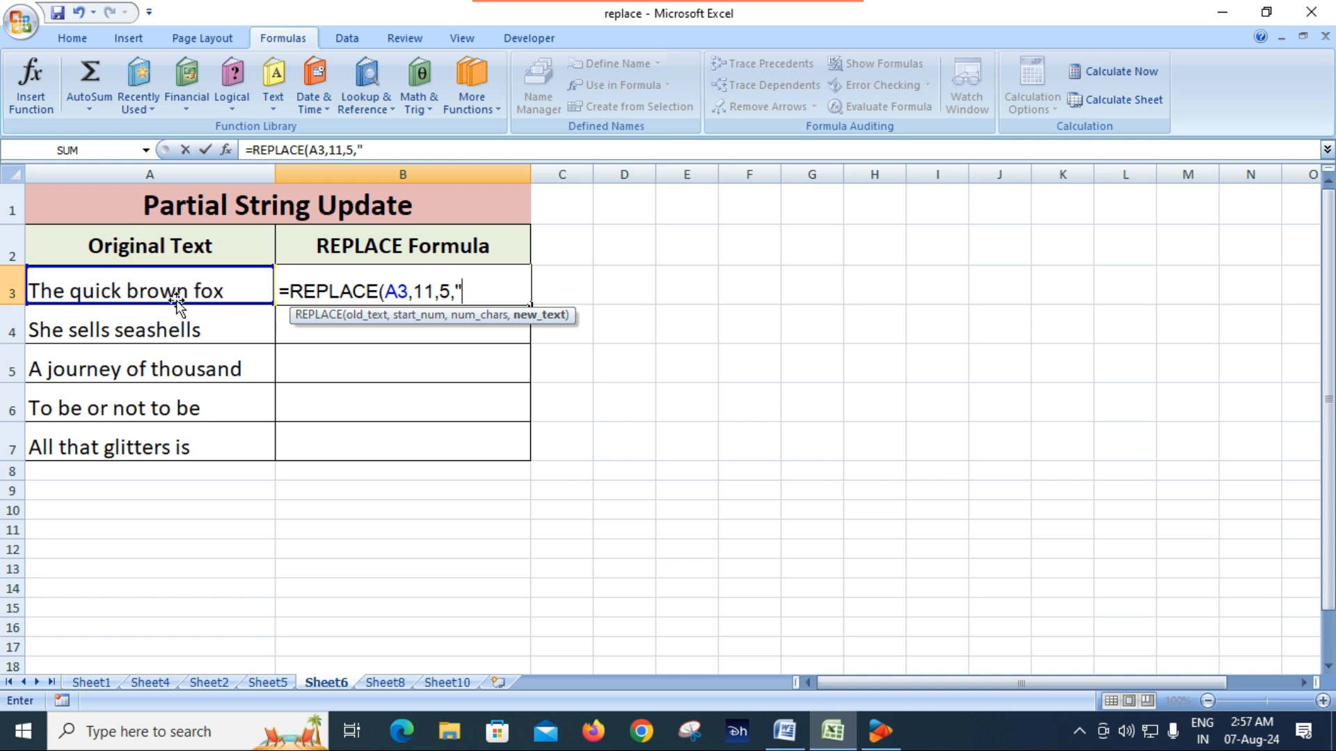
pyautogui.write('Black"')
pyautogui.press('Return')
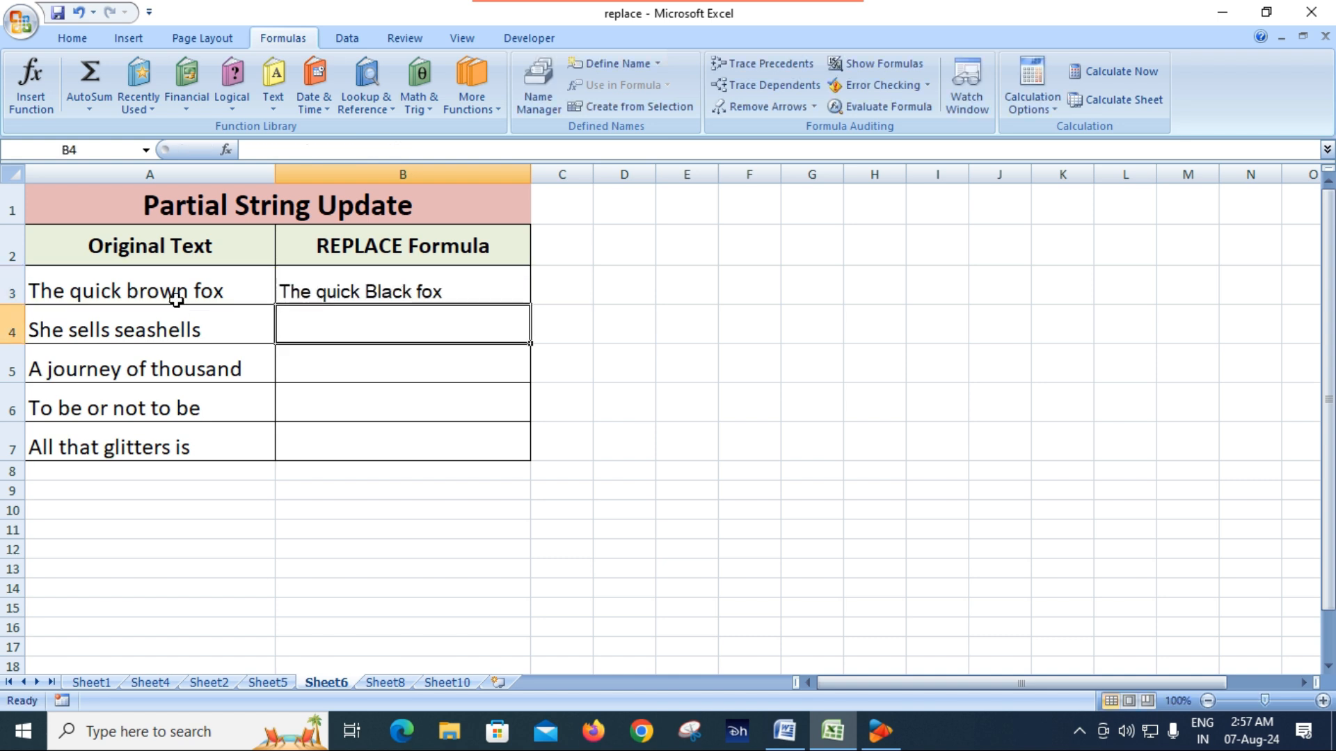
pyautogui.click(86, 297)
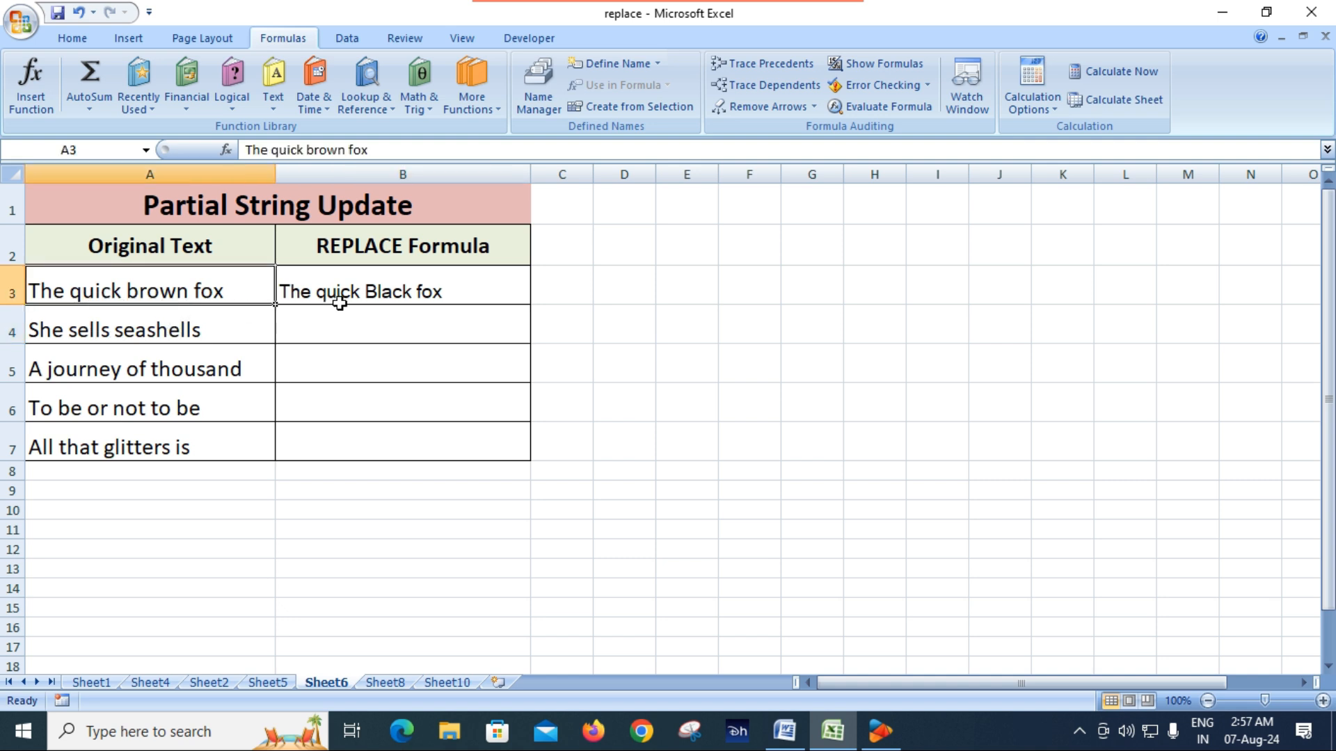
pyautogui.click(395, 297)
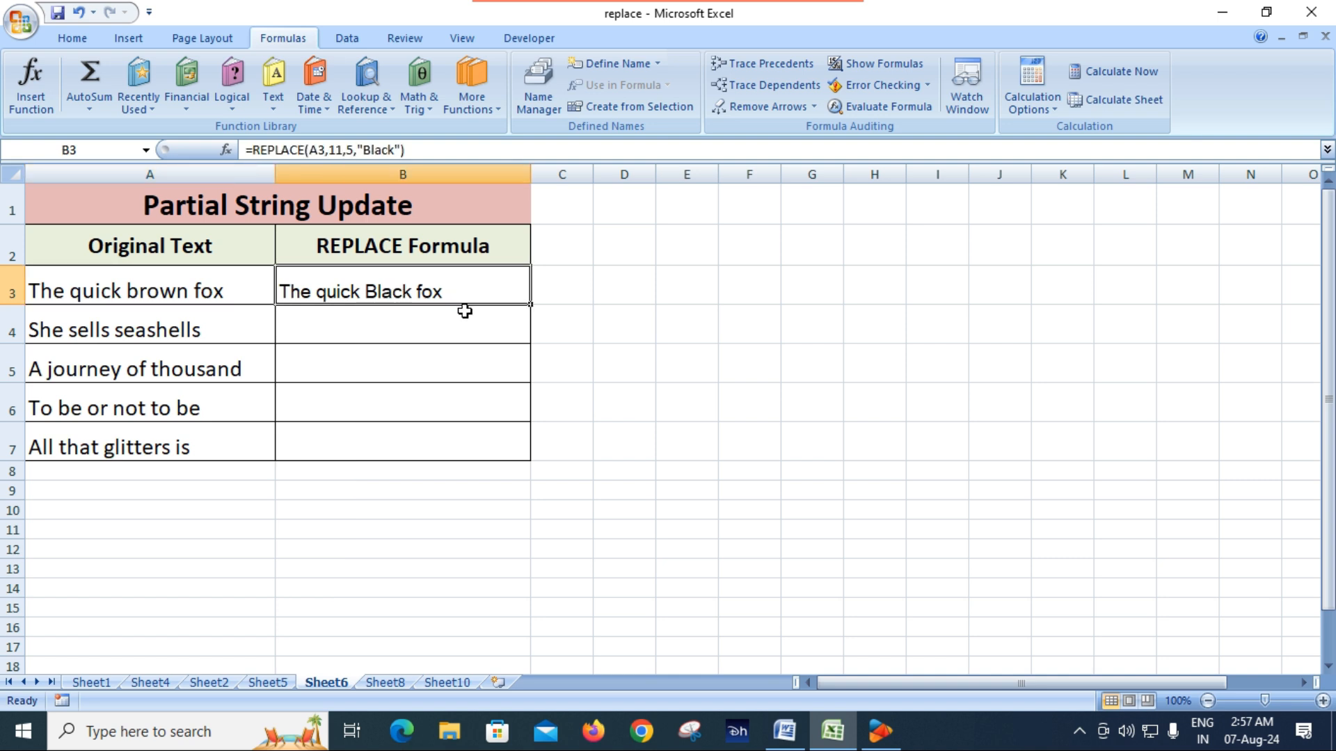
# On Sheet8, examine the Pattern Modification table's invoice rows, comparing the old and new patterns with the REPLACE formula in C3
pyautogui.click(405, 328)
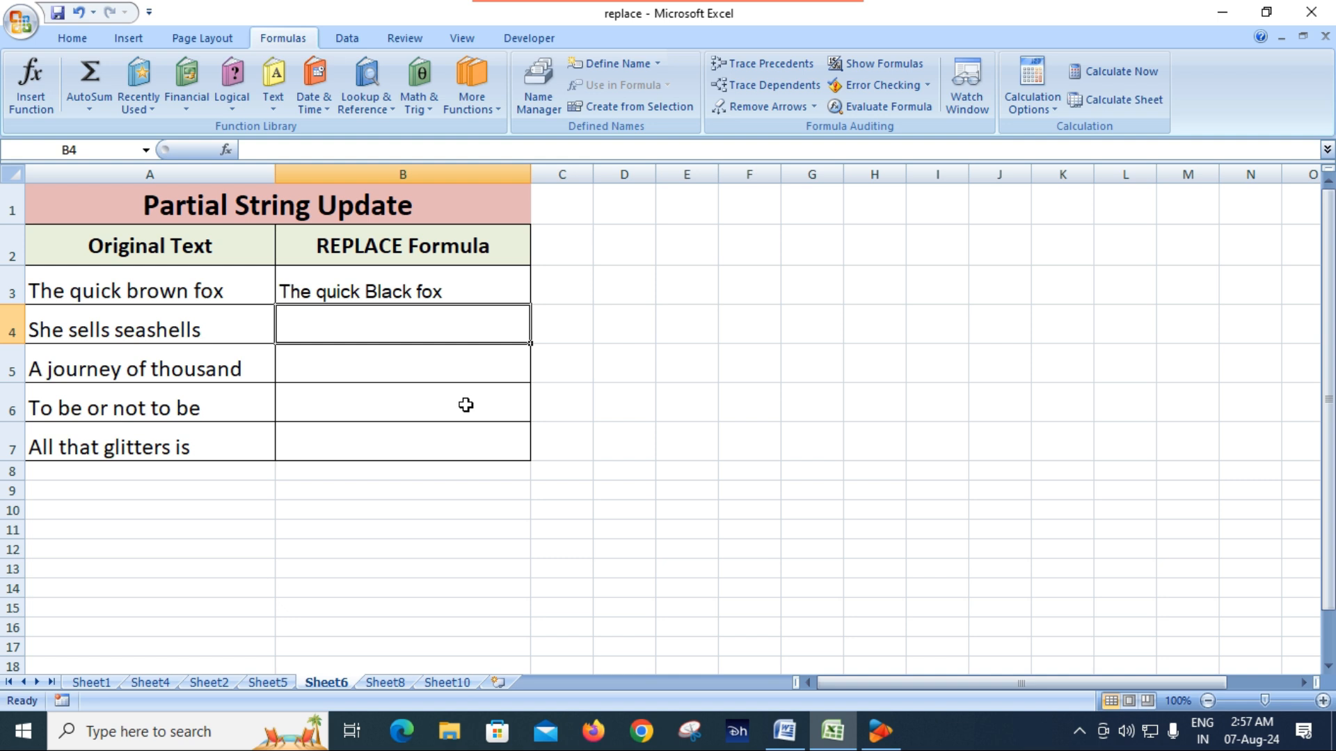
pyautogui.click(384, 682)
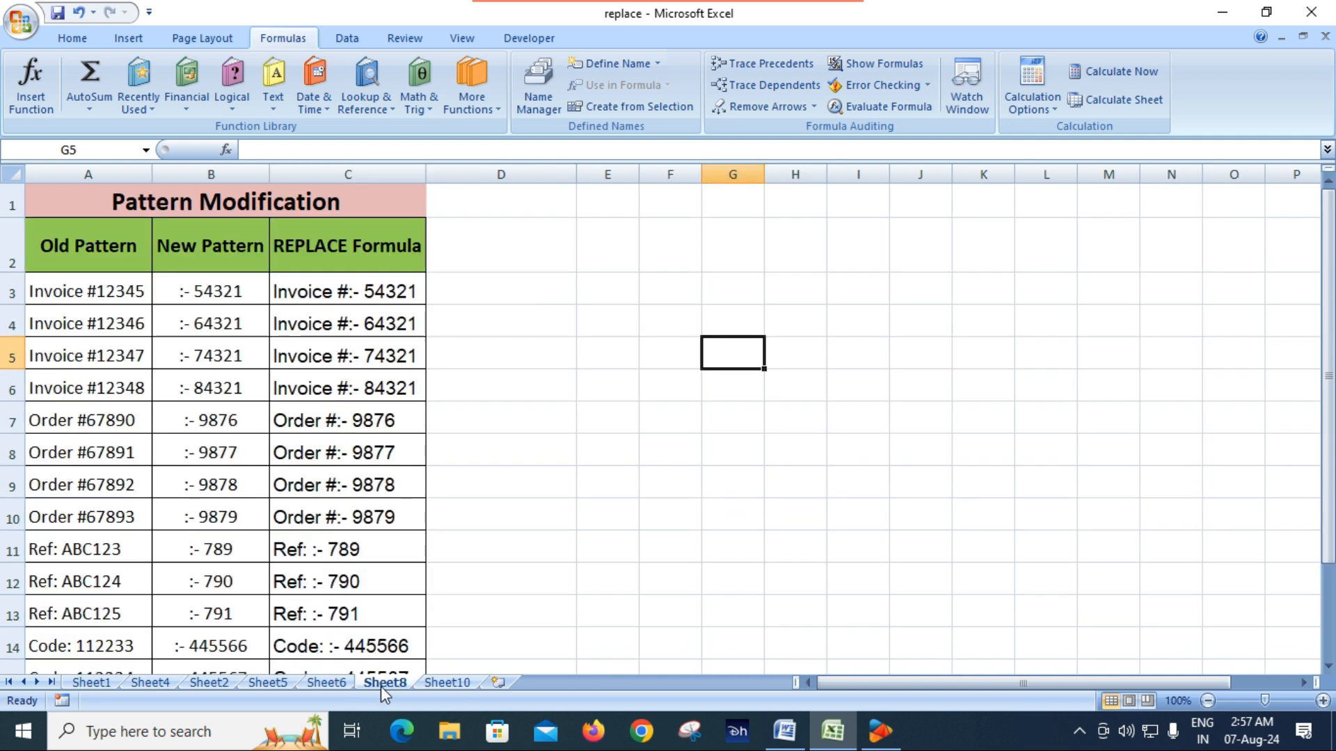
pyautogui.click(590, 484)
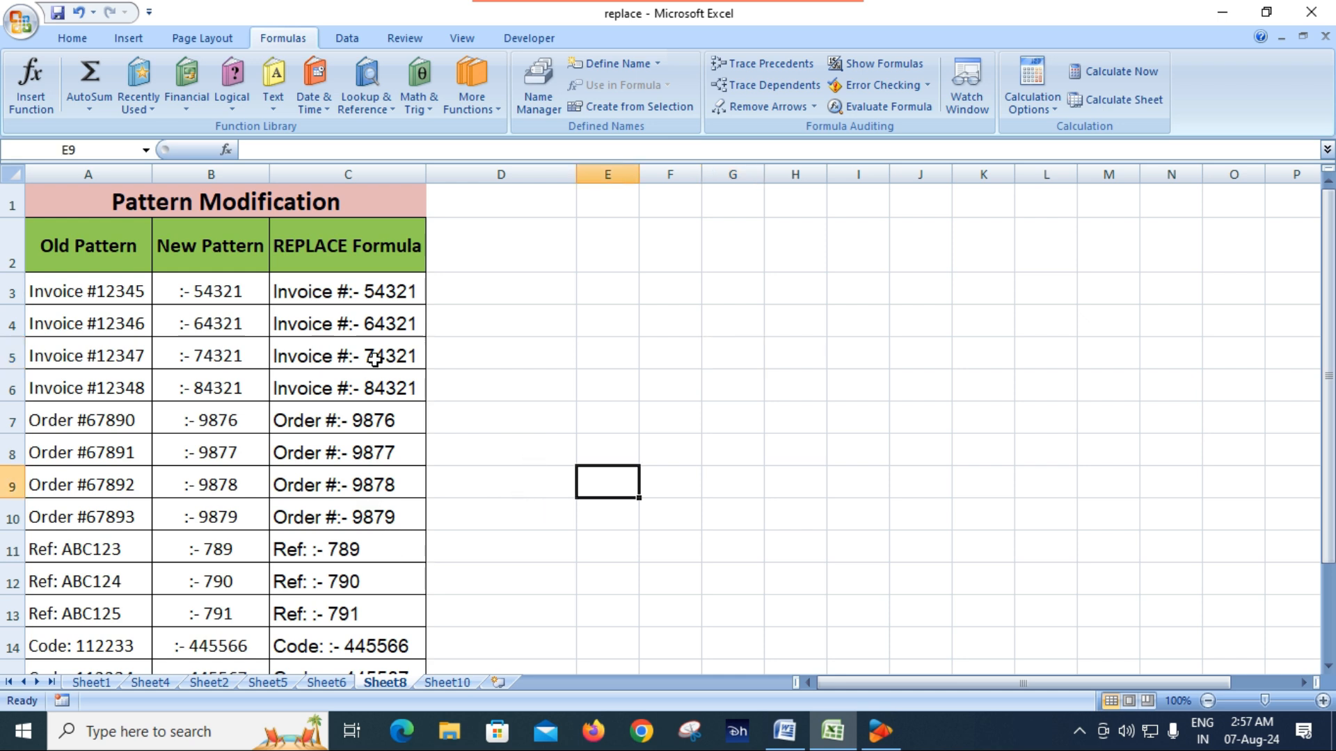
pyautogui.click(340, 293)
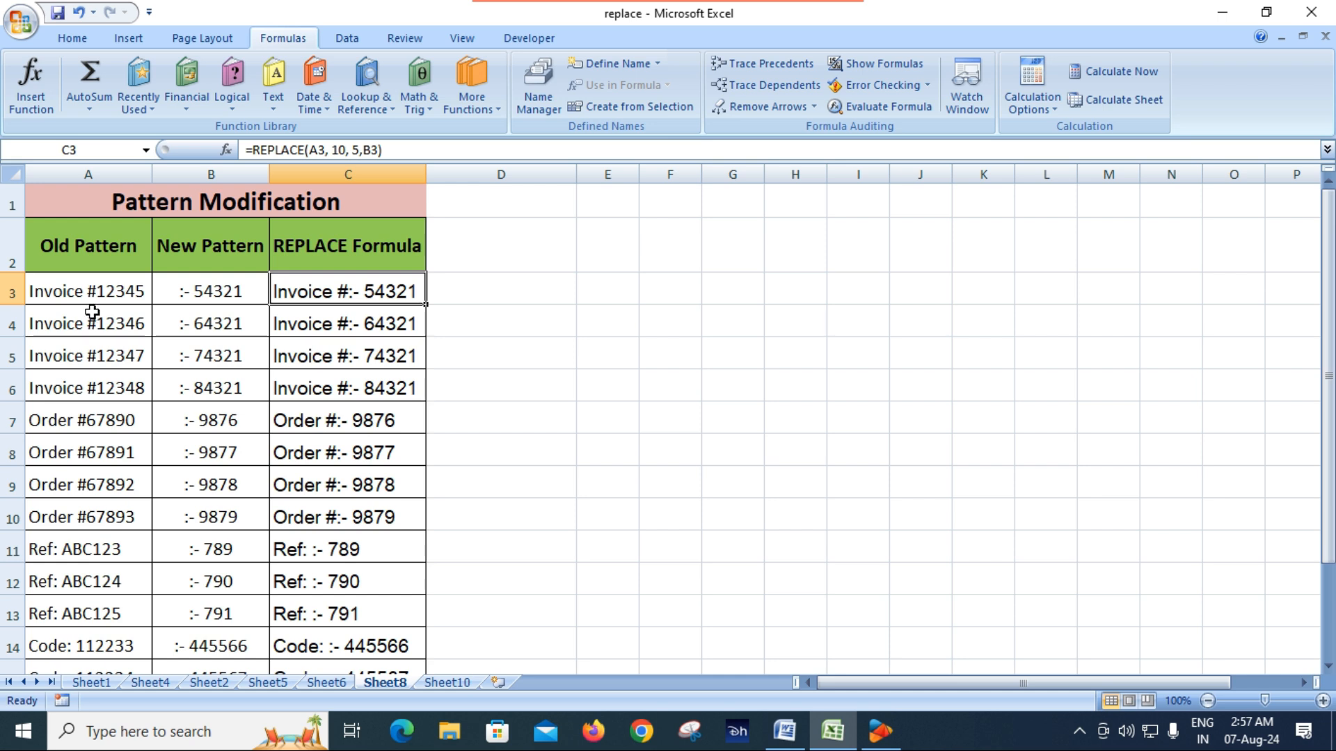
pyautogui.click(109, 297)
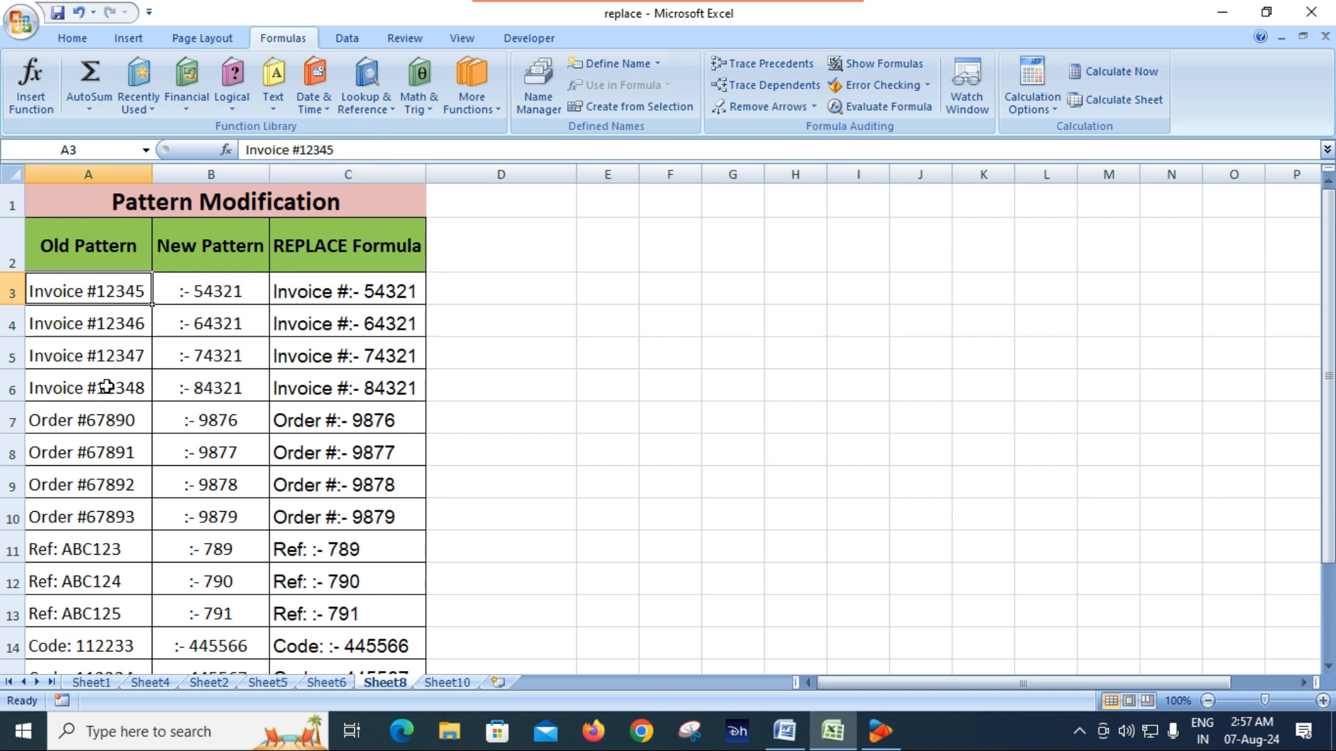
pyautogui.click(200, 331)
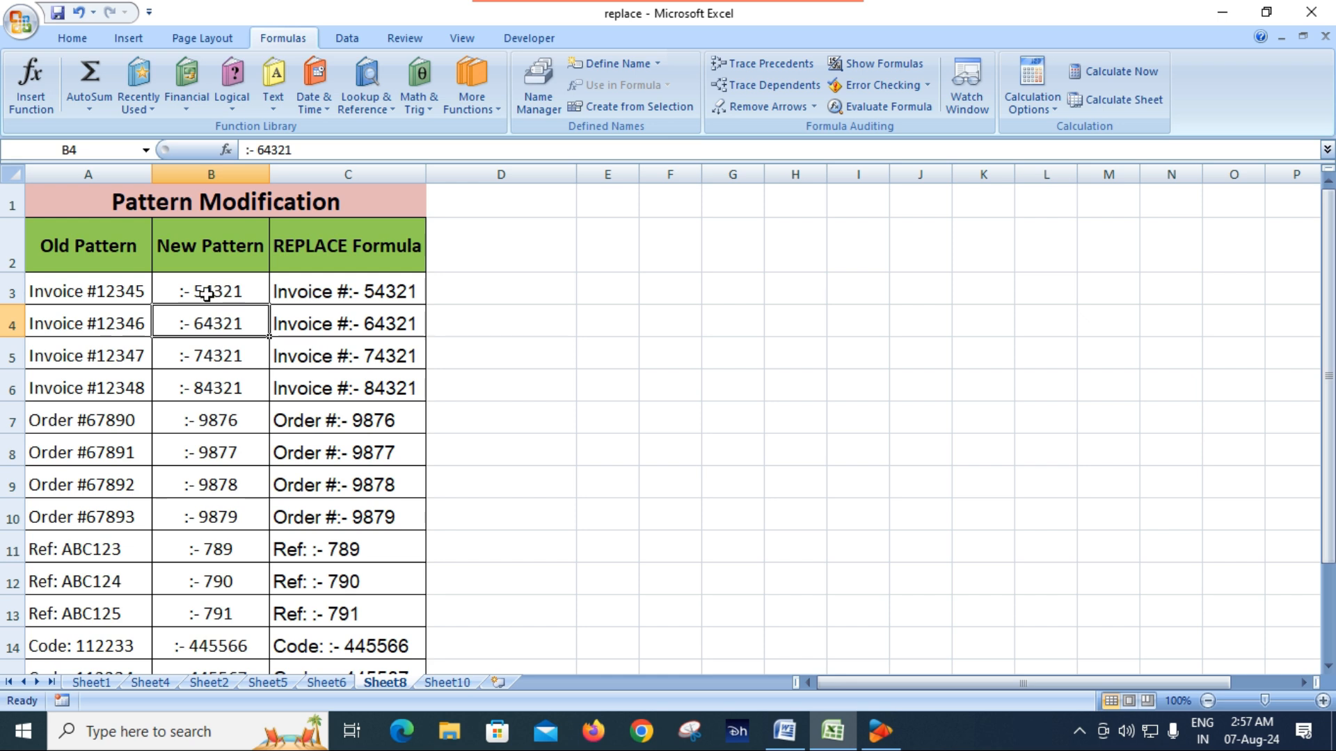
pyautogui.click(106, 291)
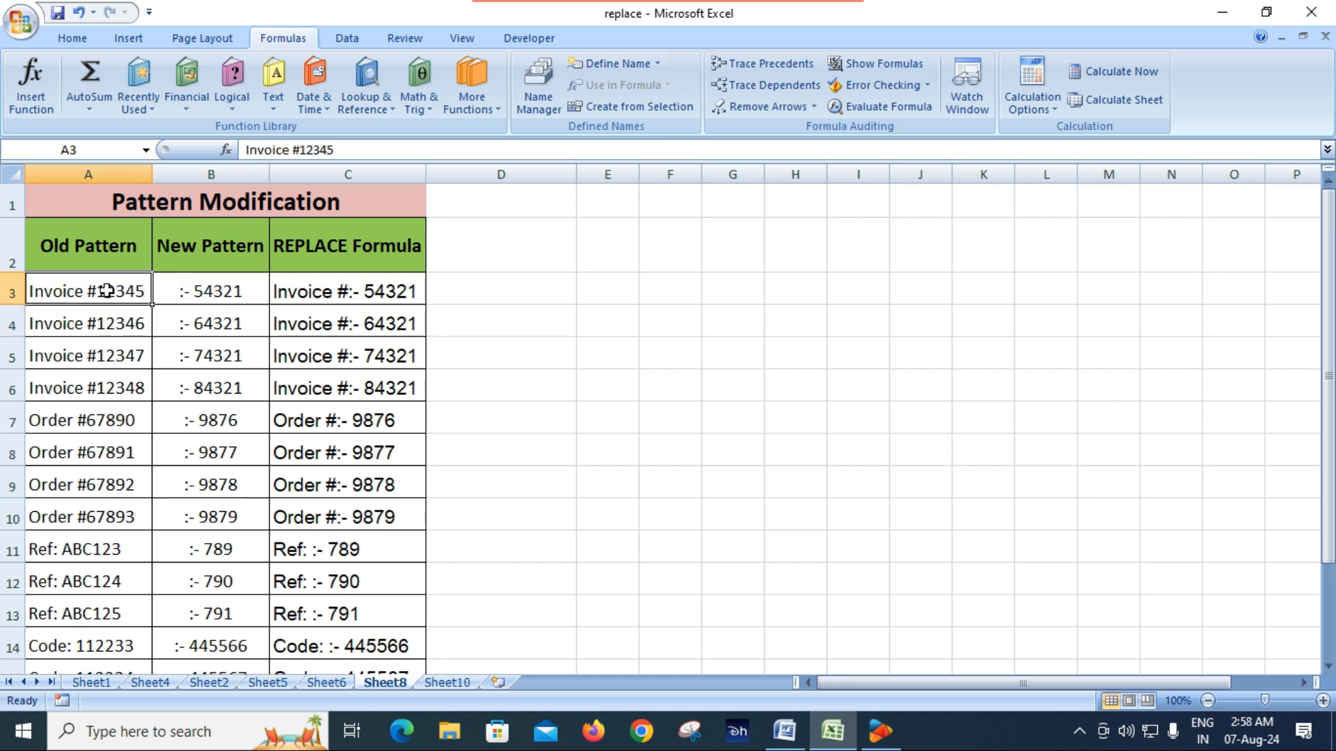
pyautogui.click(241, 294)
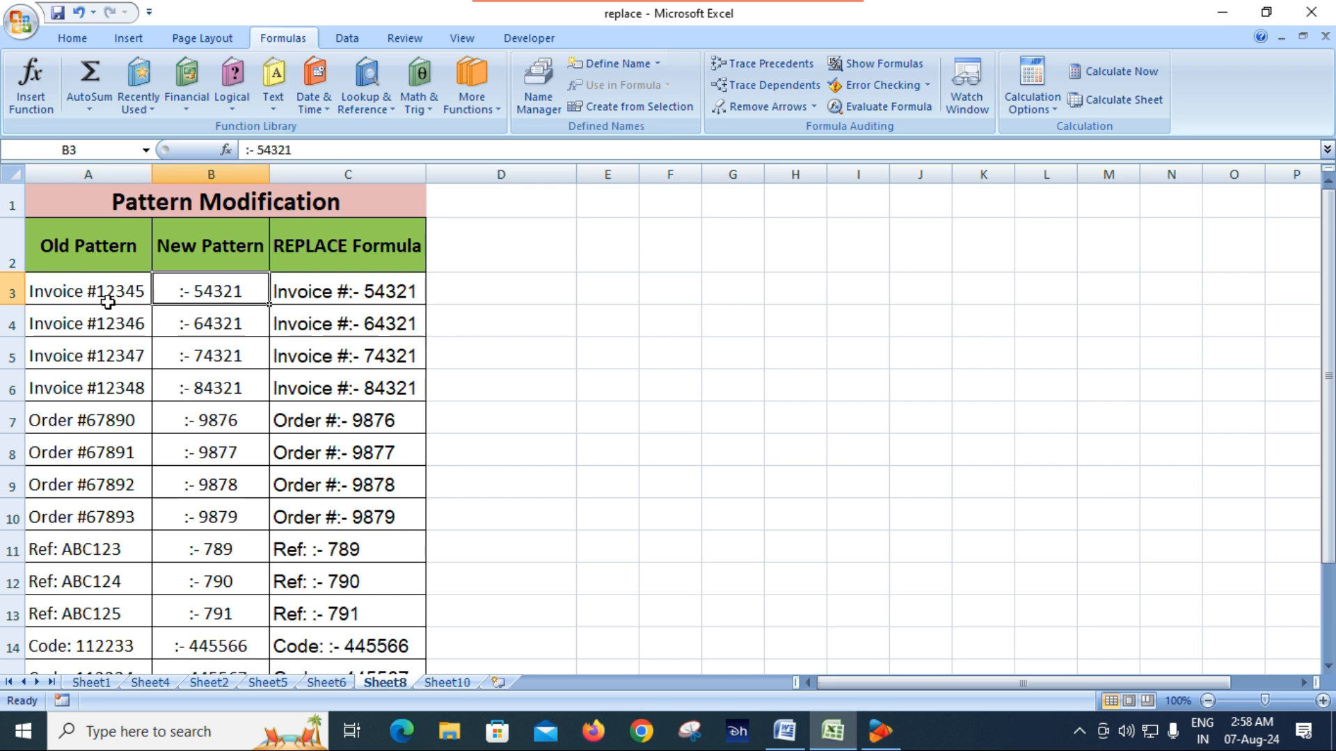
pyautogui.click(65, 295)
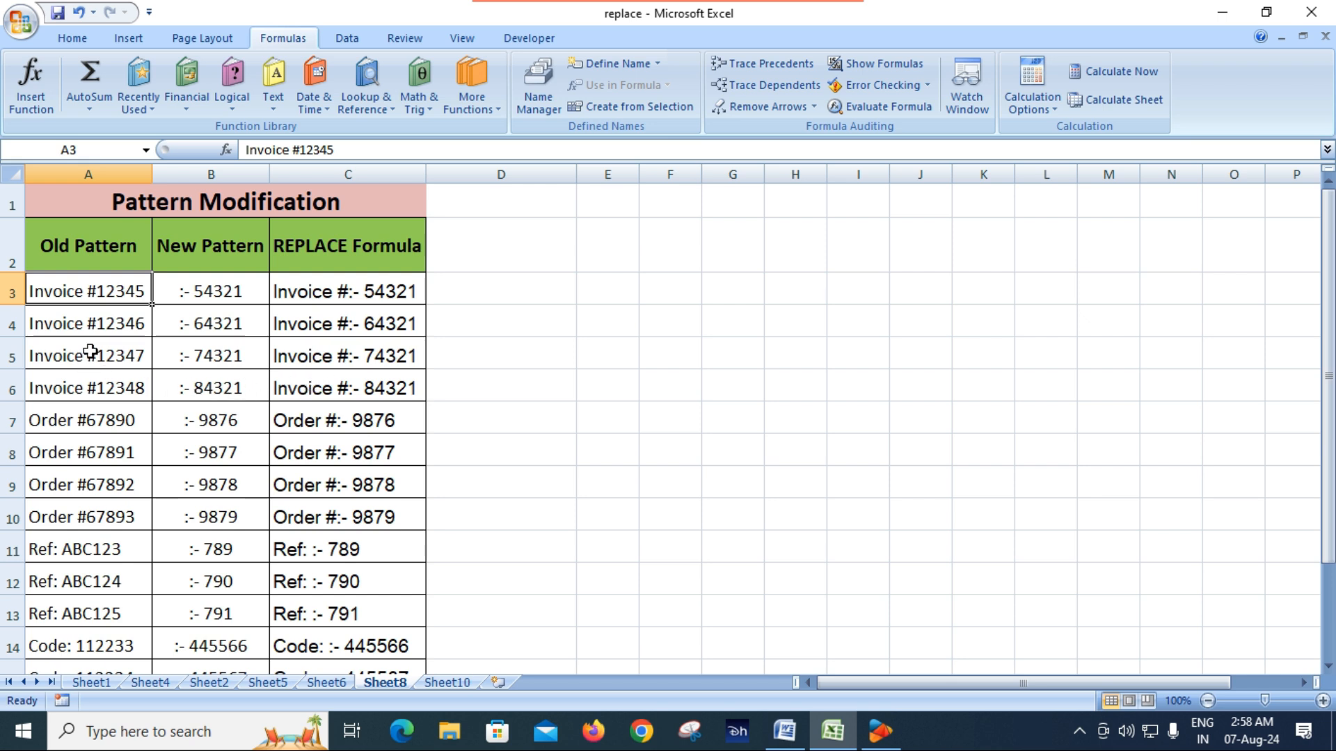
pyautogui.click(108, 389)
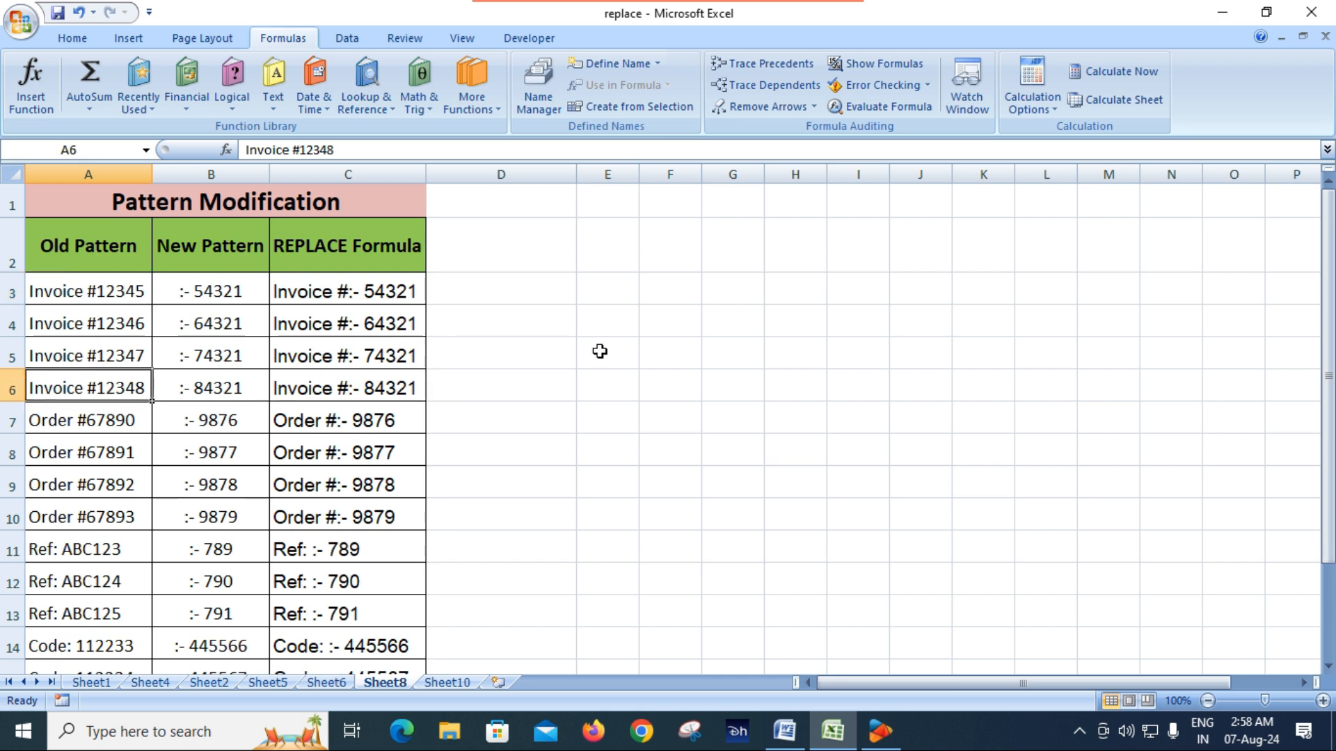
# Open the Find and Replace dialog and close it unused, and review the existing REPLACE formulas in C4 and C3
pyautogui.hotkey('ctrl', 'h')
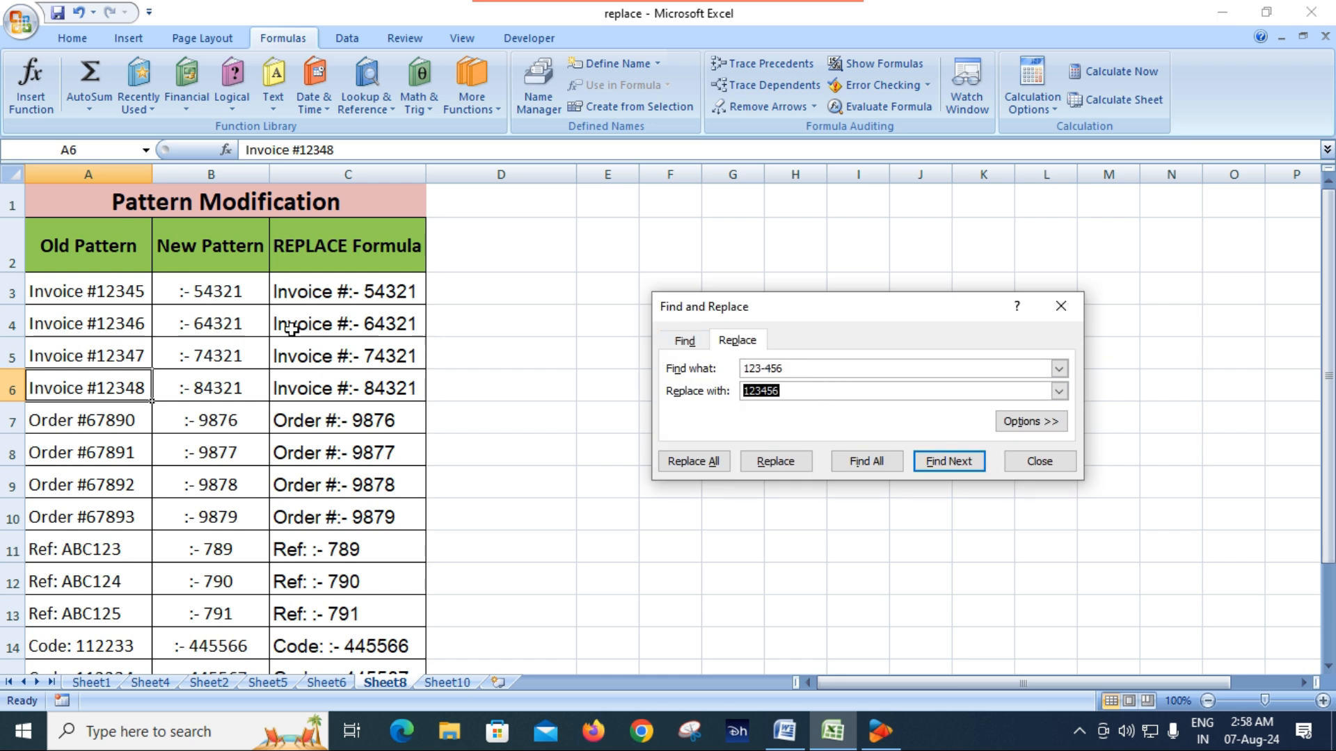
pyautogui.click(1033, 467)
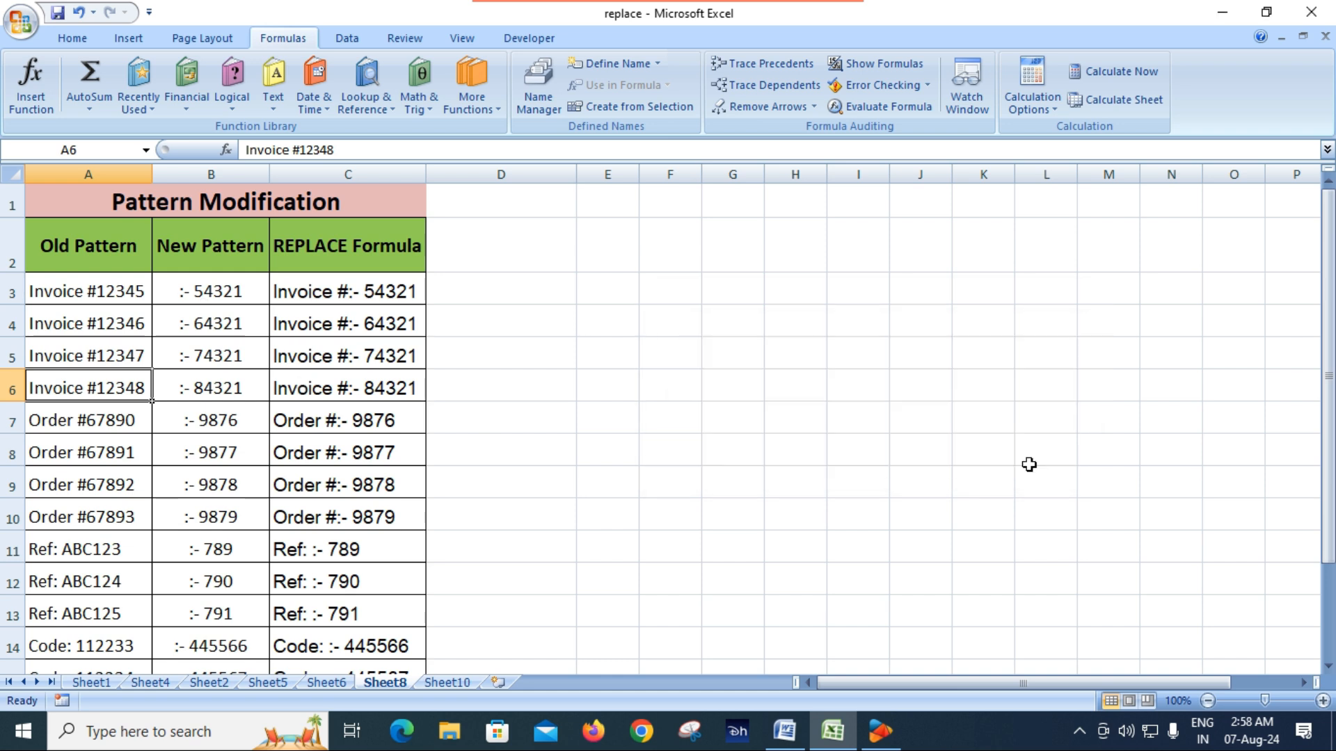
pyautogui.click(313, 317)
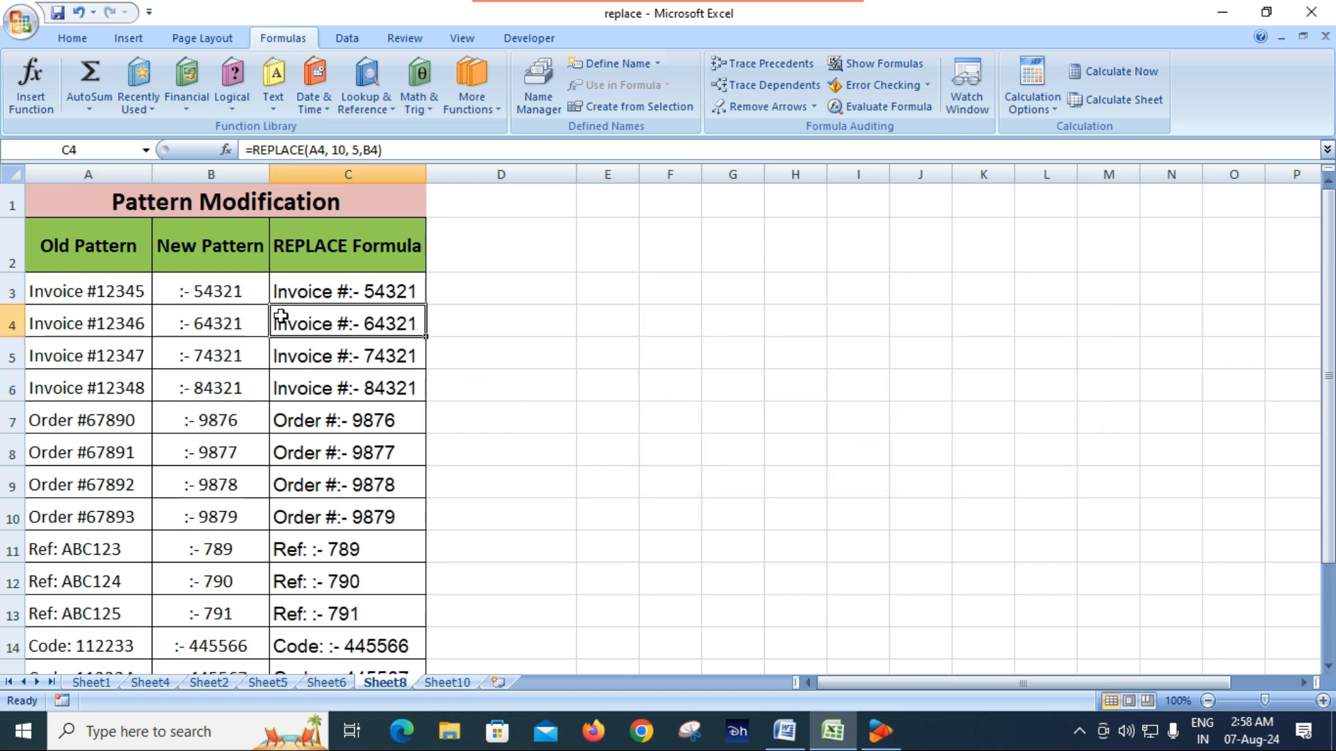
pyautogui.click(355, 291)
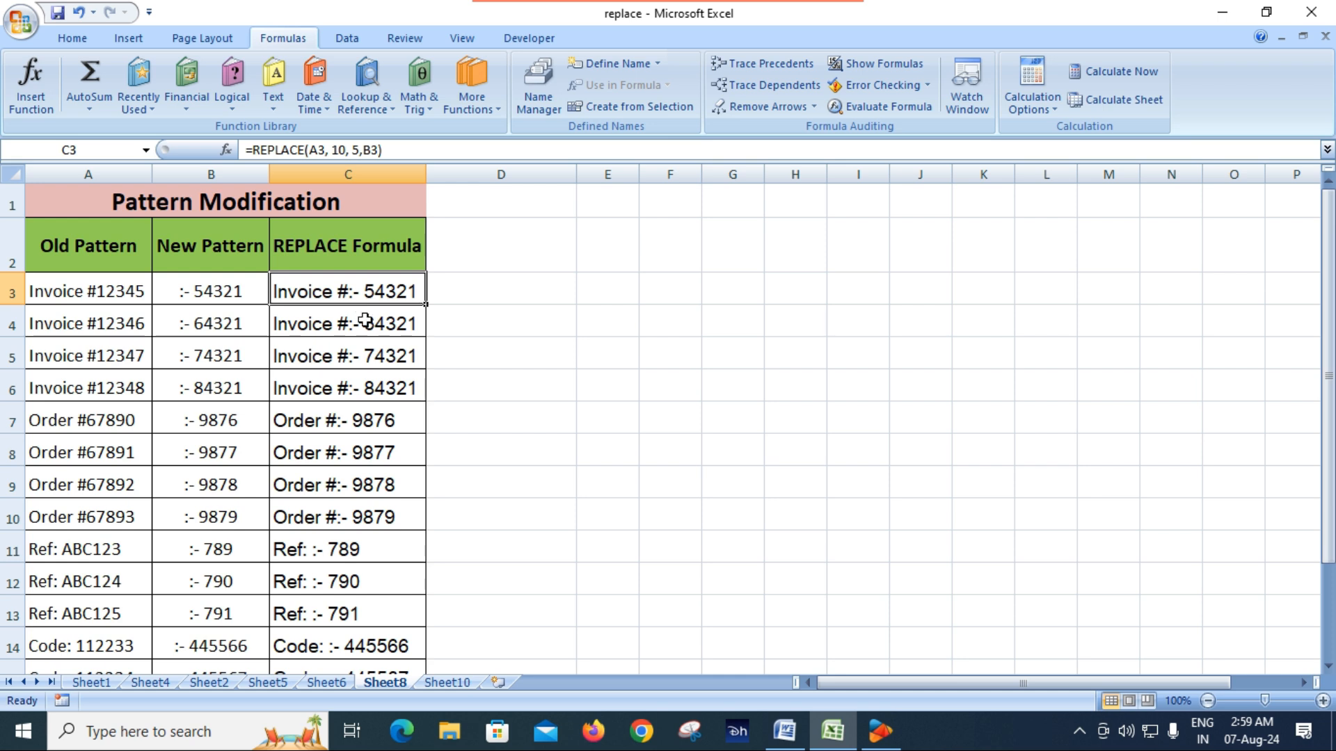
# Clear the REPLACE formulas of the four invoice rows in C3:C6
pyautogui.moveTo(368, 329); pyautogui.dragTo(370, 374)
pyautogui.press('Delete')
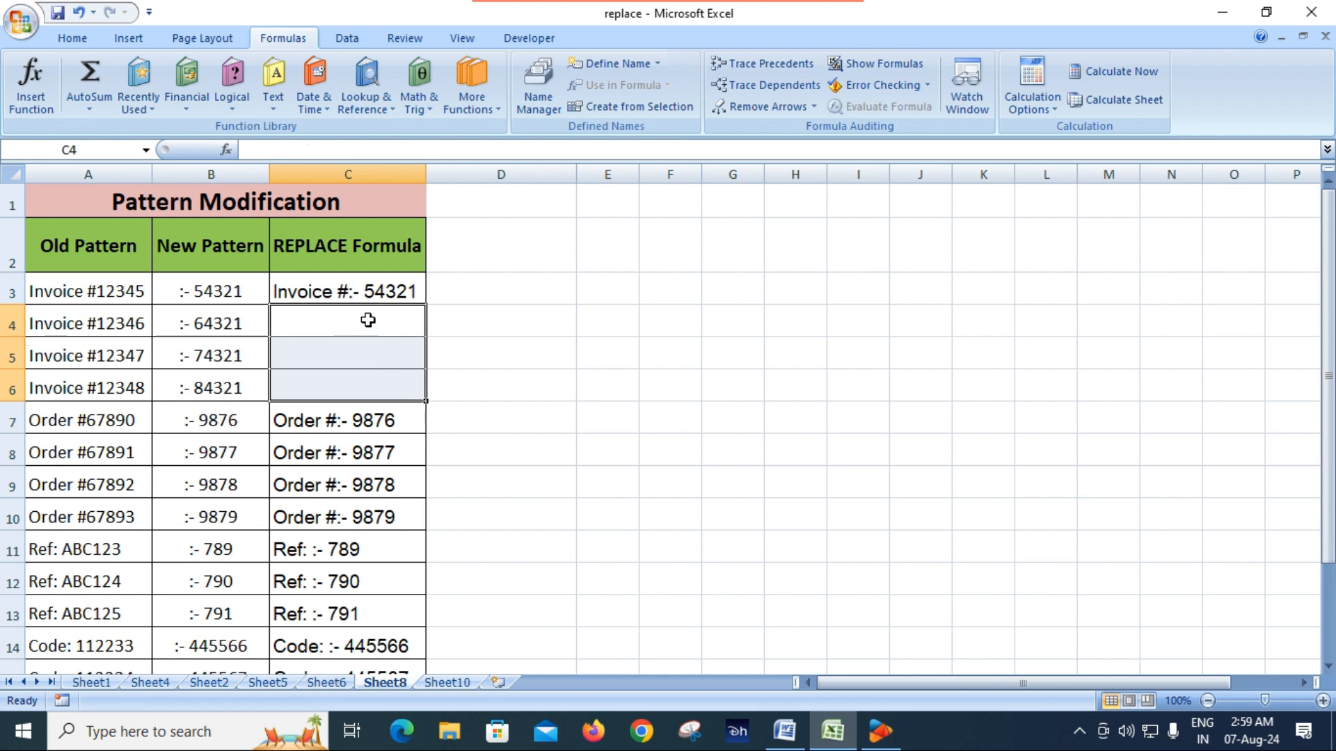
pyautogui.click(353, 293)
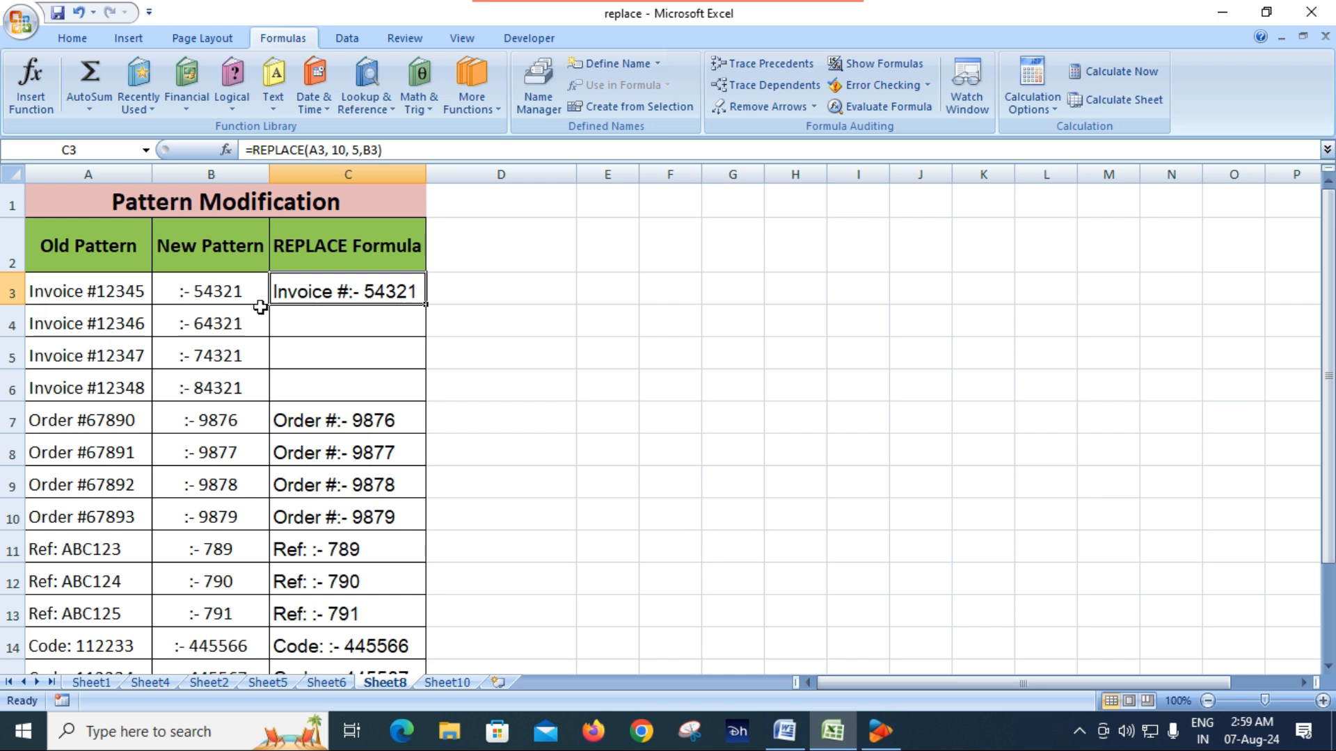
pyautogui.press('Delete')
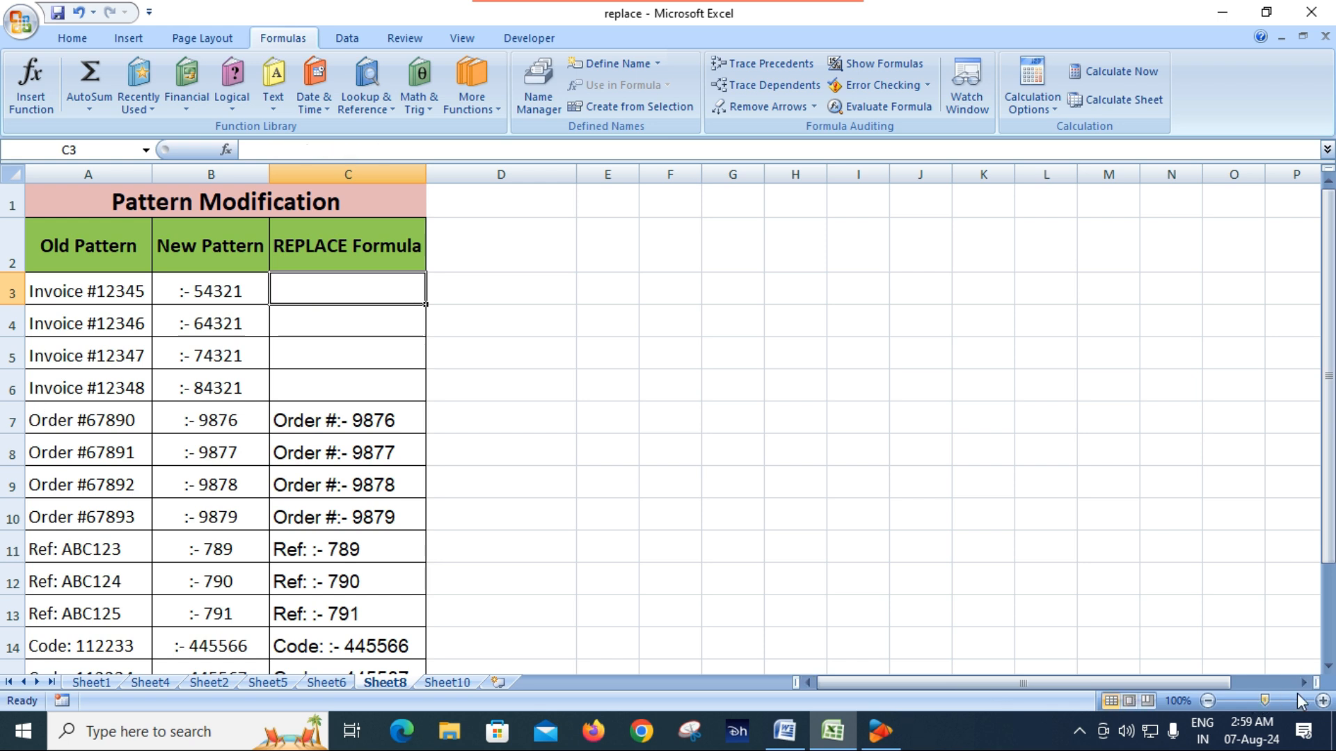
pyautogui.click(1323, 702)
pyautogui.click(1322, 702)
pyautogui.click(1323, 702)
pyautogui.click(1323, 702)
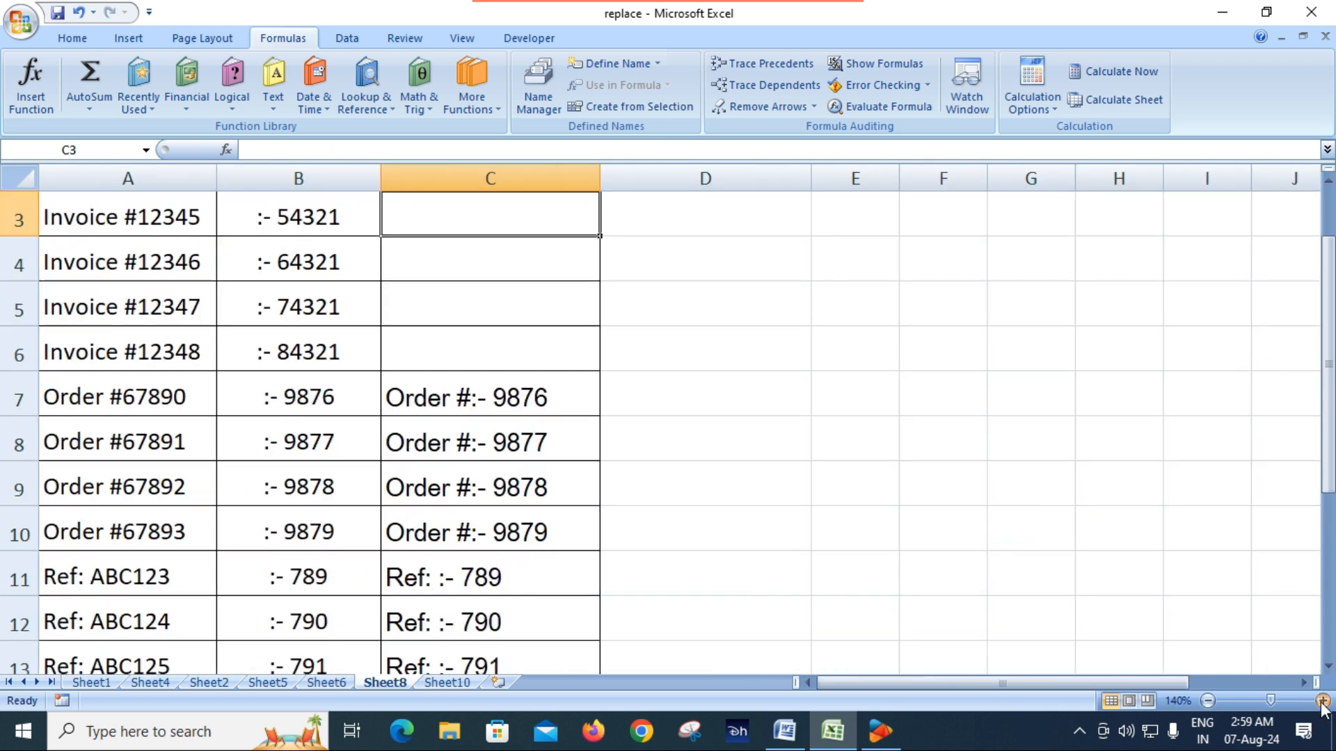
pyautogui.scroll(1, 602, 542)
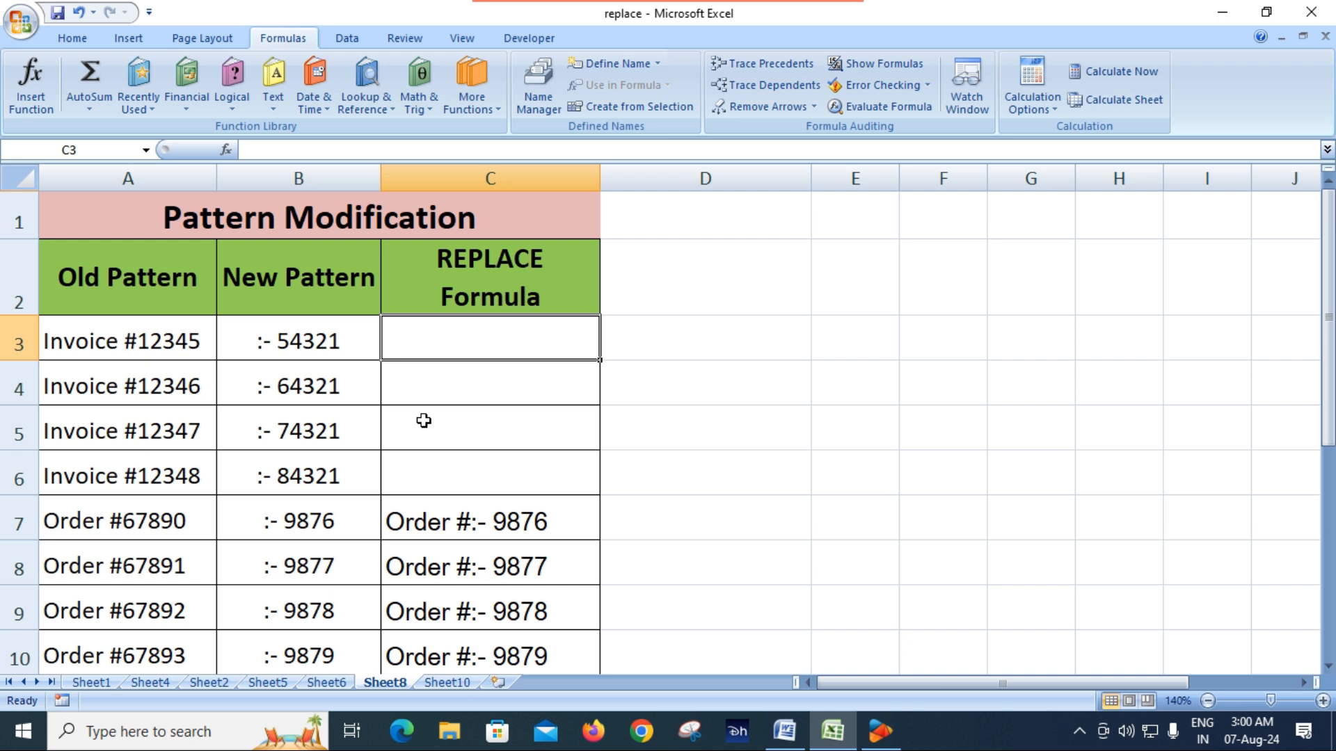
# Enter =REPLACE(A3,10,5,B3) in C3 to swap the first invoice's number for its new pattern
pyautogui.write('=')
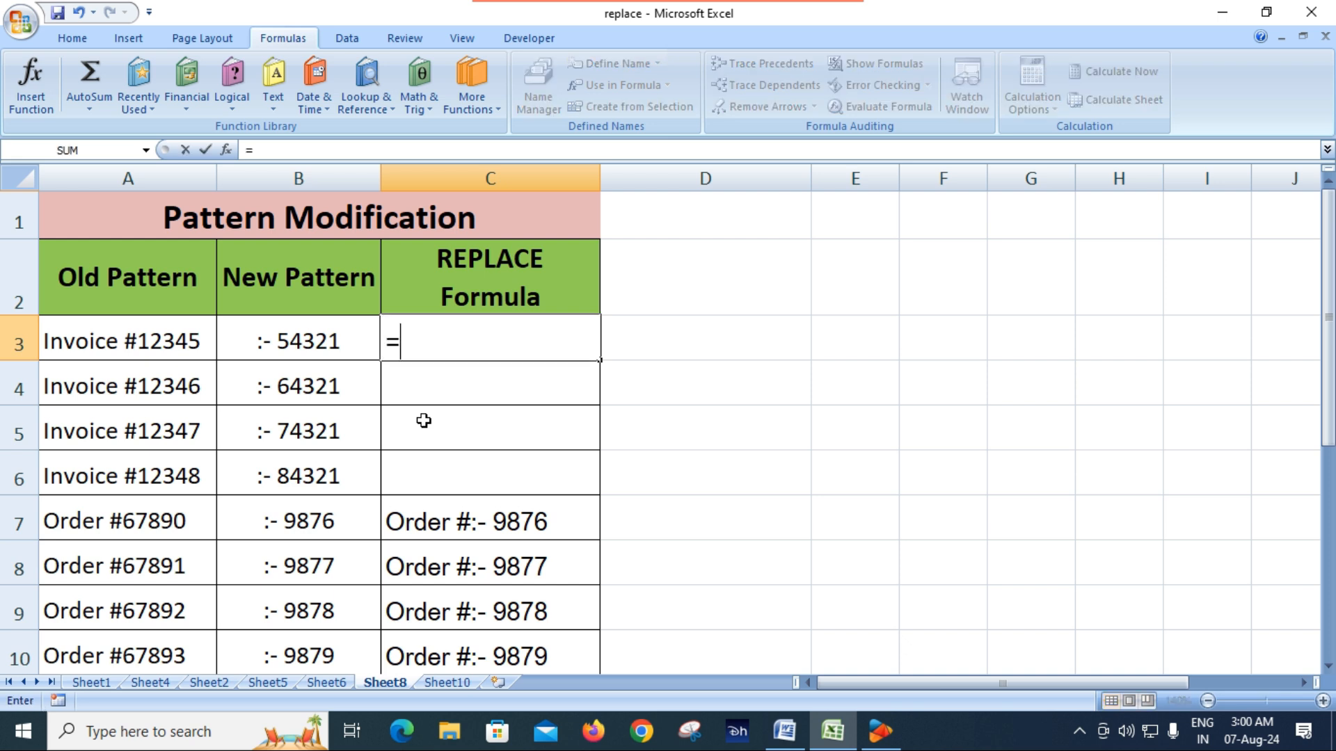
pyautogui.write('rep')
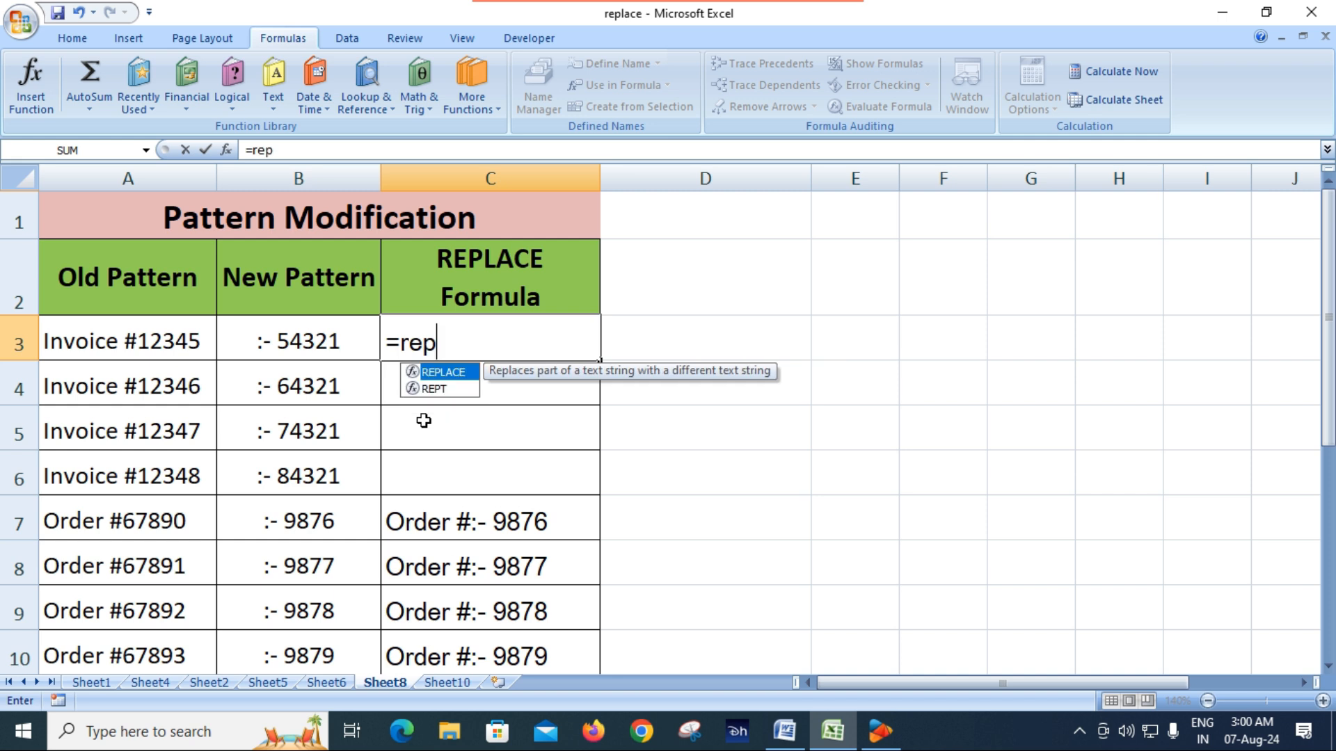
pyautogui.press('Tab')
pyautogui.click(139, 346)
pyautogui.write(',')
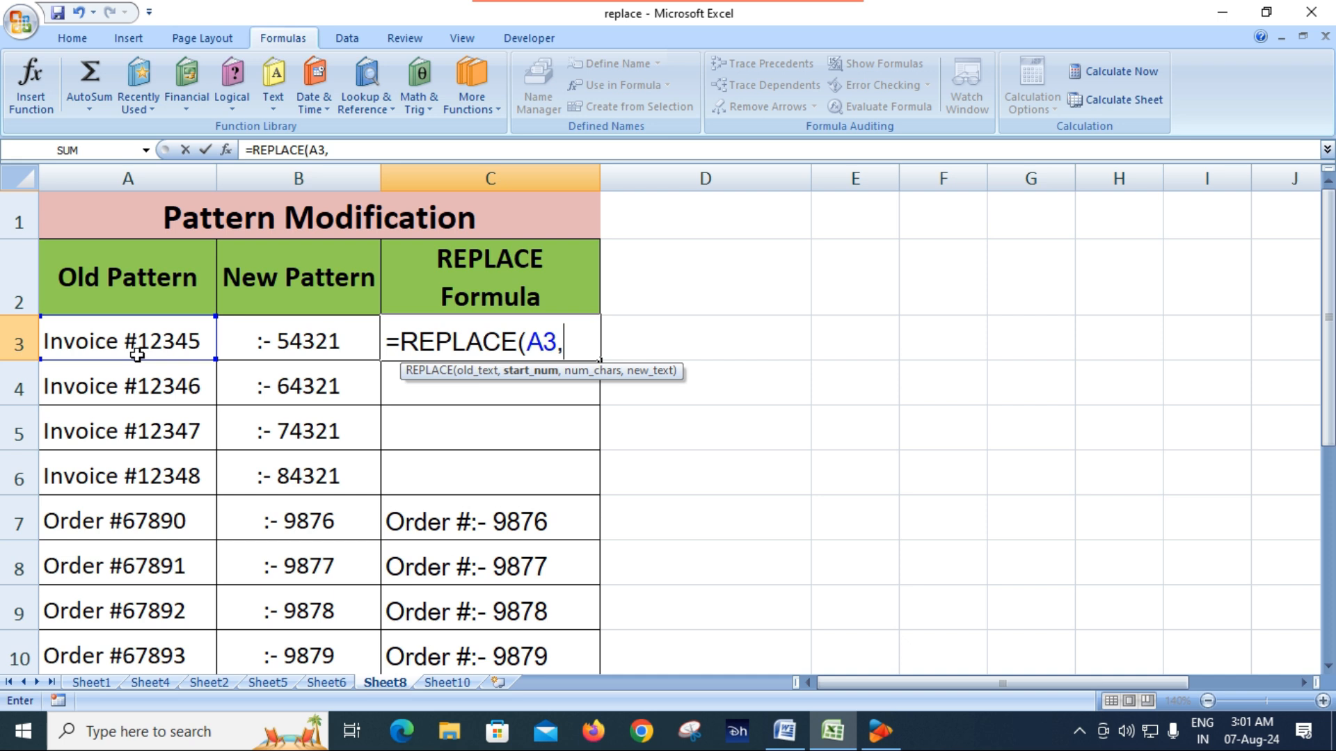
pyautogui.write('10,')
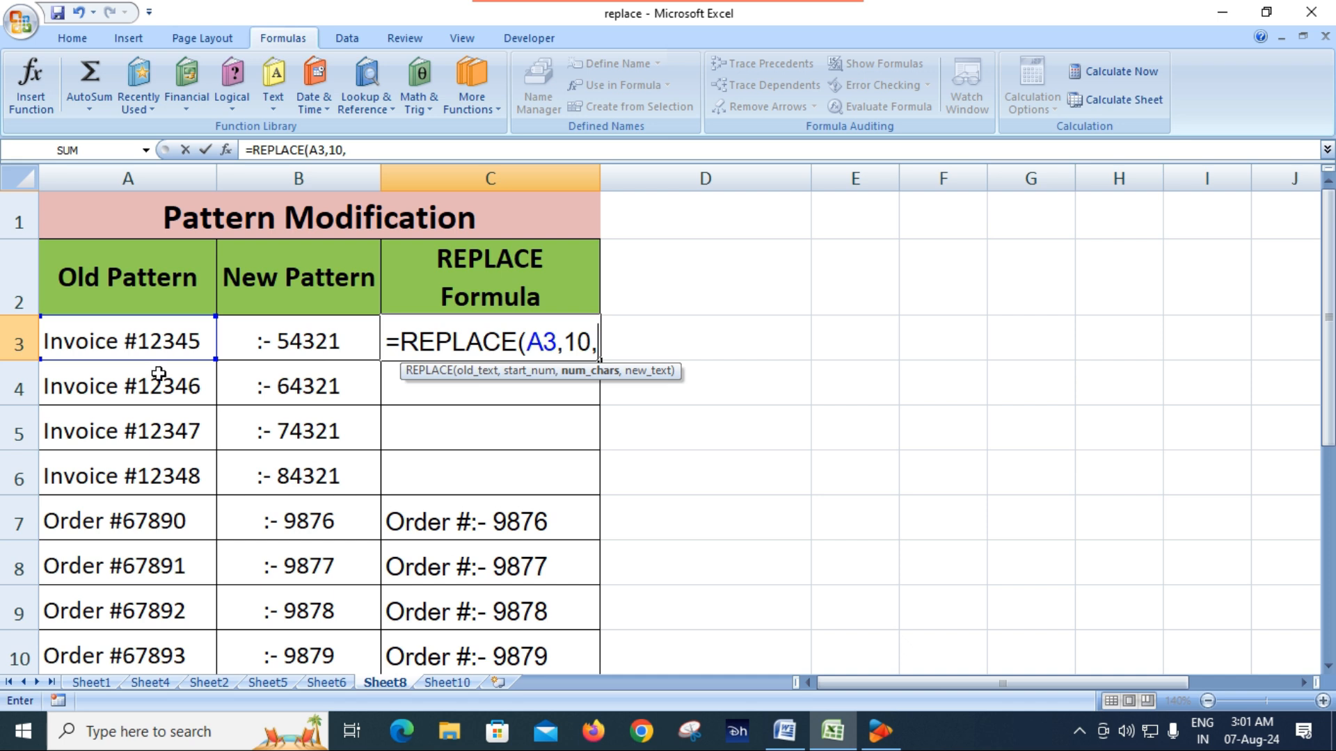
pyautogui.write('5')
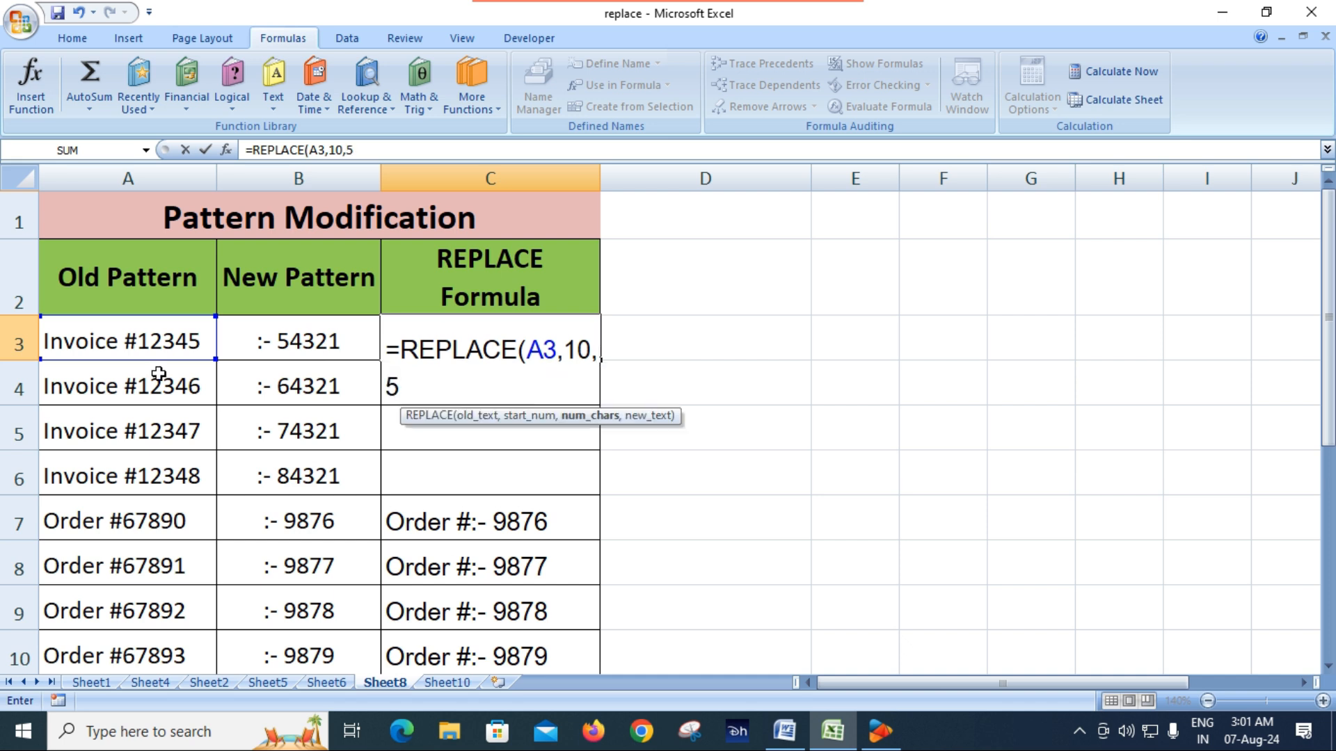
pyautogui.write(',')
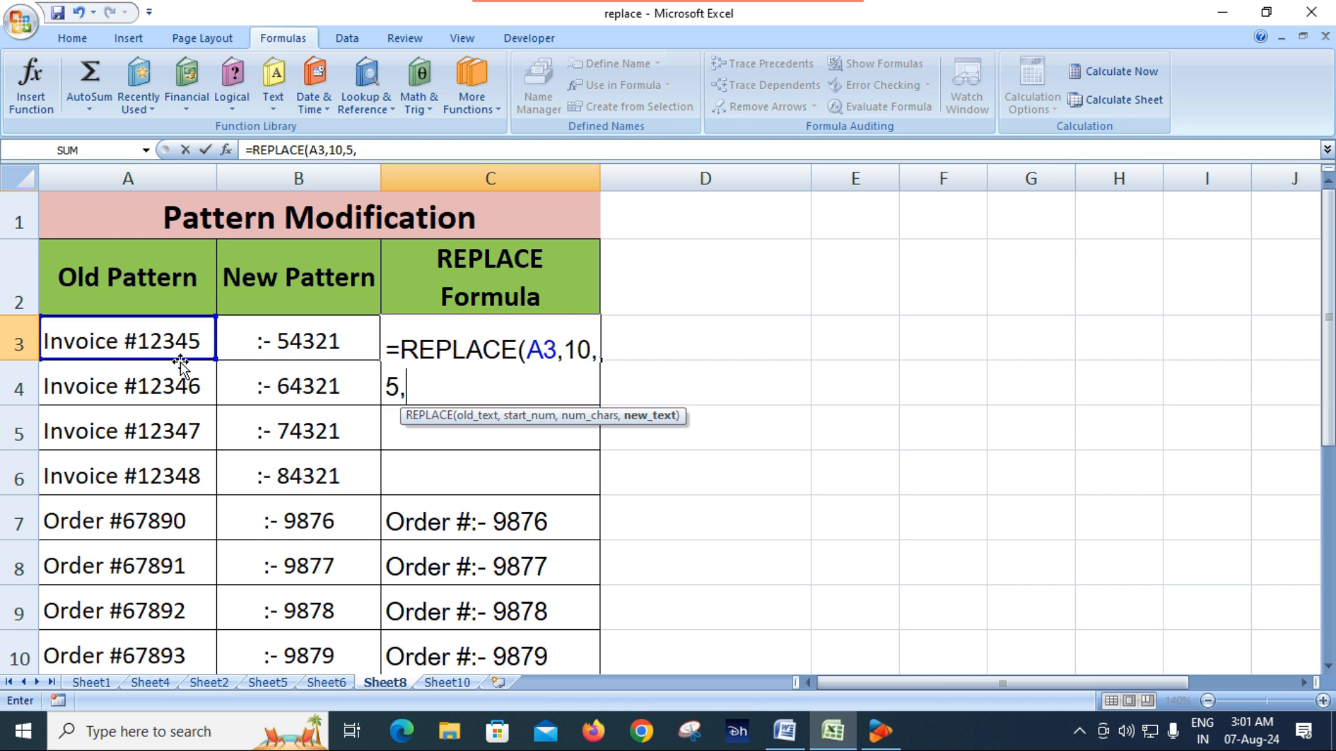
pyautogui.click(330, 345)
pyautogui.write(')')
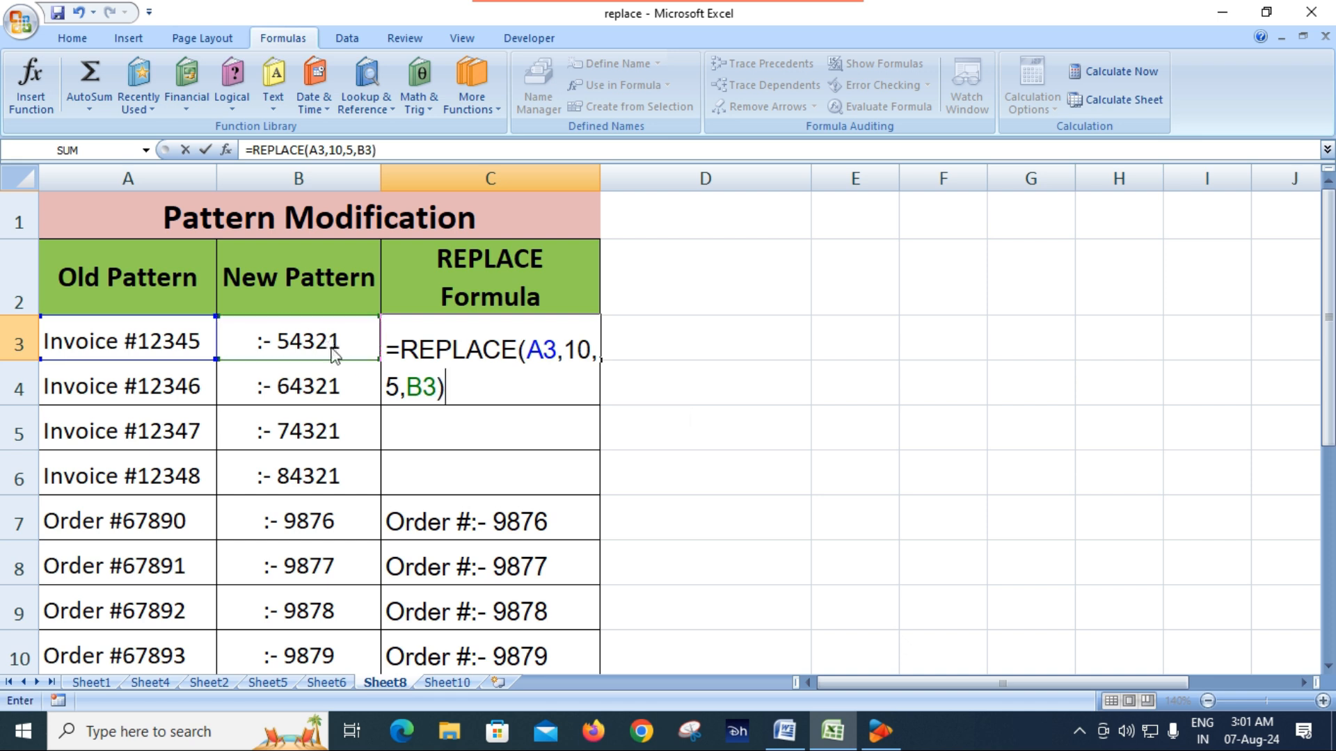
pyautogui.press('Return')
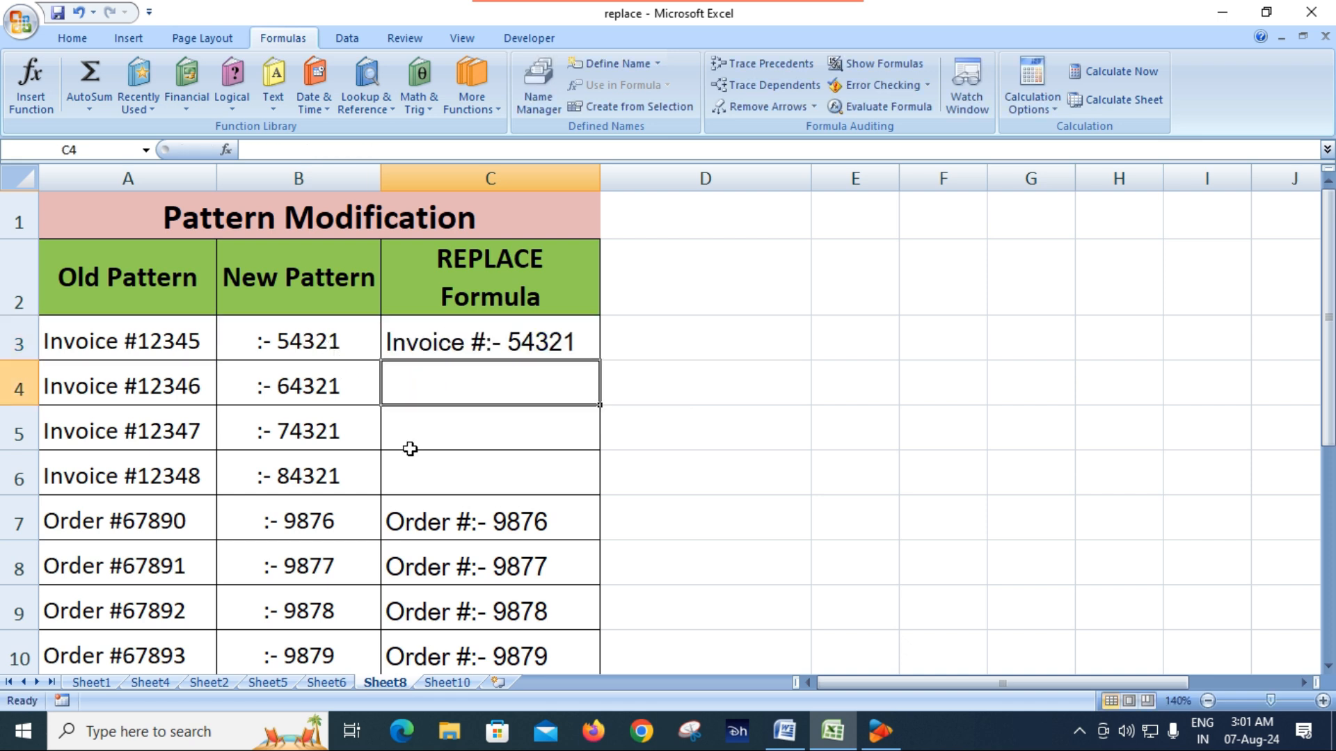
# Fill the REPLACE formula from C3 down through C6 to cover the remaining invoice rows
pyautogui.click(501, 343)
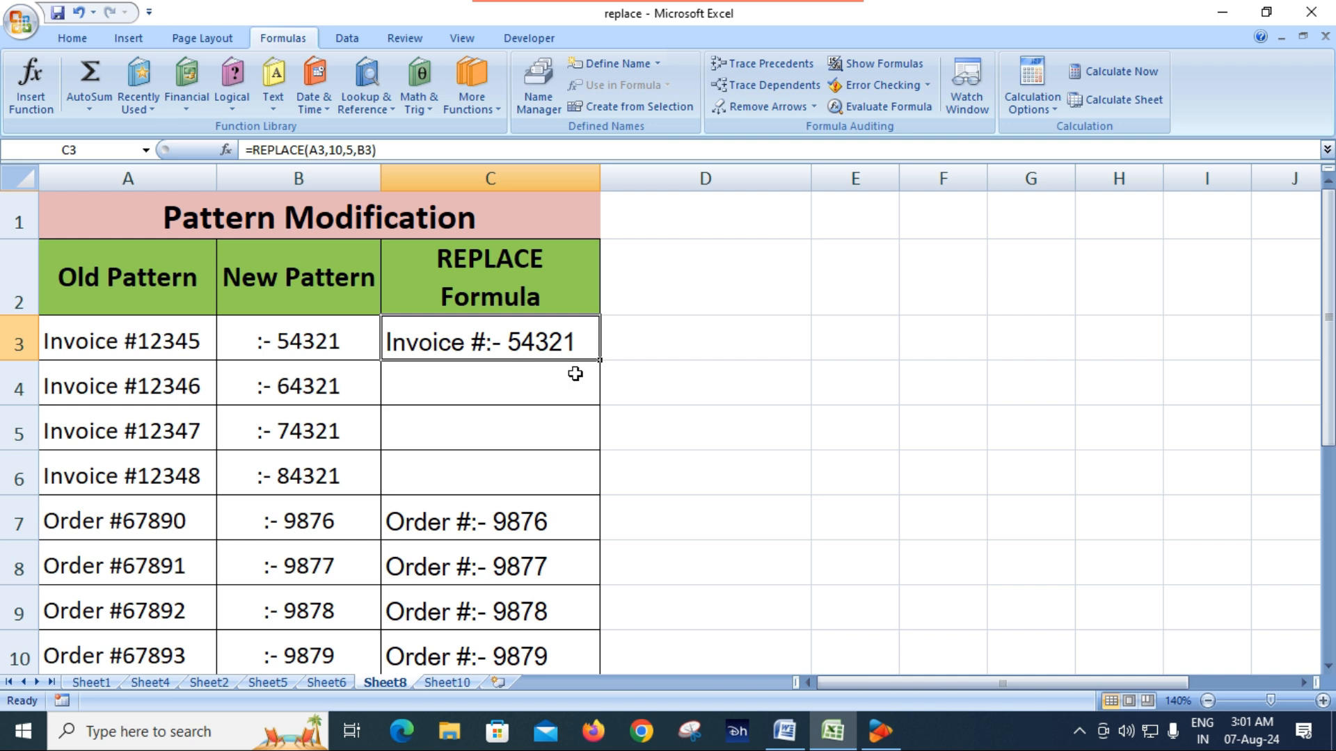
pyautogui.moveTo(599, 360); pyautogui.dragTo(602, 487)
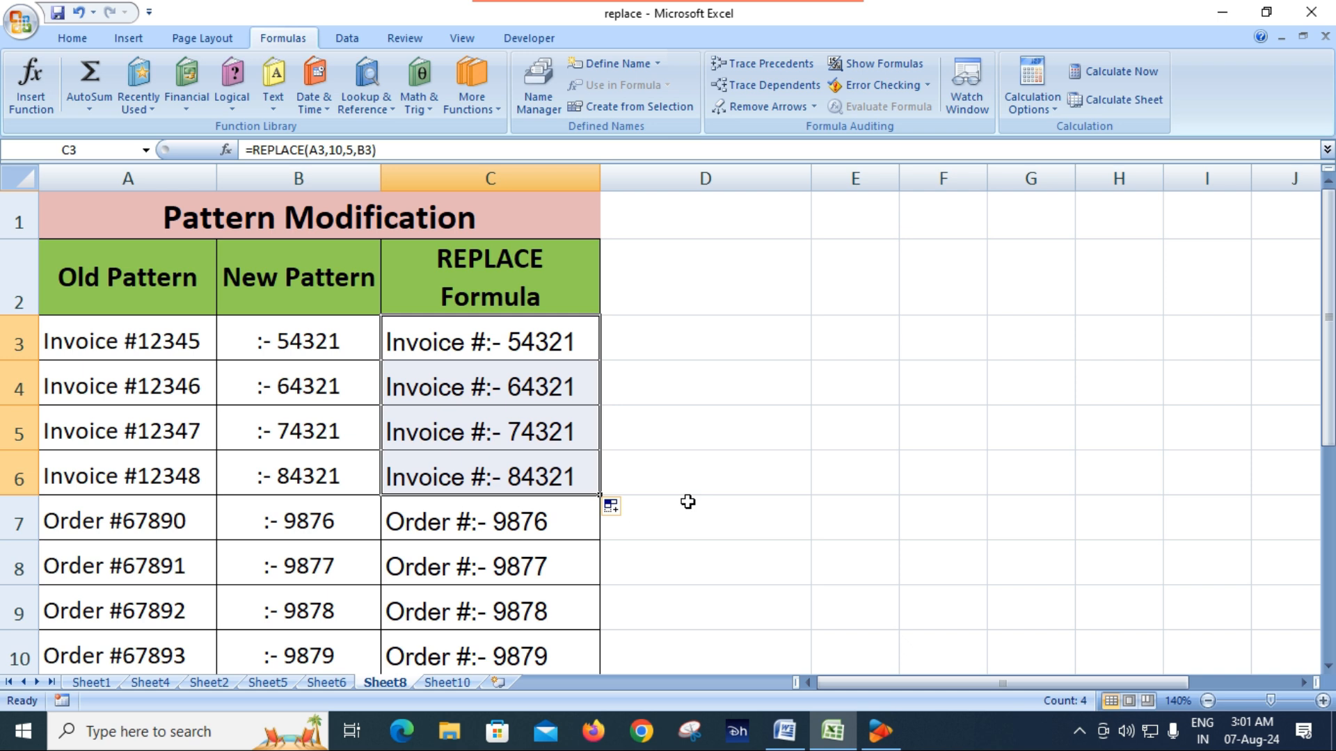
pyautogui.scroll(-1, 466, 393)
pyautogui.scroll(1, 424, 358)
# Clear C7 and enter =REPLACE(A7,8,5,B7) there for the first order row
pyautogui.click(478, 527)
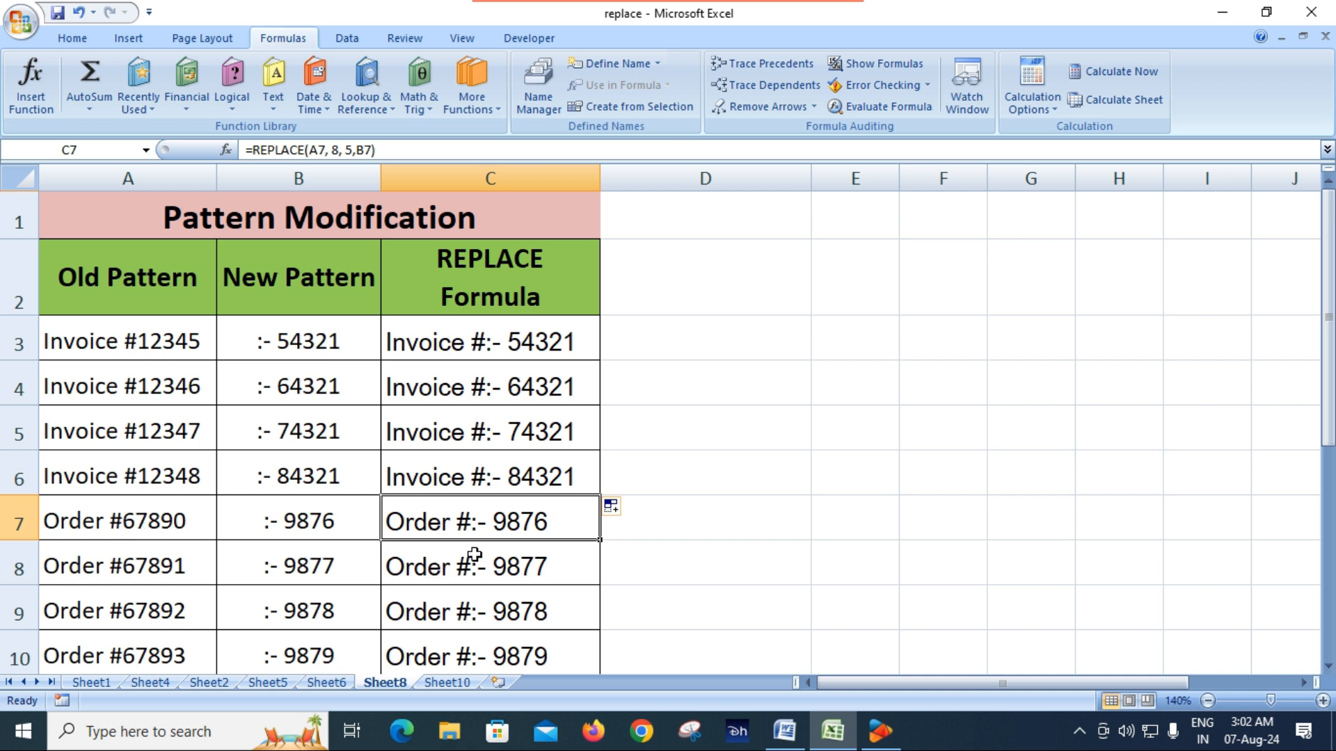
pyautogui.press('Delete')
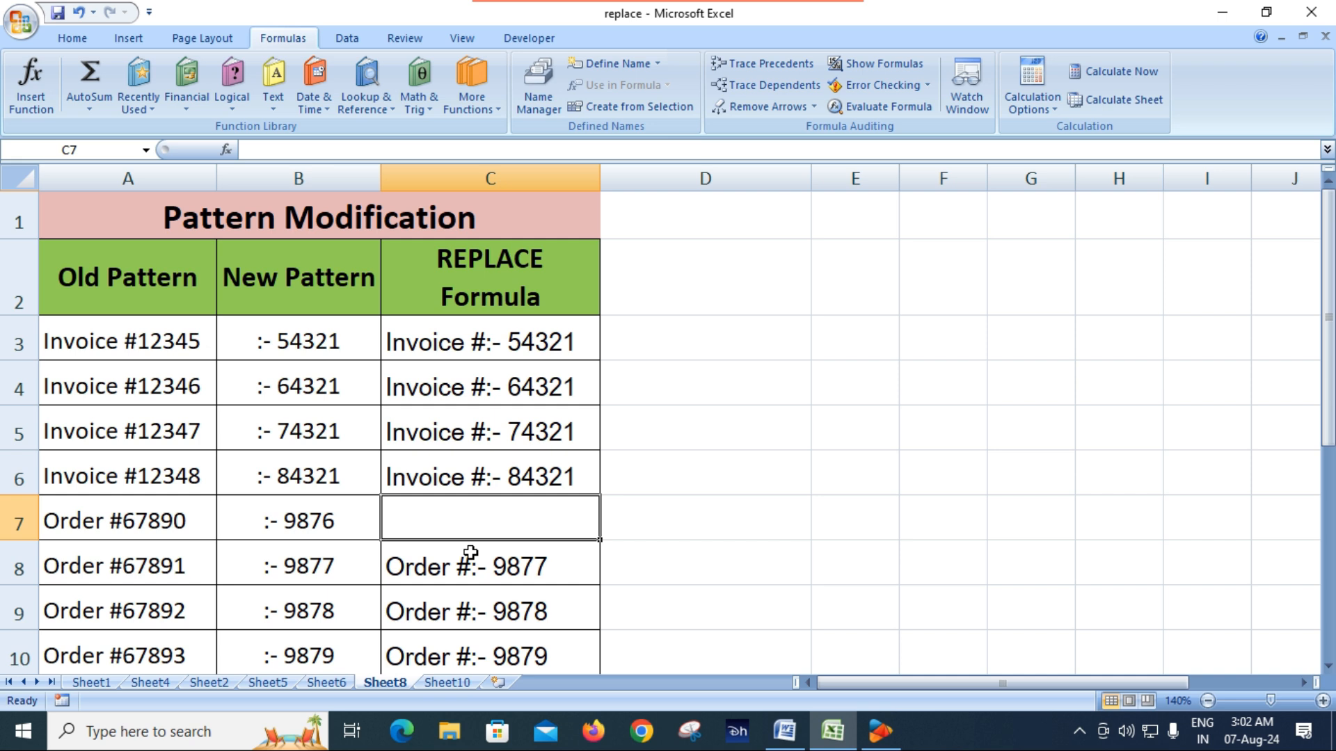
pyautogui.write('=rep')
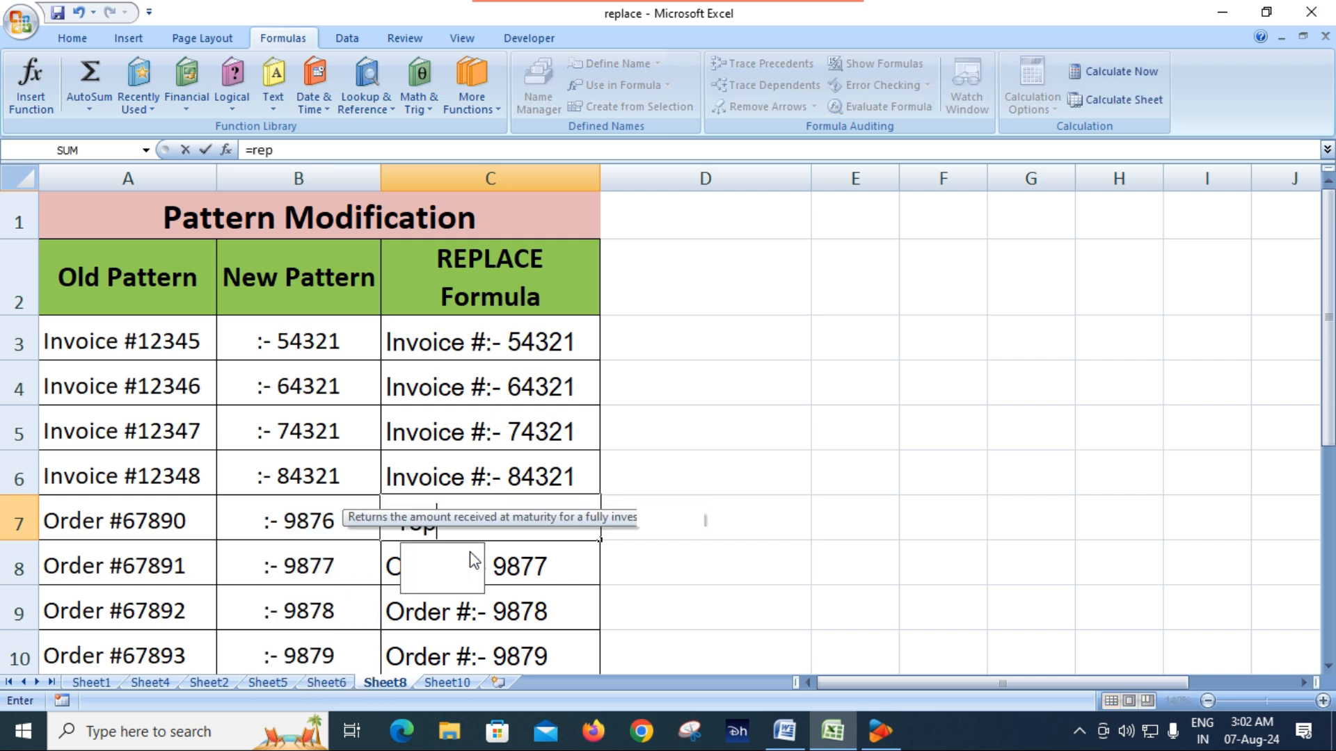
pyautogui.doubleClick(470, 553)
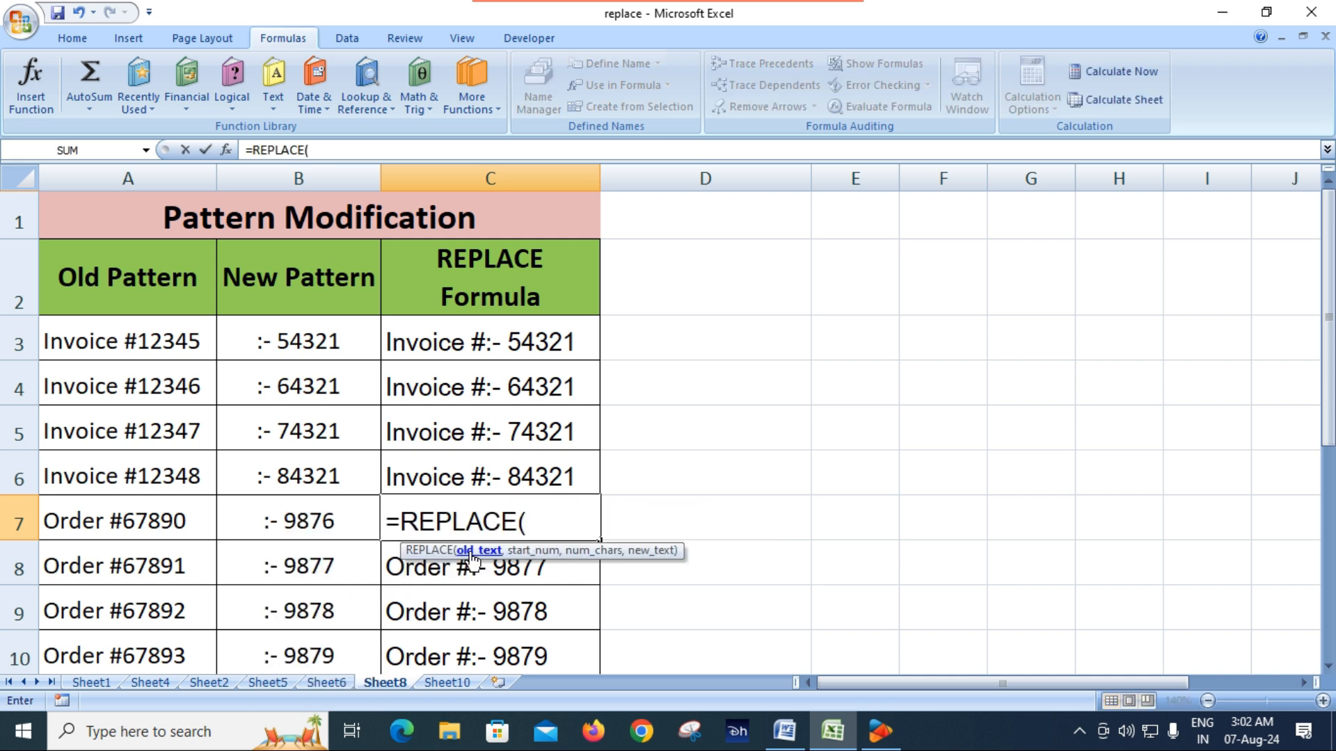
pyautogui.click(108, 521)
pyautogui.write(',')
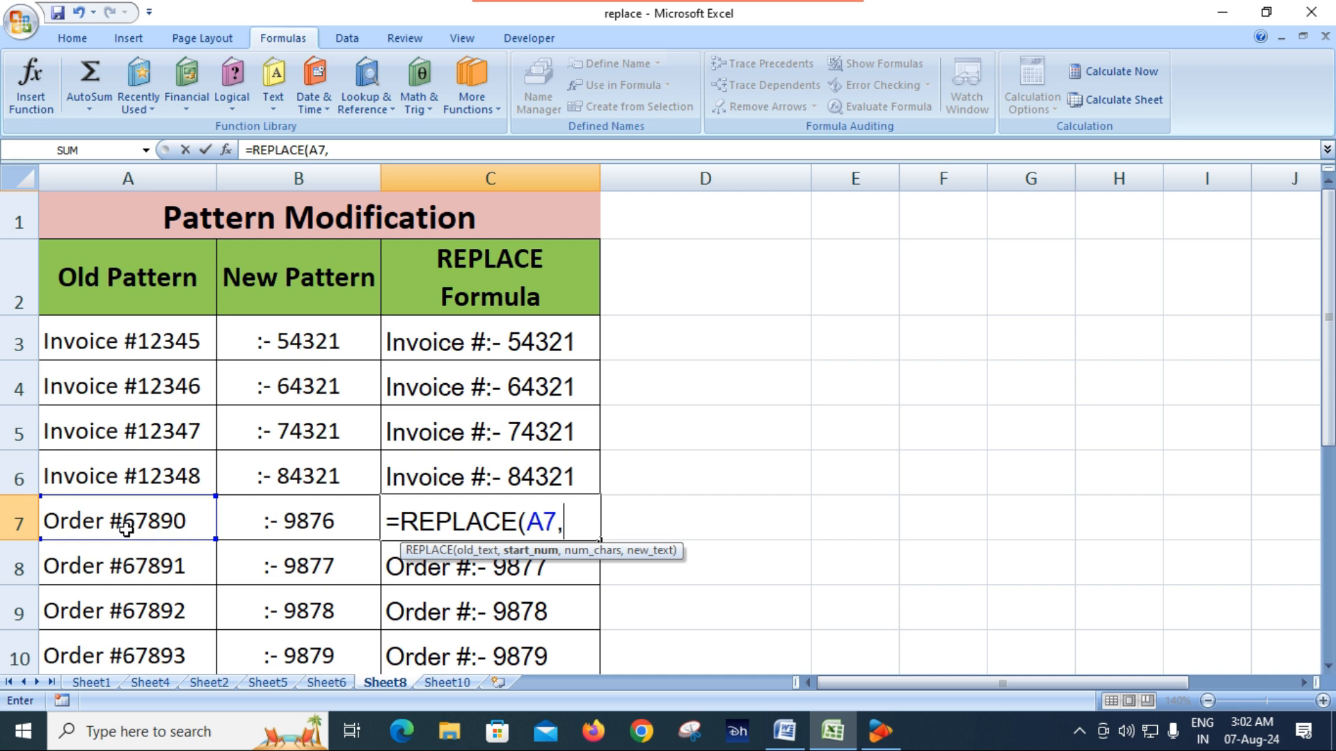
pyautogui.write('8,')
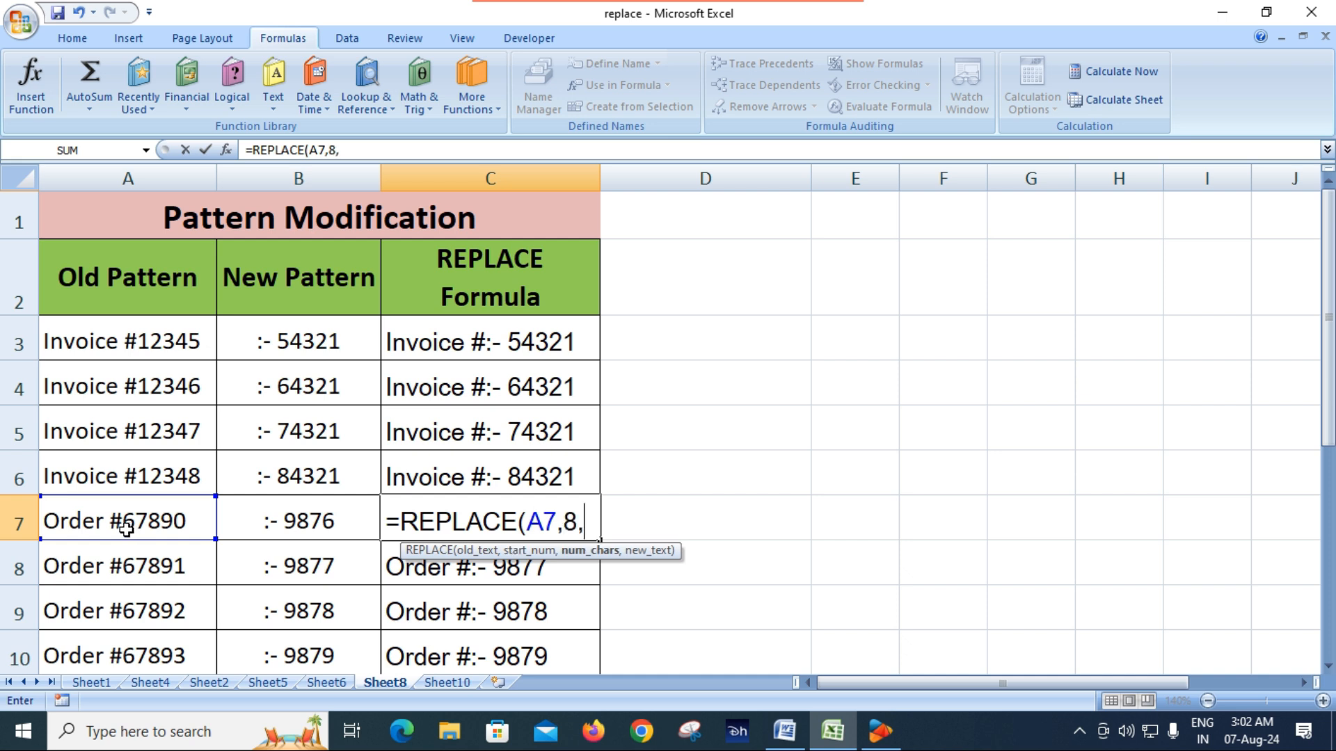
pyautogui.write('5,')
pyautogui.click(306, 523)
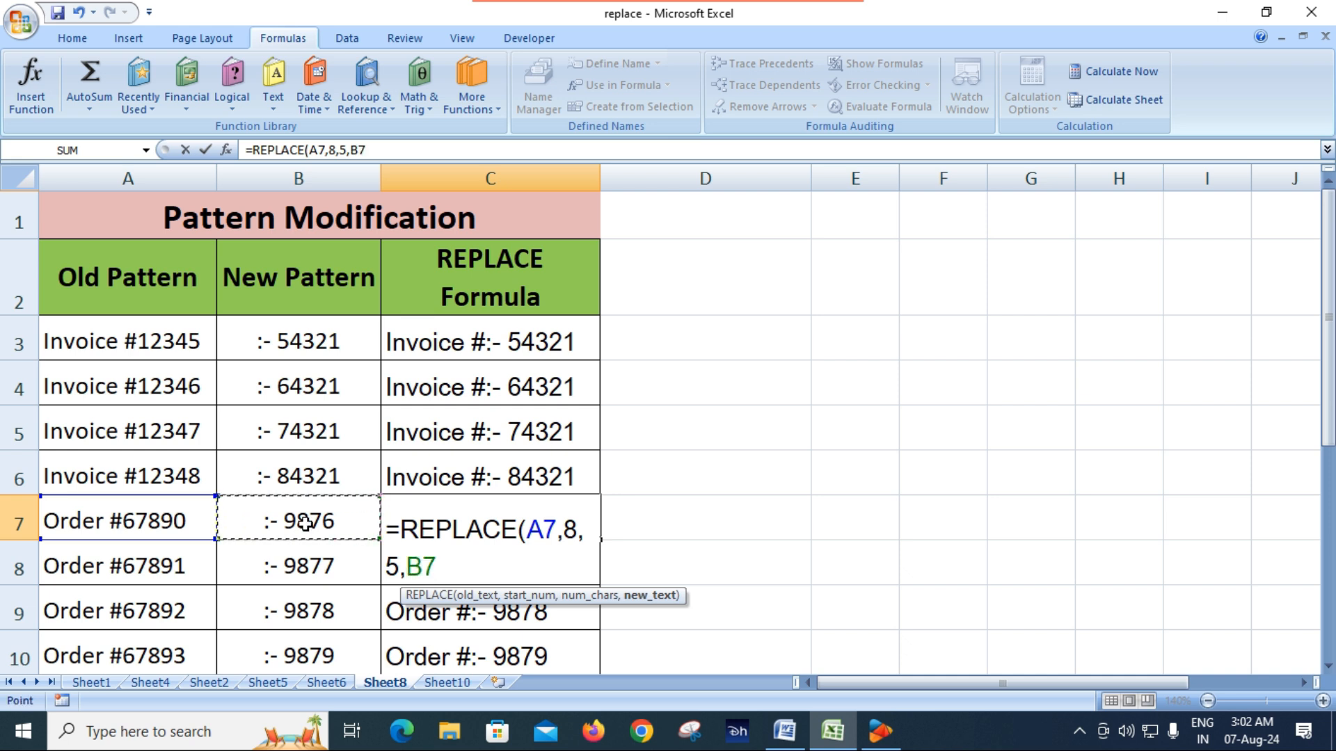
pyautogui.write(')')
pyautogui.press('Return')
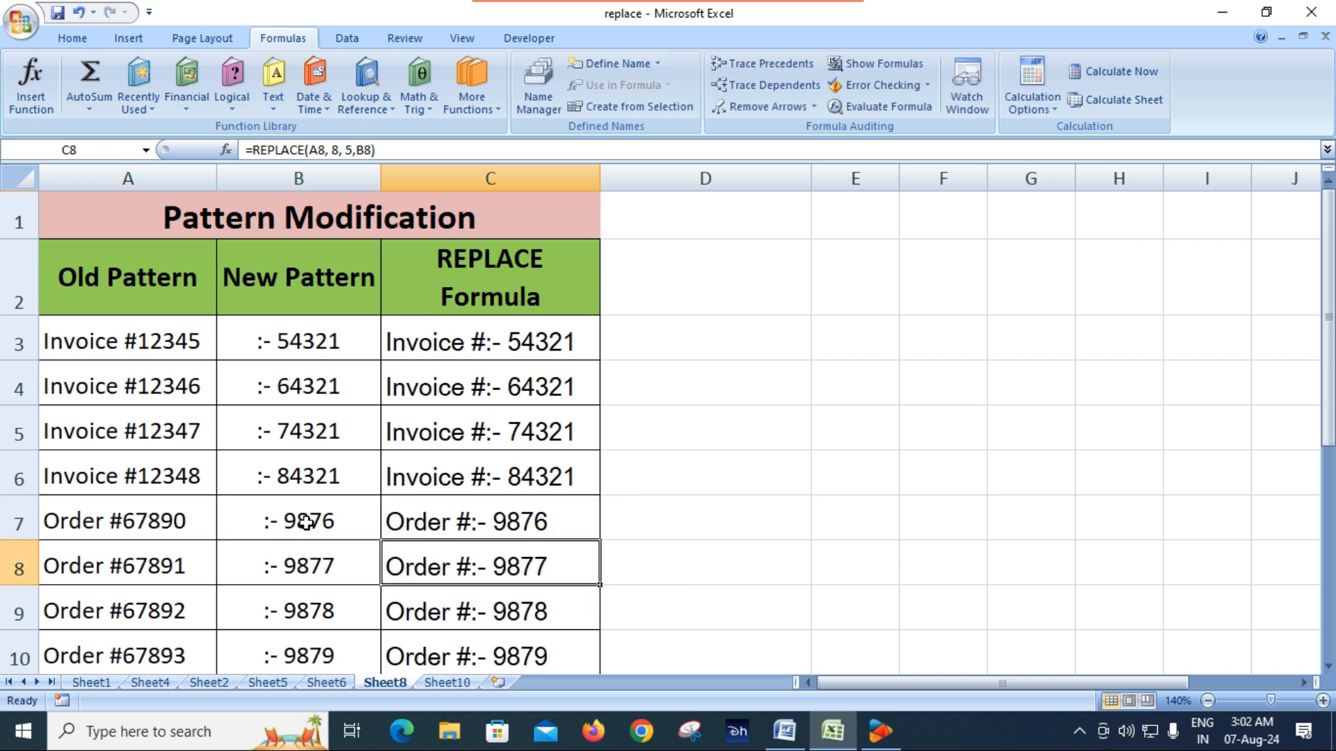
# Clear the old formulas in C8:C10 and fill the REPLACE formula from C7 down through C10
pyautogui.click(523, 527)
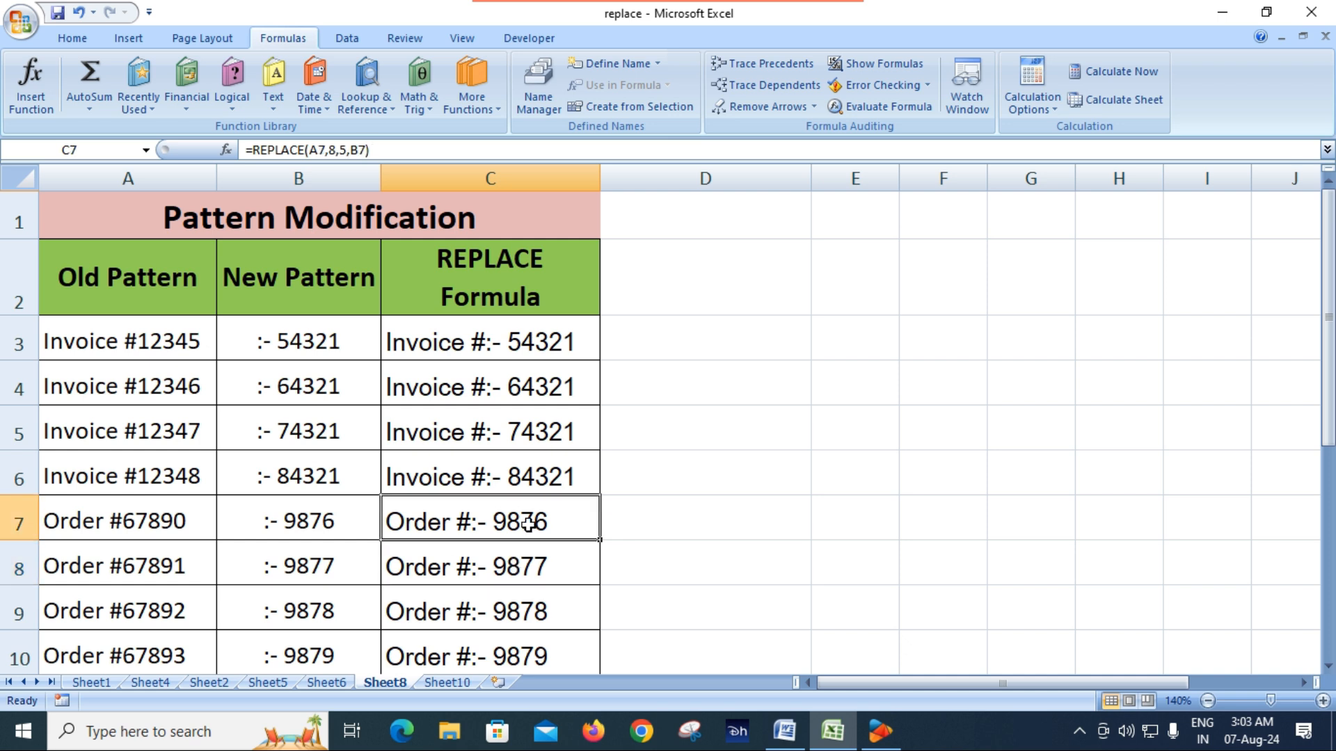
pyautogui.scroll(-2, 376, 546)
pyautogui.scroll(2, 432, 506)
pyautogui.scroll(-1, 536, 516)
pyautogui.moveTo(531, 397); pyautogui.dragTo(529, 501)
pyautogui.press('Delete')
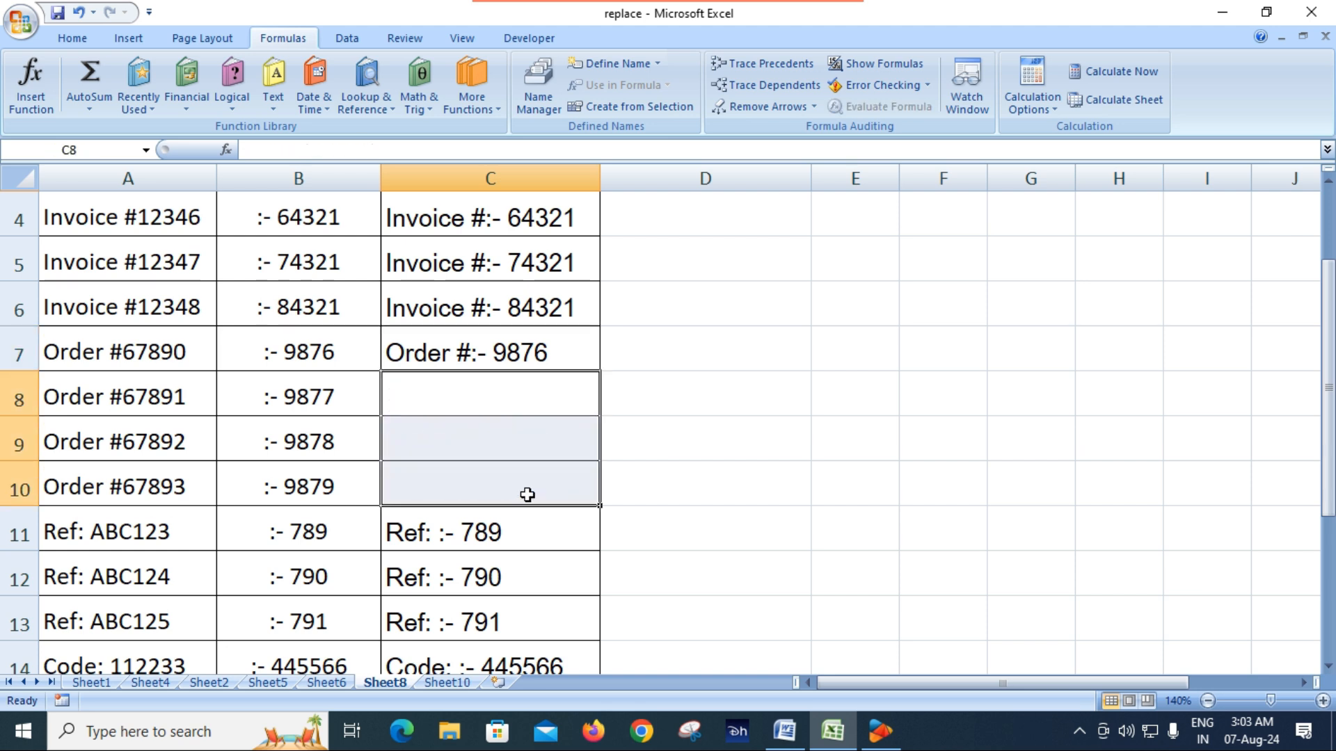
pyautogui.click(560, 355)
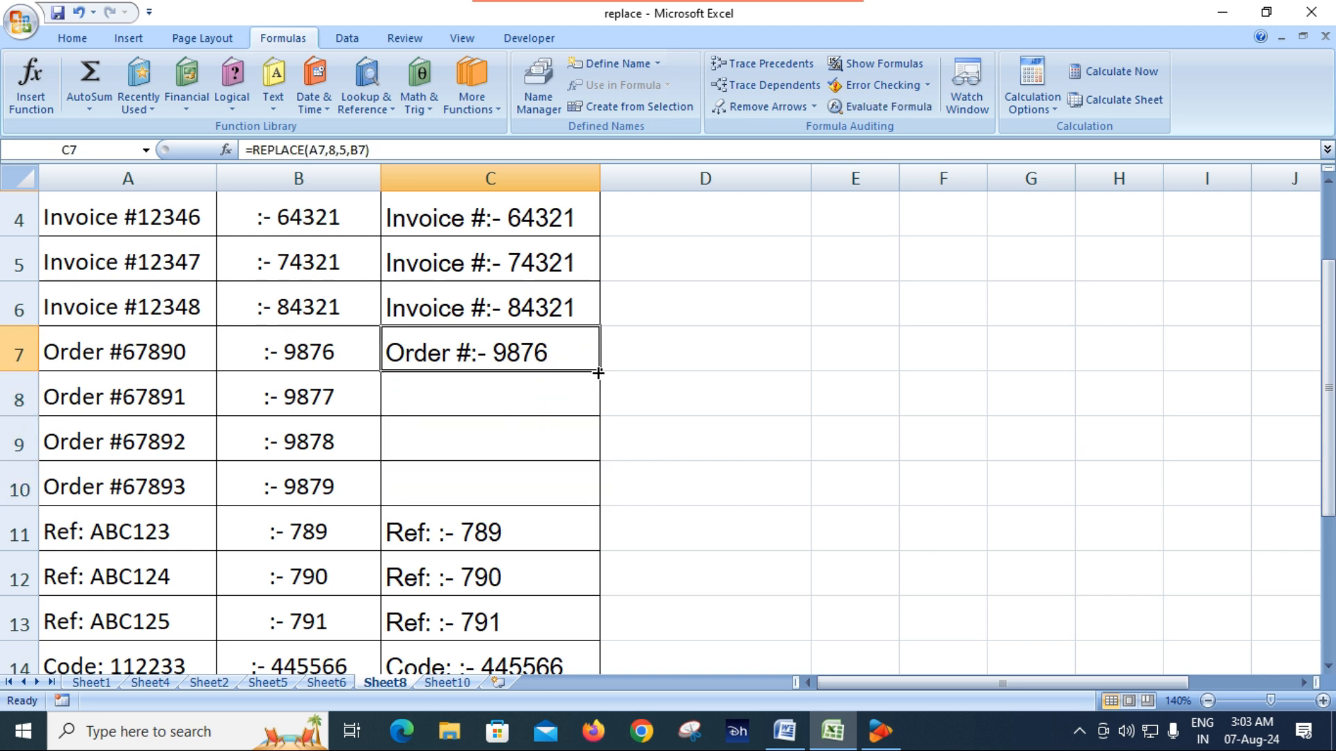
pyautogui.moveTo(601, 375); pyautogui.dragTo(604, 502)
# Review the REPLACE formulas of the Ref, Code and ID rows in C11, C14 and C17, and recheck the invoice formula in C3
pyautogui.scroll(-3, 604, 503)
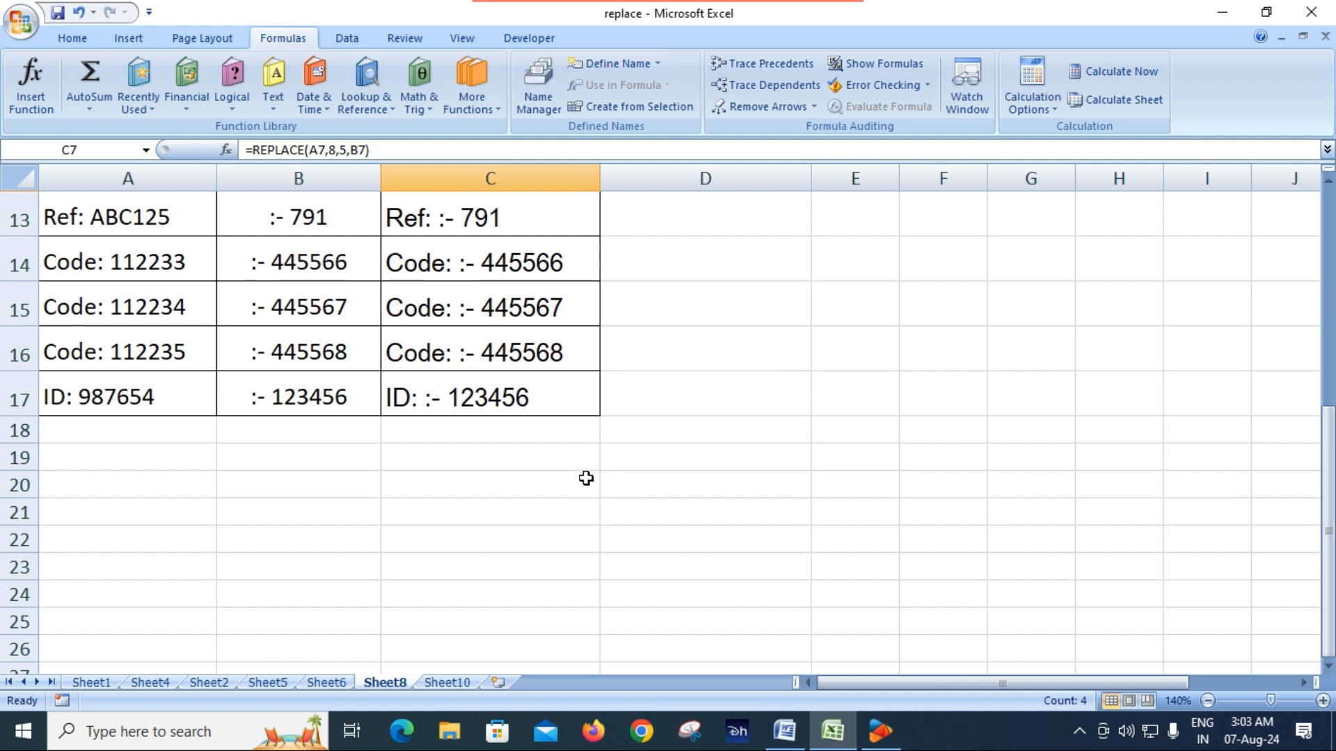
pyautogui.scroll(2, 586, 479)
pyautogui.click(487, 398)
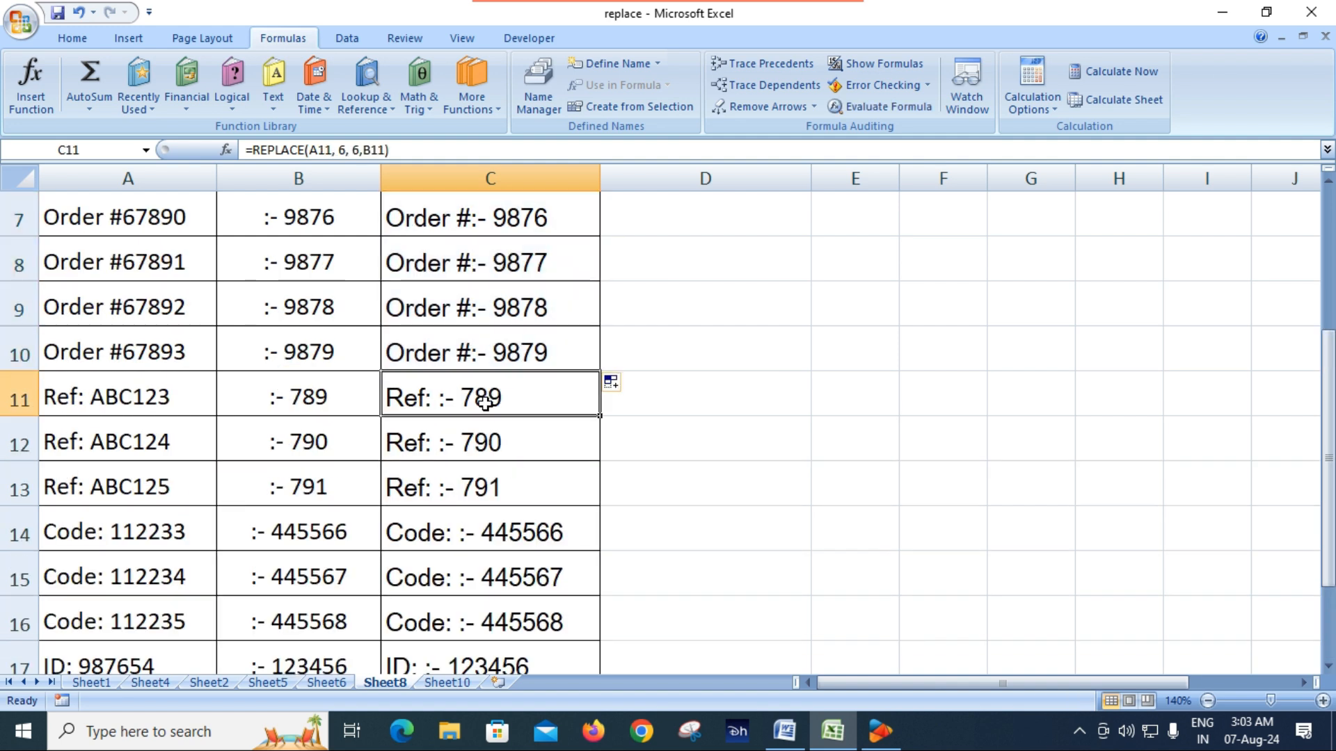
pyautogui.click(499, 532)
pyautogui.scroll(-2, 501, 532)
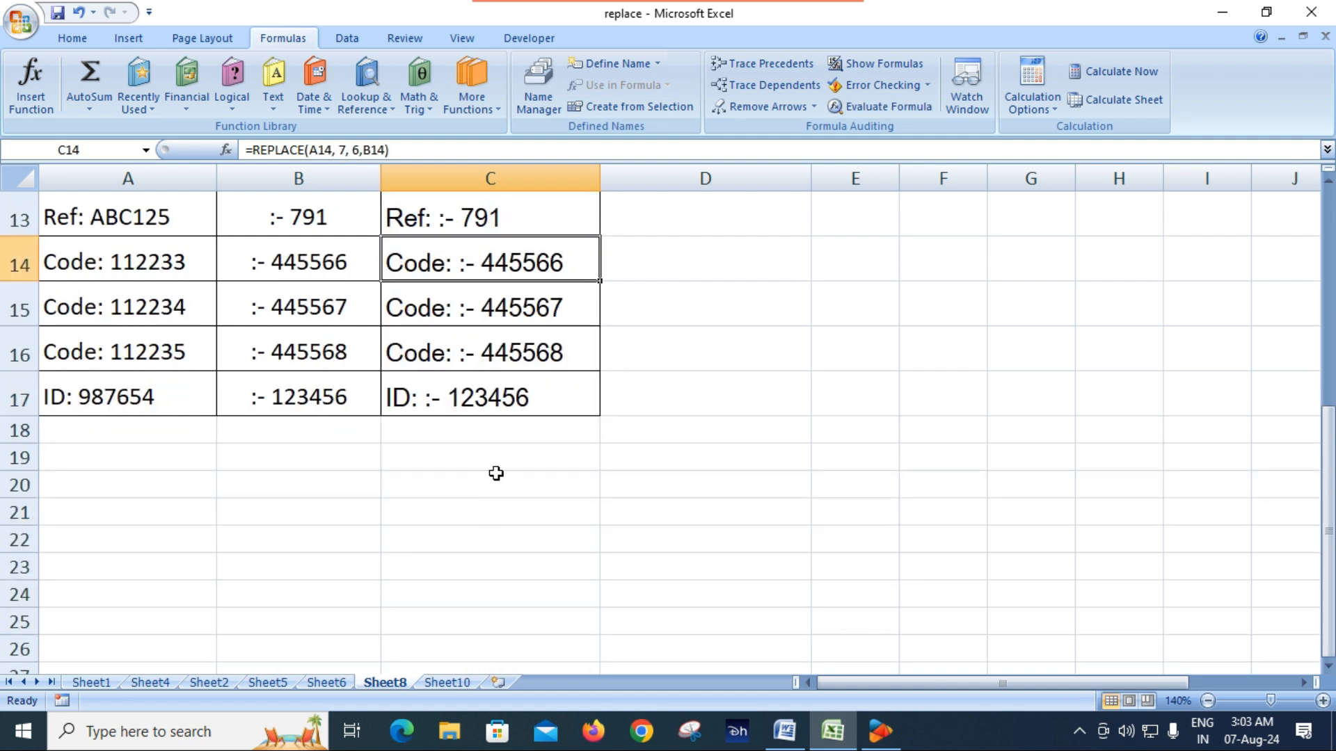
pyautogui.click(497, 400)
pyautogui.scroll(4, 402, 500)
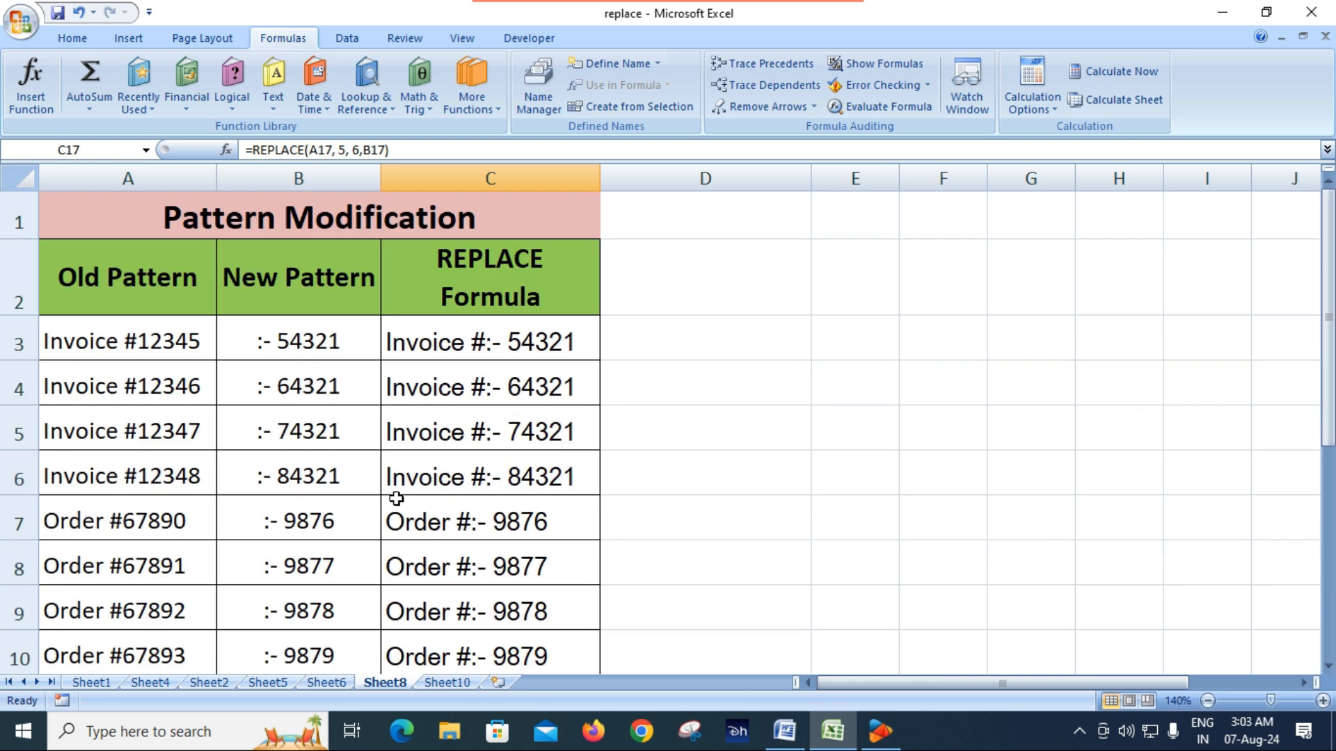
pyautogui.click(296, 462)
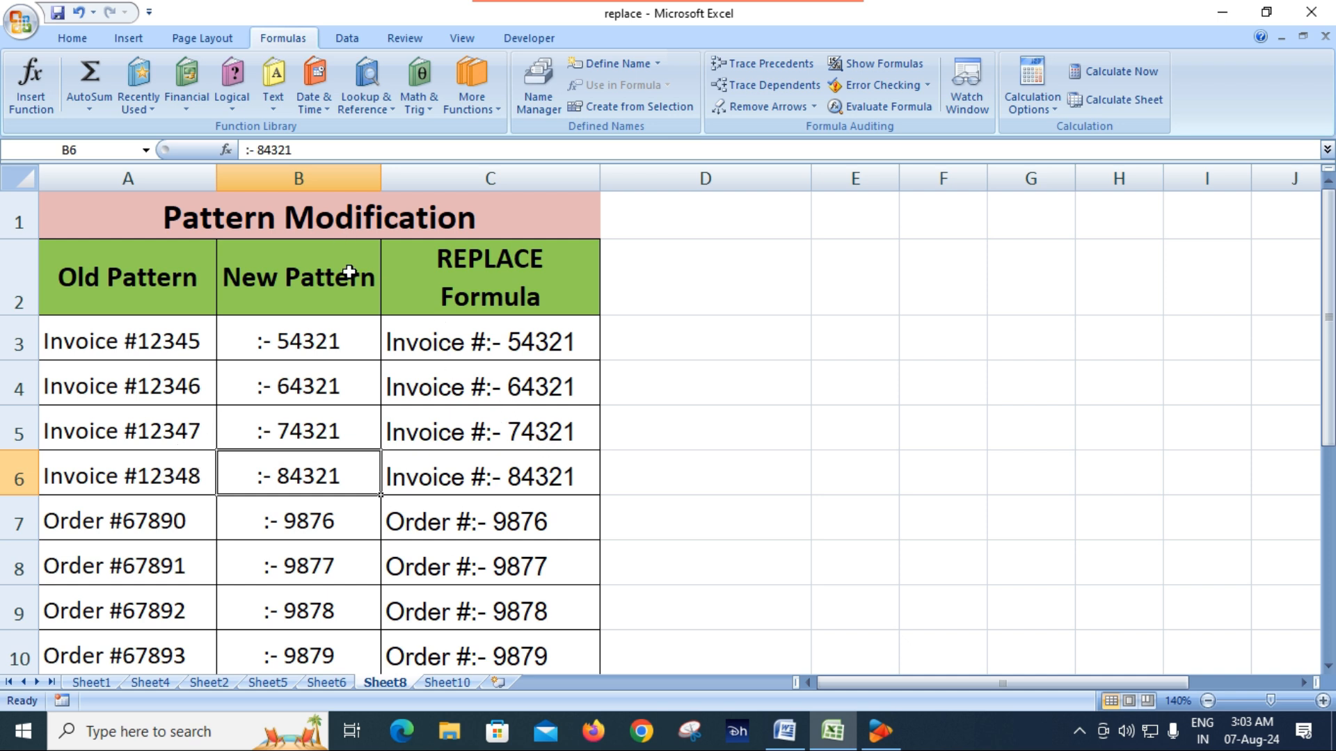
pyautogui.click(516, 343)
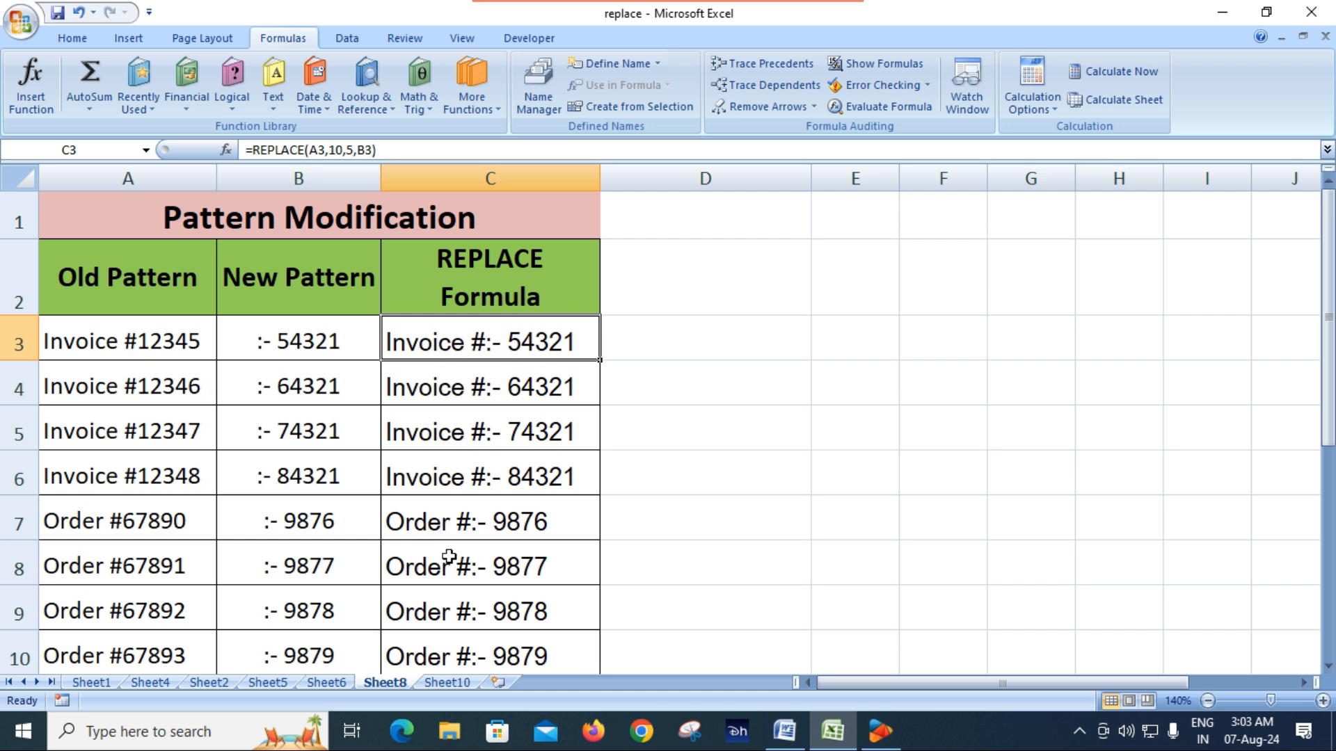
# Switch to Sheet10, inspect the Start Position formula in D2, and enlarge the sheet view to 130%
pyautogui.click(446, 683)
pyautogui.click(475, 573)
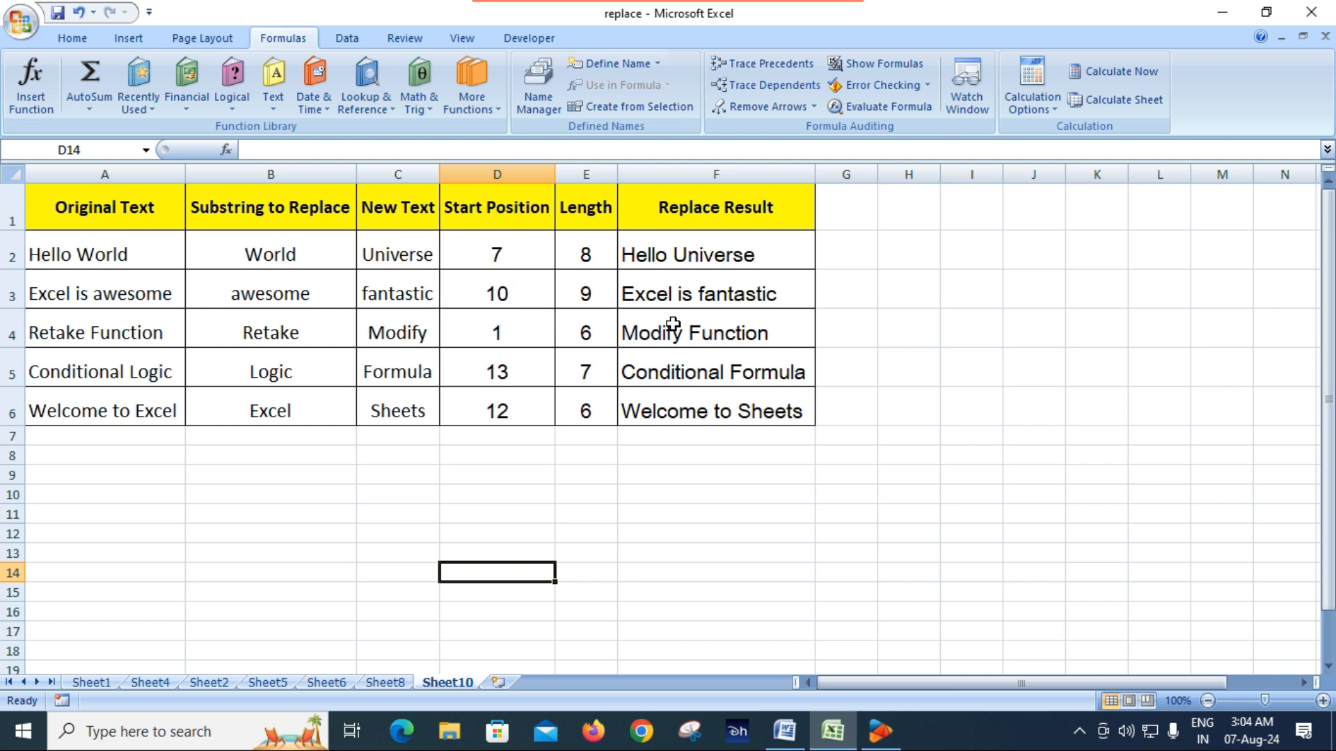
pyautogui.click(507, 254)
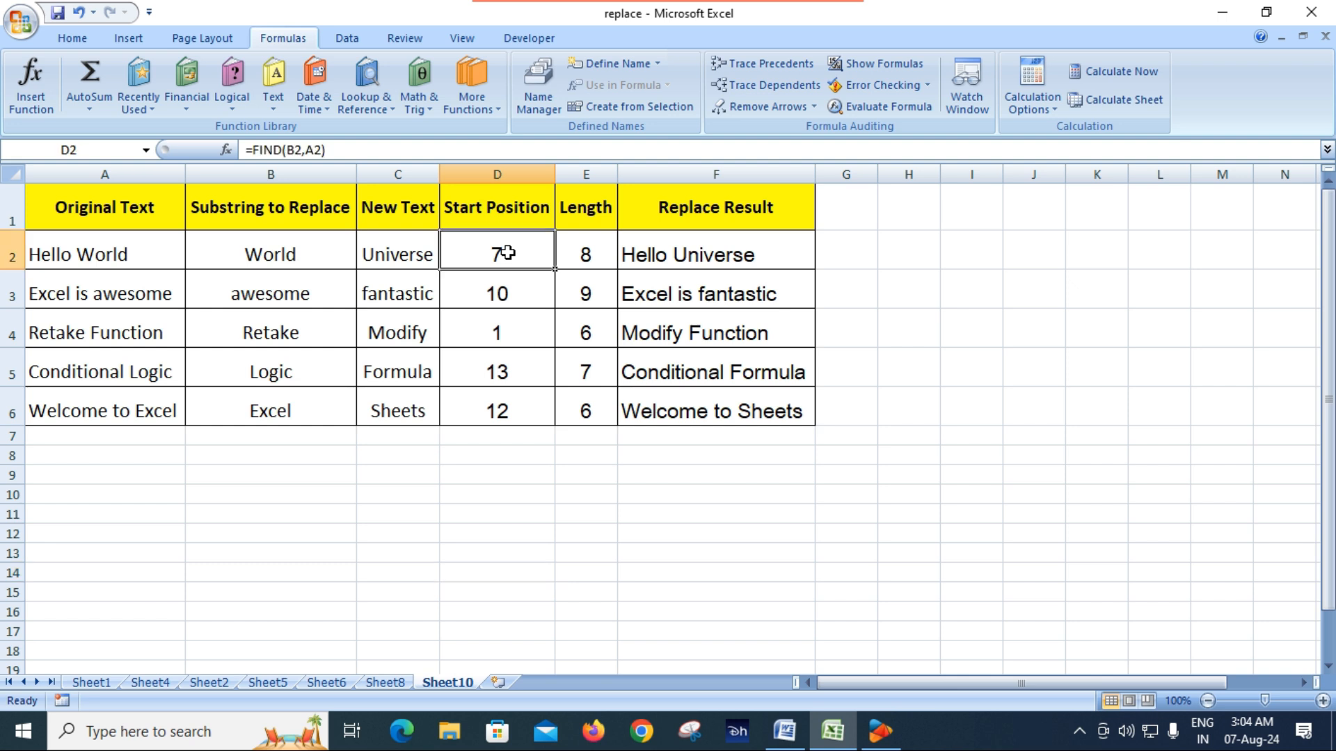
pyautogui.click(1322, 701)
pyautogui.click(1322, 700)
pyautogui.click(1323, 700)
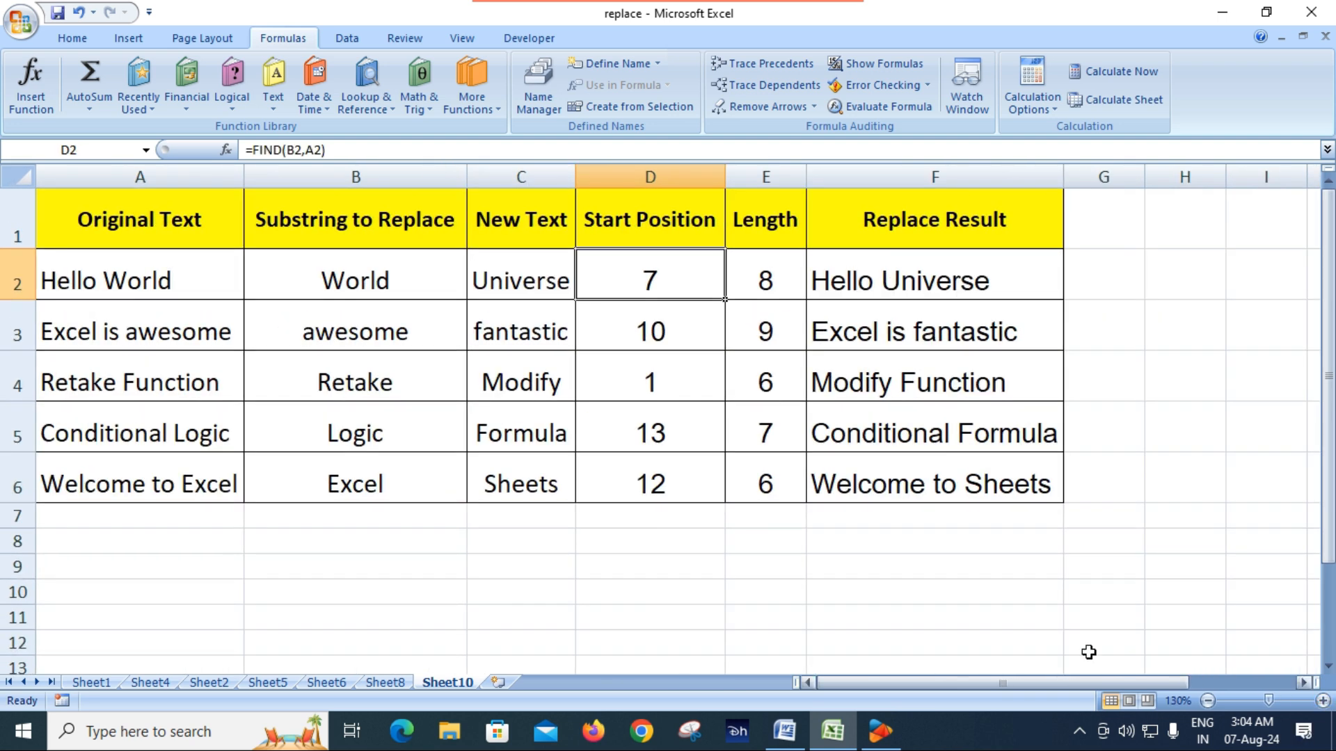
pyautogui.click(879, 606)
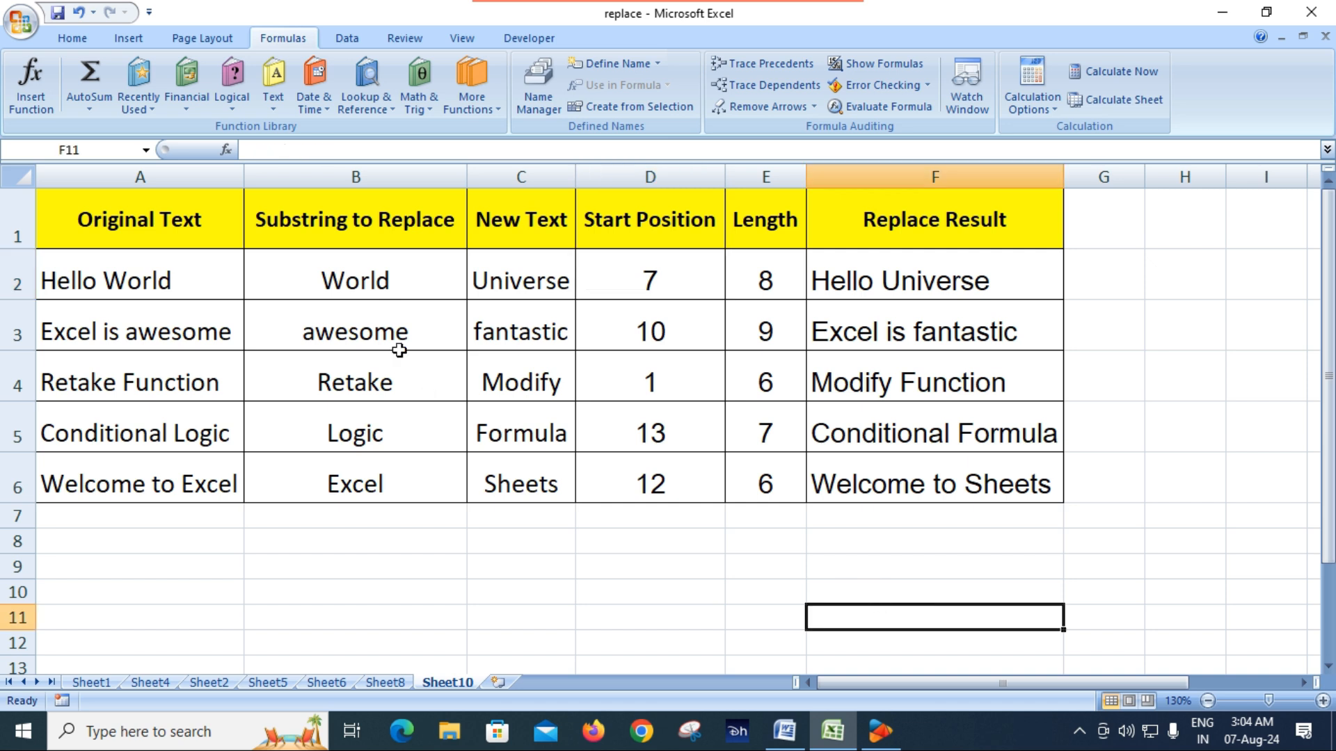
# Compare each Original Text entry in A2:A6 with its Substring to Replace in column B
pyautogui.click(159, 282)
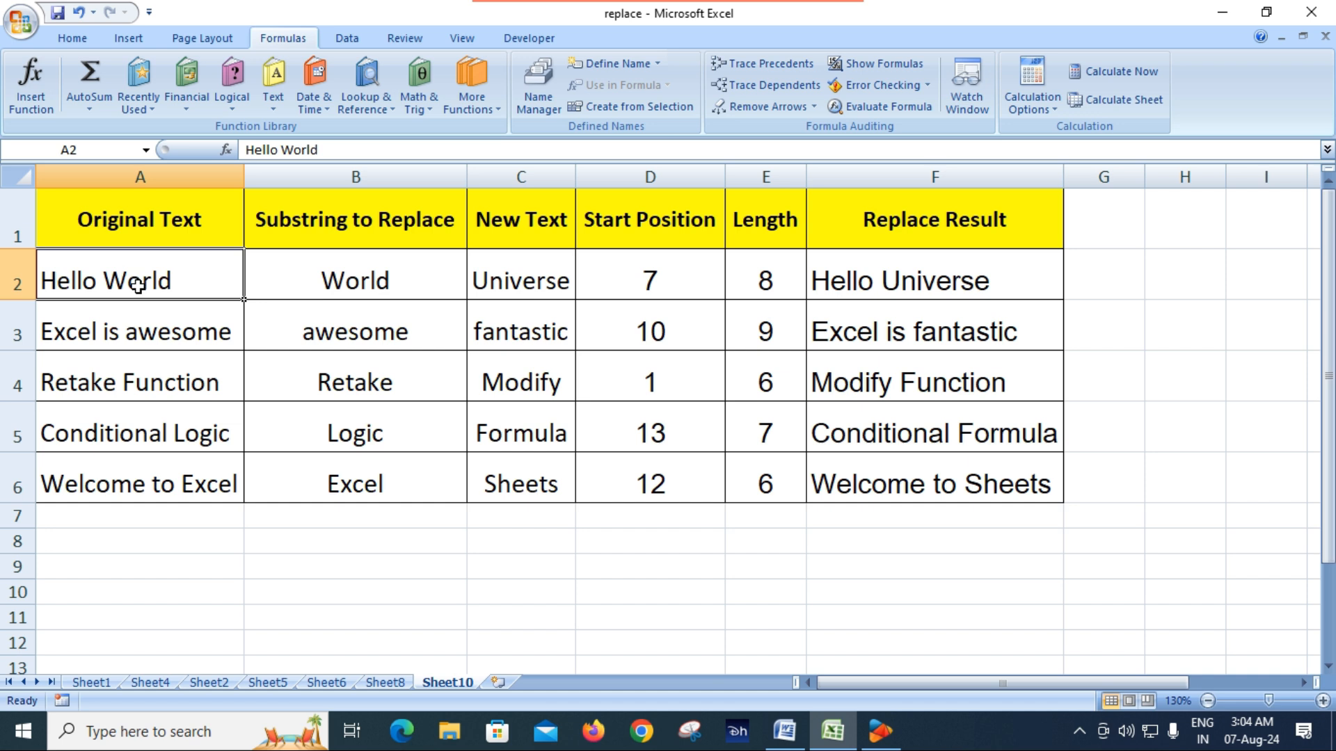
pyautogui.click(356, 280)
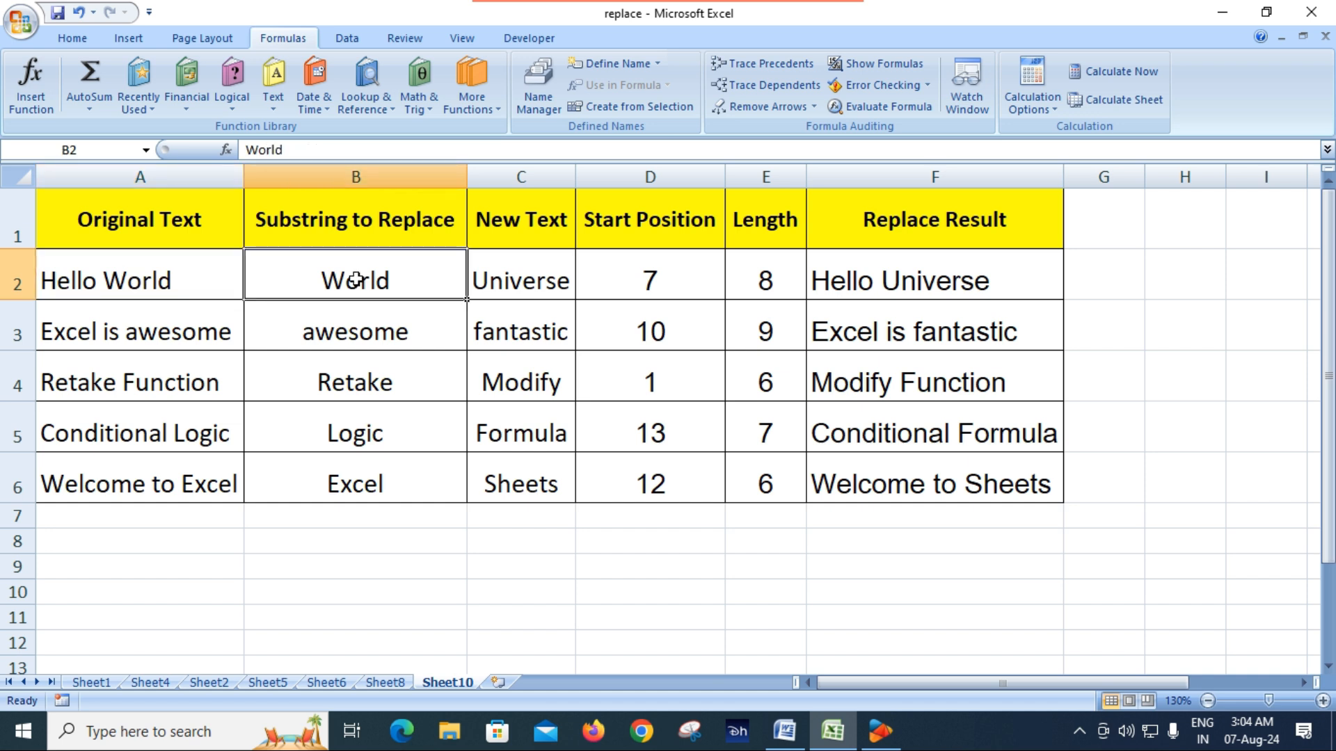
pyautogui.click(132, 288)
pyautogui.click(337, 294)
pyautogui.click(159, 334)
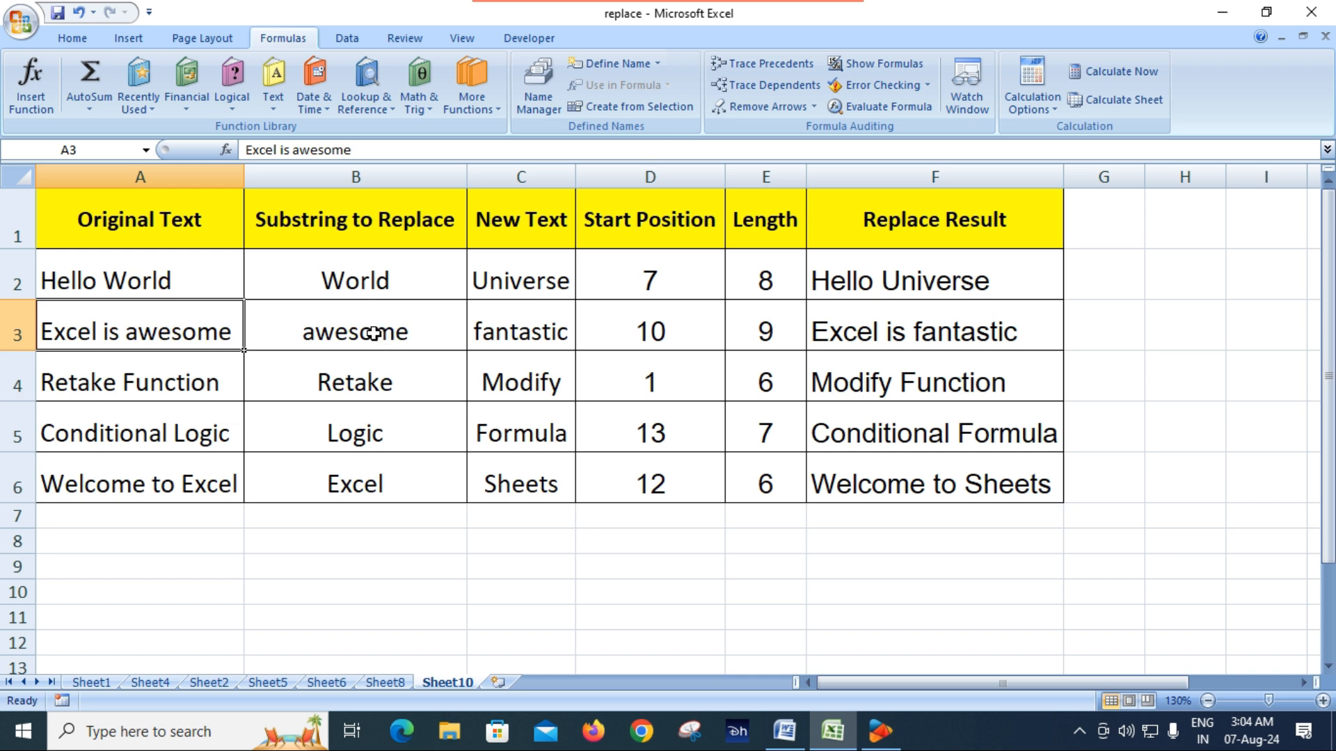
pyautogui.click(374, 334)
pyautogui.click(136, 385)
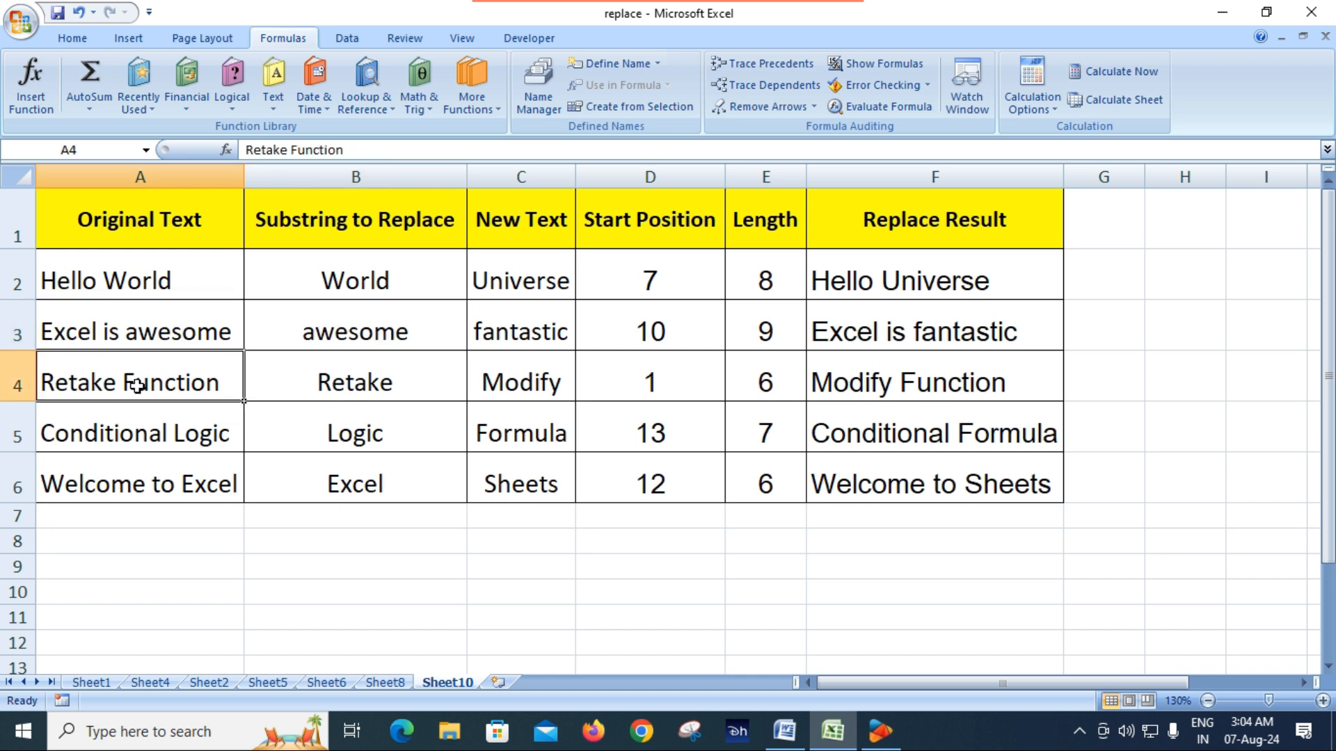
pyautogui.click(346, 388)
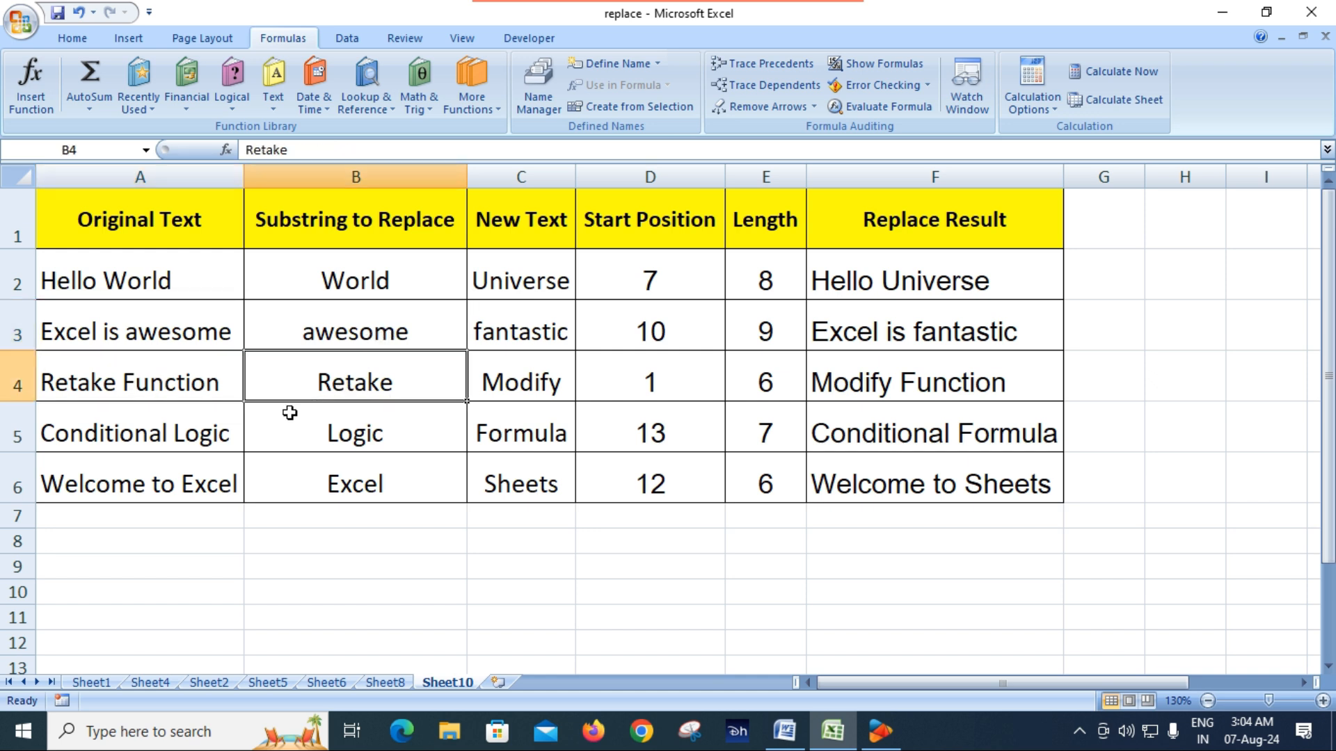
pyautogui.click(152, 437)
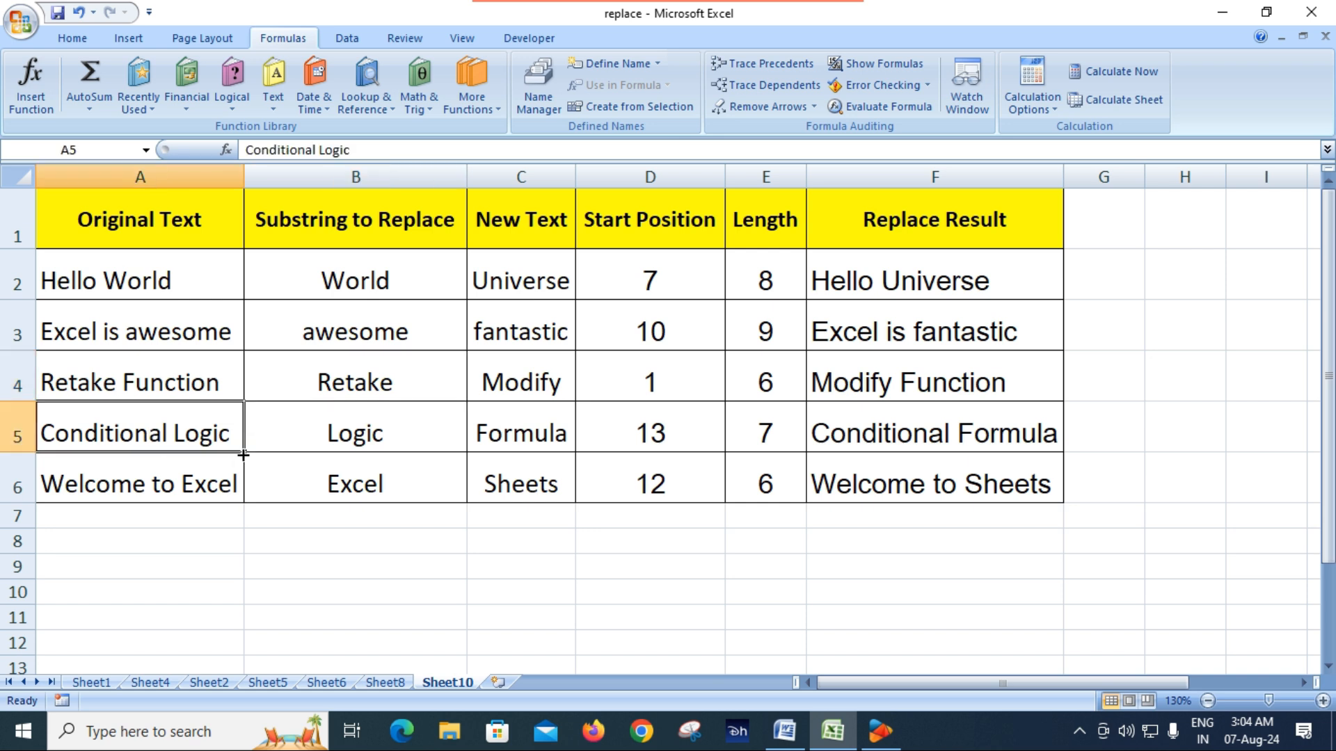
pyautogui.click(363, 439)
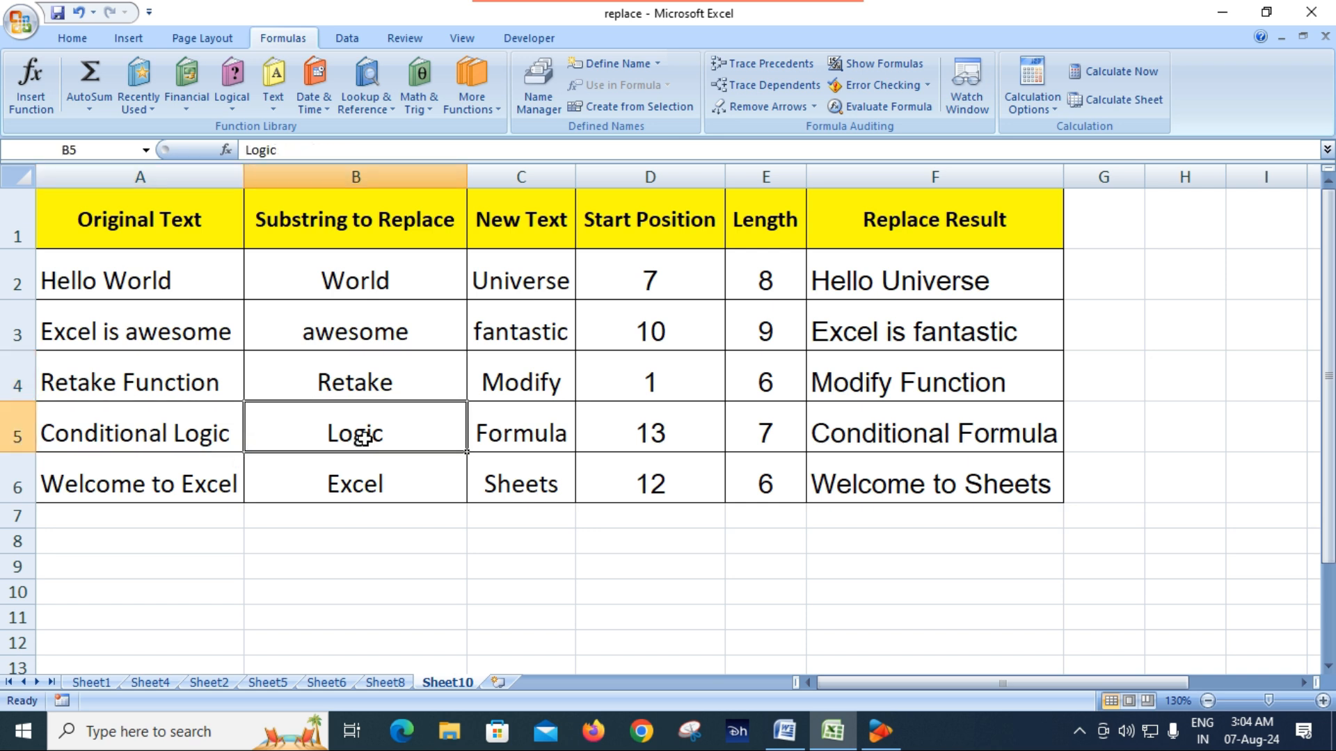
pyautogui.click(110, 489)
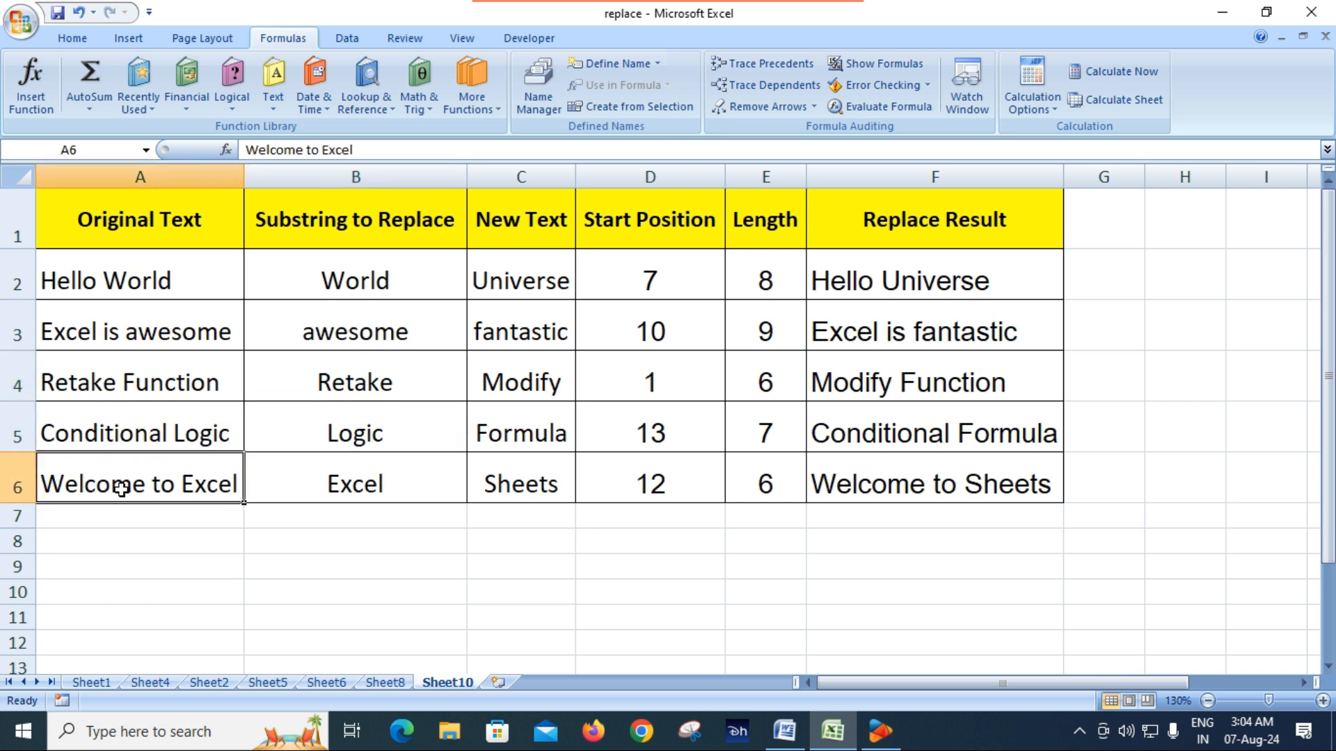
pyautogui.click(369, 493)
pyautogui.click(487, 564)
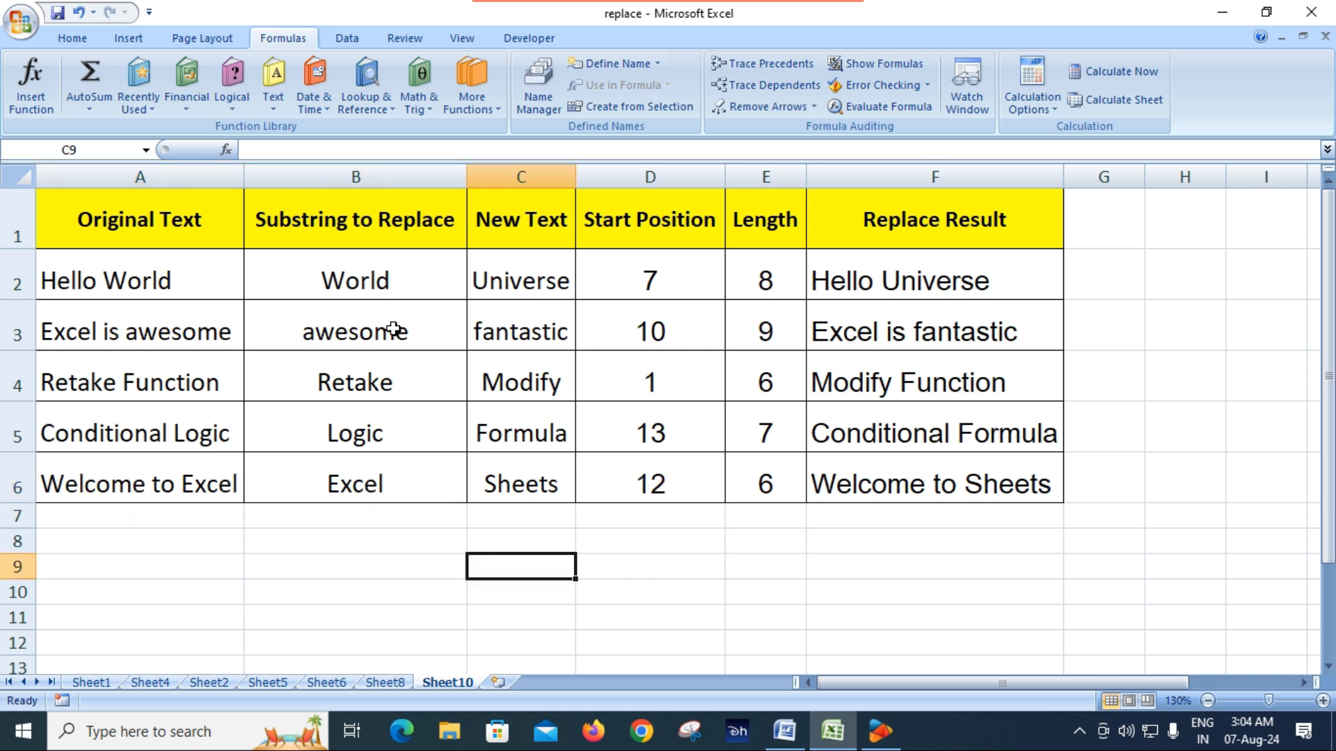
# Compare each Substring to Replace in B2:B6 with its New Text in column C
pyautogui.click(365, 280)
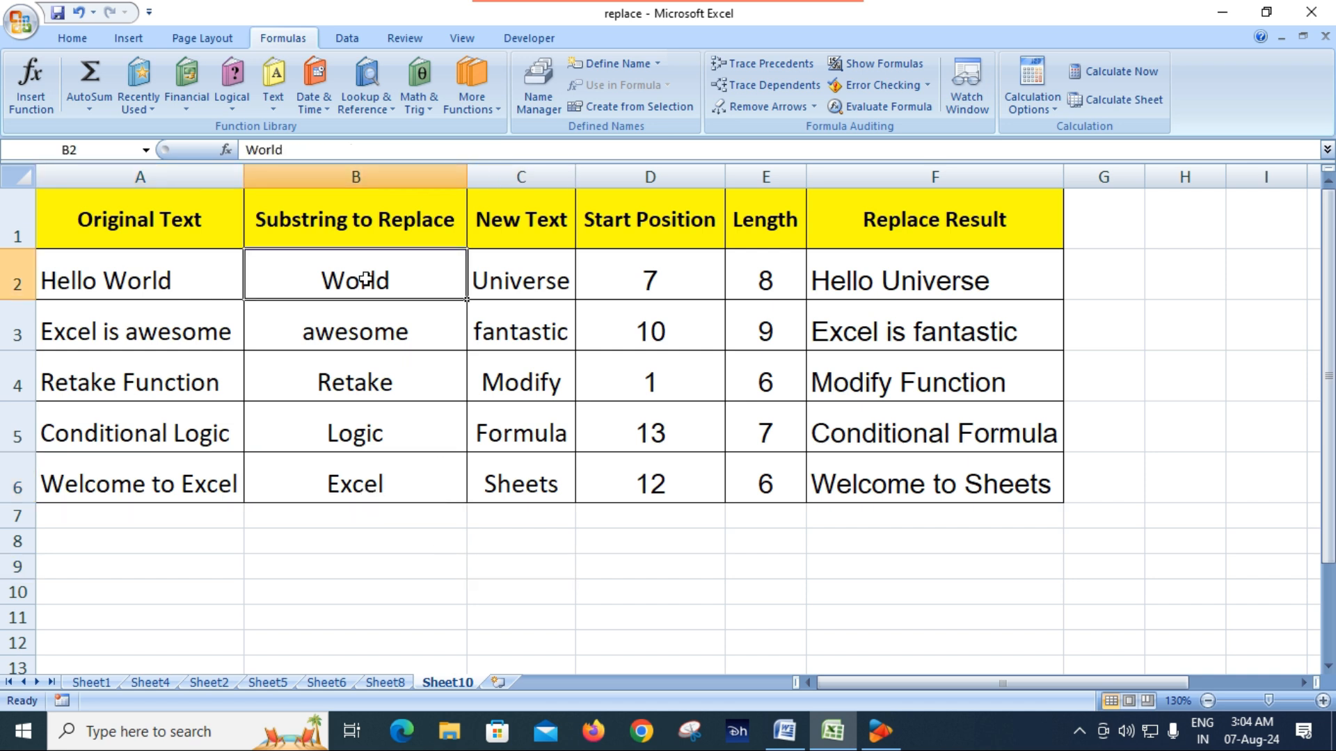
pyautogui.click(534, 288)
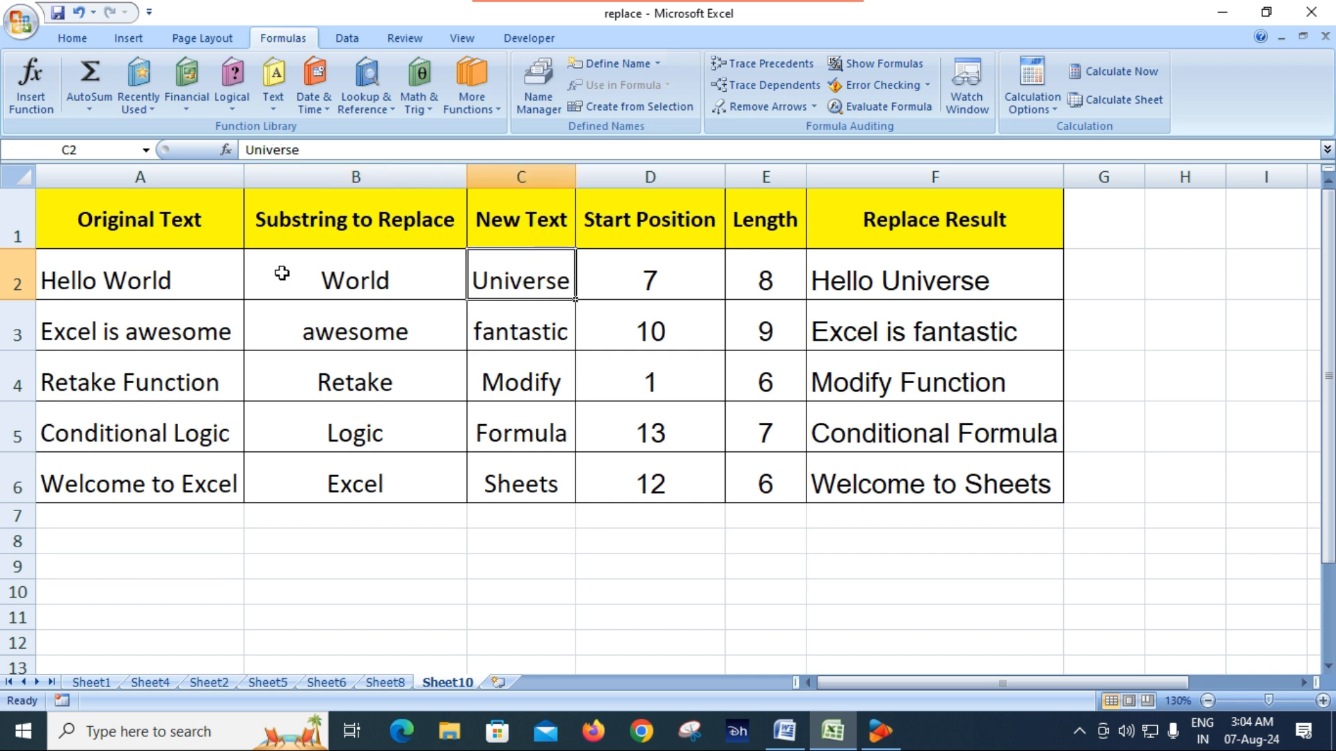
pyautogui.click(368, 282)
pyautogui.click(516, 281)
pyautogui.click(384, 331)
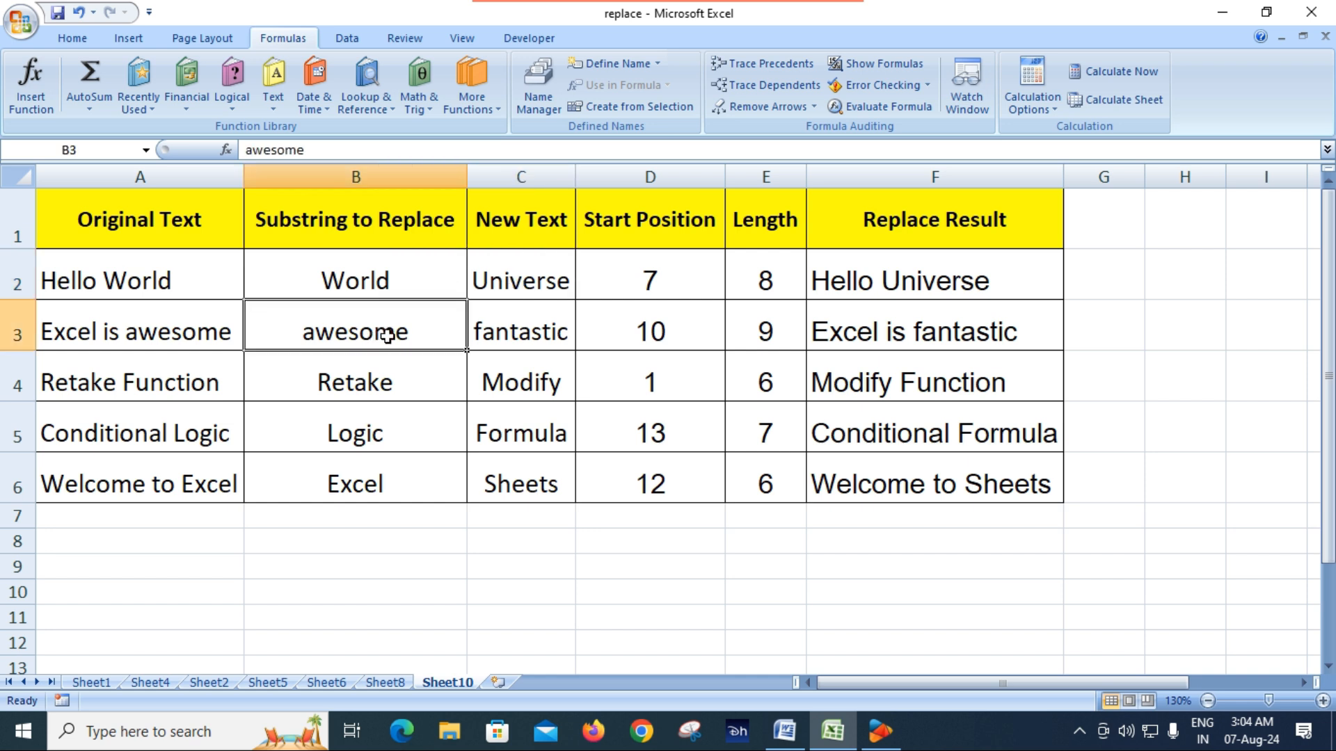
pyautogui.click(526, 347)
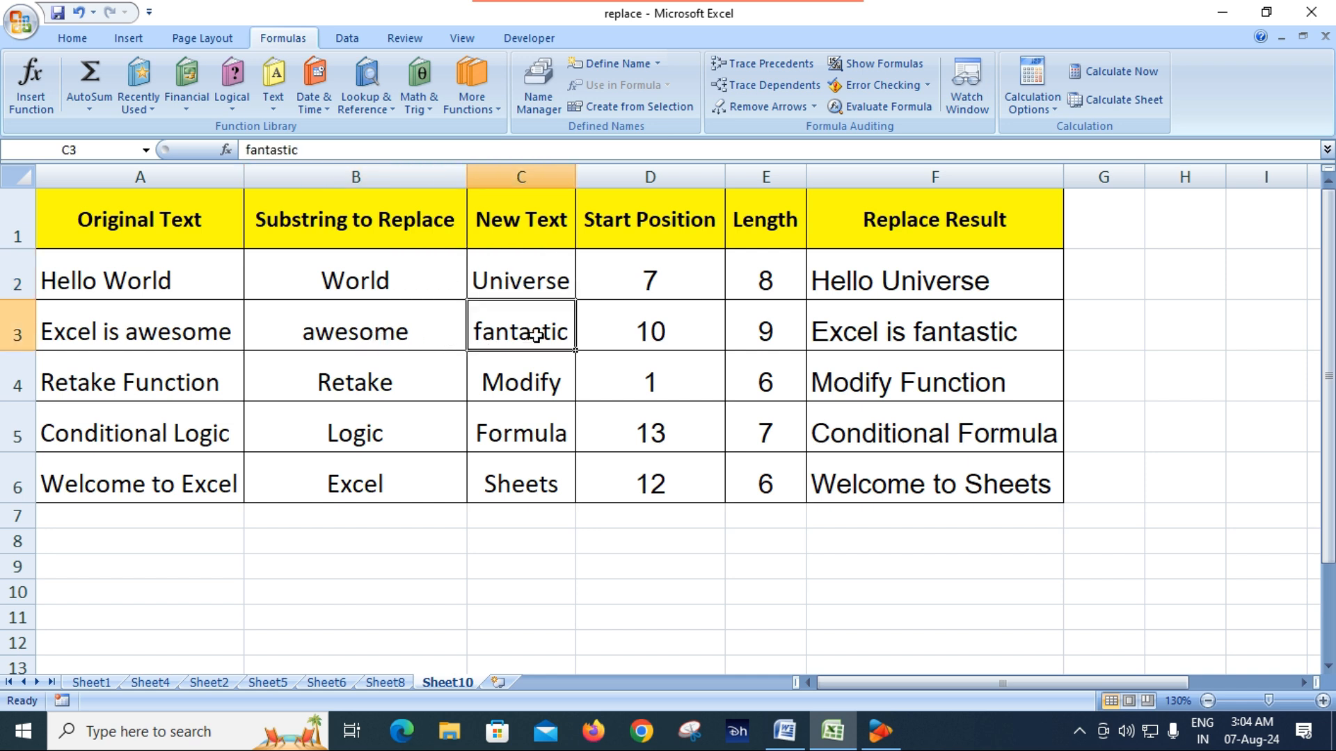
pyautogui.click(369, 383)
pyautogui.click(536, 384)
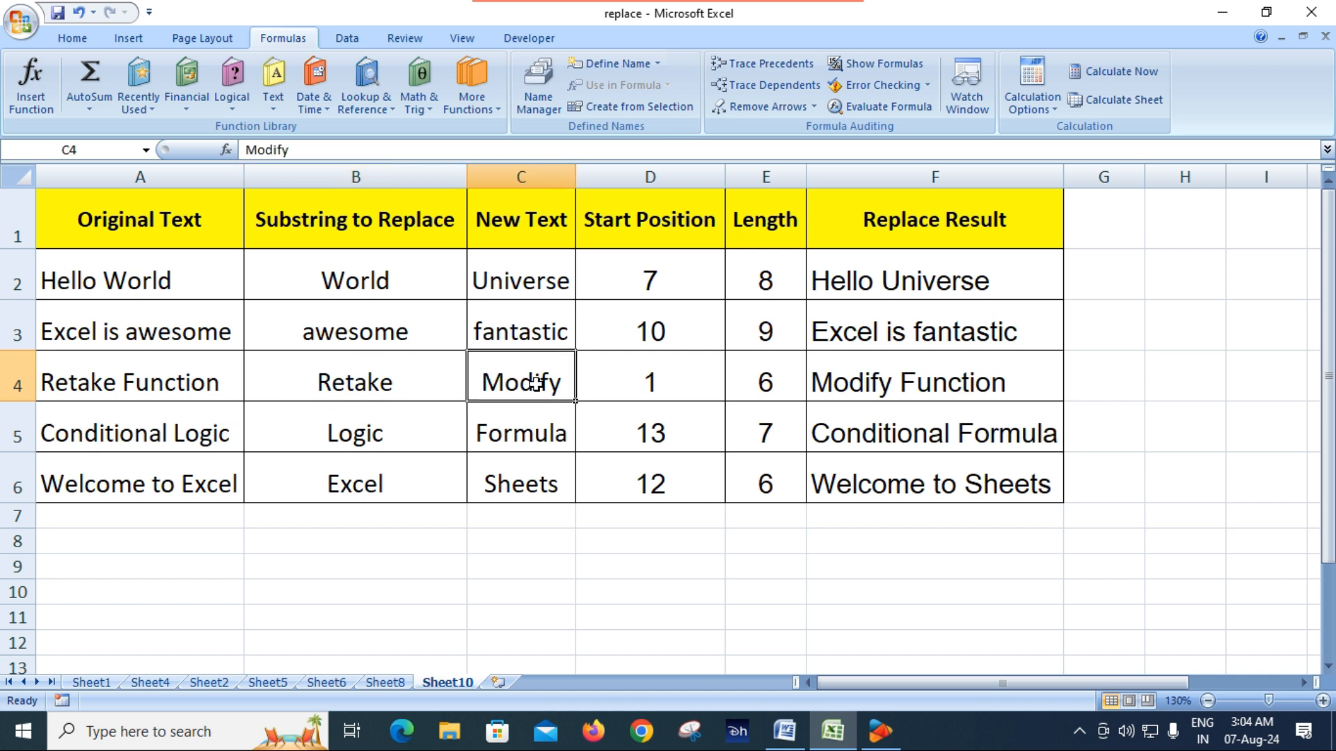
pyautogui.click(343, 437)
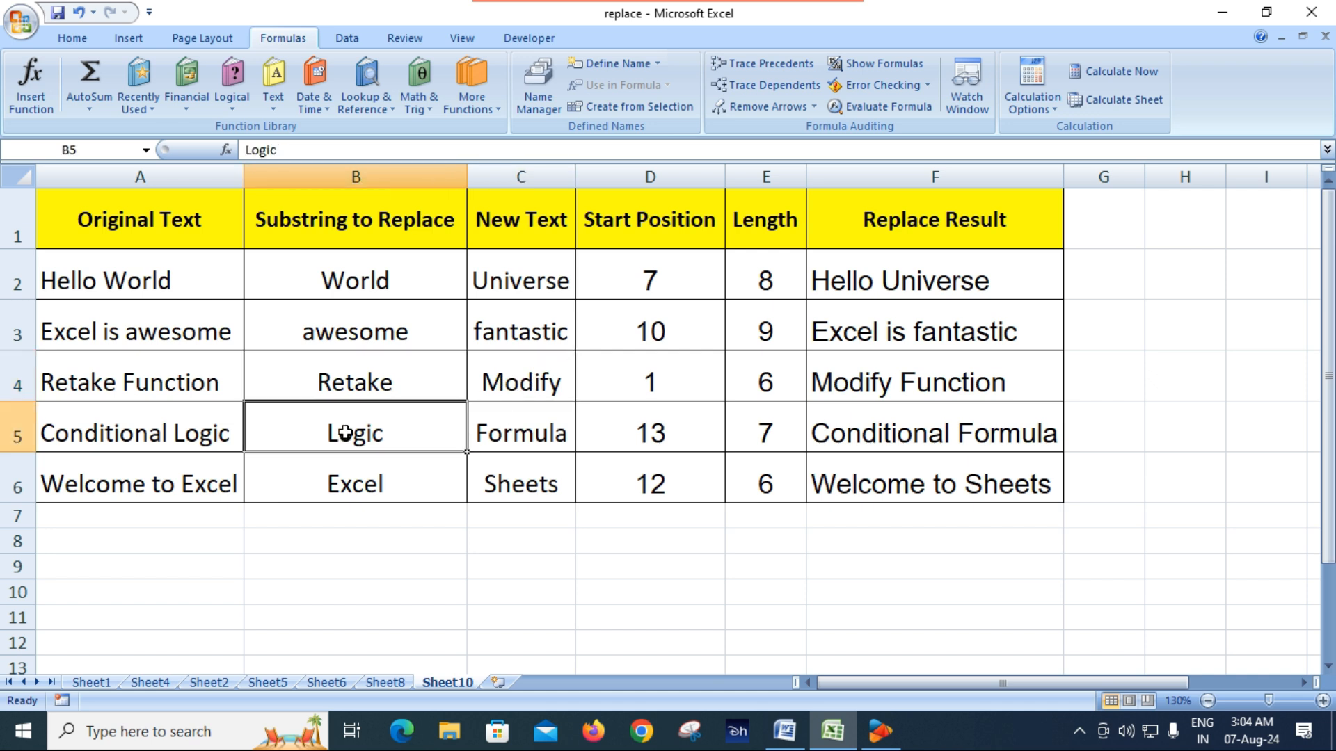
pyautogui.click(545, 437)
pyautogui.click(357, 480)
pyautogui.click(528, 487)
pyautogui.click(584, 565)
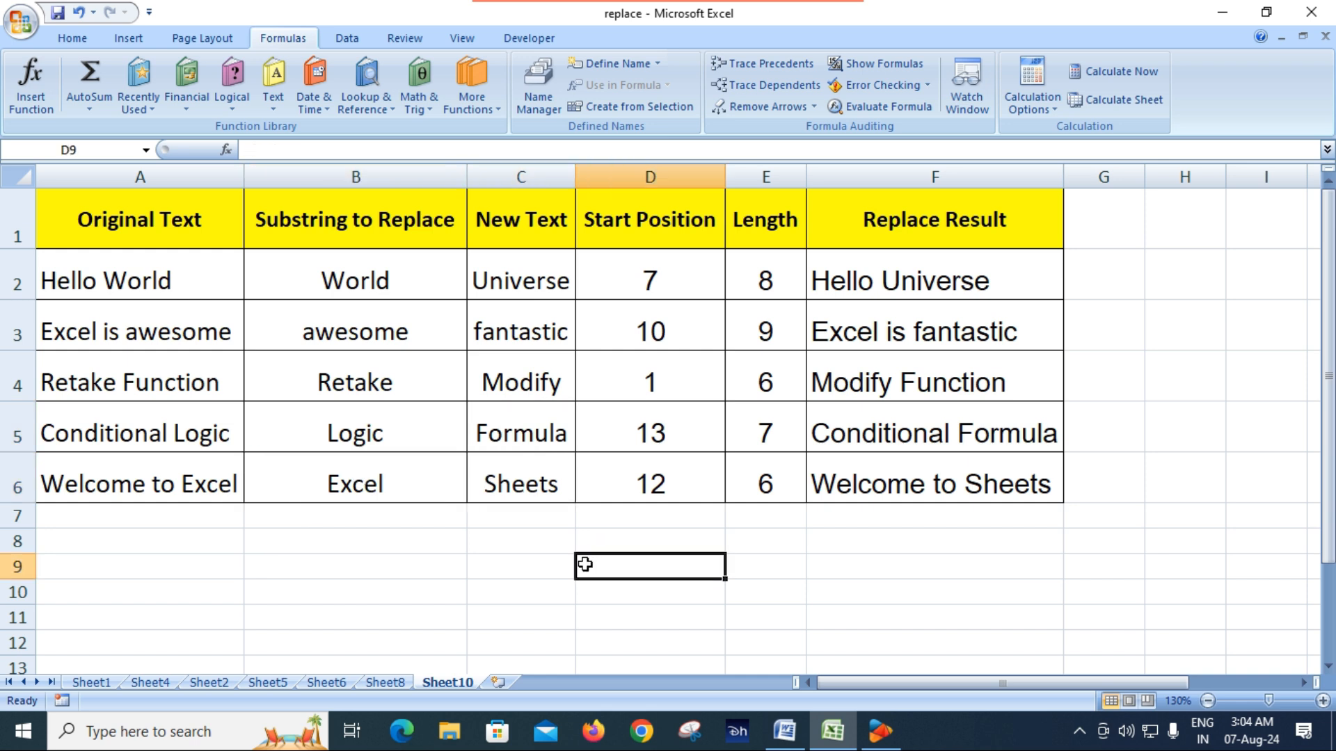
# Inspect the Start Position formula in D2 and the cells it refers to, B2 and A2
pyautogui.click(666, 282)
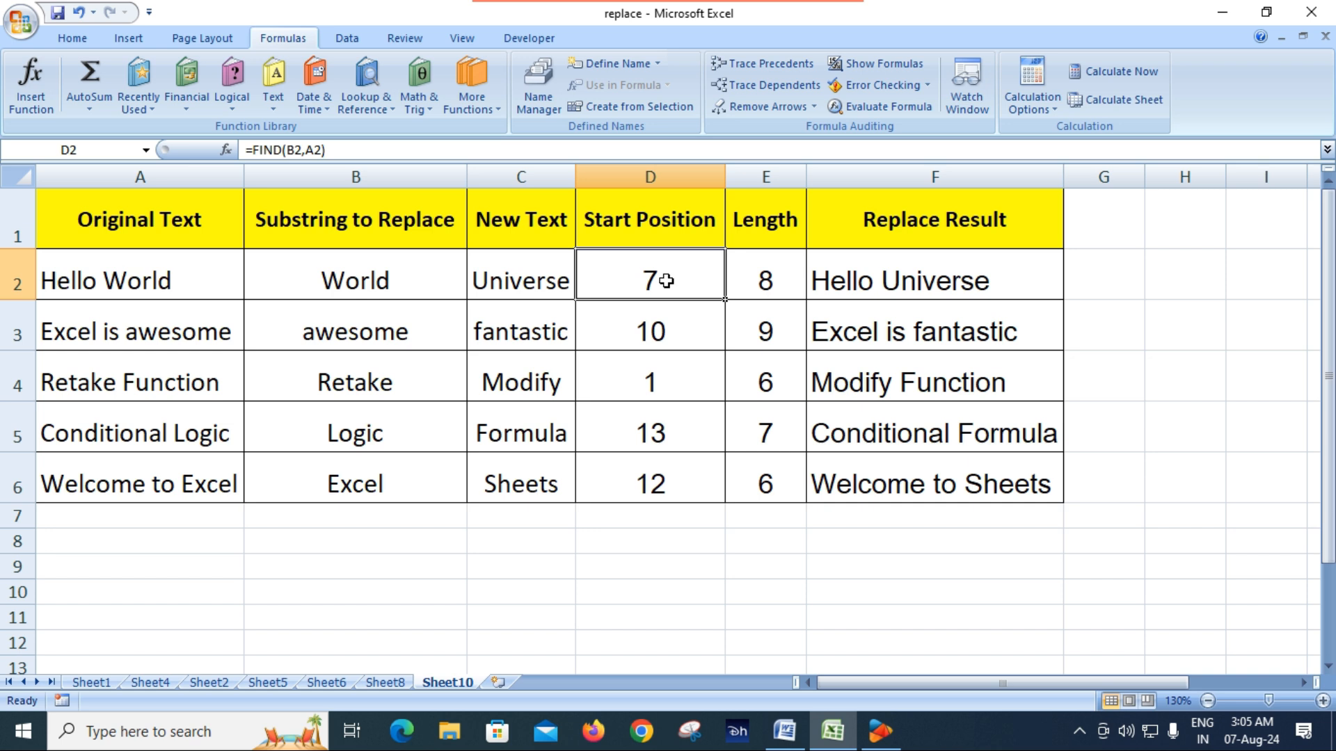
pyautogui.click(355, 285)
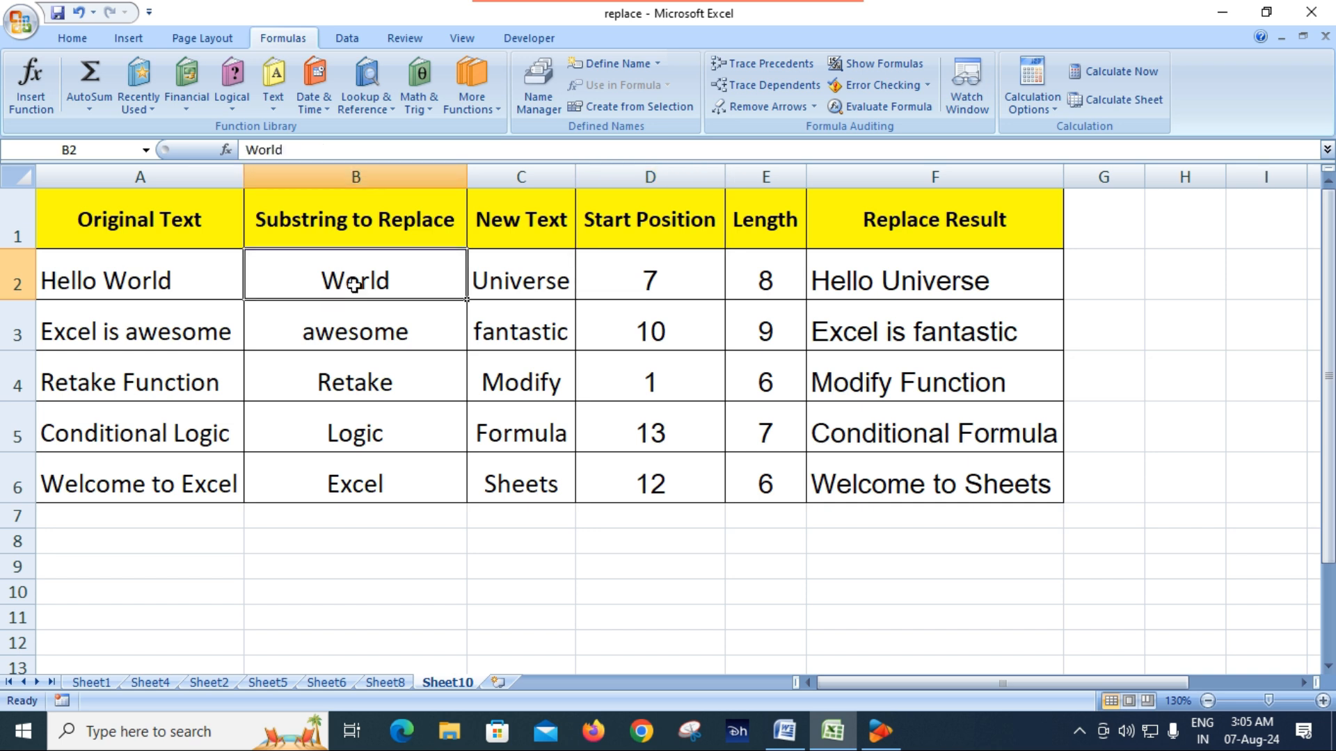
pyautogui.click(146, 286)
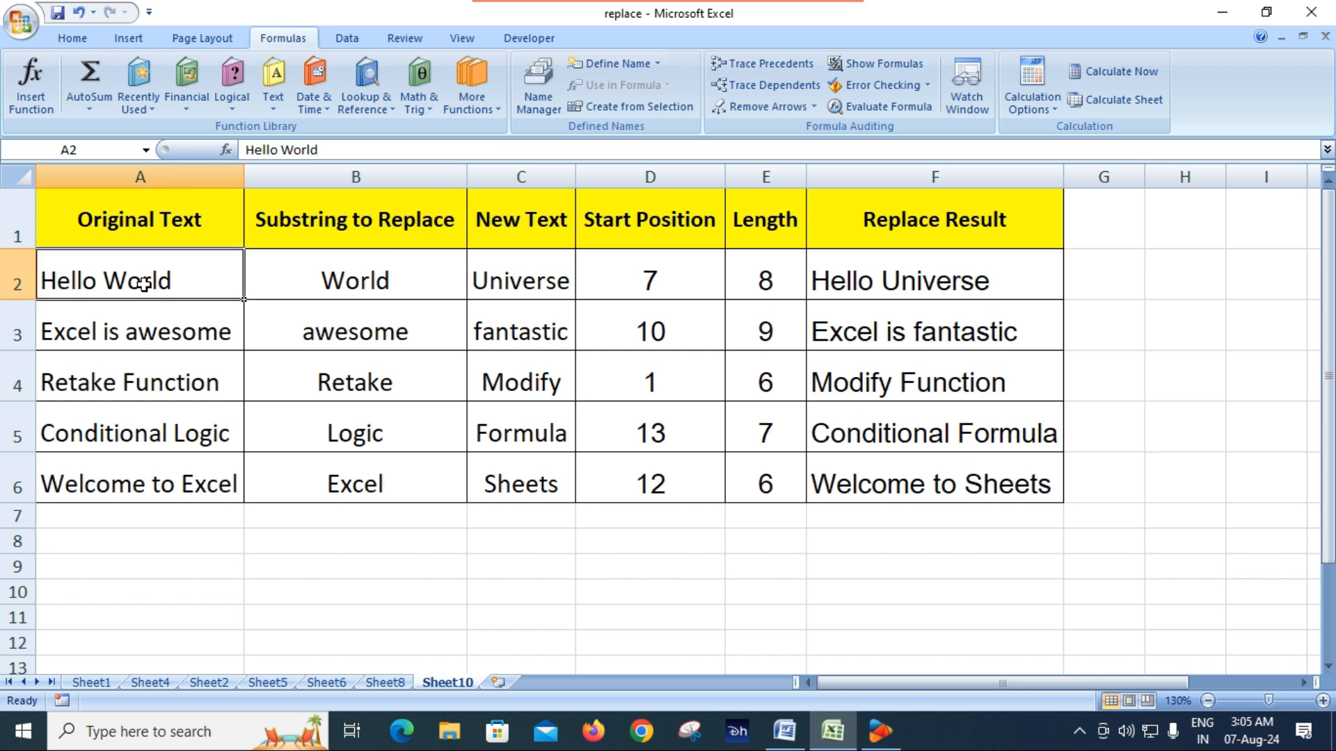
pyautogui.click(389, 285)
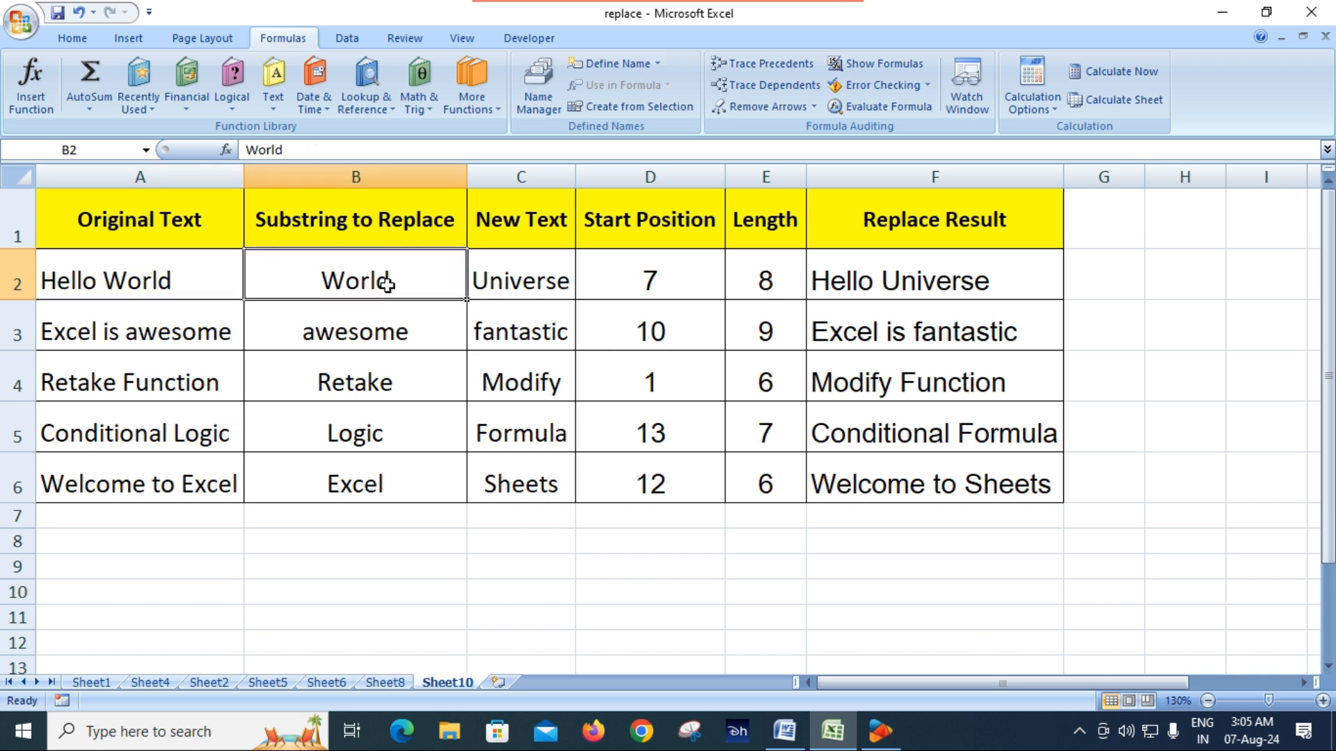
pyautogui.click(120, 281)
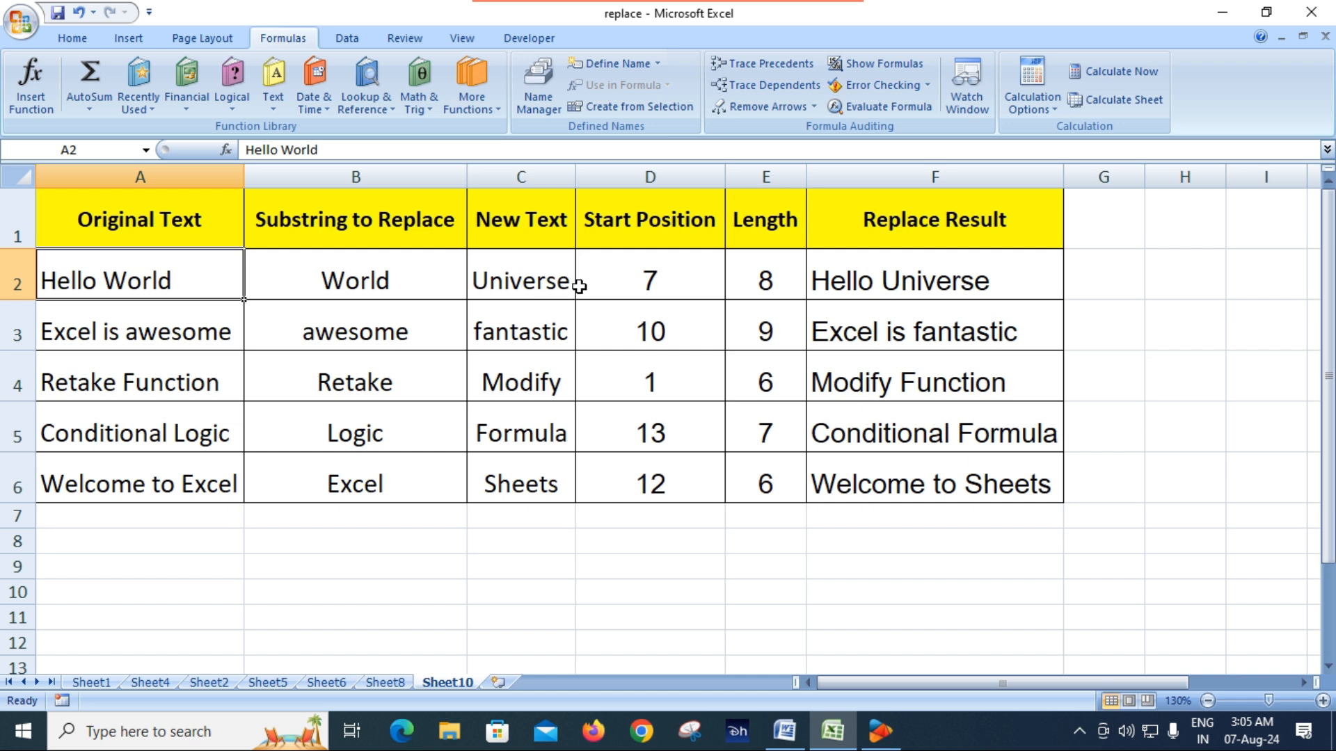
pyautogui.click(654, 280)
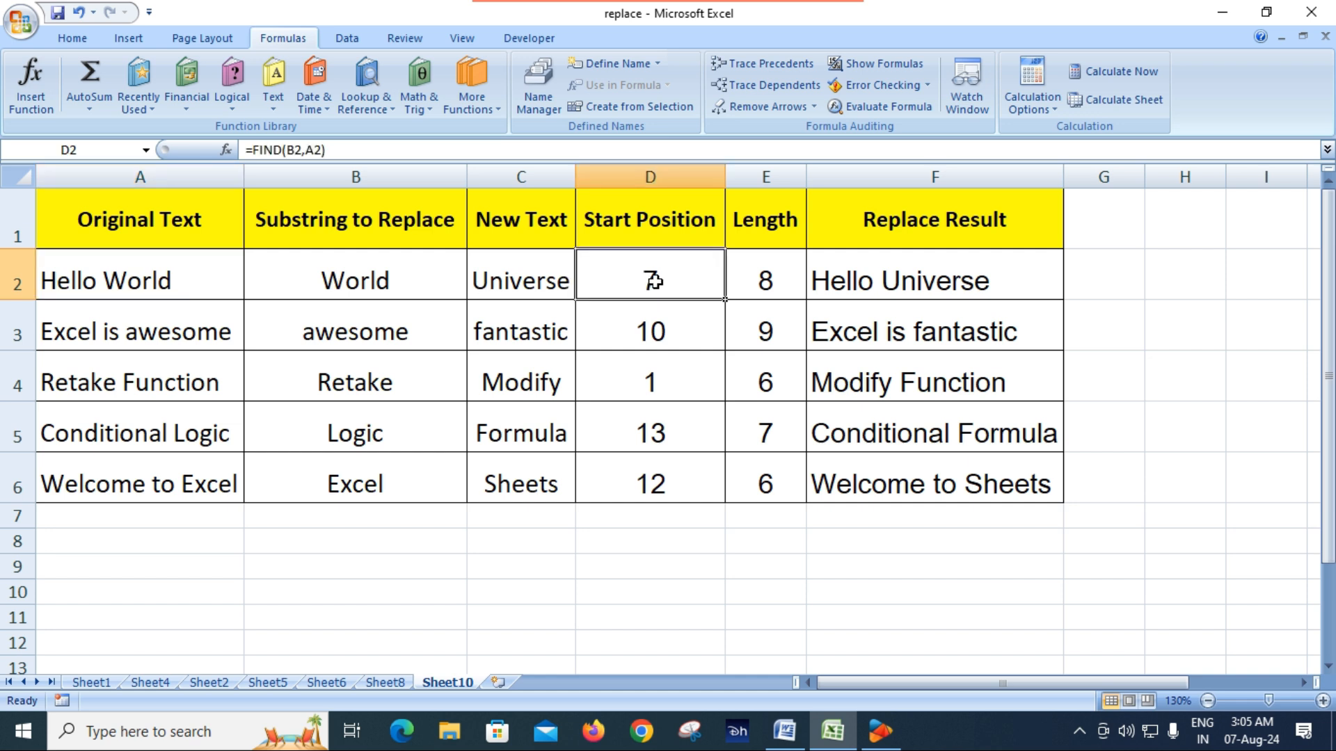
# Clear the Start Position formulas in D2:D6 and enter =FIND(B2,A2) in D2
pyautogui.moveTo(654, 281); pyautogui.dragTo(649, 482)
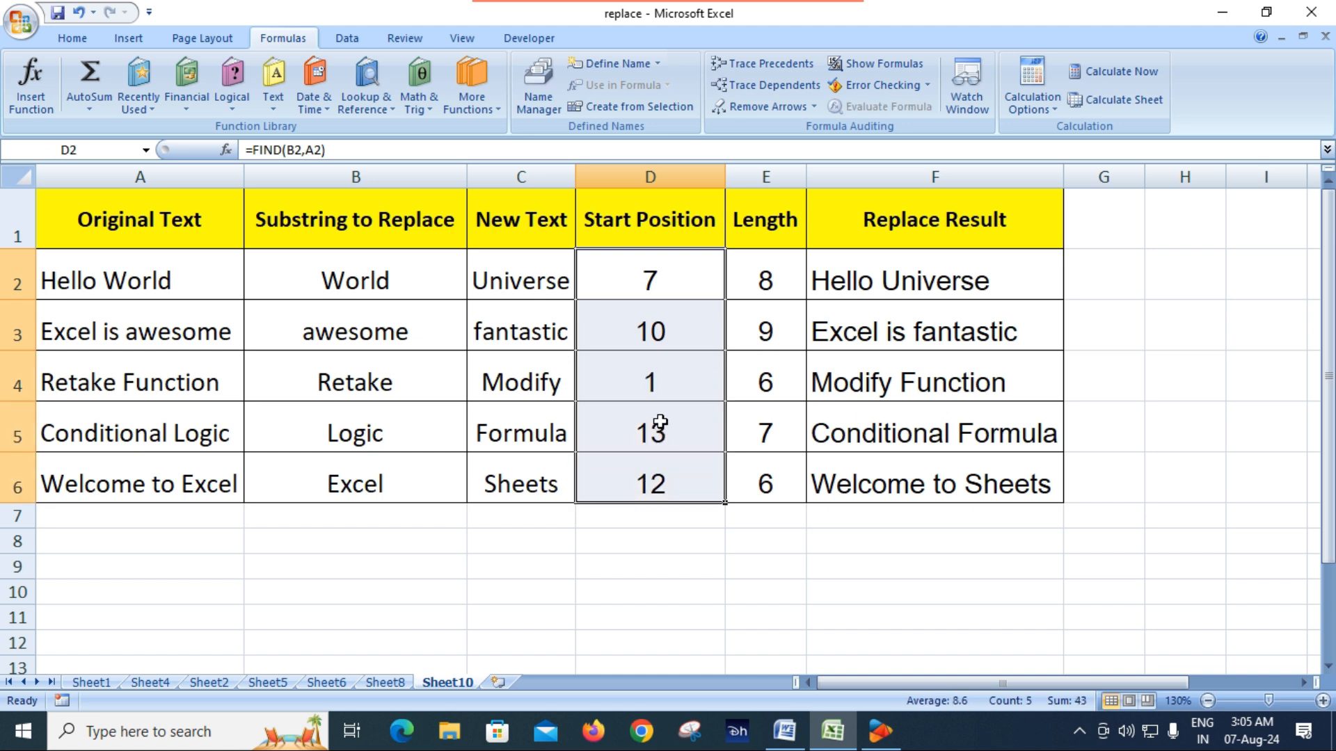
pyautogui.press('Delete')
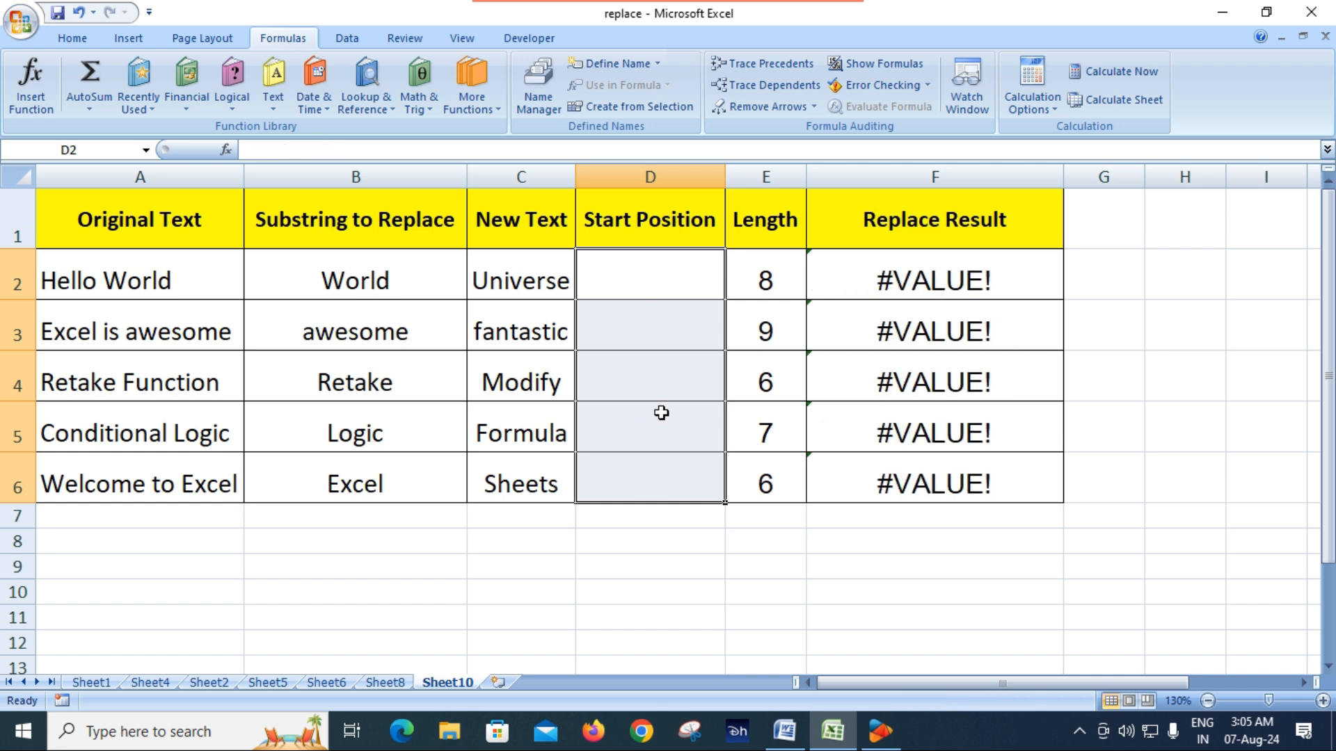
pyautogui.click(640, 282)
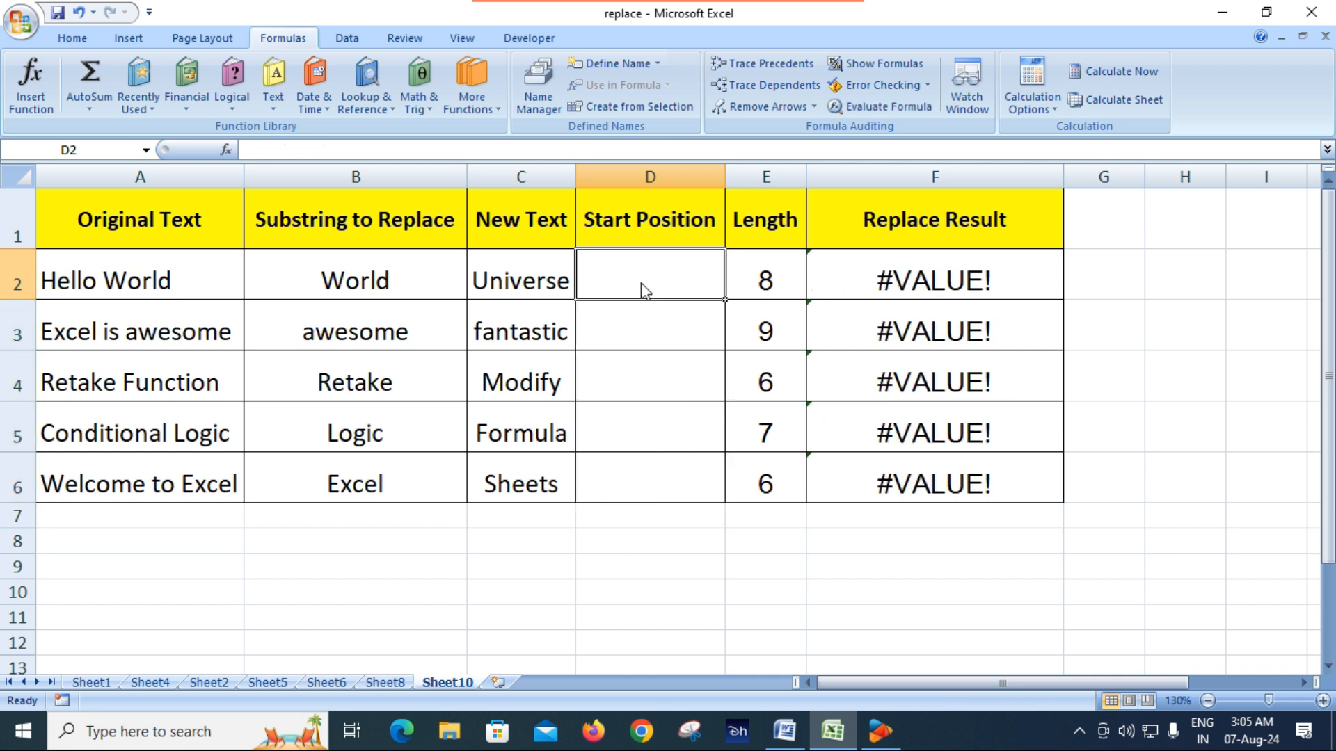
pyautogui.write('=')
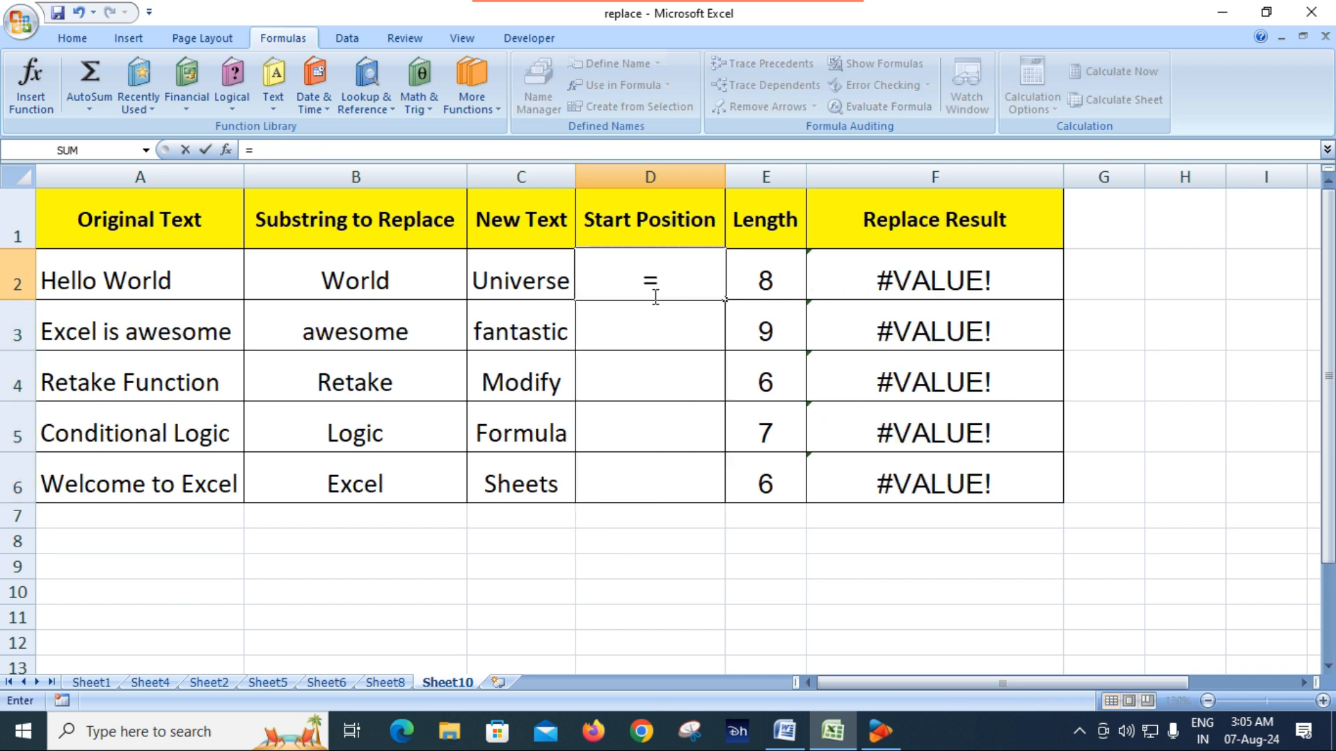
pyautogui.write('find')
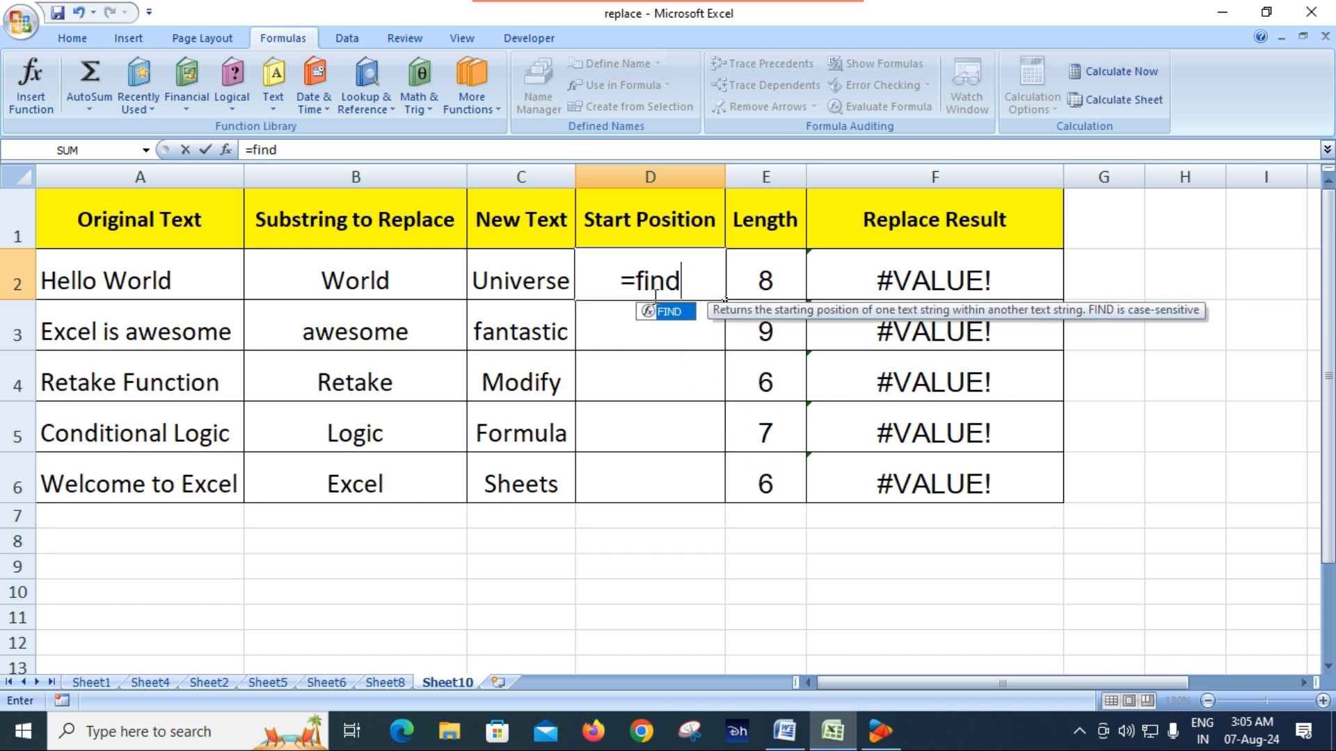
pyautogui.press('Tab')
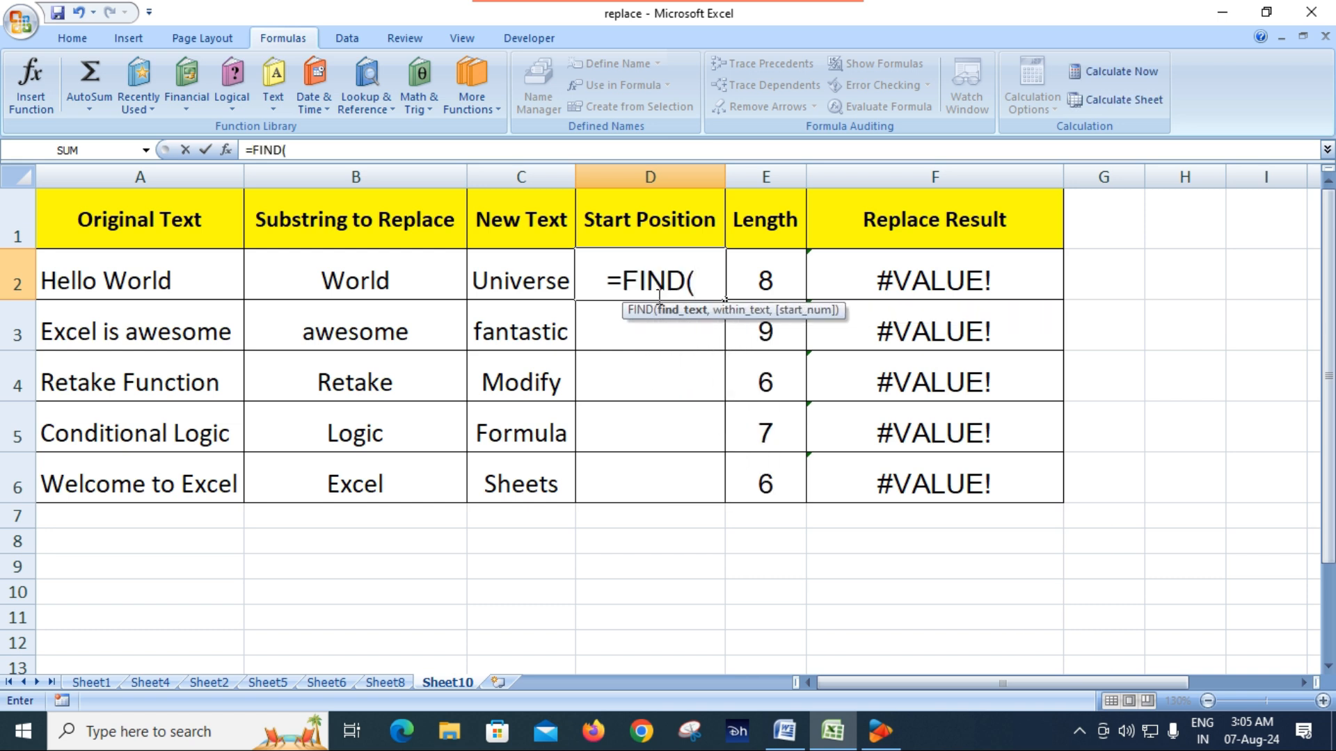
pyautogui.click(366, 282)
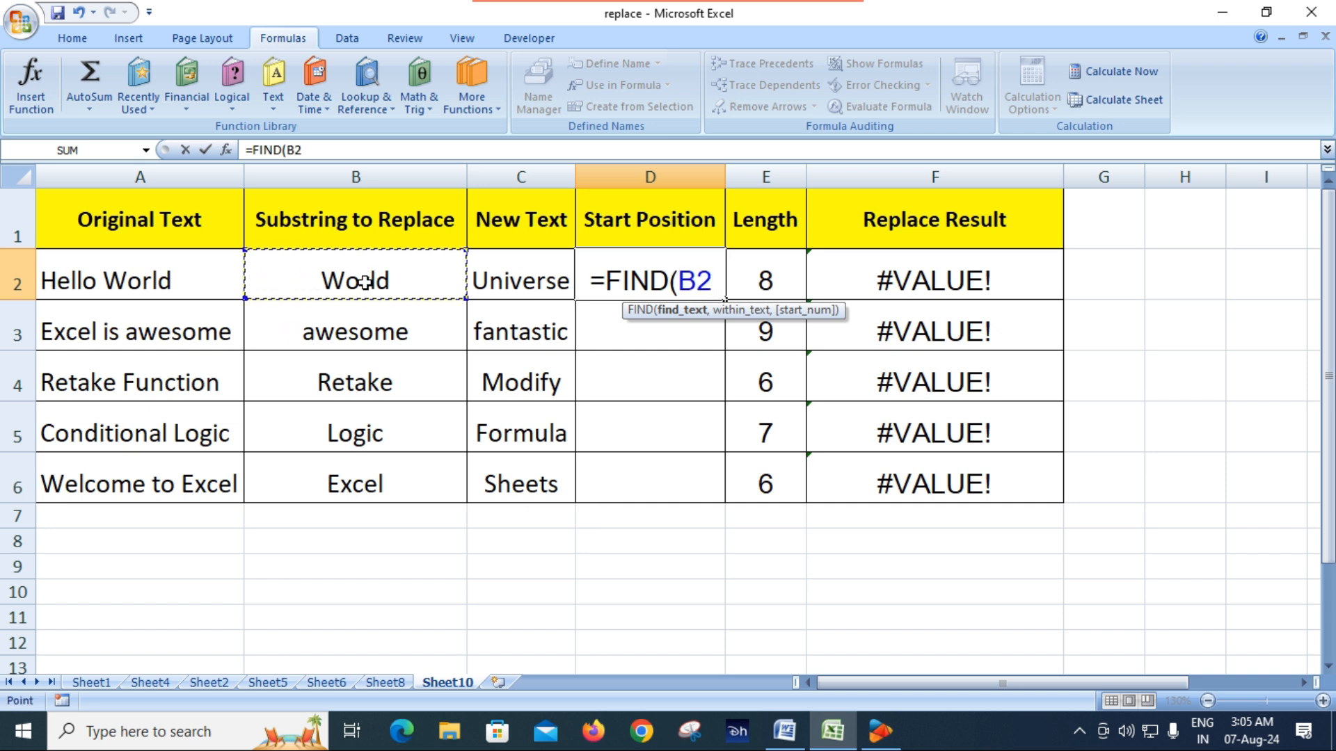
pyautogui.write(',')
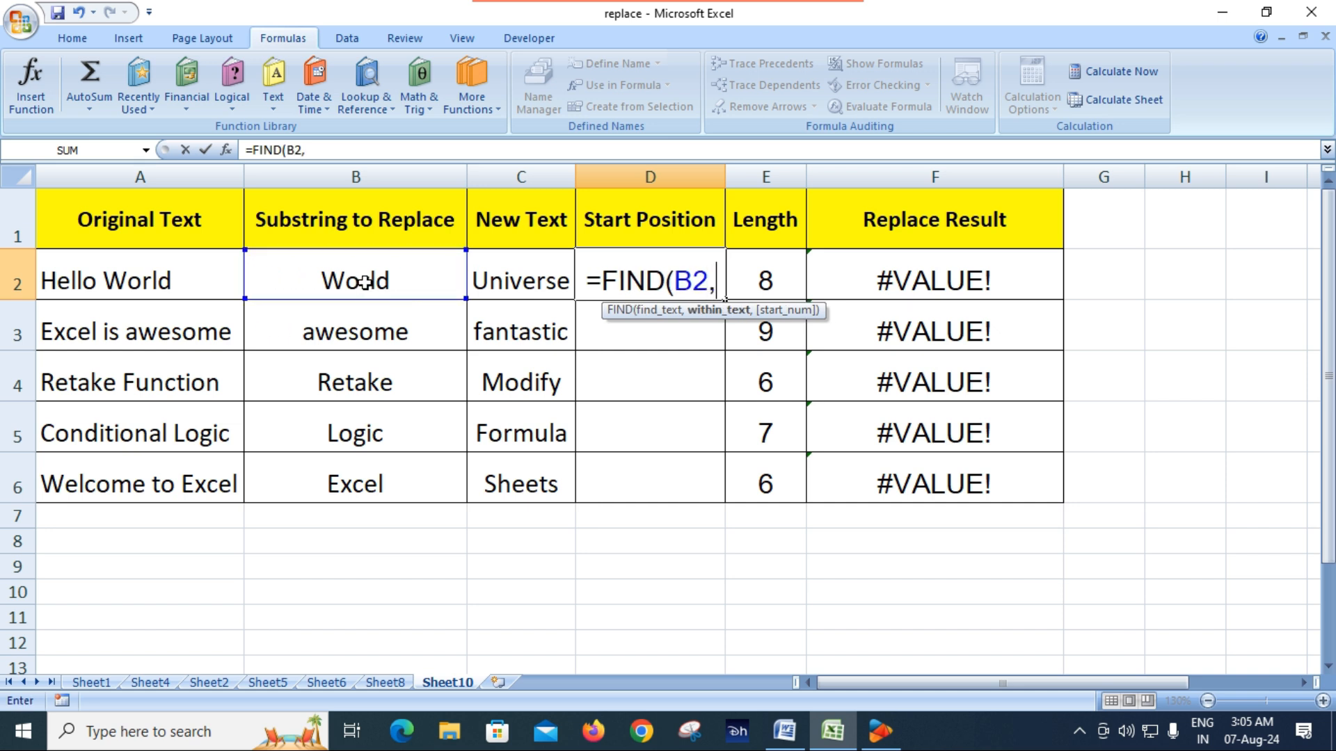
pyautogui.click(126, 280)
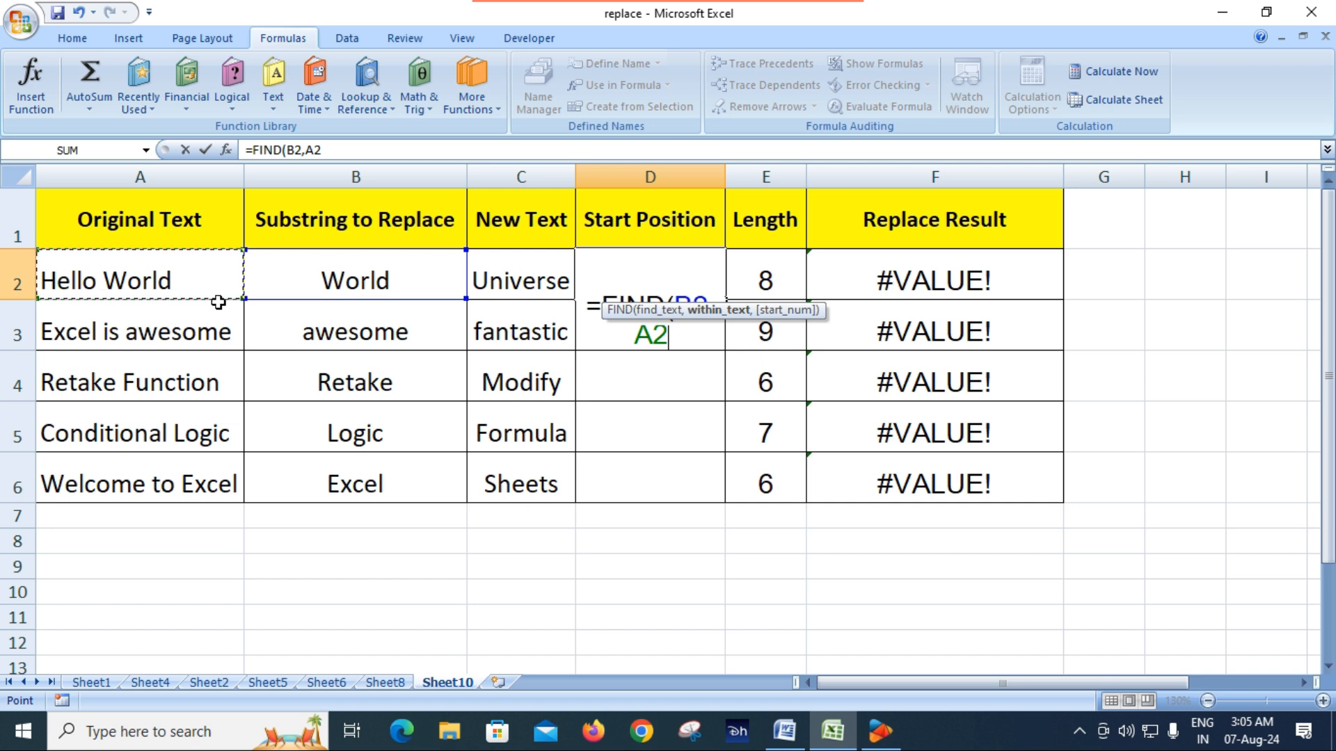
pyautogui.write(')')
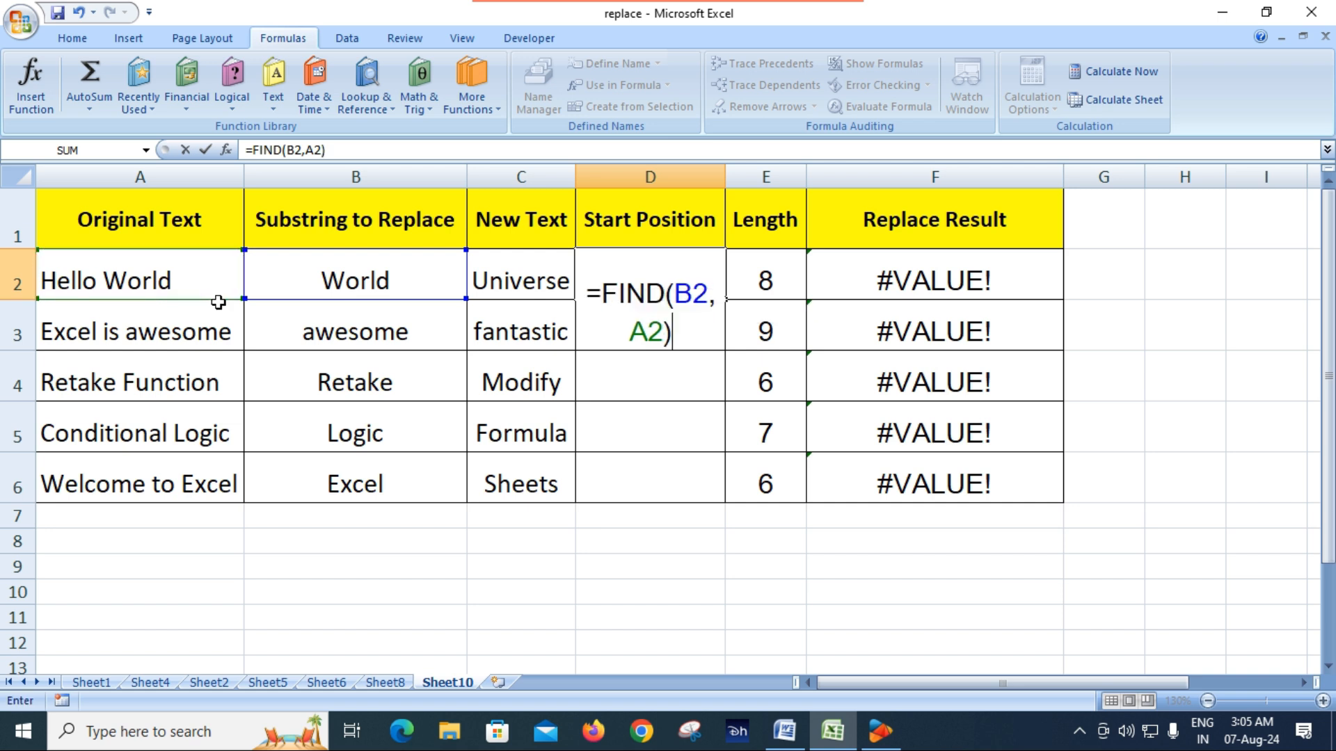
pyautogui.press('Return')
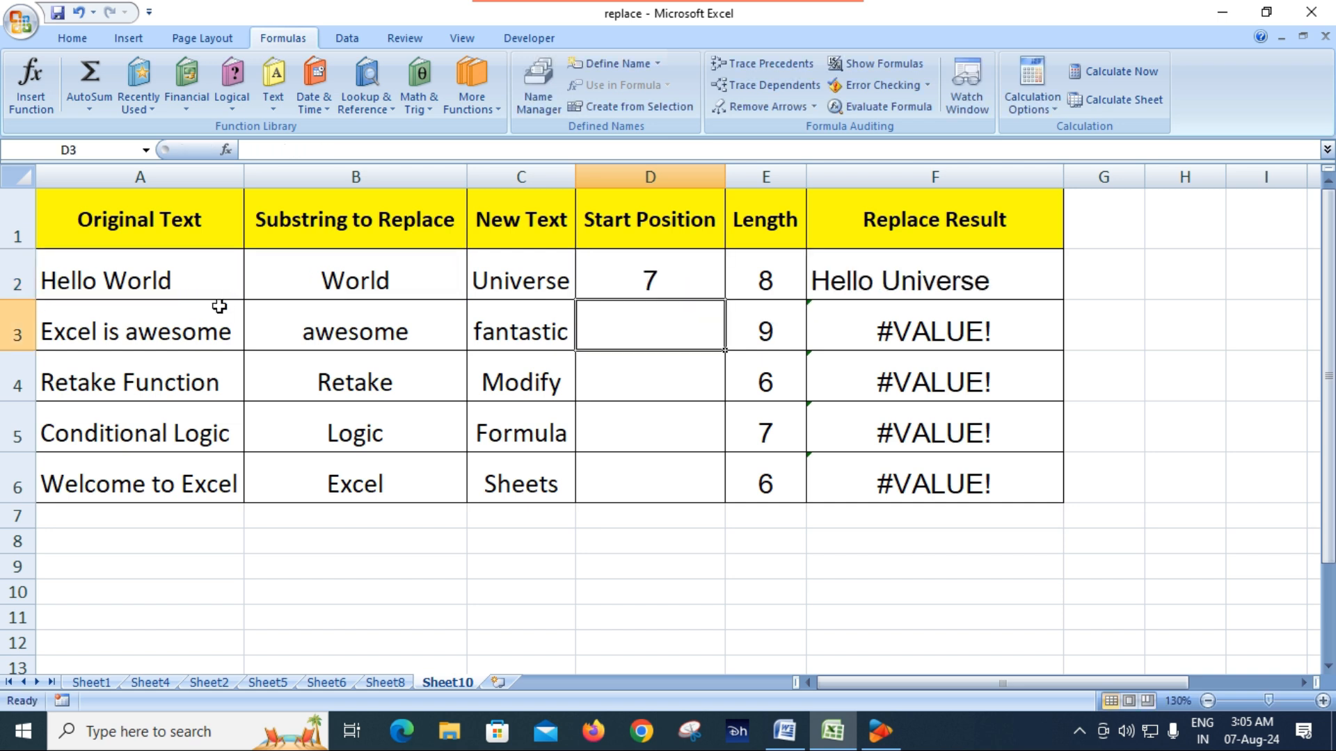
# Fill the FIND formula from D2 down through D6 of the Start Position column
pyautogui.click(668, 279)
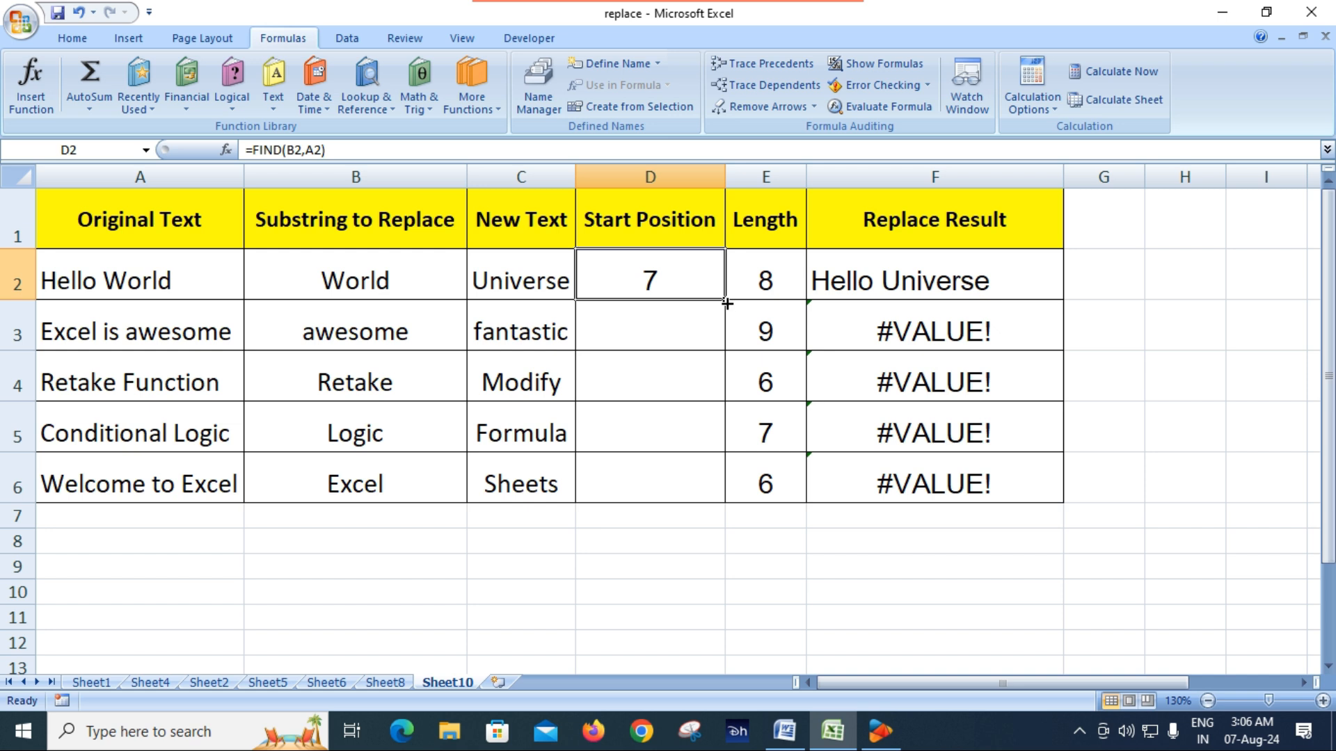
pyautogui.moveTo(727, 302); pyautogui.dragTo(724, 495)
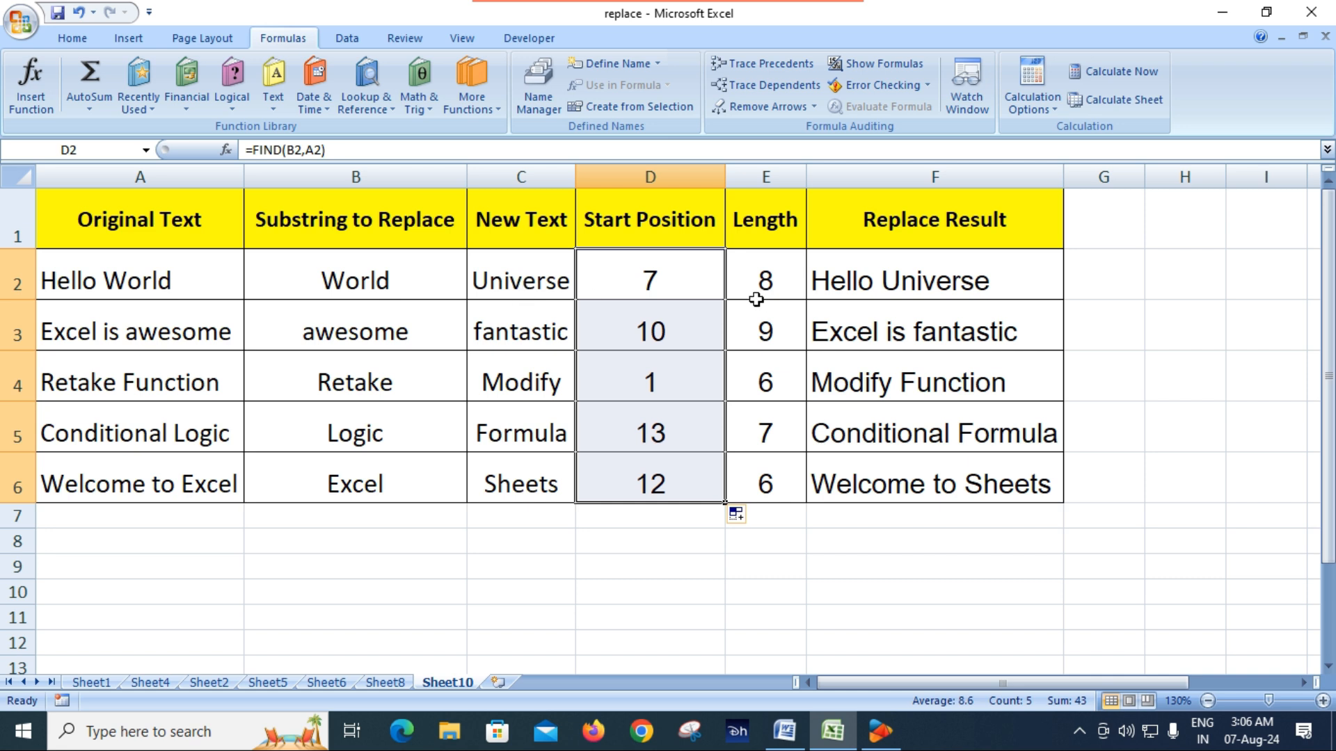
# Clear the Length formulas in E2:E6 and enter =LEN(C2) in E2
pyautogui.moveTo(768, 280); pyautogui.dragTo(765, 462)
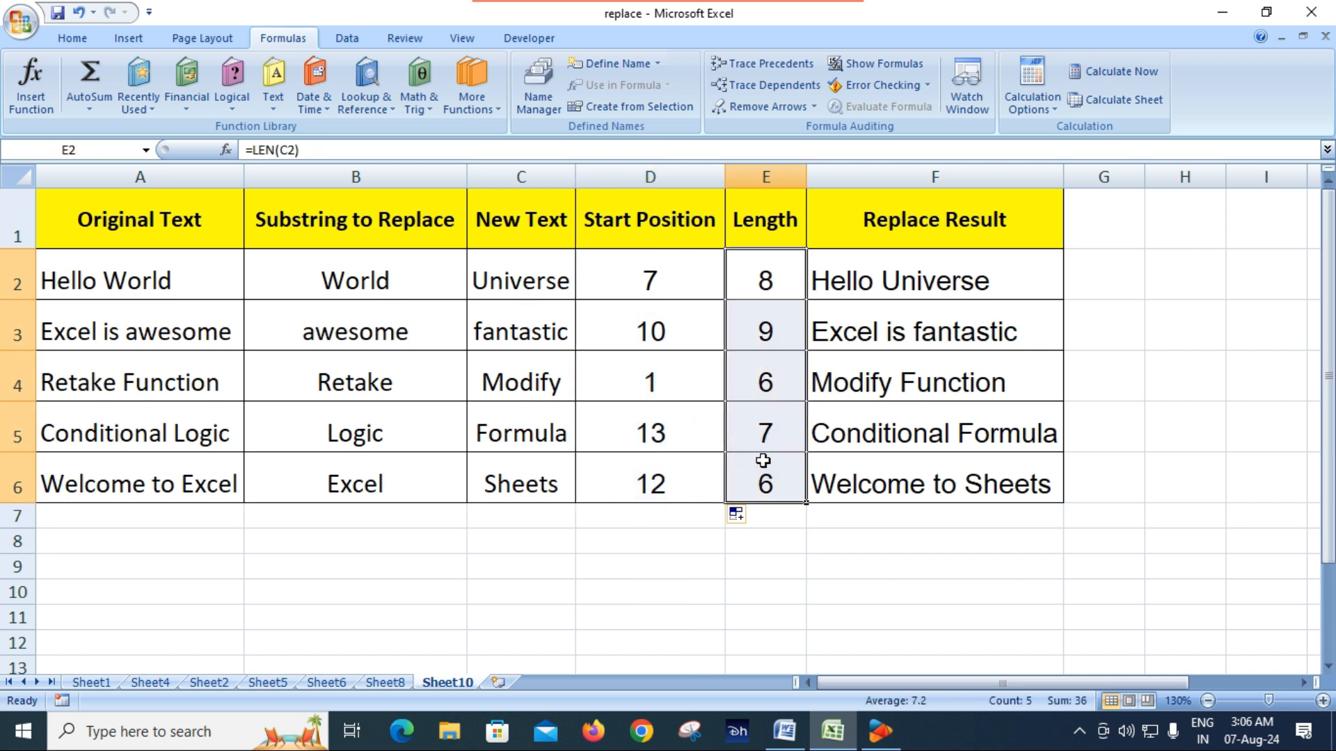
pyautogui.press('Delete')
pyautogui.click(765, 272)
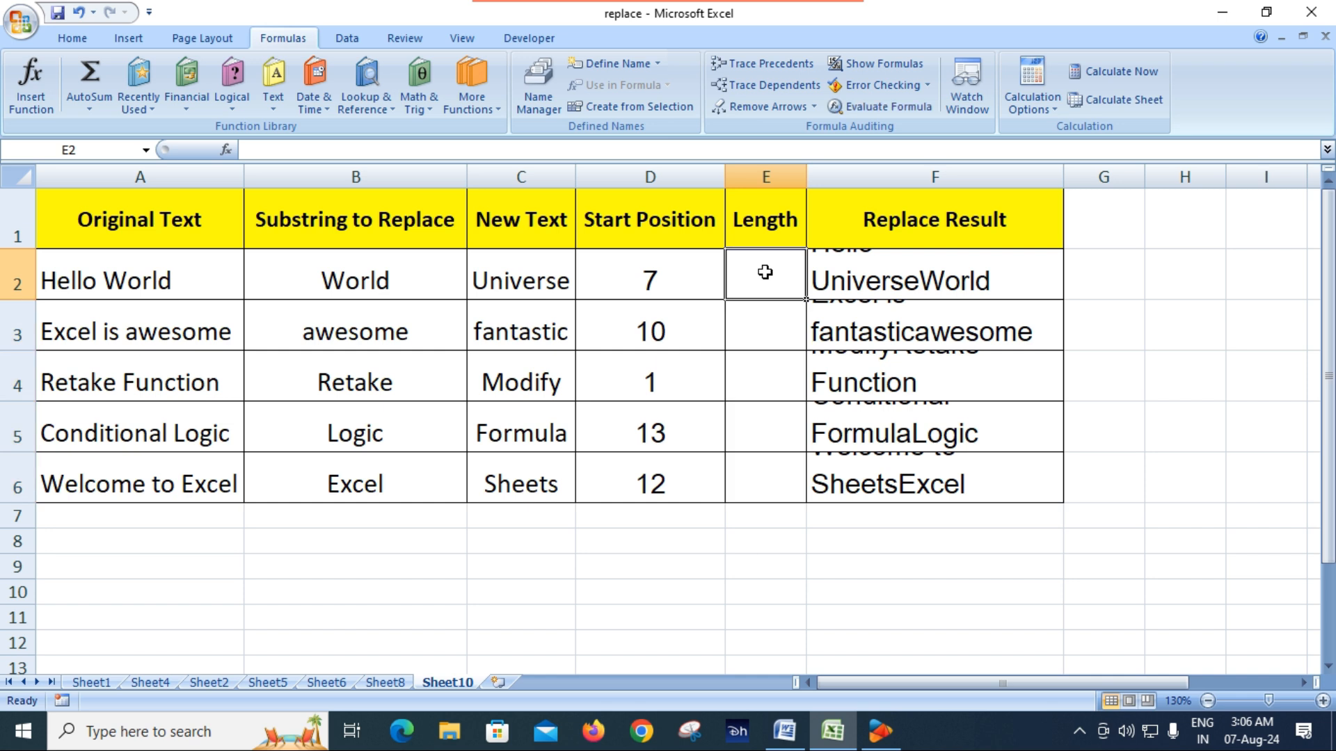
pyautogui.write('=')
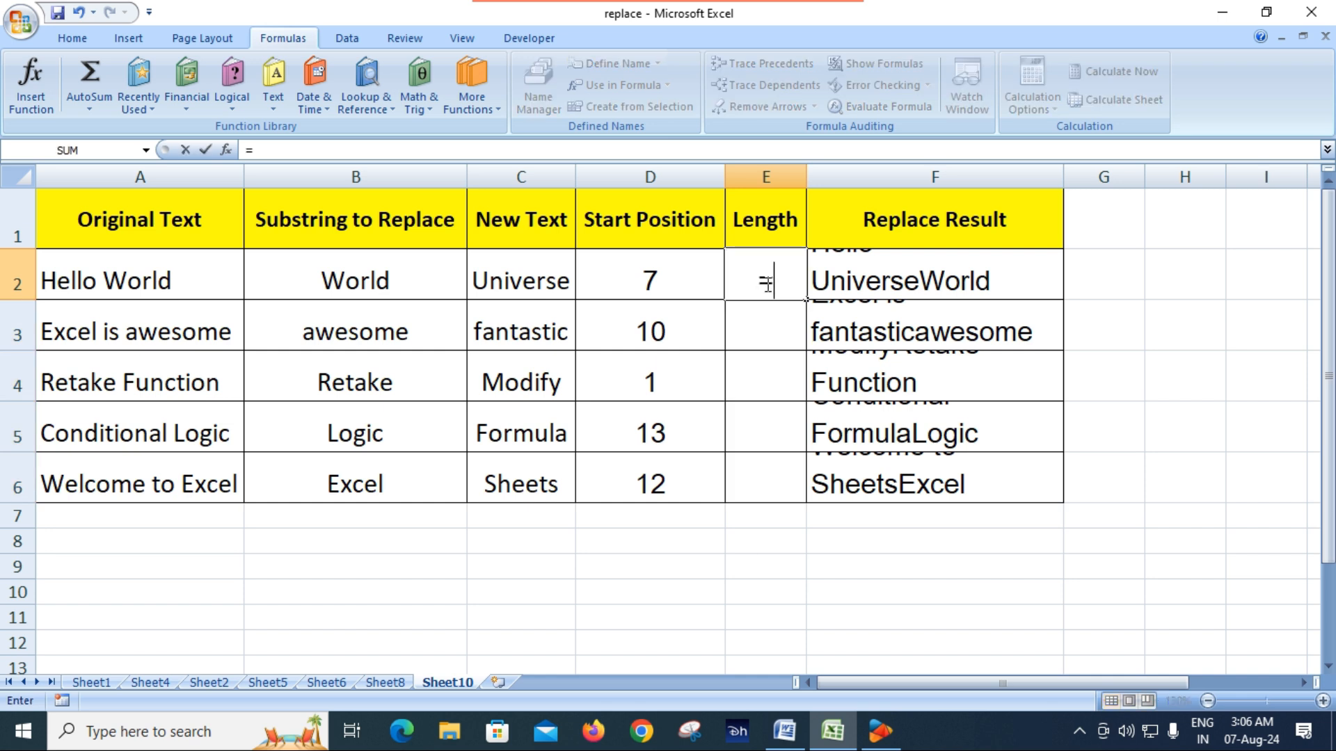
pyautogui.write('len')
pyautogui.press('Tab')
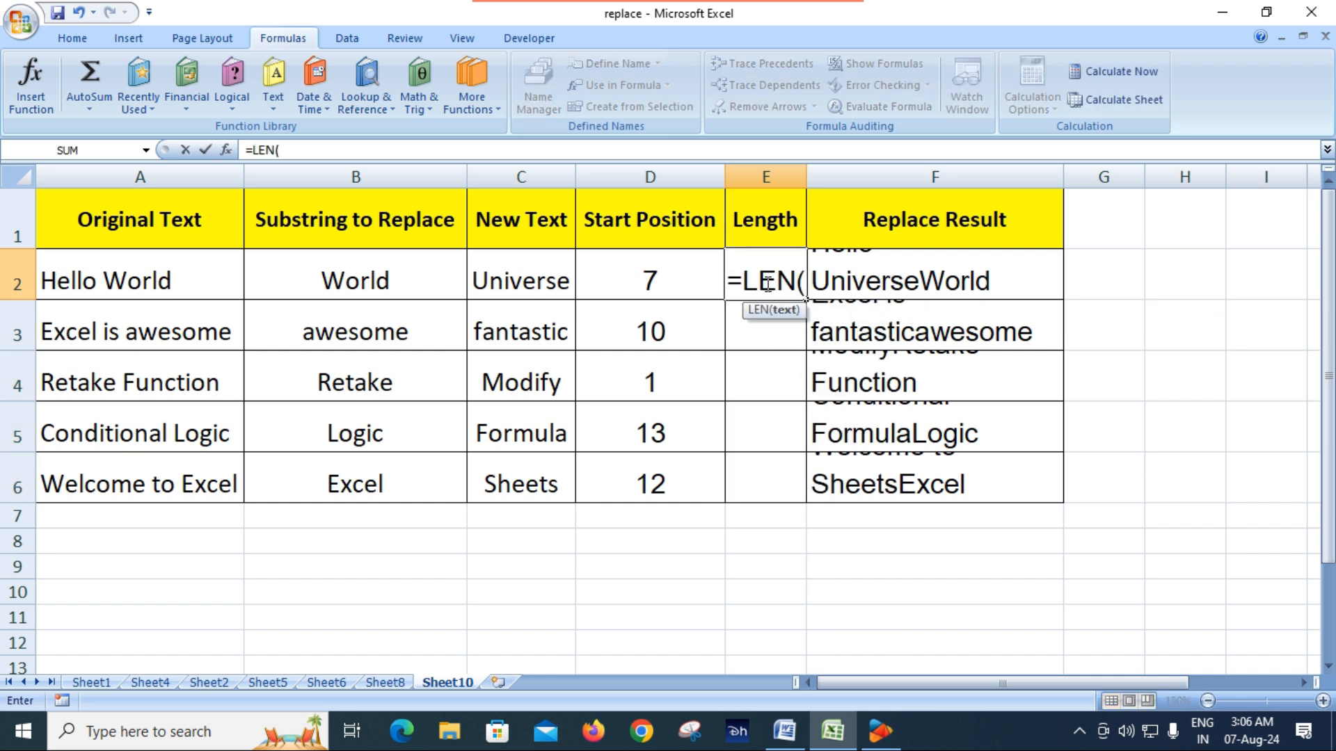
pyautogui.click(533, 281)
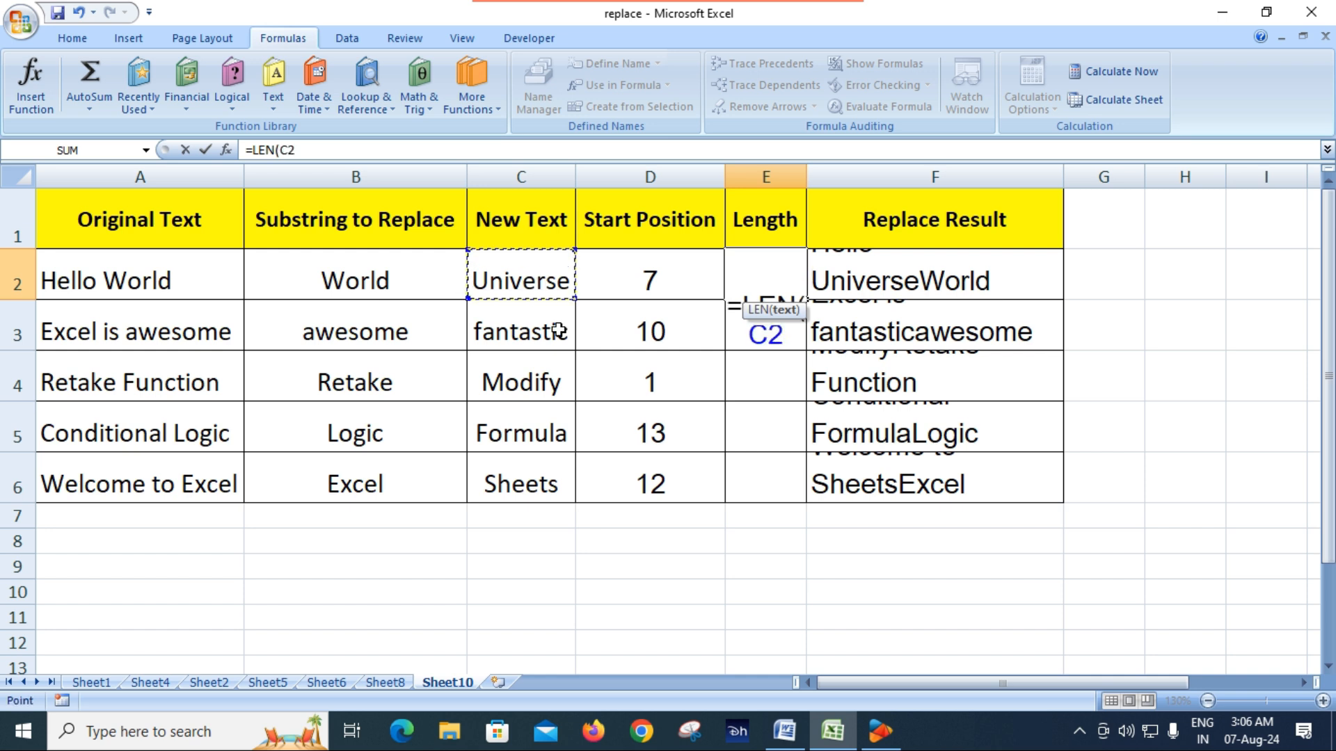
pyautogui.write(')')
pyautogui.press('Return')
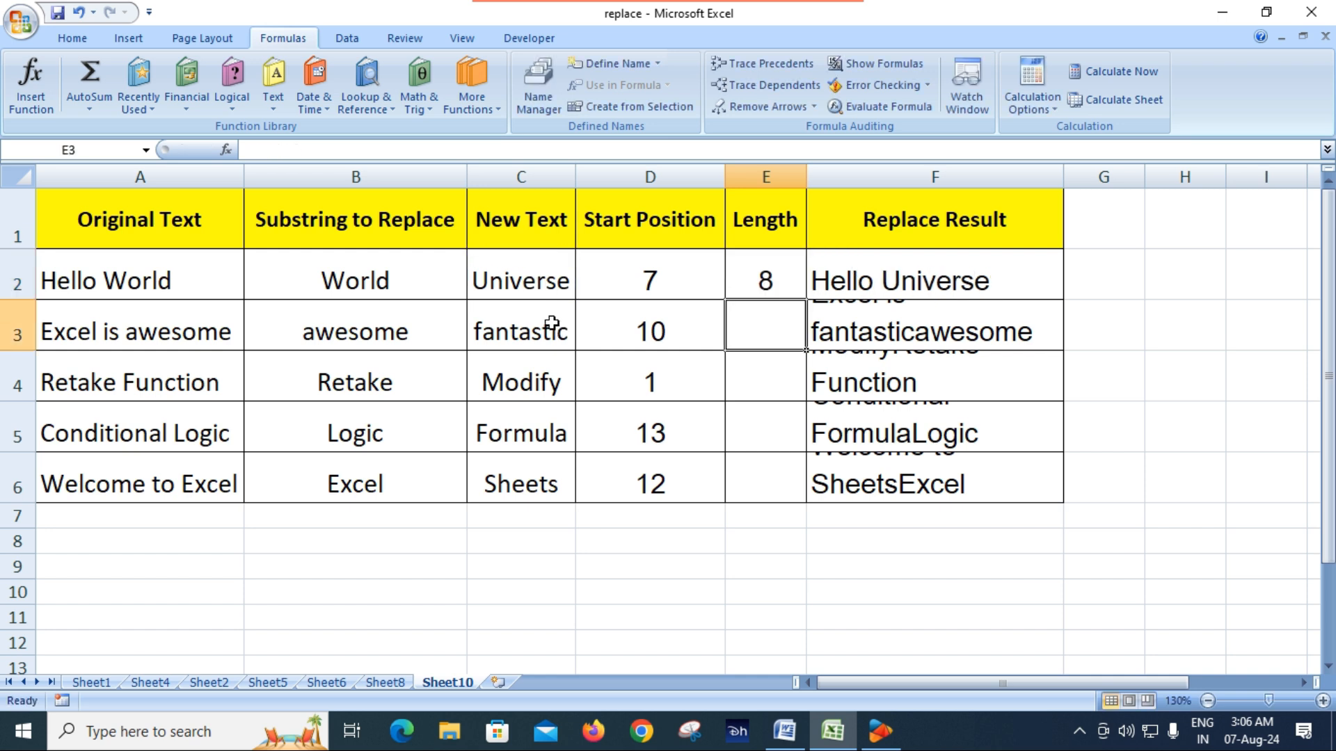
# Fill the LEN formula from E2 down through E6 of the Length column
pyautogui.click(765, 277)
pyautogui.moveTo(806, 301); pyautogui.dragTo(811, 498)
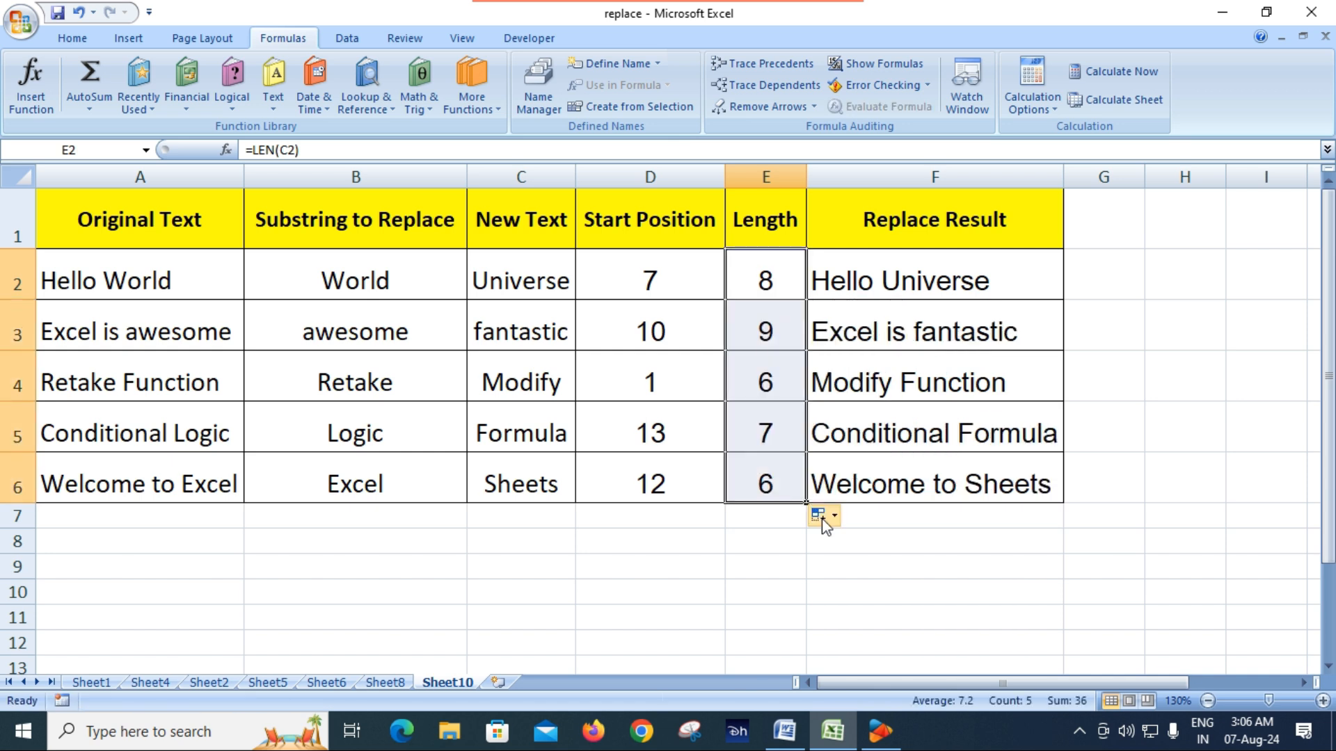
pyautogui.click(826, 587)
# Clear the Replace Result formulas in F2:F6 and check the Start Position and Length formulas in D2 and E2
pyautogui.moveTo(907, 277); pyautogui.dragTo(906, 485)
pyautogui.press('Delete')
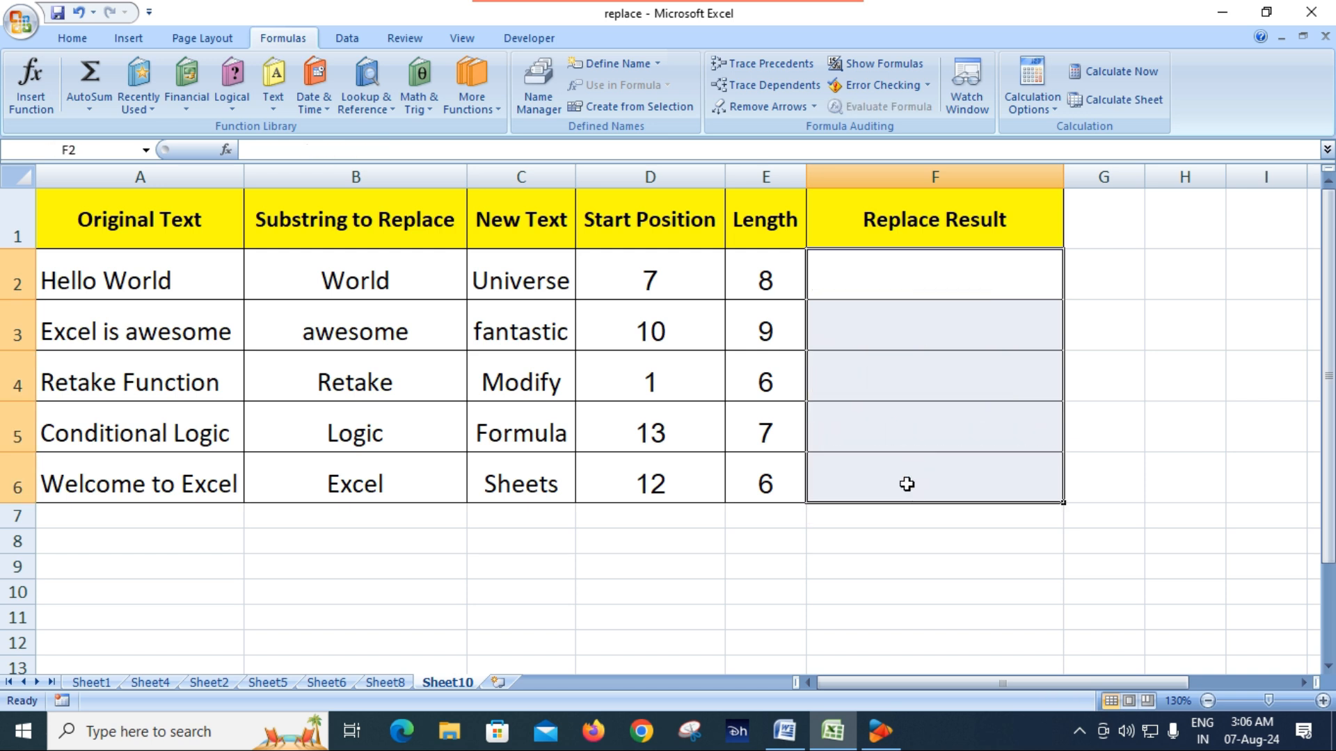
pyautogui.click(939, 647)
pyautogui.click(674, 281)
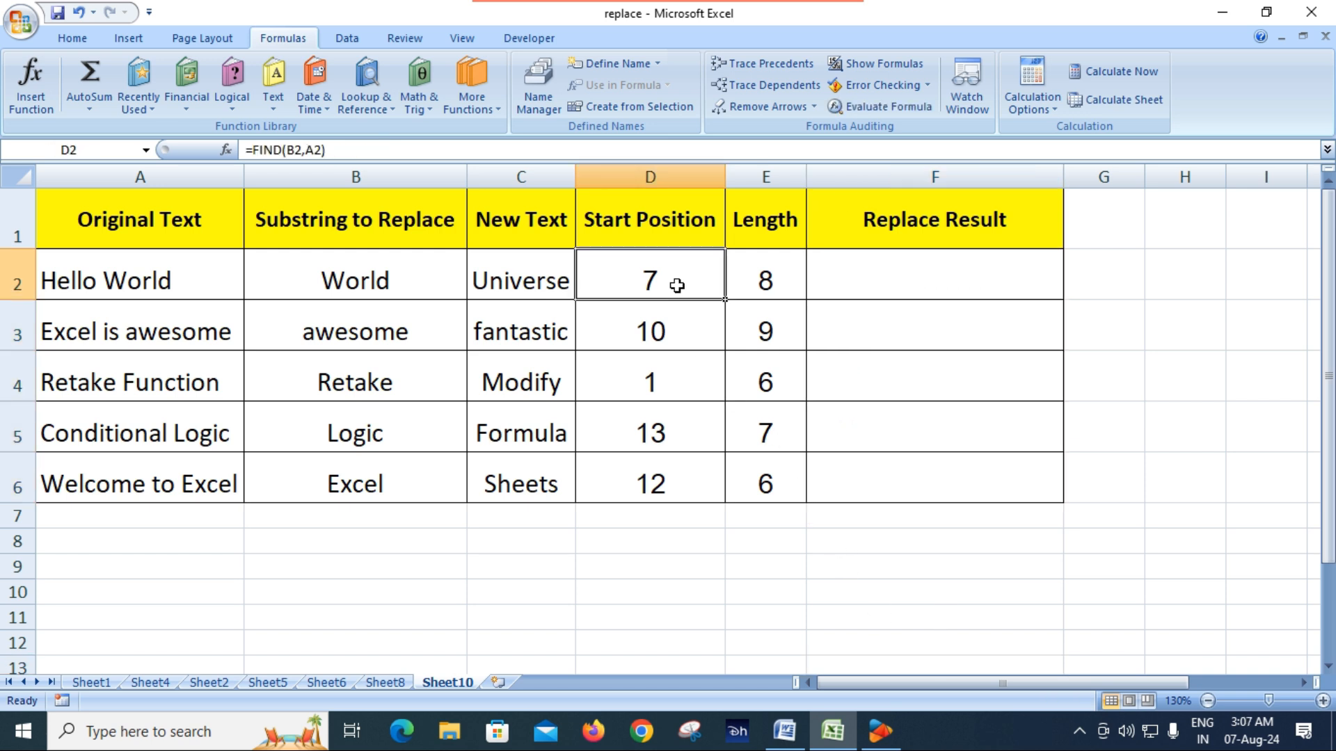
pyautogui.click(770, 275)
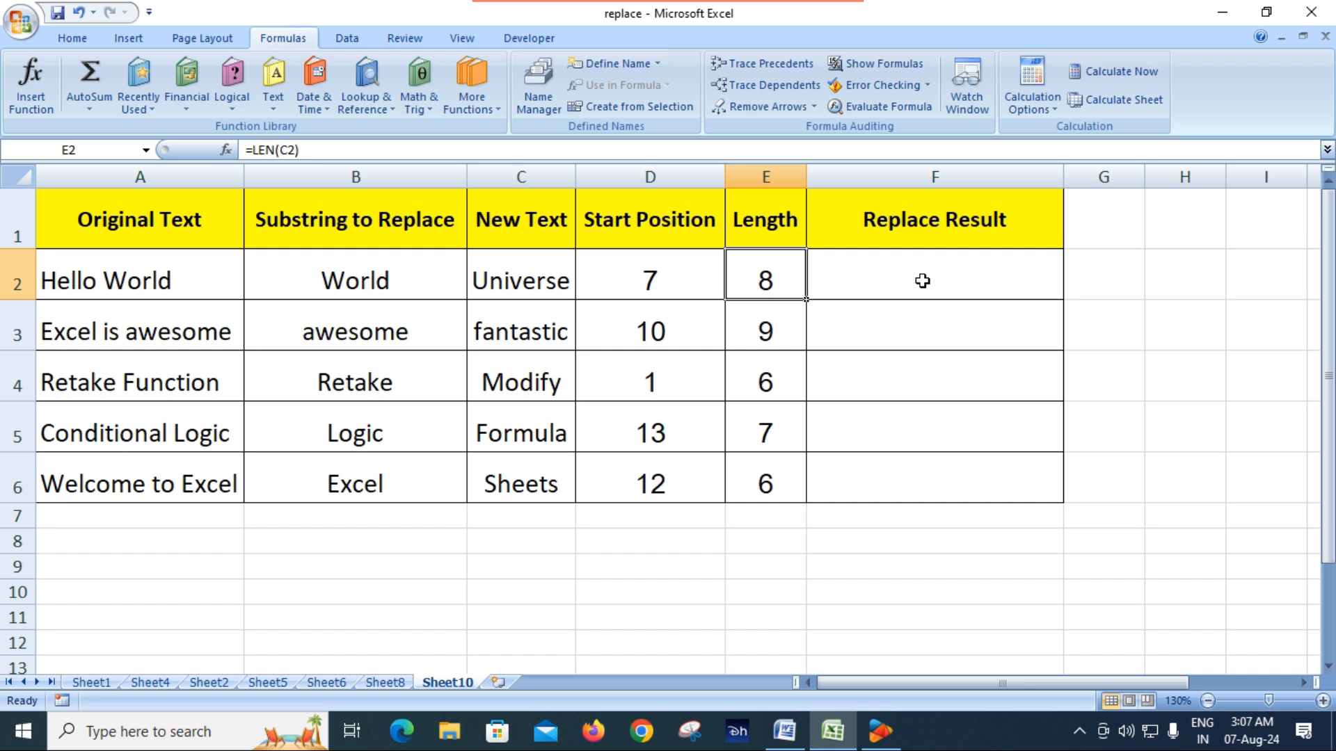
# Enter =REPLACE(A2,D2,E2,C2) in F2 and fill it down through F6 of the Replace Result column
pyautogui.click(923, 281)
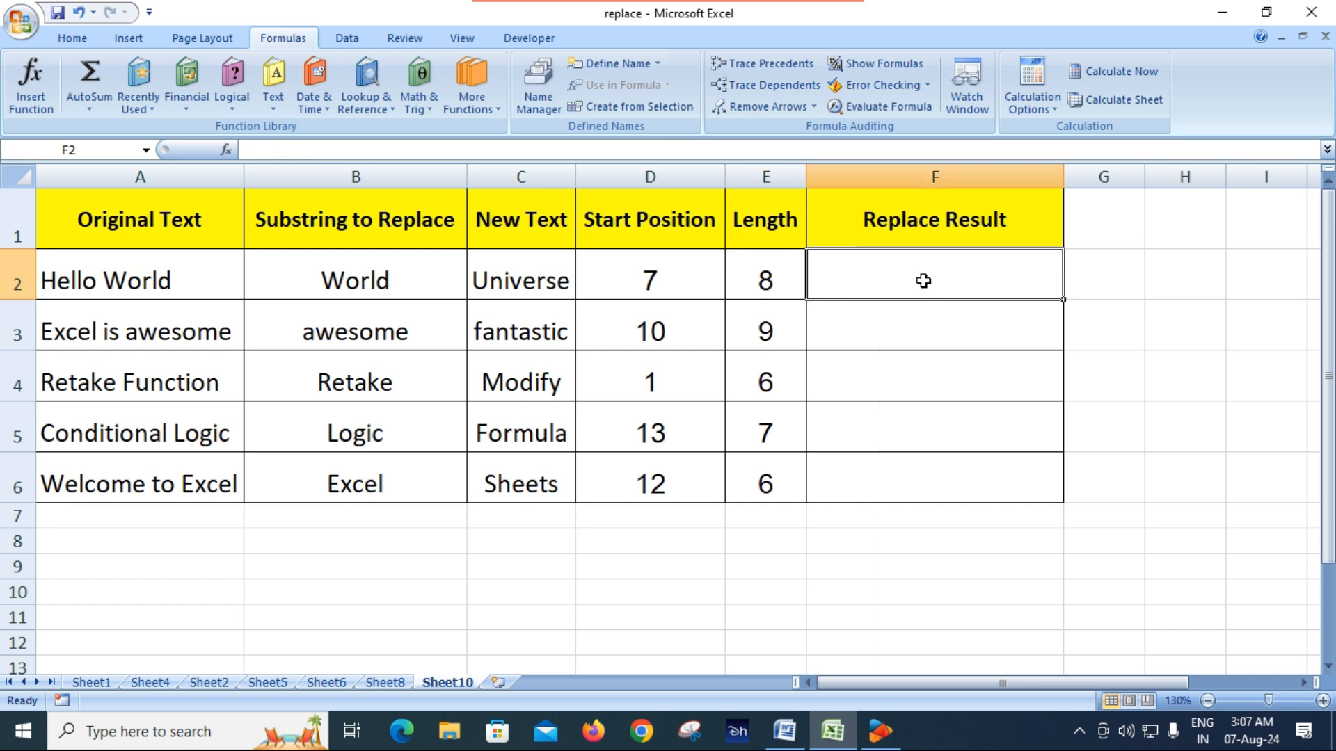
pyautogui.write('=')
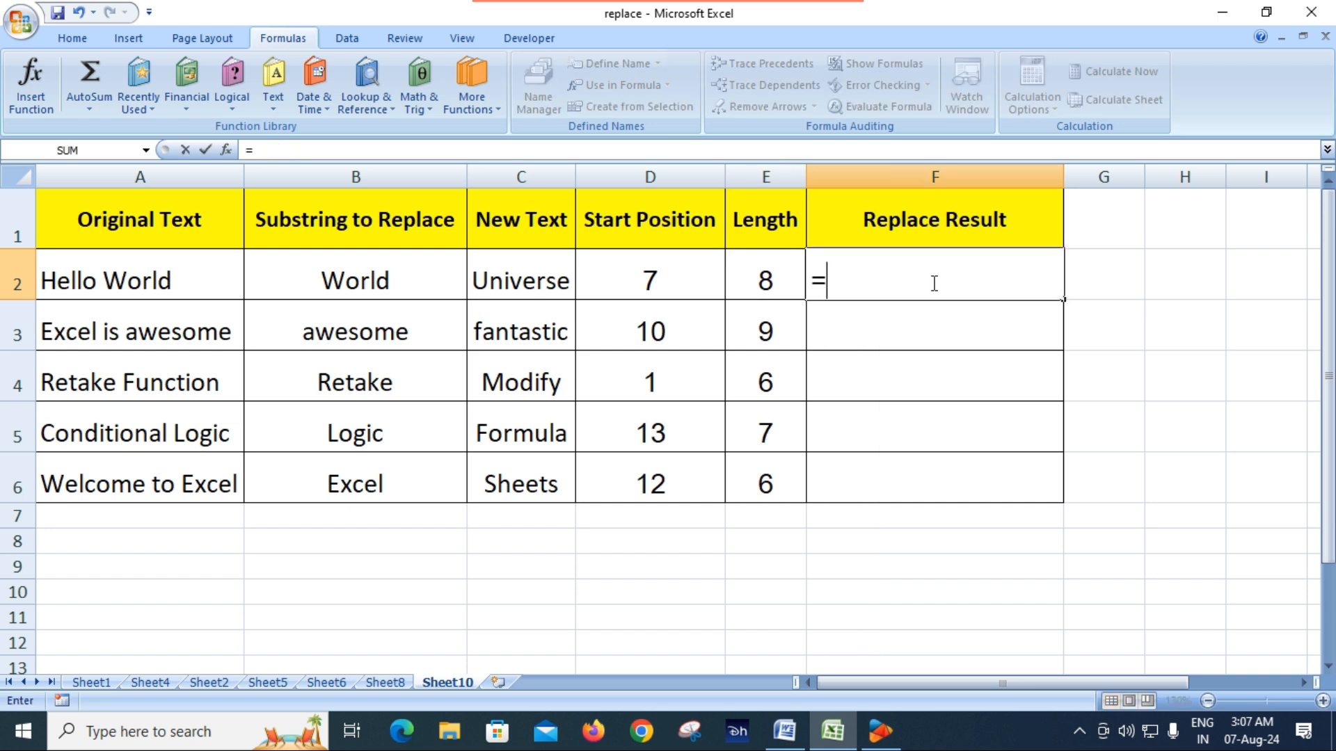
pyautogui.write('rep')
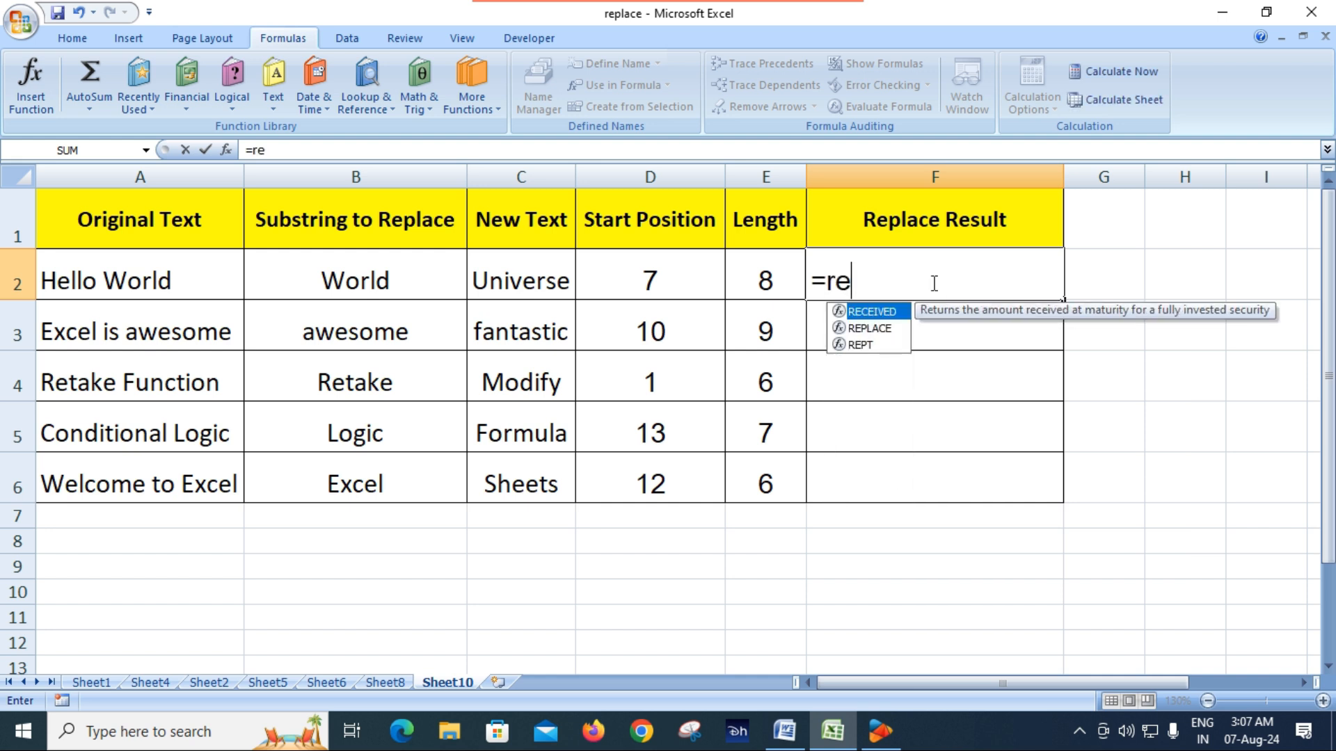
pyautogui.press('Tab')
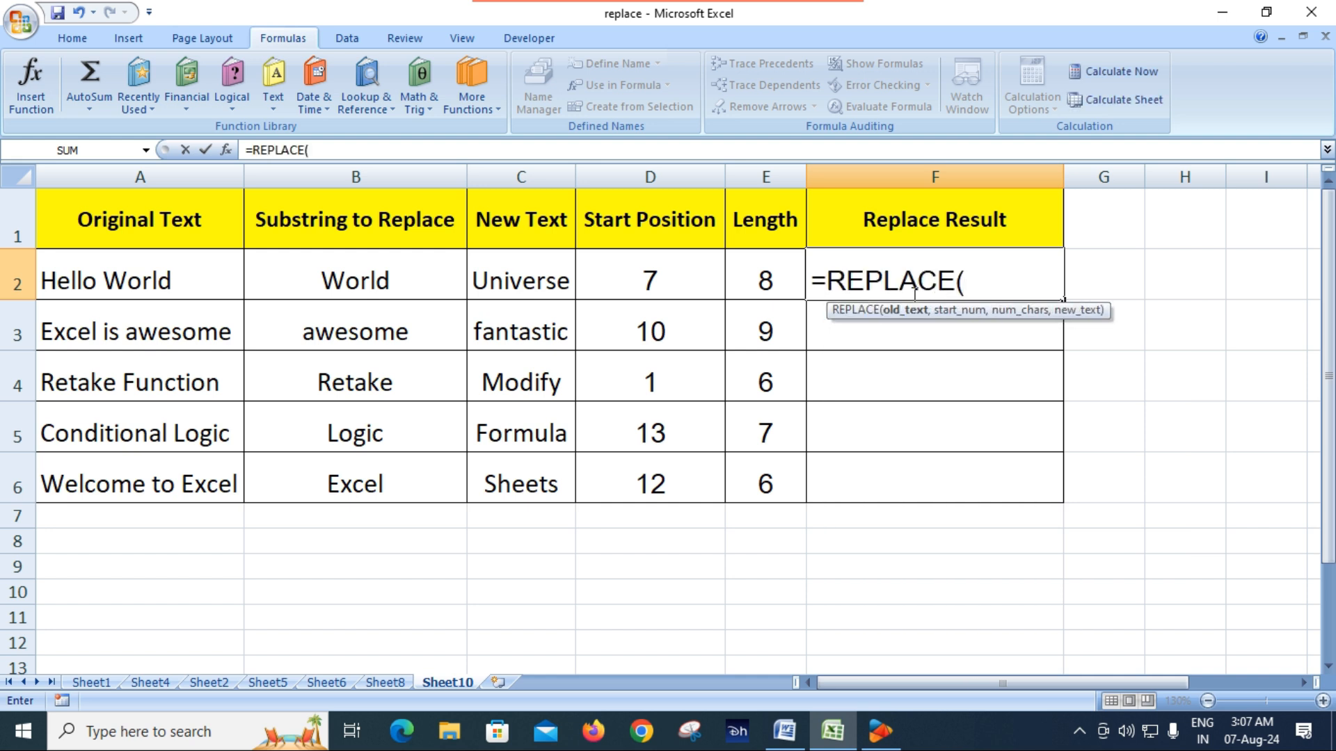
pyautogui.click(121, 279)
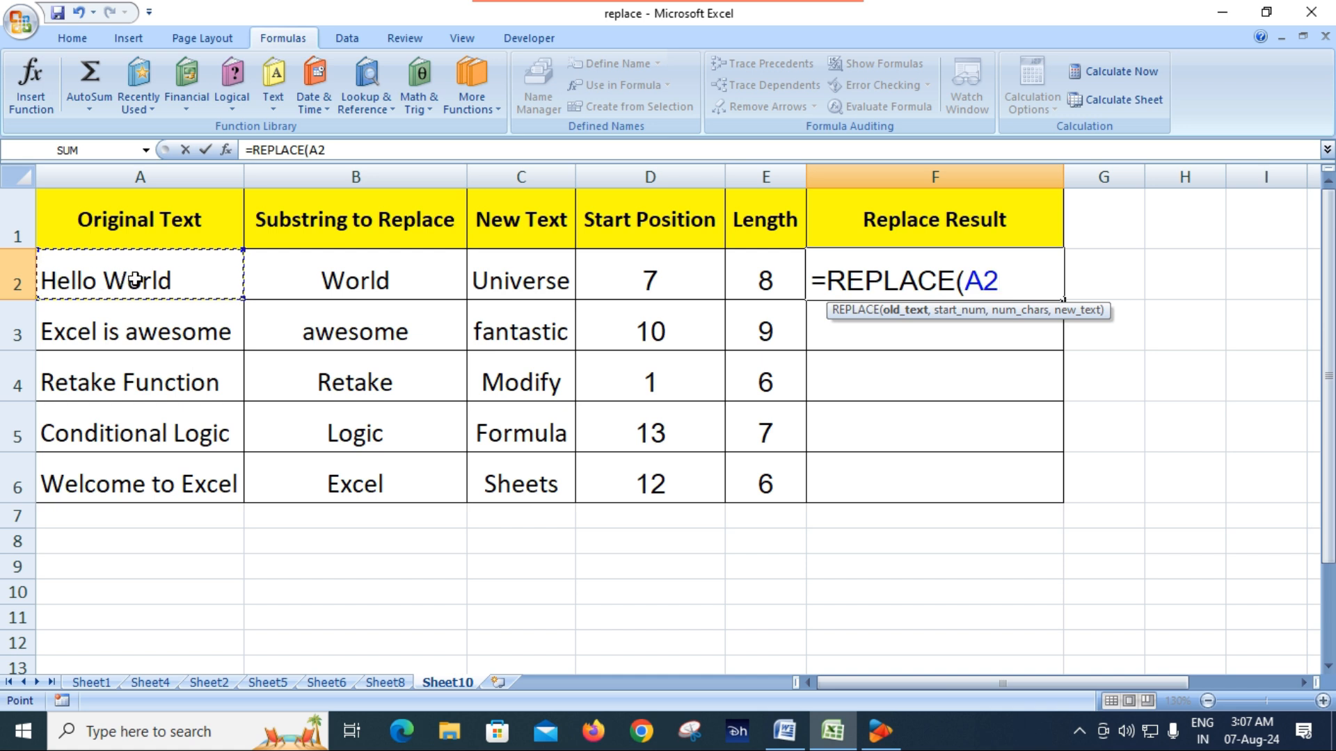
pyautogui.write(',')
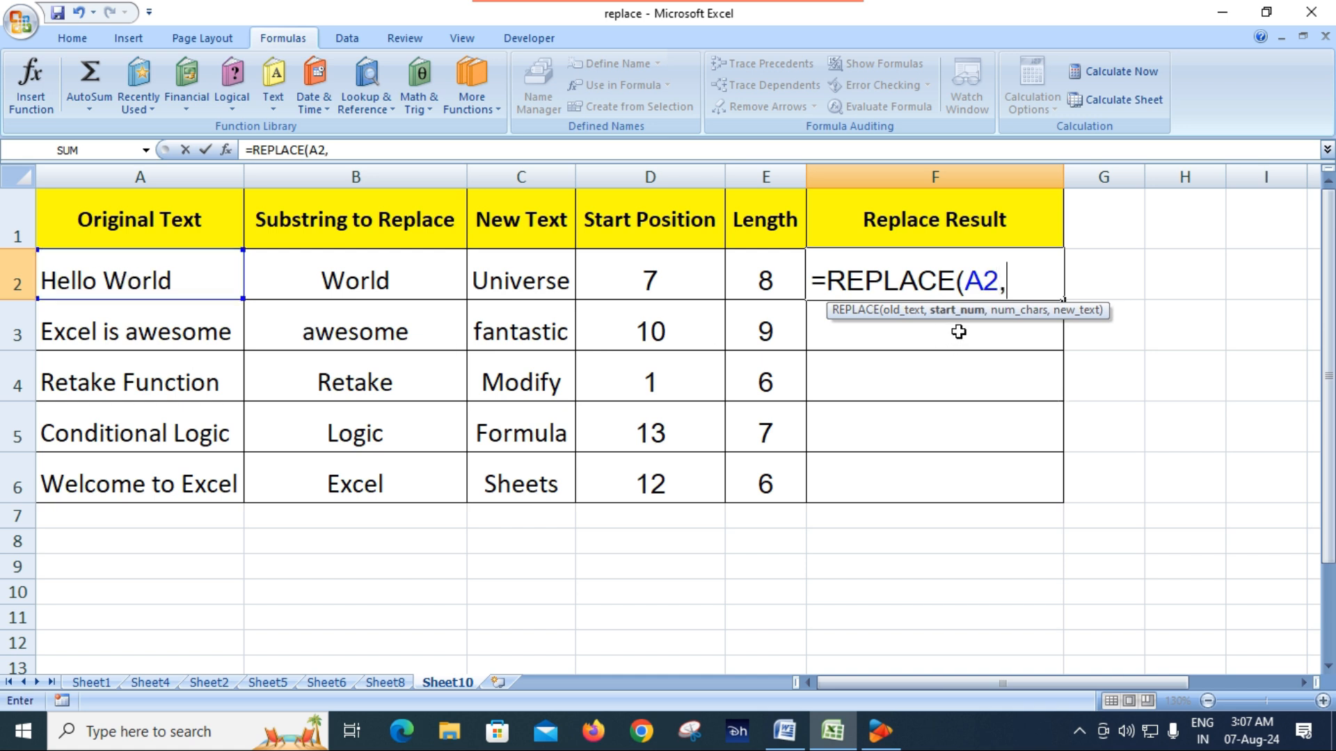
pyautogui.click(654, 281)
pyautogui.write(',')
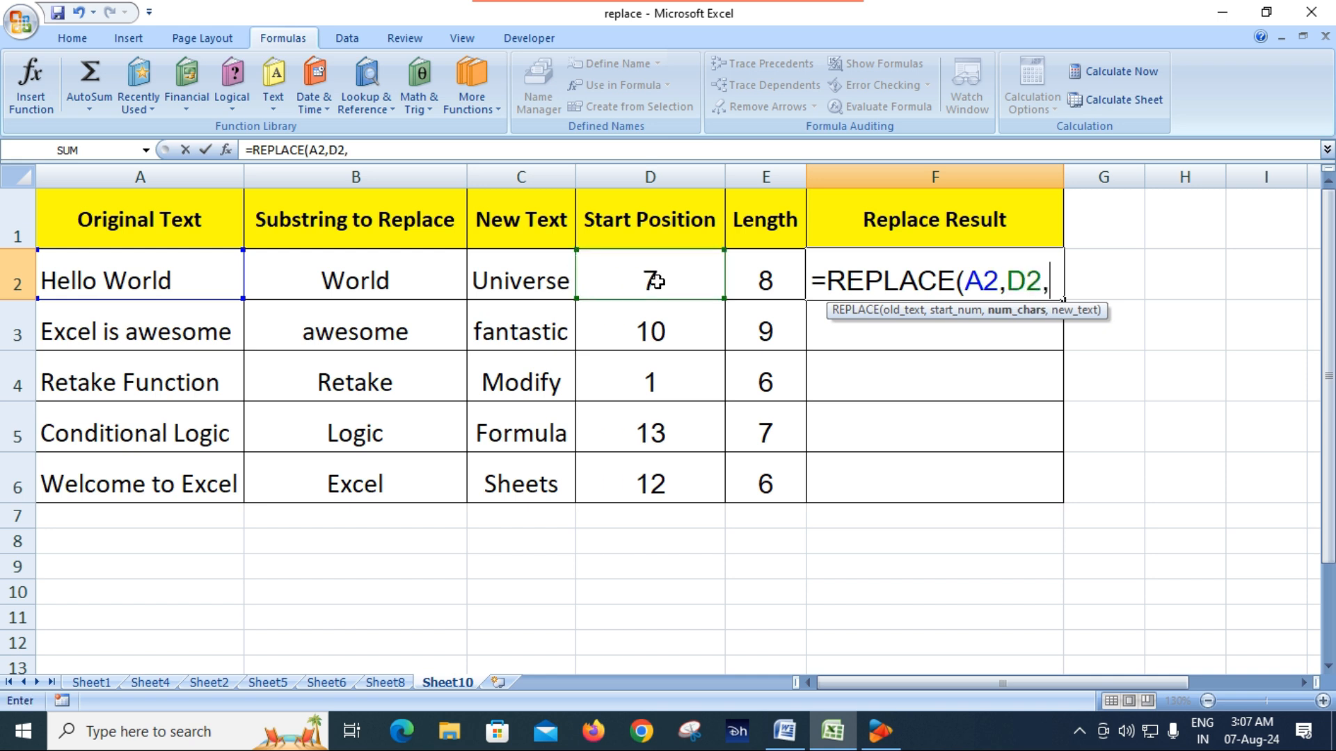
pyautogui.click(763, 281)
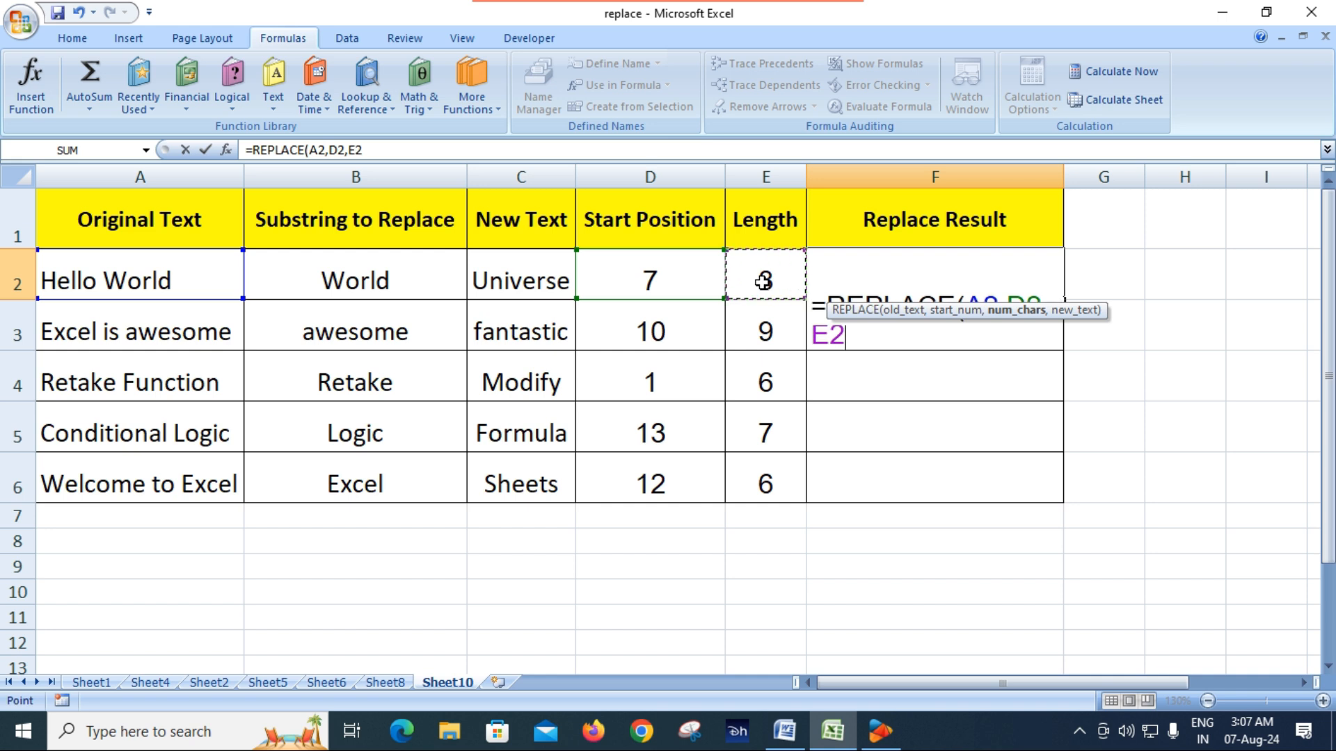
pyautogui.write(',')
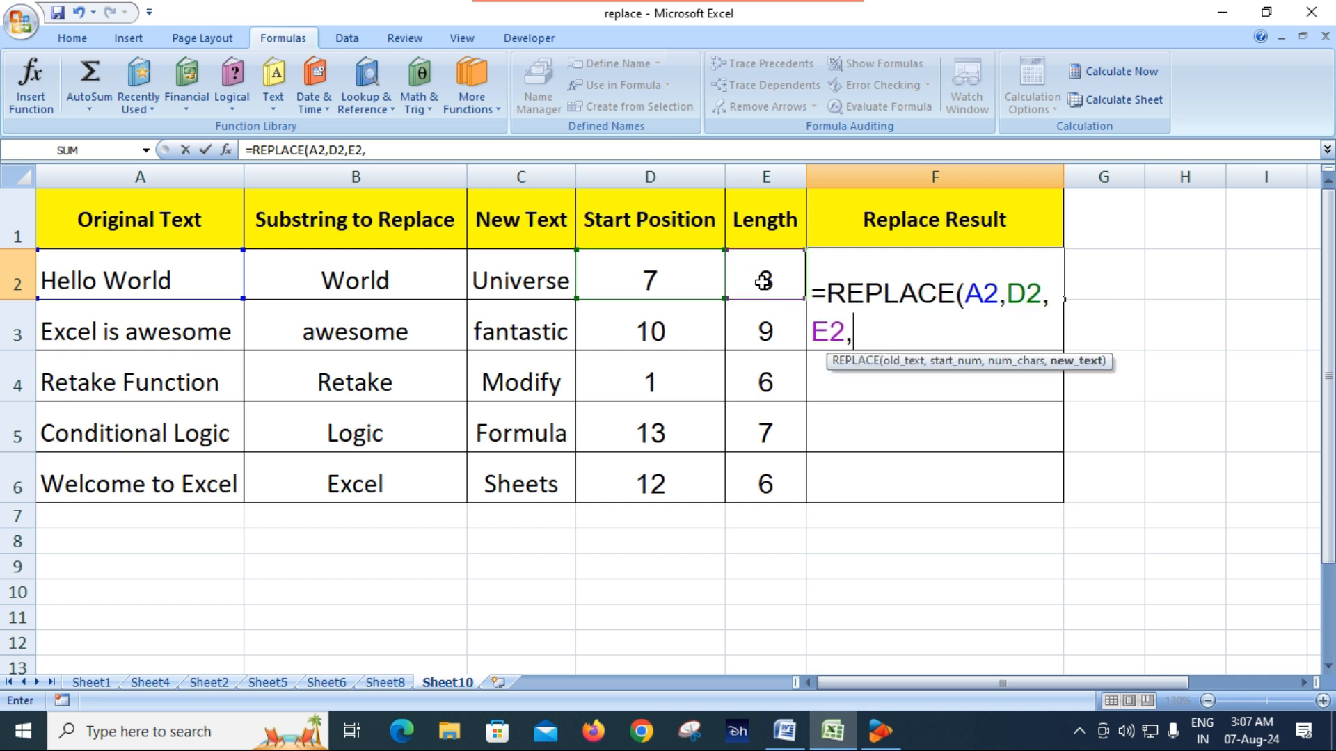
pyautogui.click(519, 279)
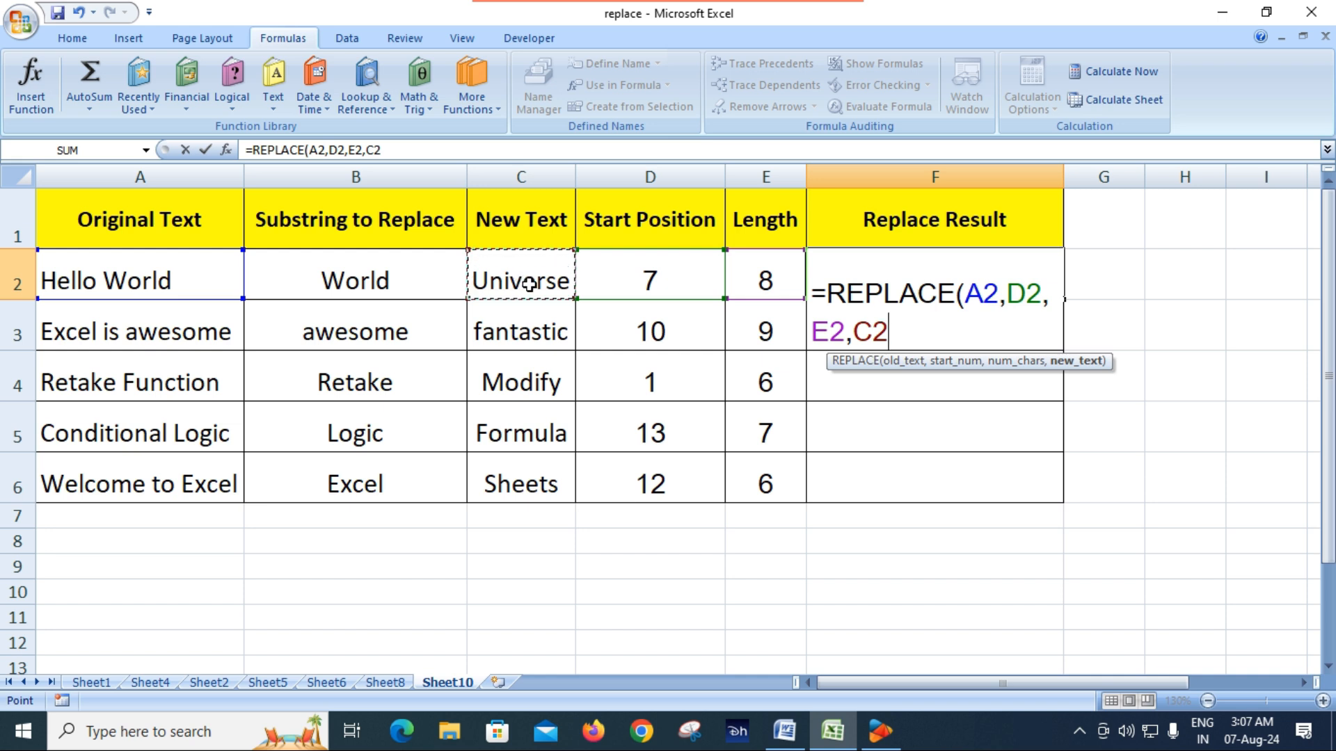
pyautogui.write(')')
pyautogui.press('Return')
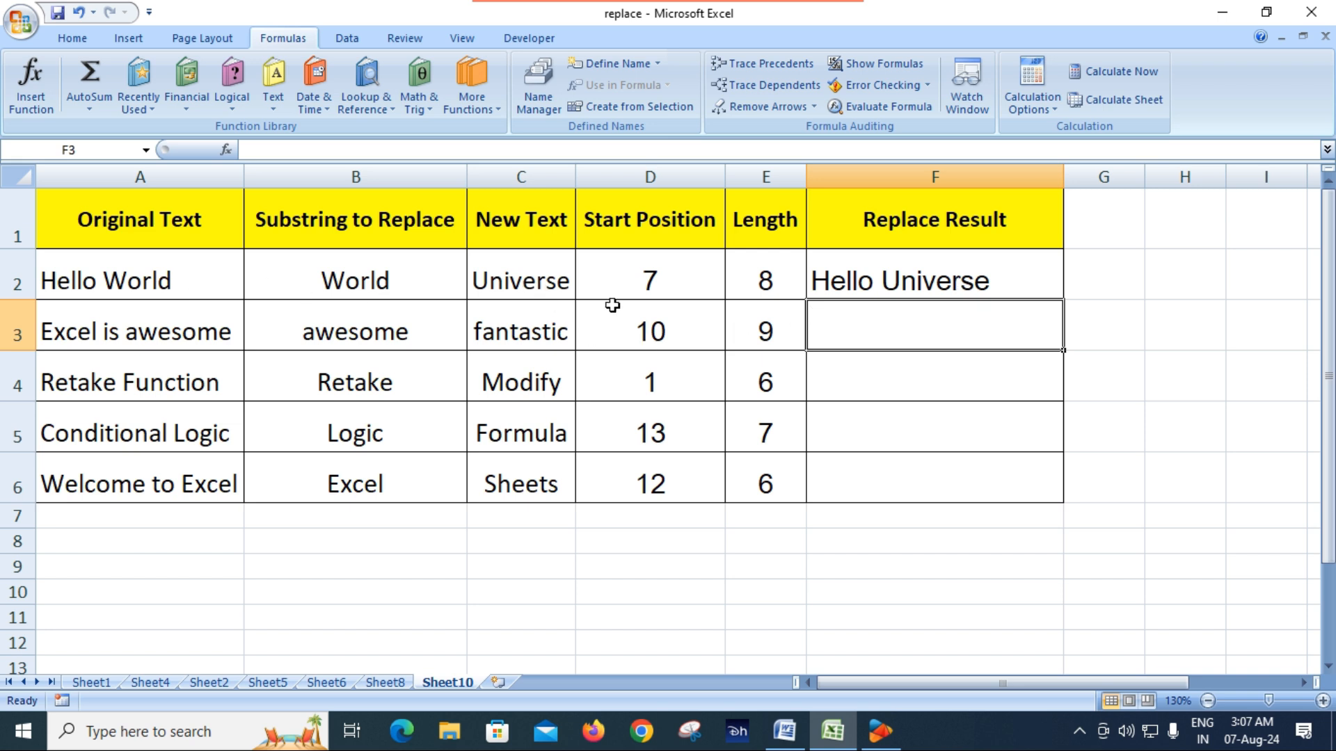
pyautogui.click(899, 282)
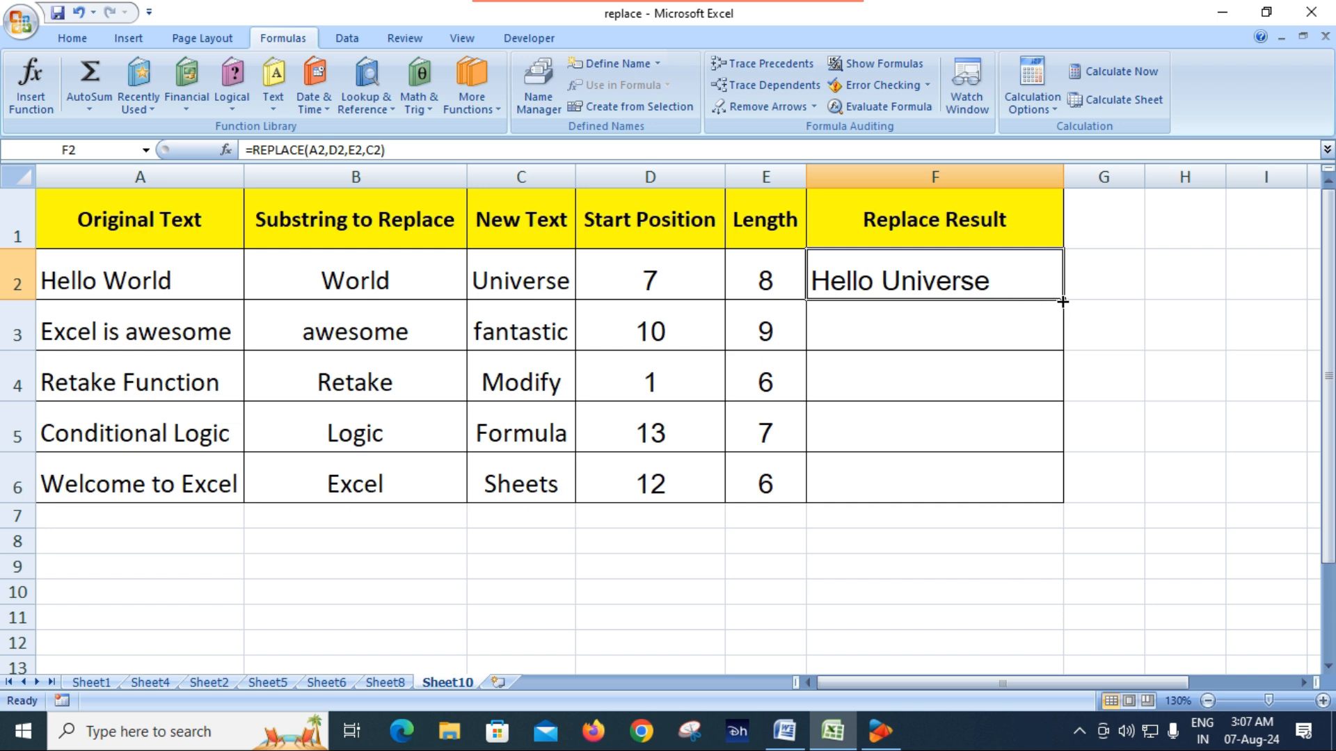
pyautogui.moveTo(1064, 301); pyautogui.dragTo(1063, 503)
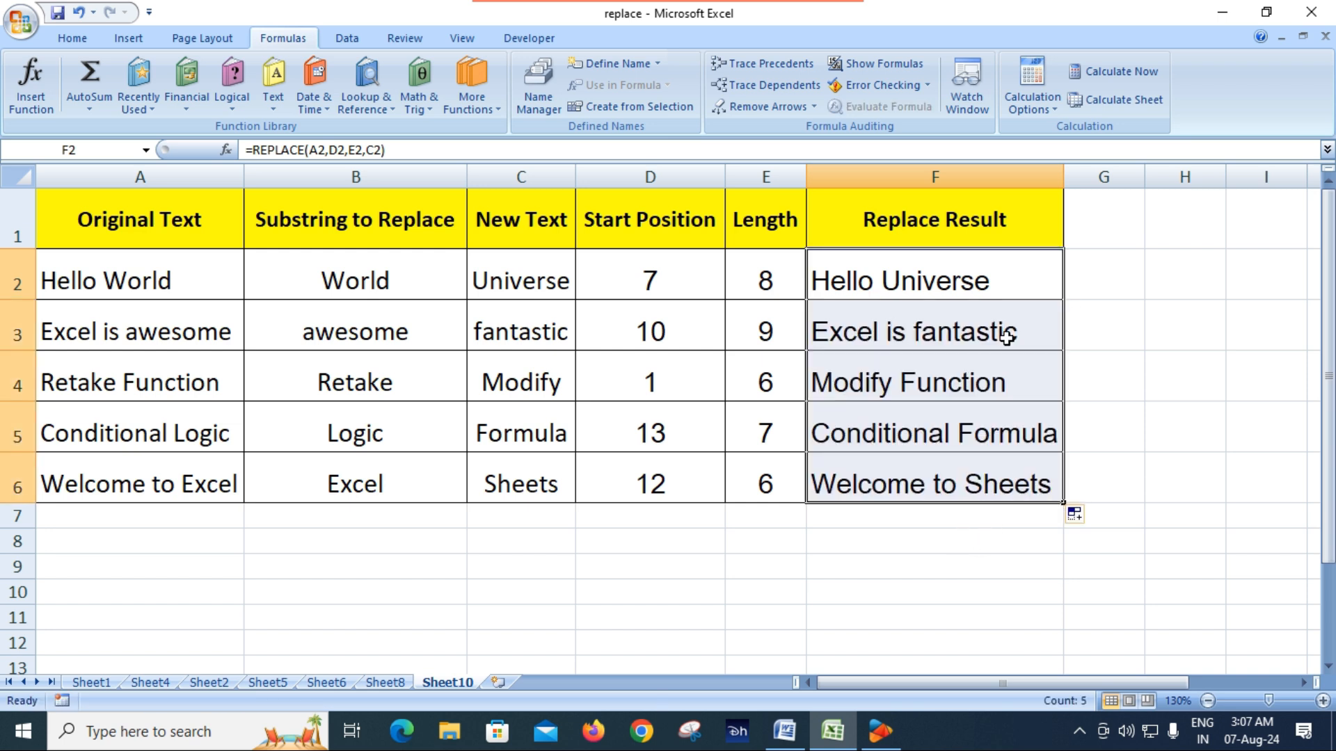
# Compare the original text, substring and new text in rows 2 to 6 with the Replace Result entries
pyautogui.click(376, 280)
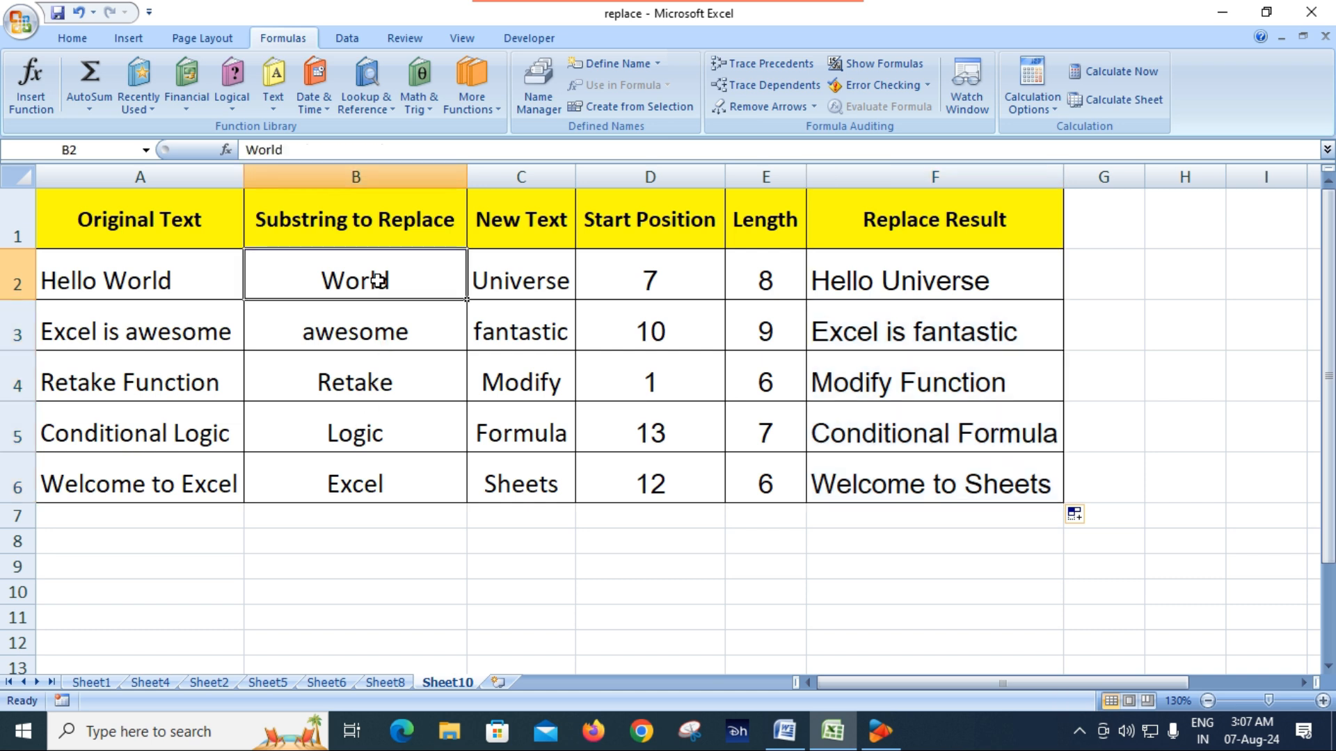
pyautogui.click(159, 282)
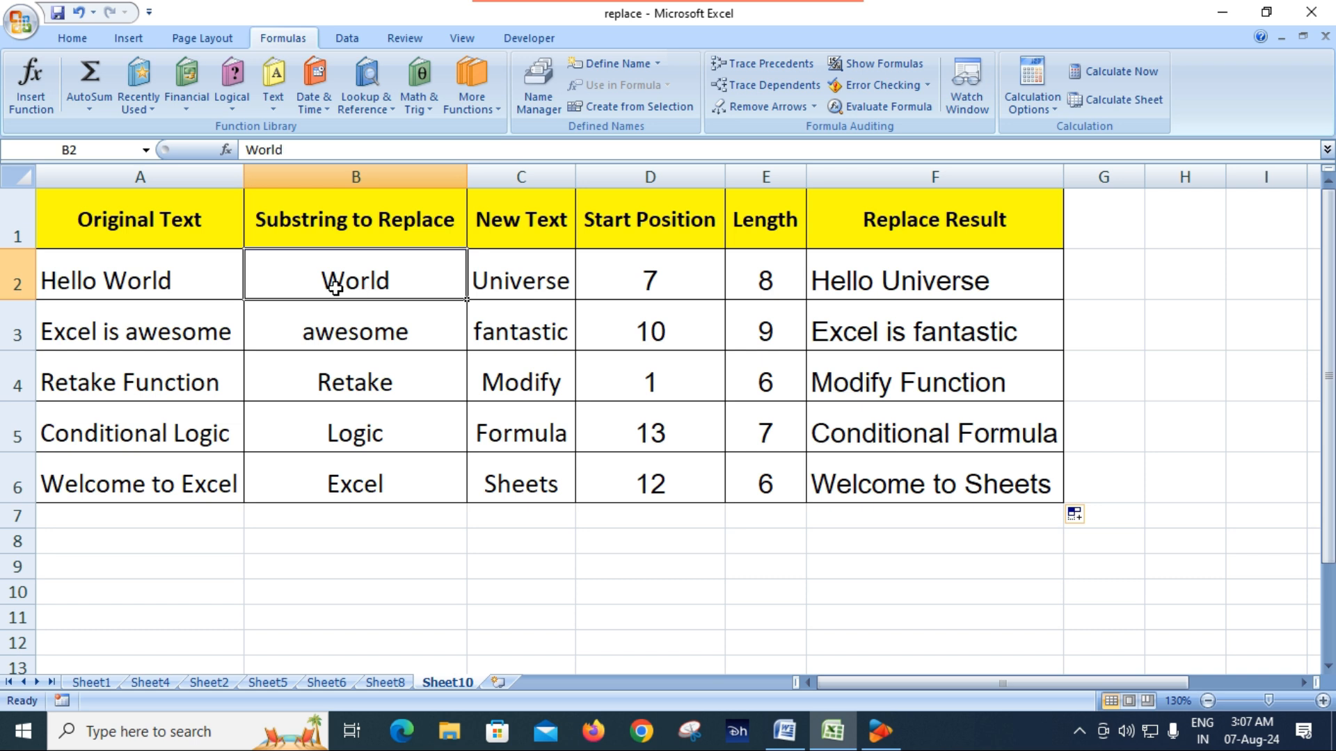
pyautogui.click(525, 287)
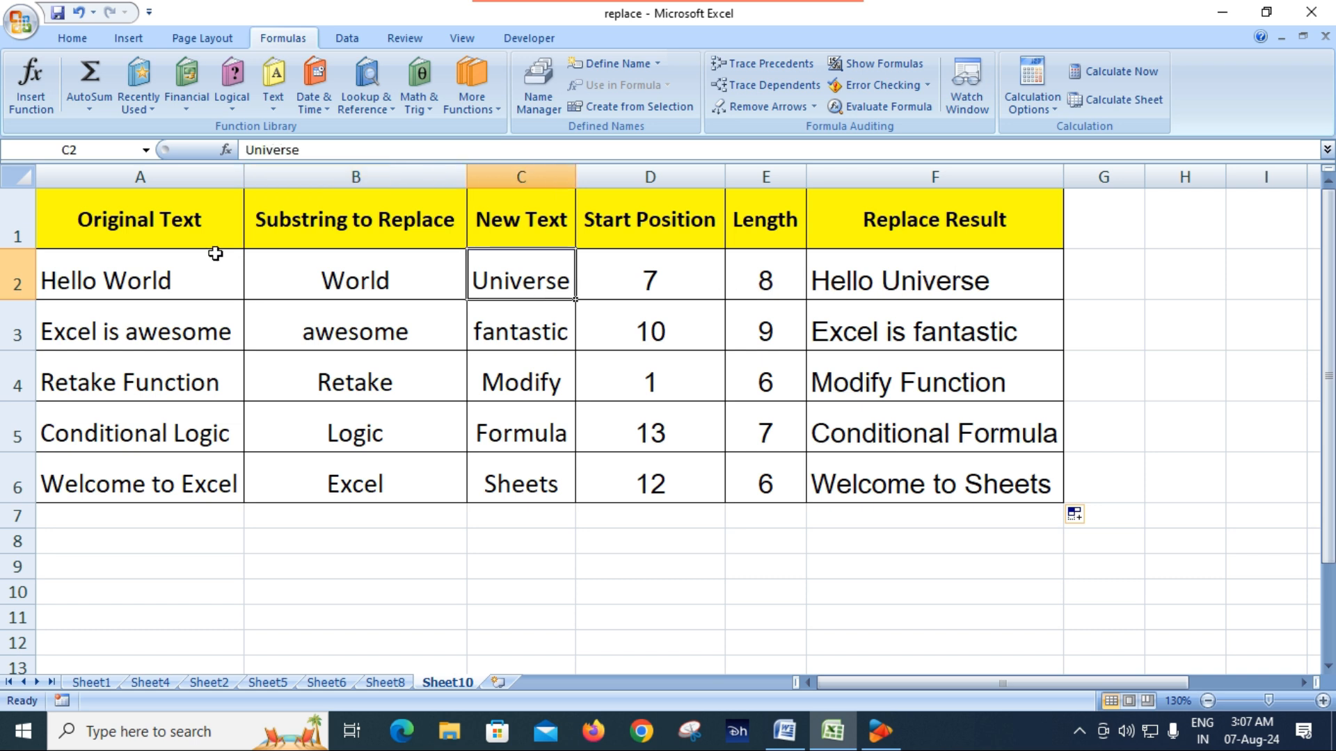
pyautogui.click(911, 278)
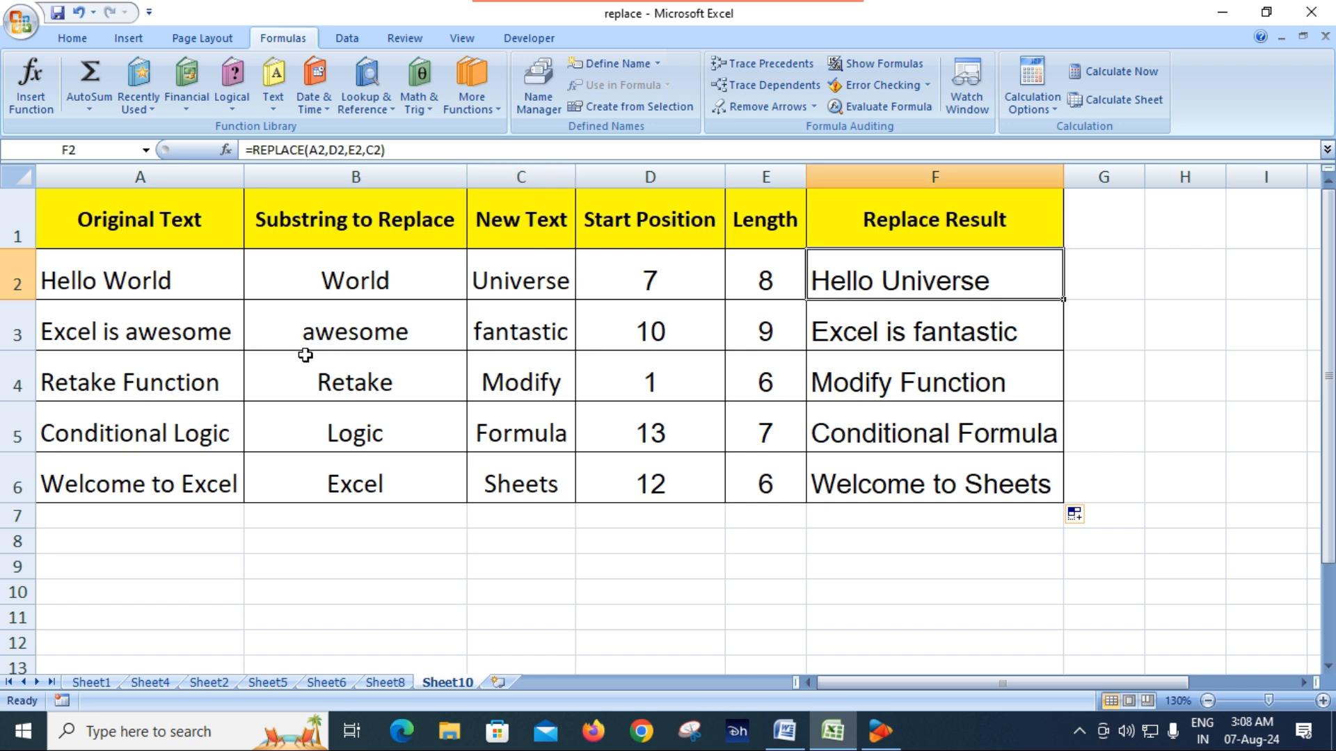
pyautogui.click(388, 342)
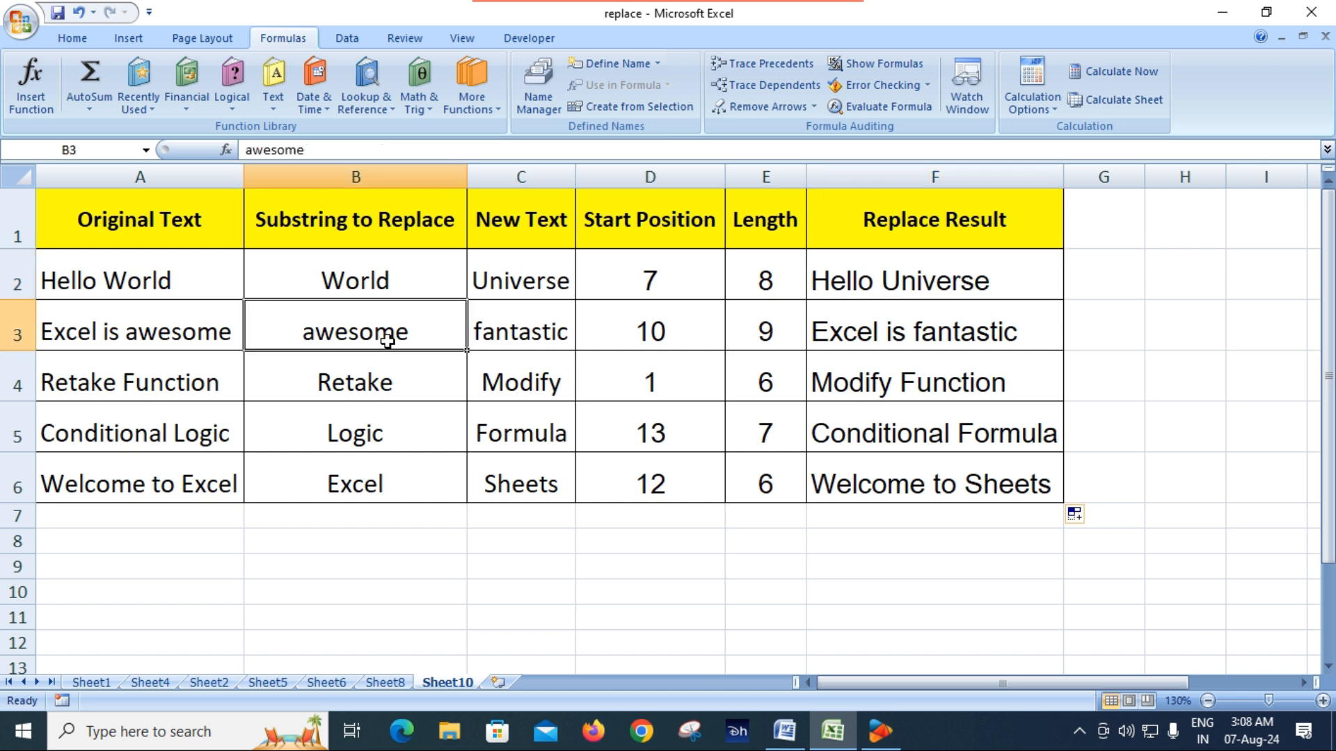
pyautogui.click(525, 343)
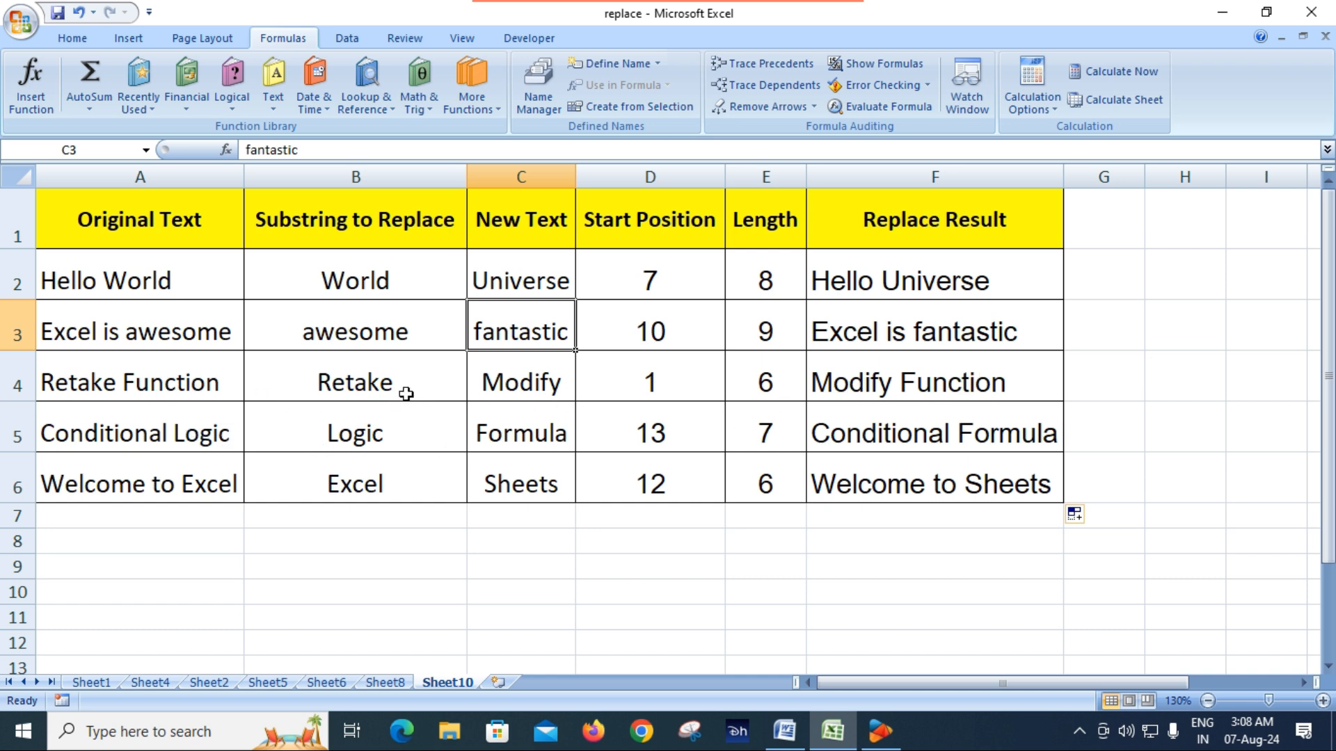
pyautogui.click(377, 389)
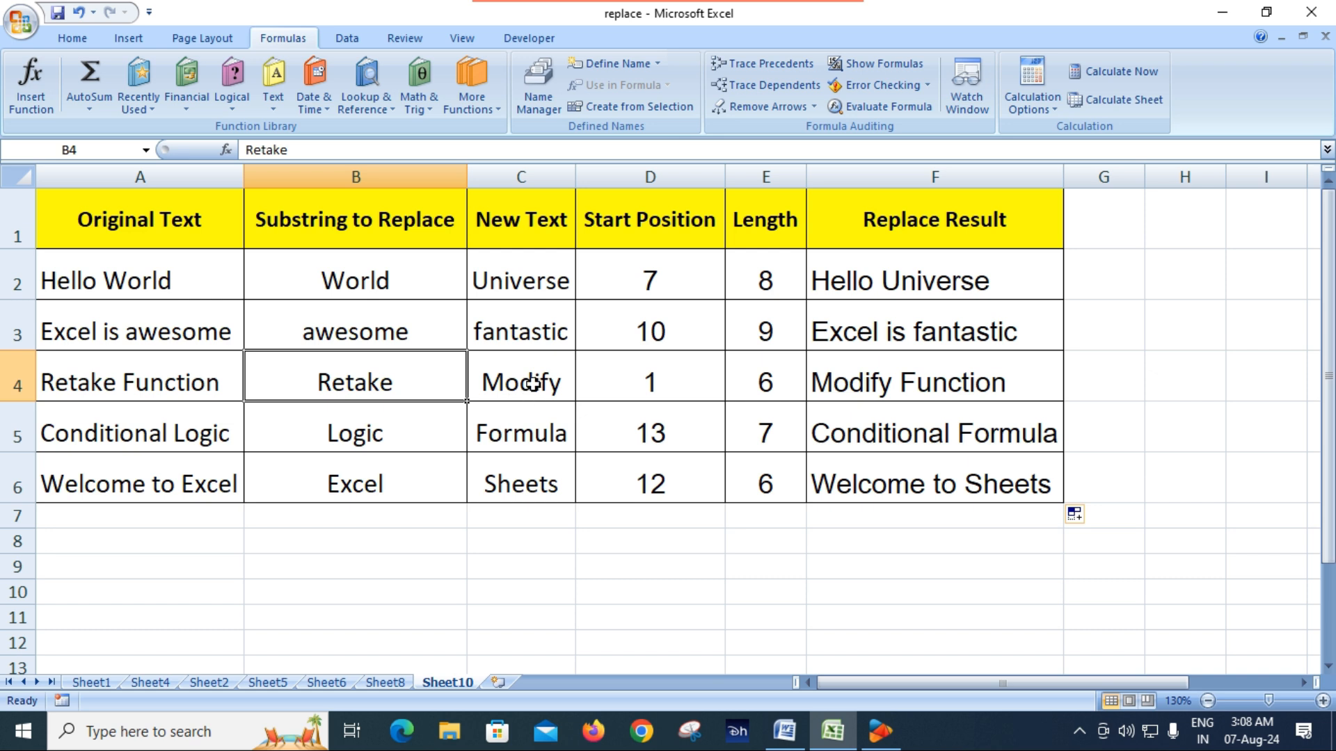
pyautogui.click(528, 382)
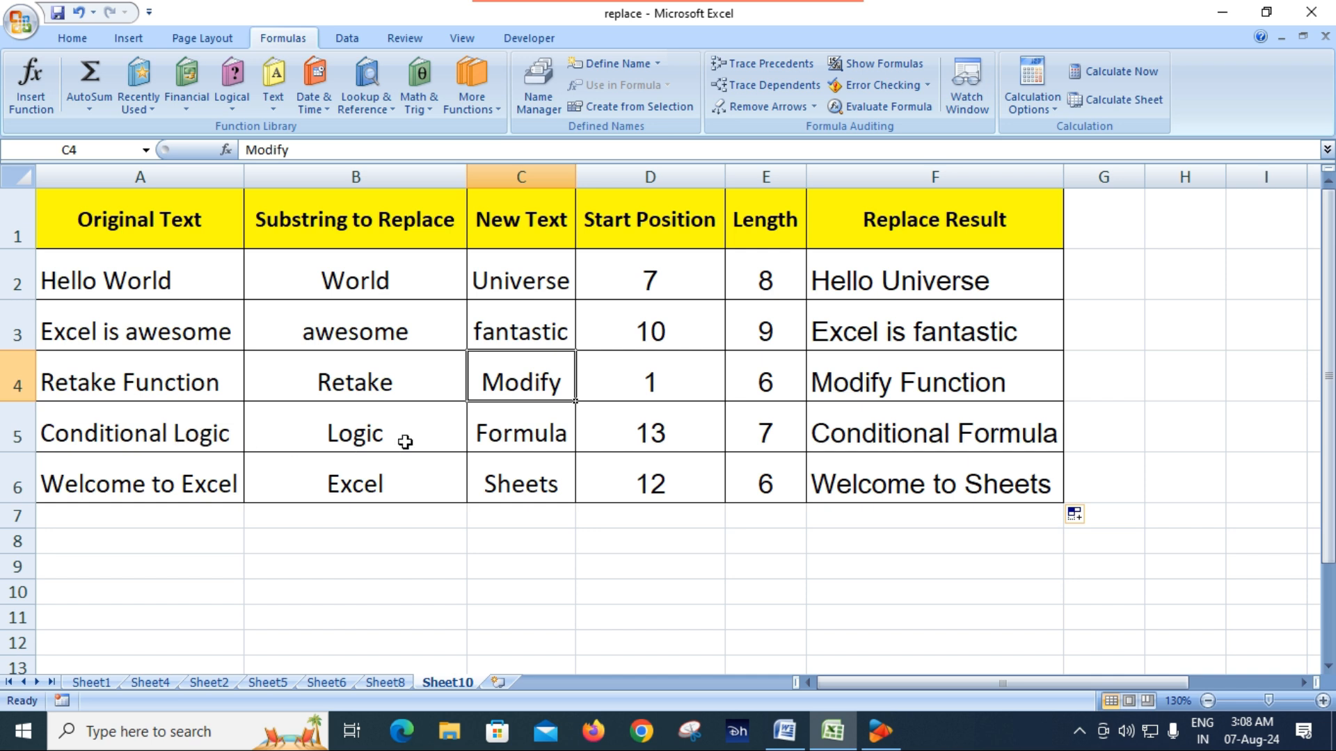
pyautogui.click(505, 433)
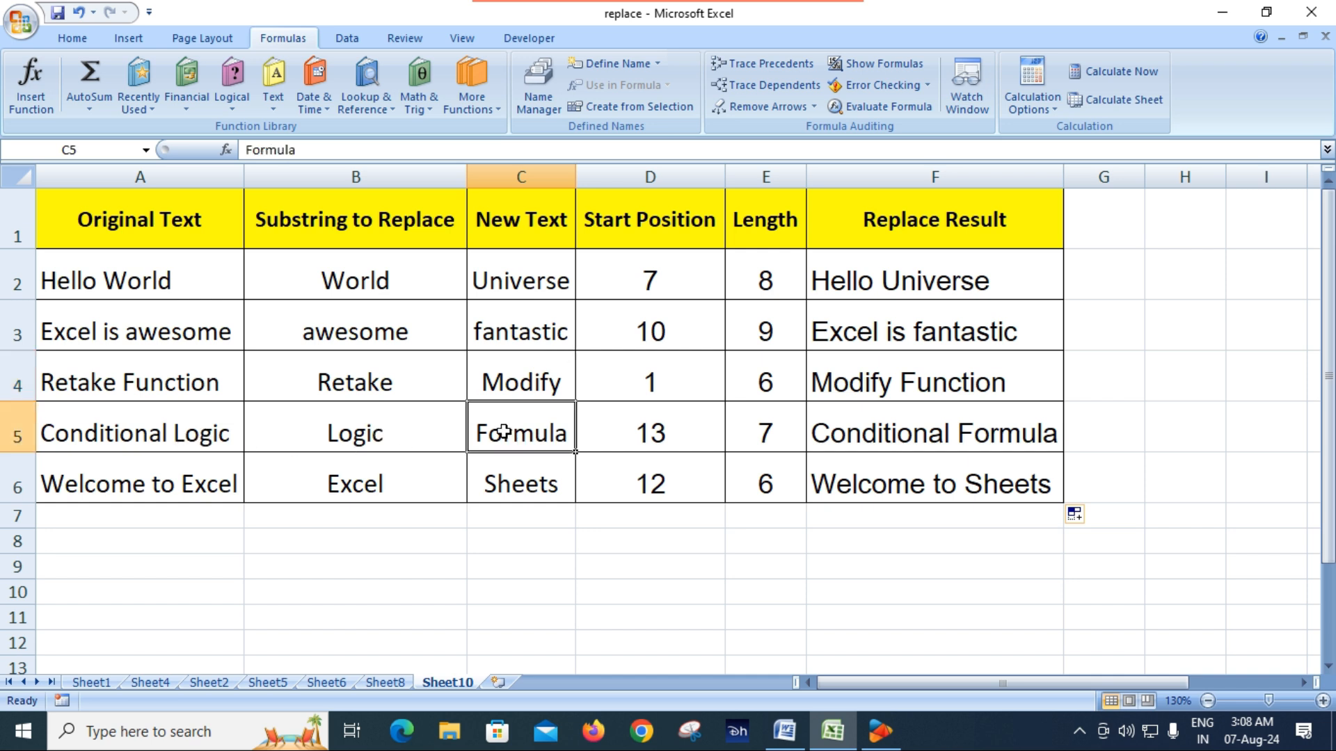
pyautogui.click(904, 433)
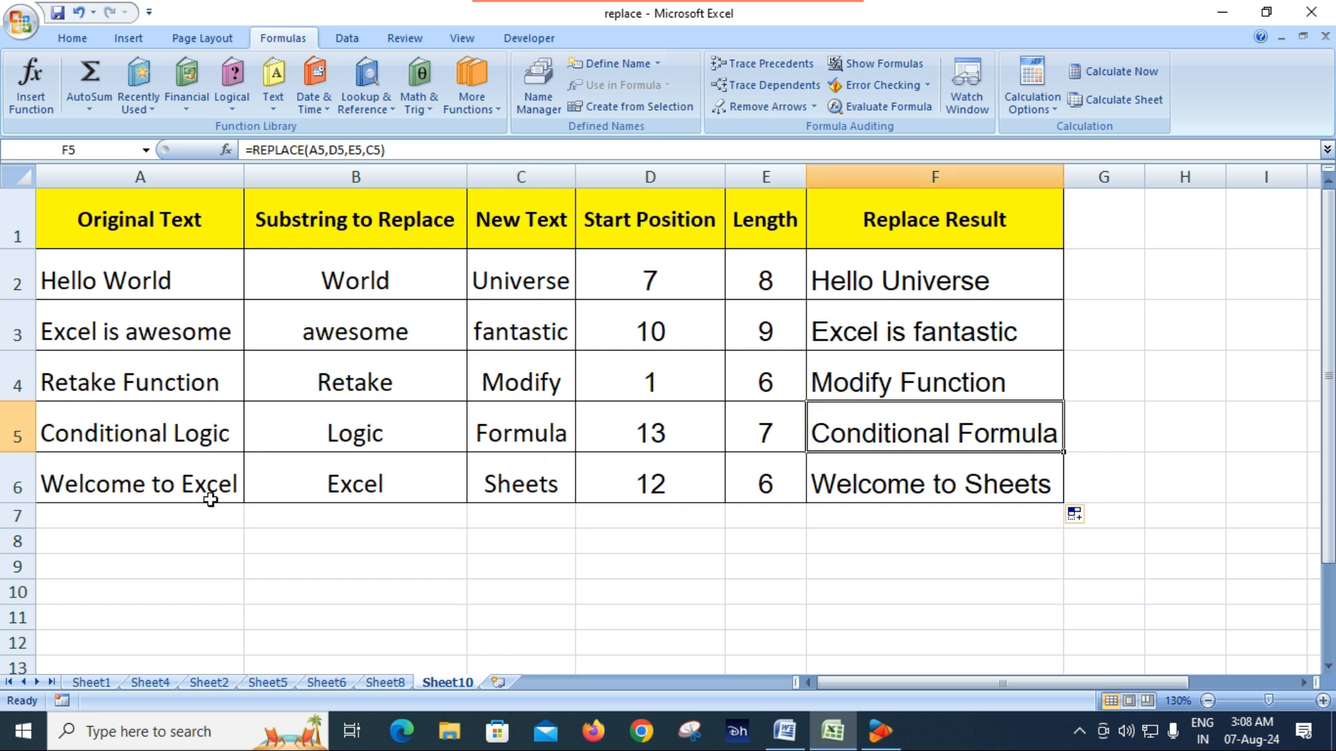
pyautogui.click(394, 495)
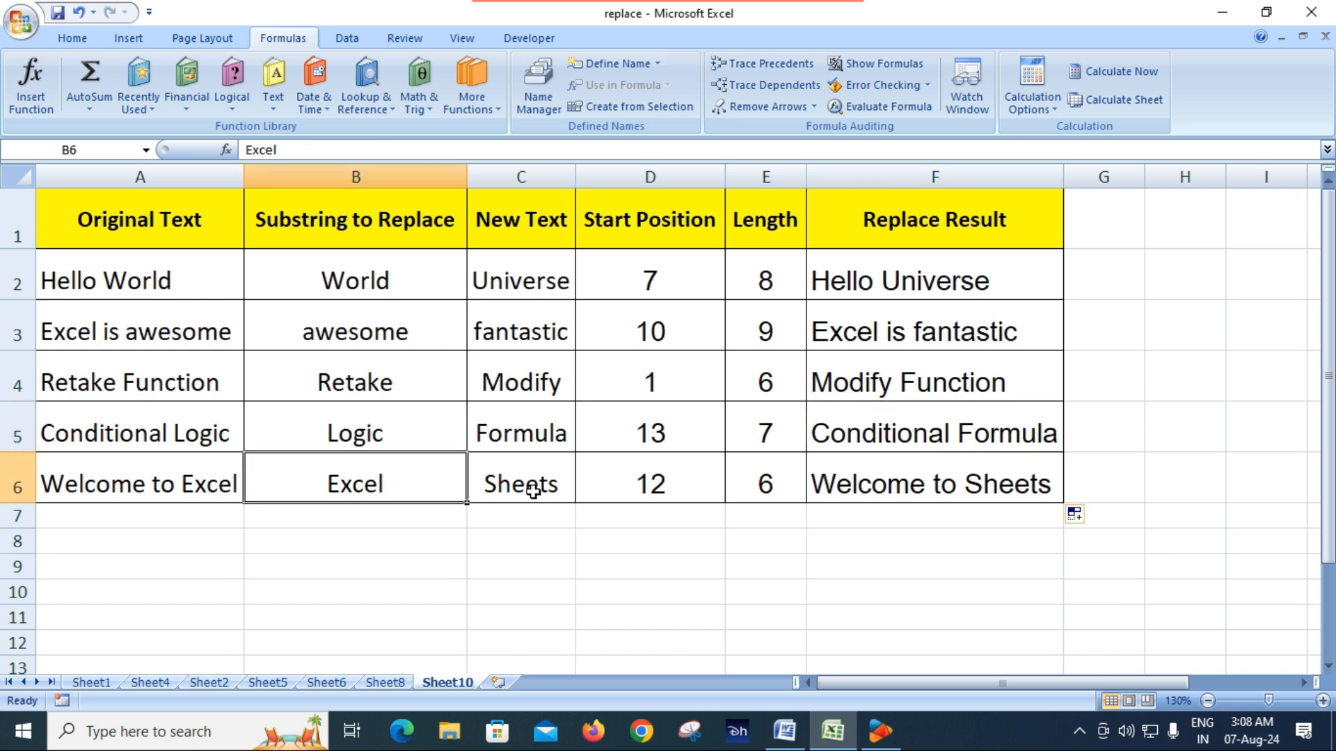
pyautogui.click(534, 492)
pyautogui.click(939, 489)
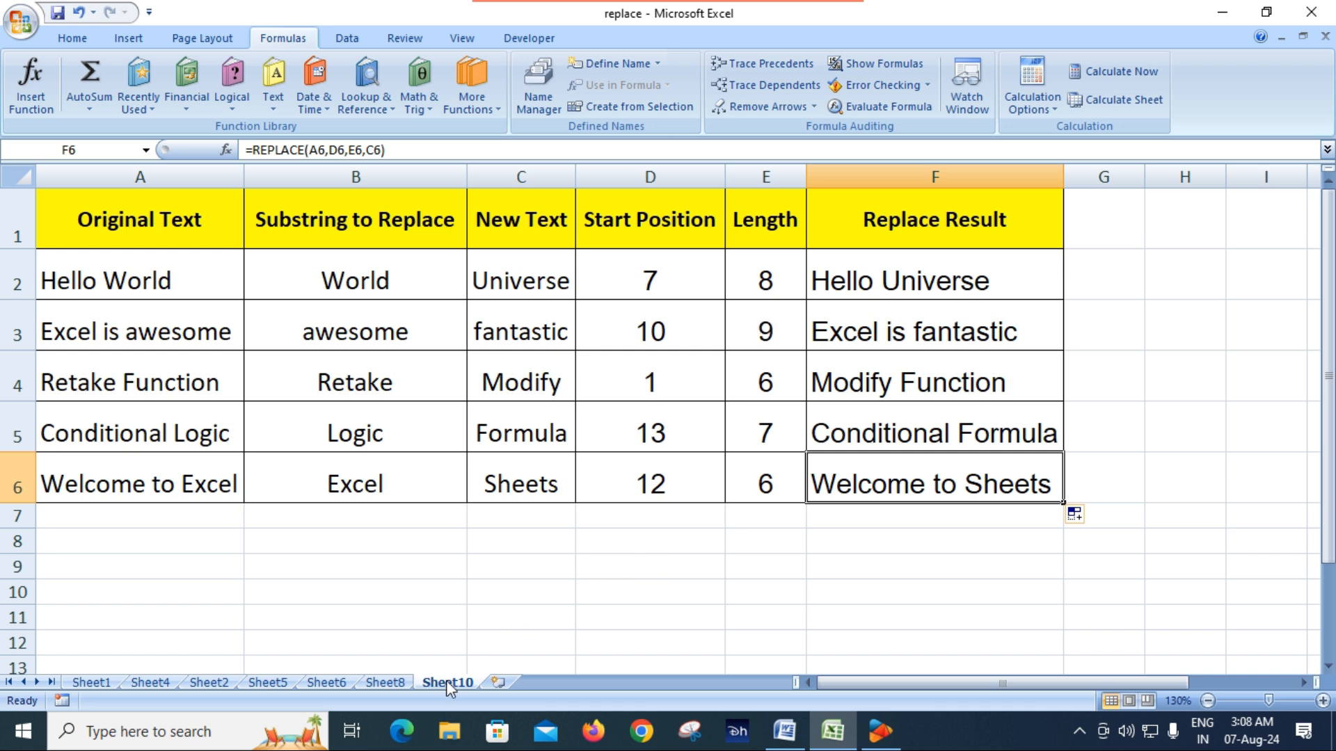
# Review the REPLACE examples on Sheet8, Sheet6, Sheet5 and Sheet2, and return to the table on Sheet10
pyautogui.click(385, 682)
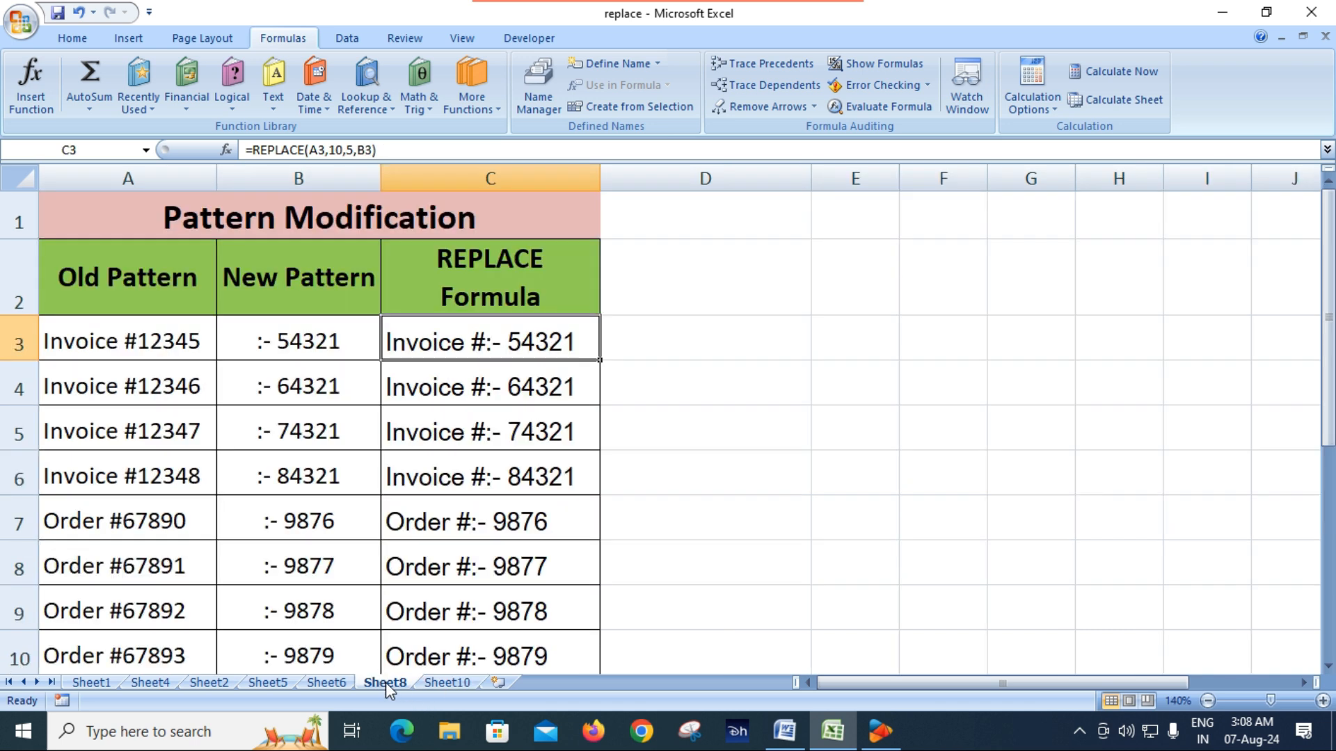
pyautogui.click(428, 682)
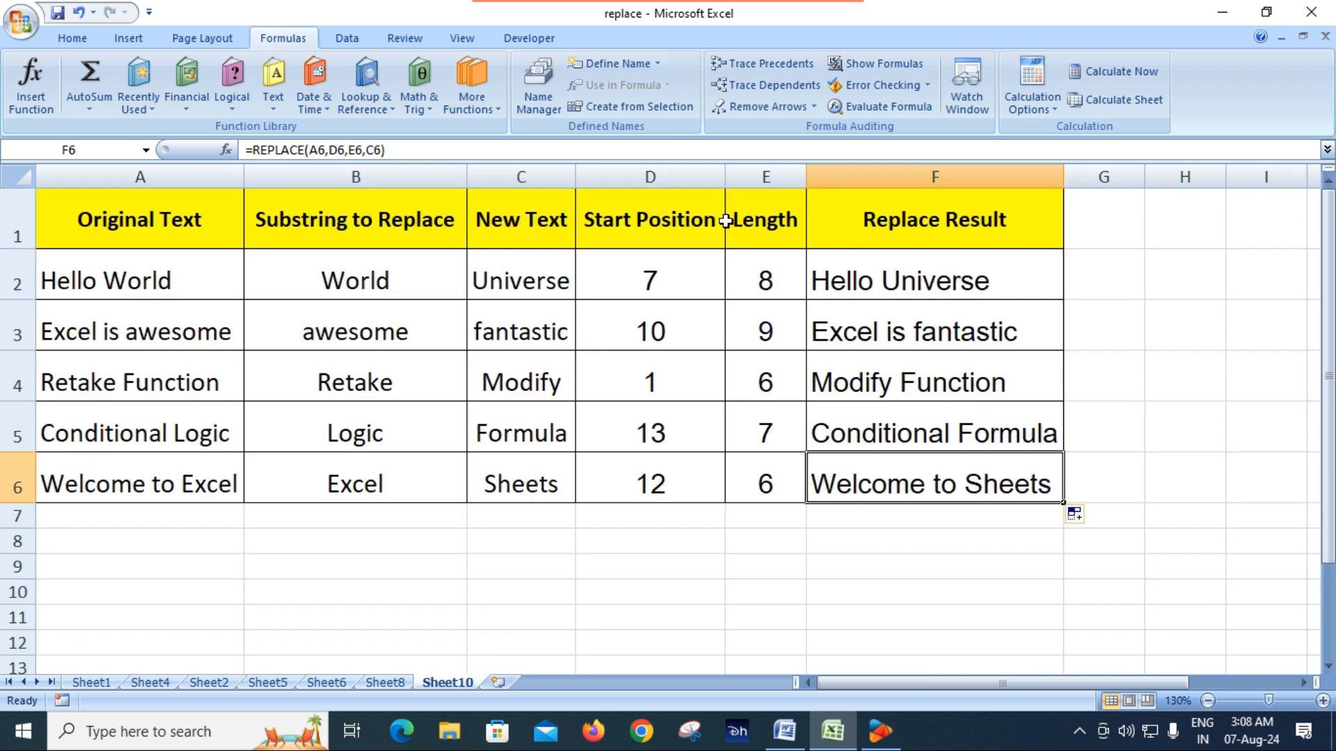
pyautogui.click(333, 684)
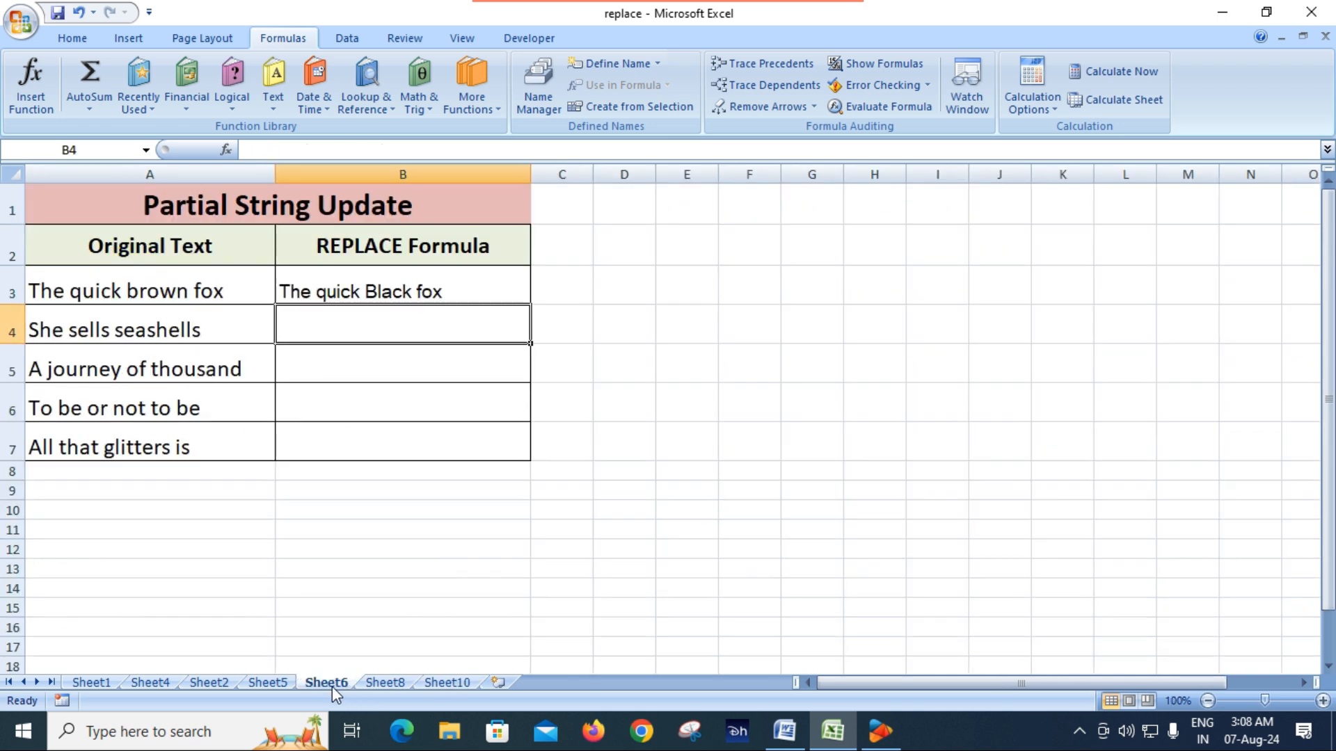
pyautogui.click(277, 687)
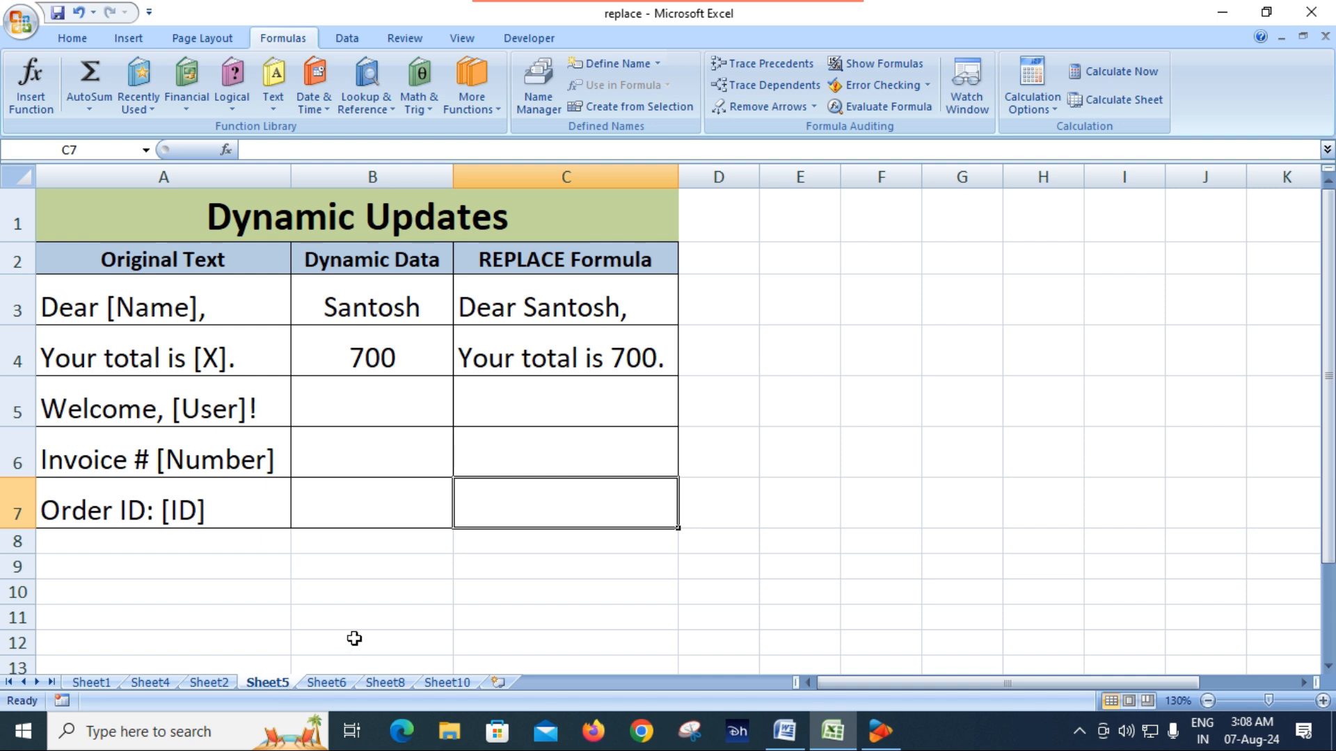
pyautogui.click(211, 685)
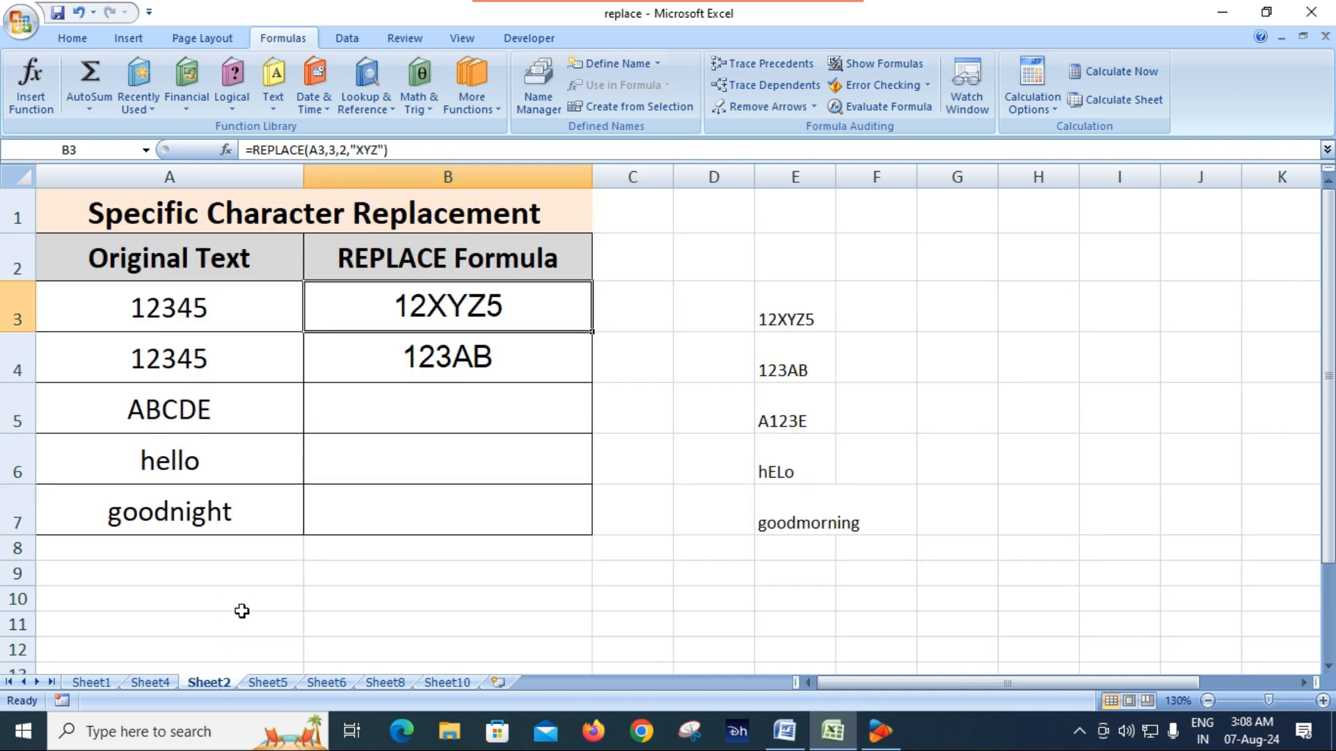
pyautogui.click(445, 683)
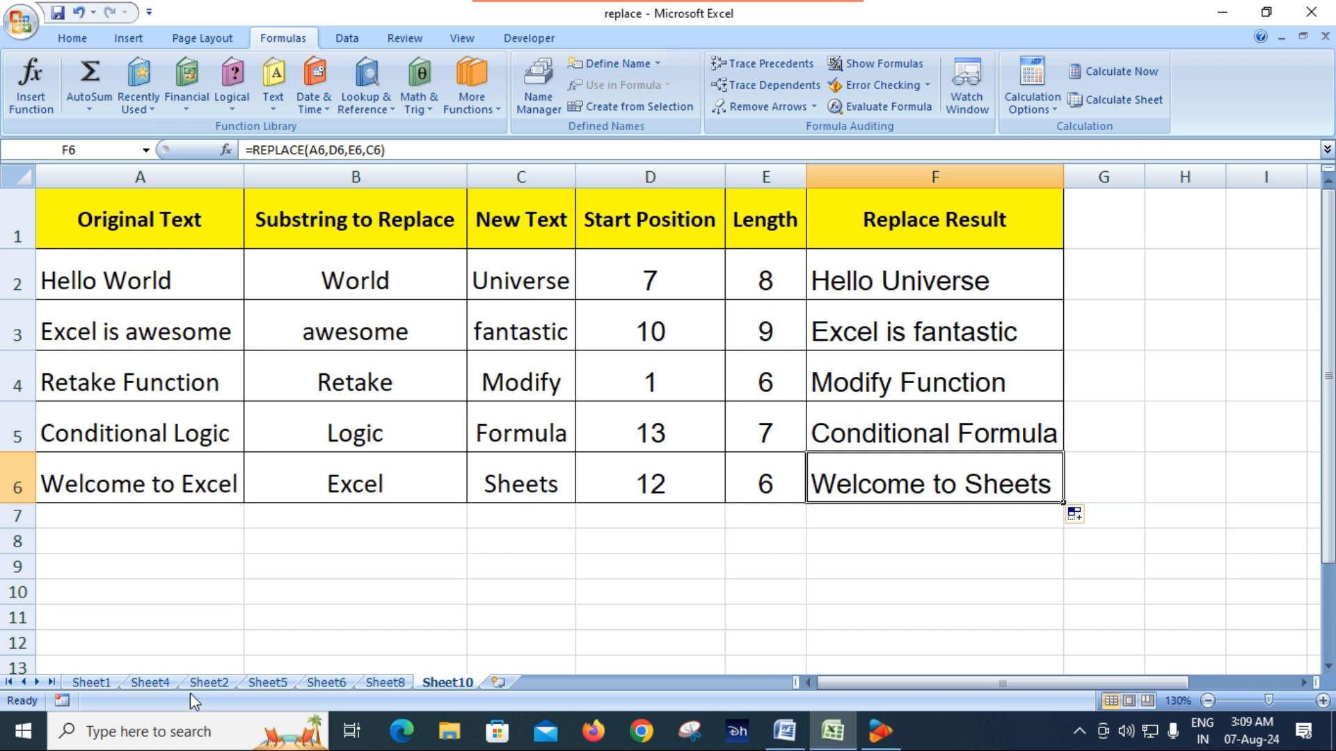
# Revisit the examples on Sheet4, Sheet2 and Sheet1, including the Replace formula in Sheet1's B3, and return to Sheet10
pyautogui.click(150, 682)
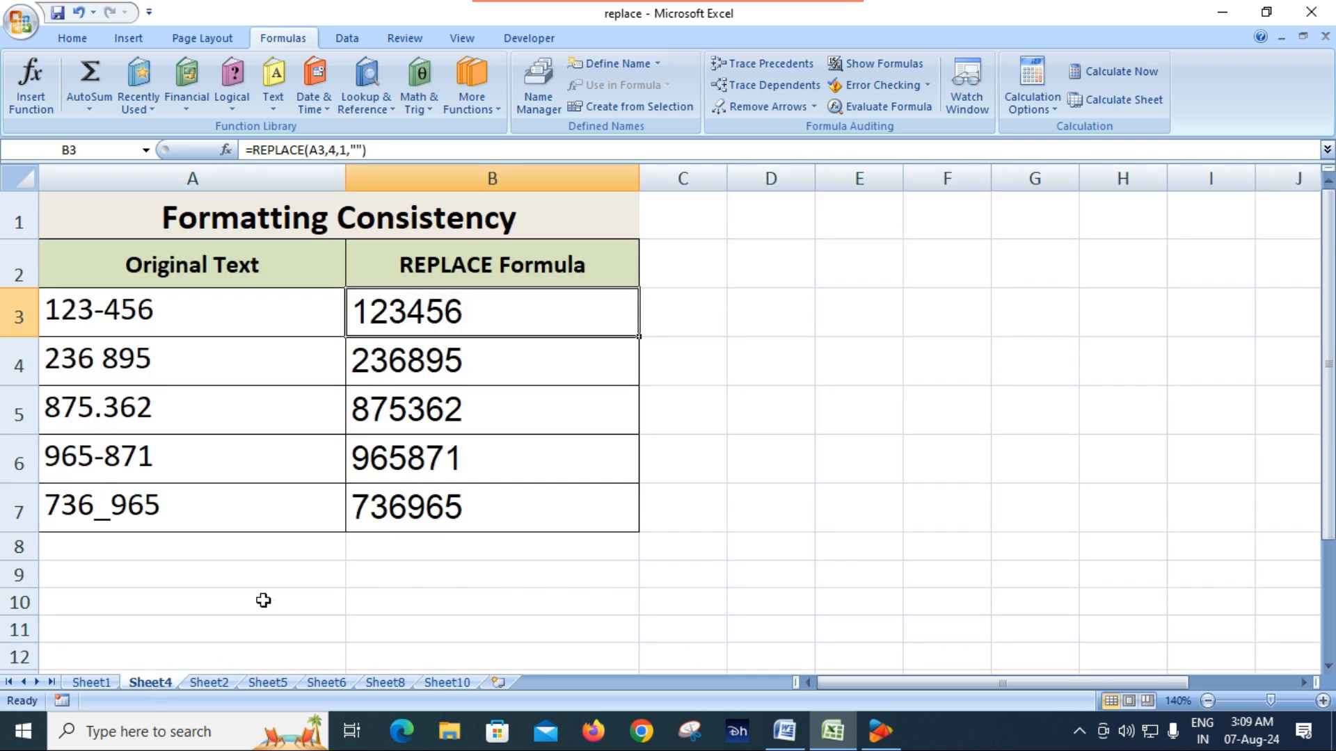
pyautogui.click(221, 683)
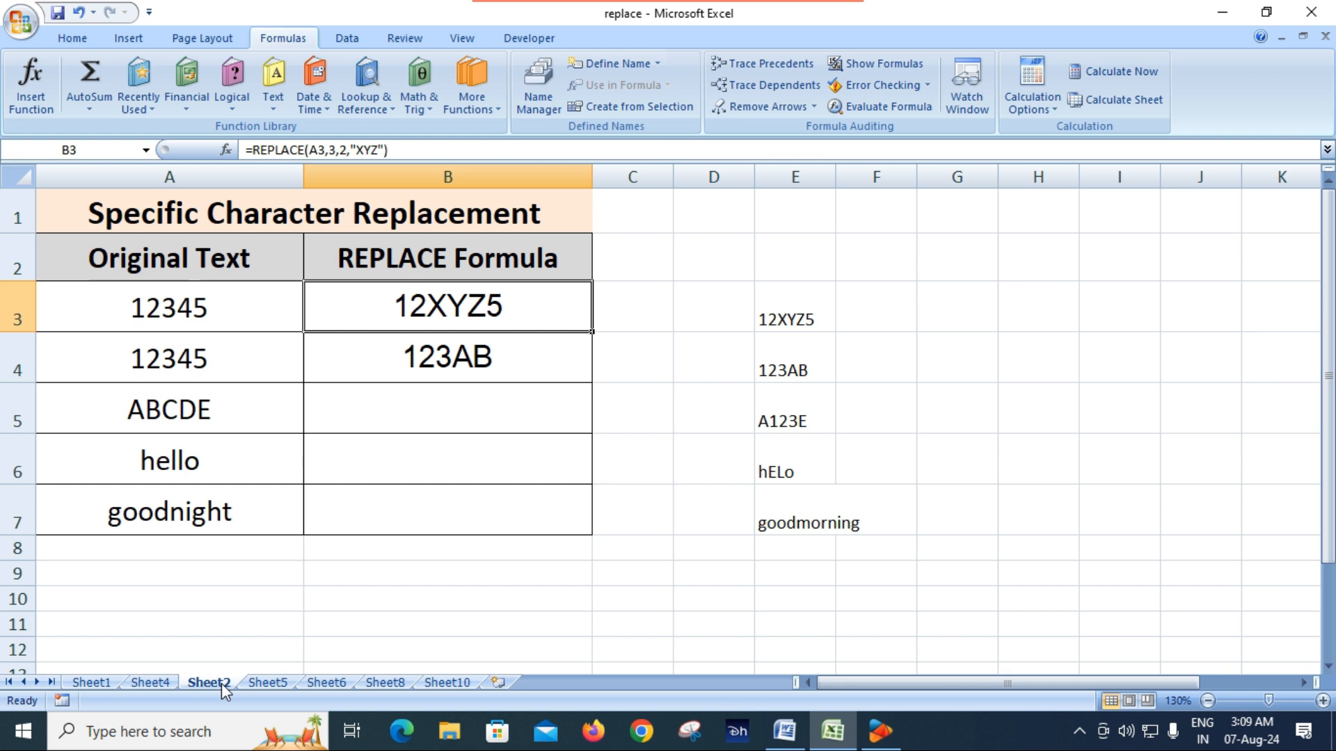
pyautogui.click(101, 685)
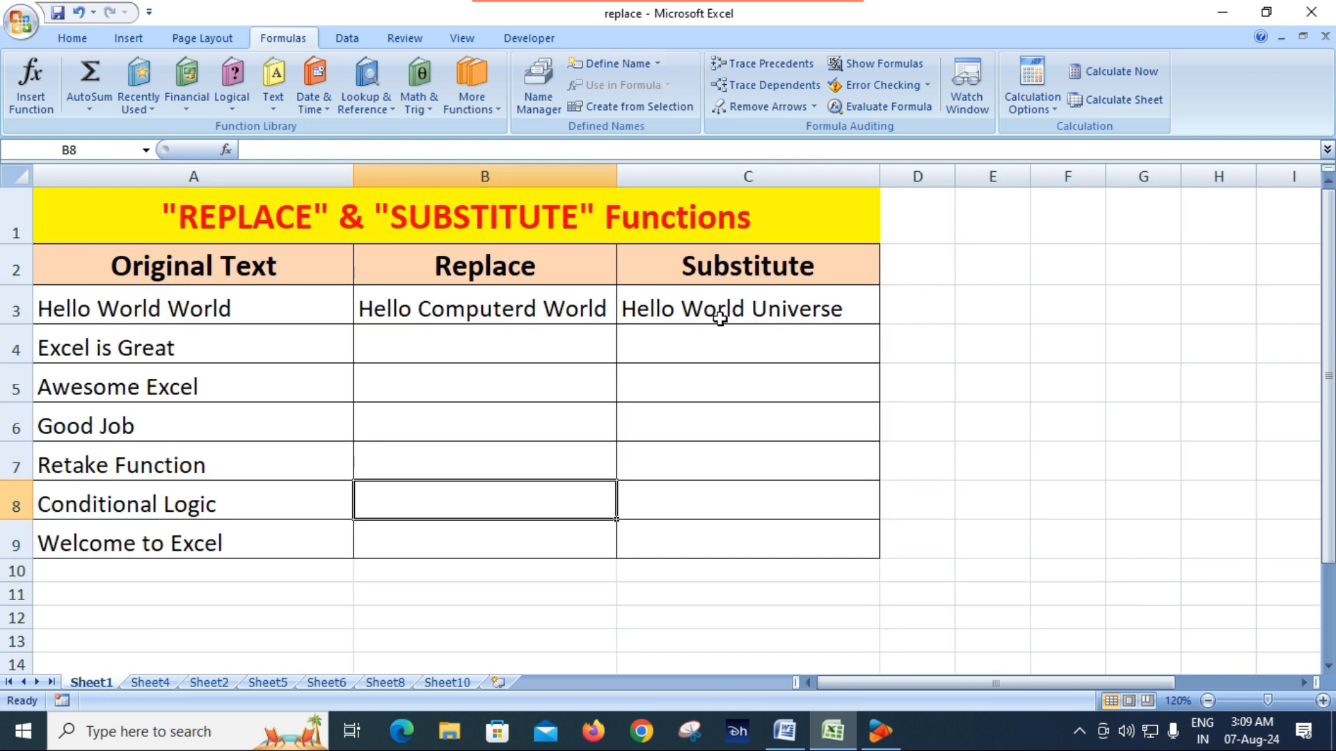
pyautogui.click(545, 309)
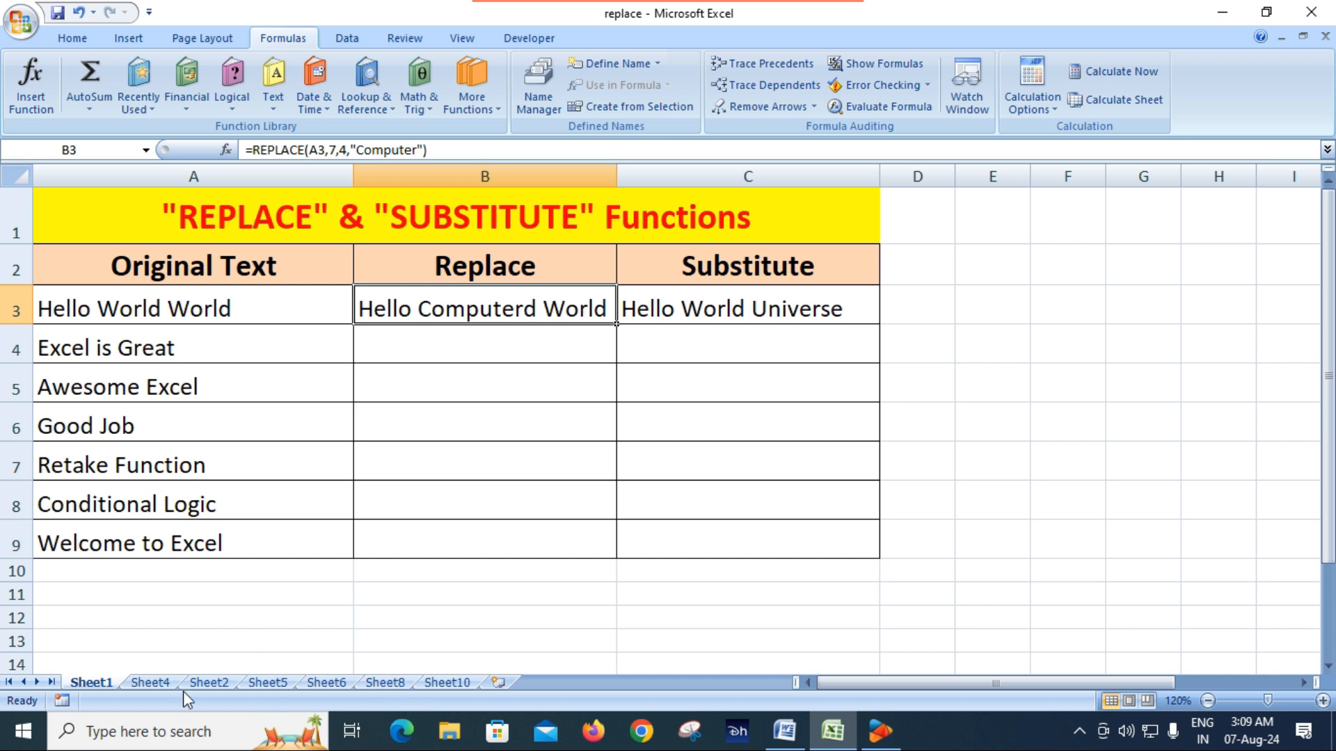
pyautogui.click(453, 683)
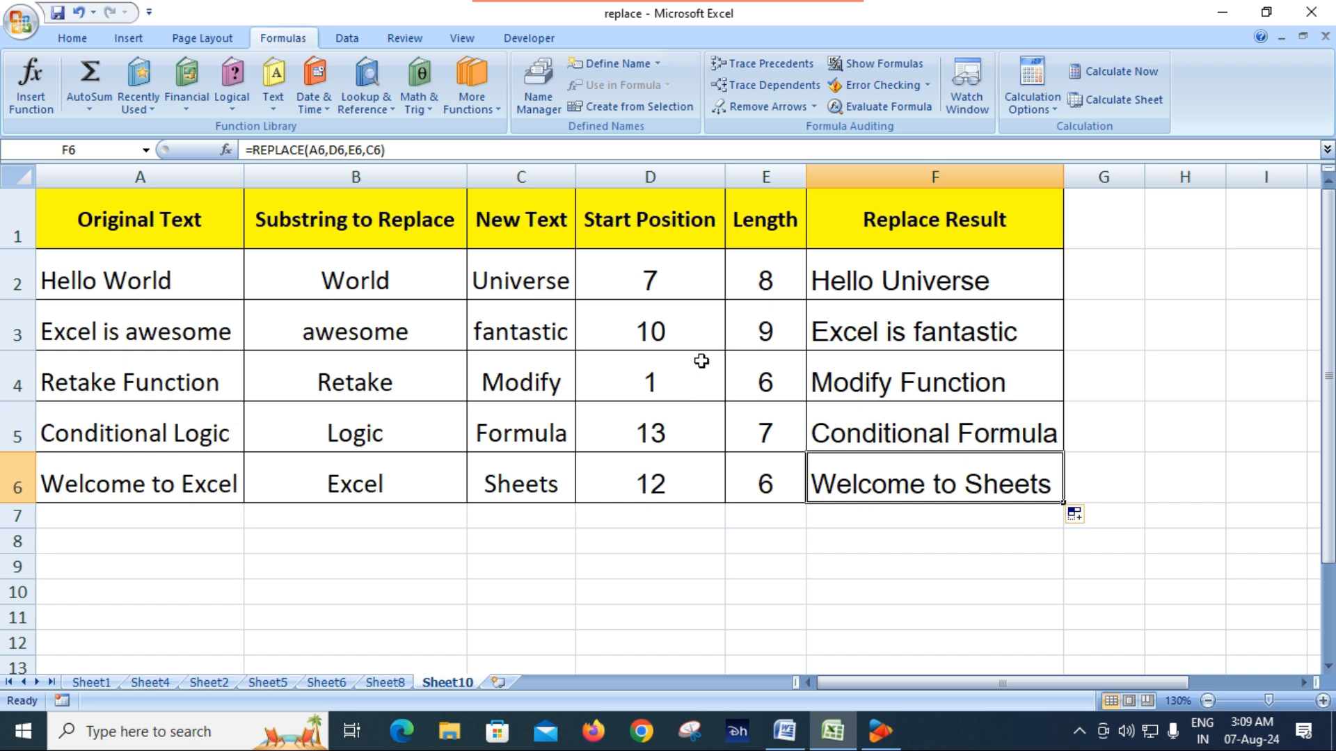
pyautogui.click(697, 596)
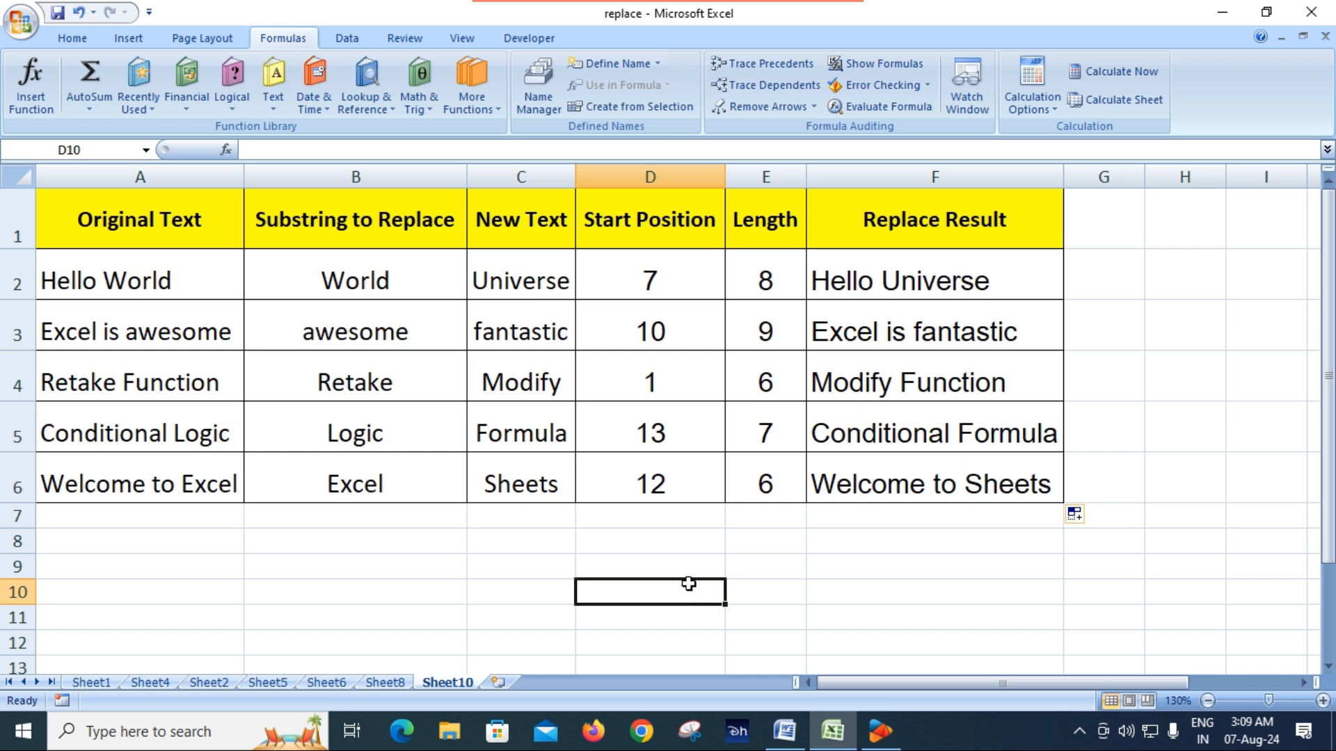